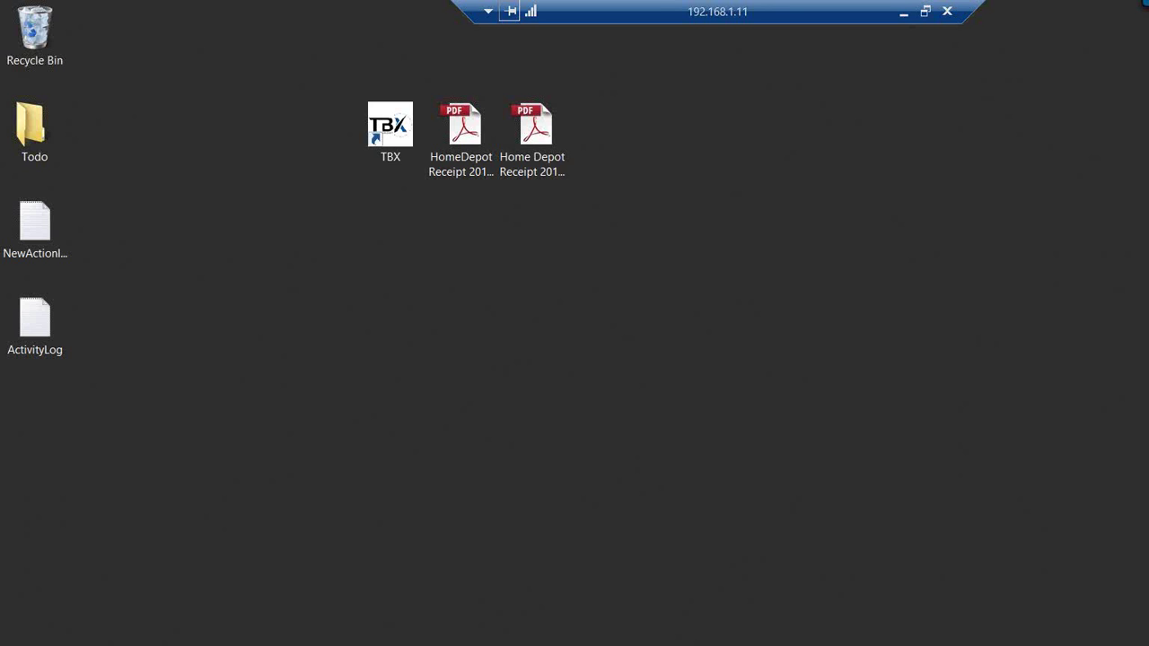
# Launch TBX from its desktop shortcut and log on to reach the empty time sheet
pyautogui.click(393, 130)
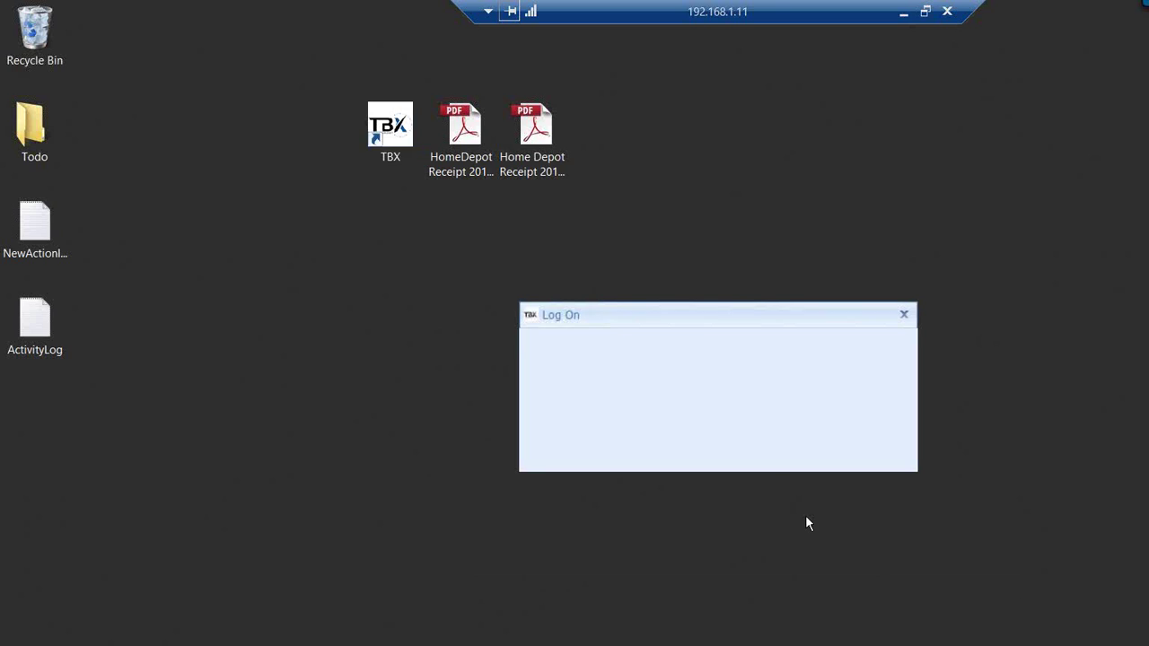
pyautogui.click(789, 445)
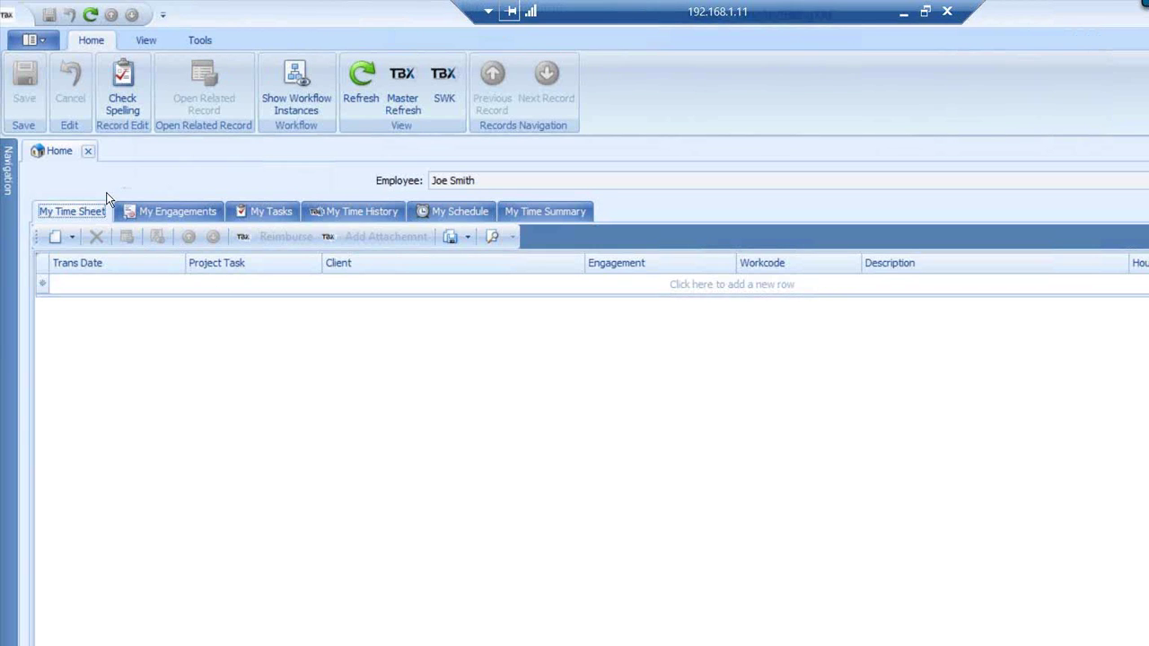
# Pin the navigation panel open and show the My Engagements list of six engagements
pyautogui.moveTo(11, 175)
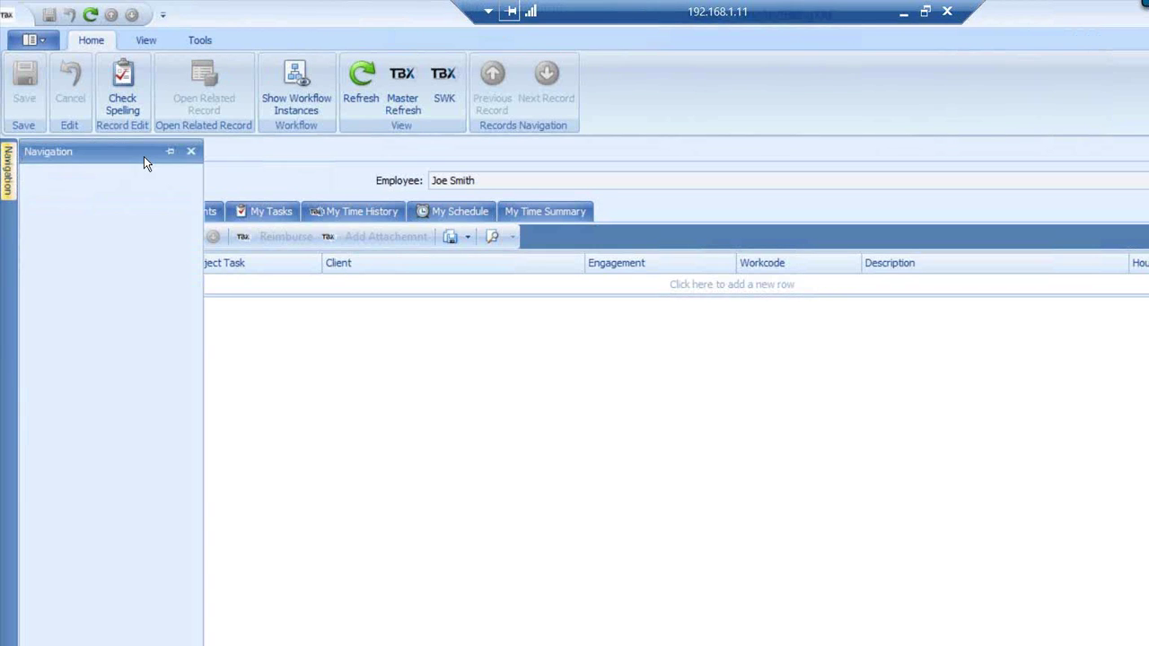
pyautogui.click(171, 152)
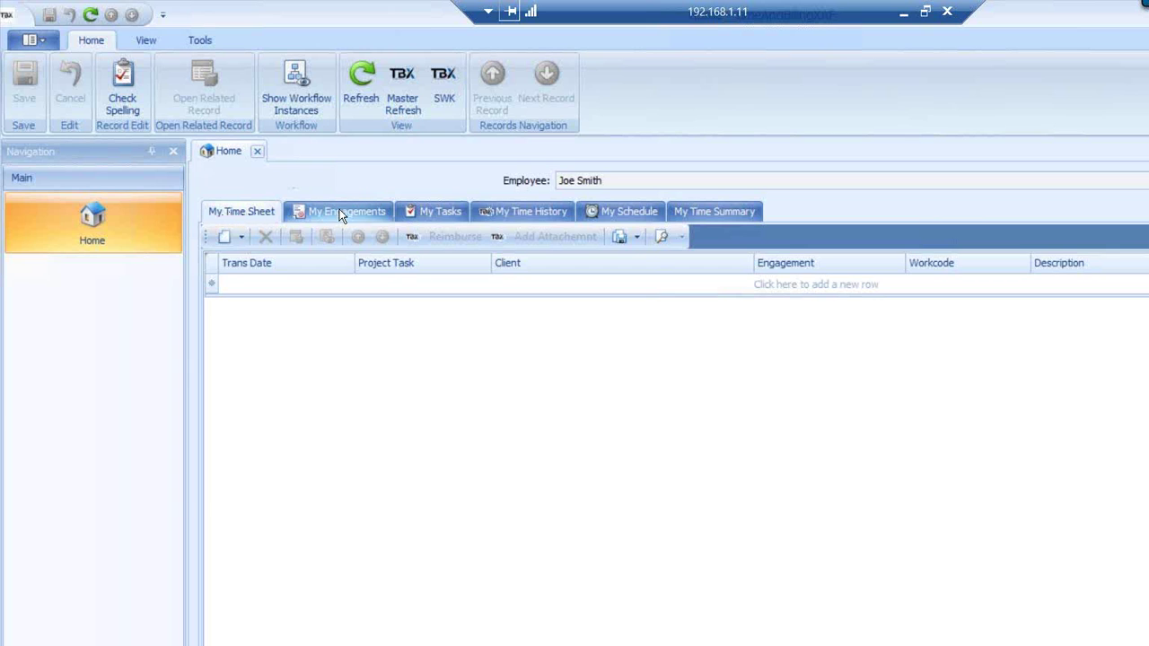
pyautogui.click(243, 211)
pyautogui.click(341, 214)
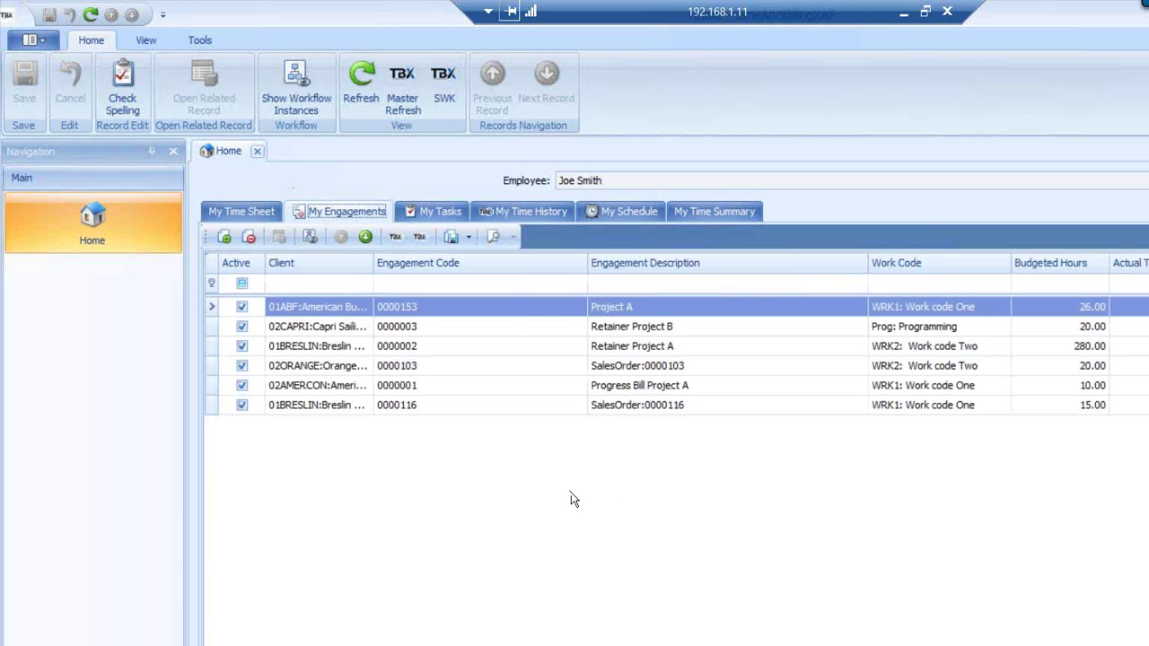
# Select the Breslin Retainer Project A engagement and enter 4 hours for Project task 4
pyautogui.click(306, 347)
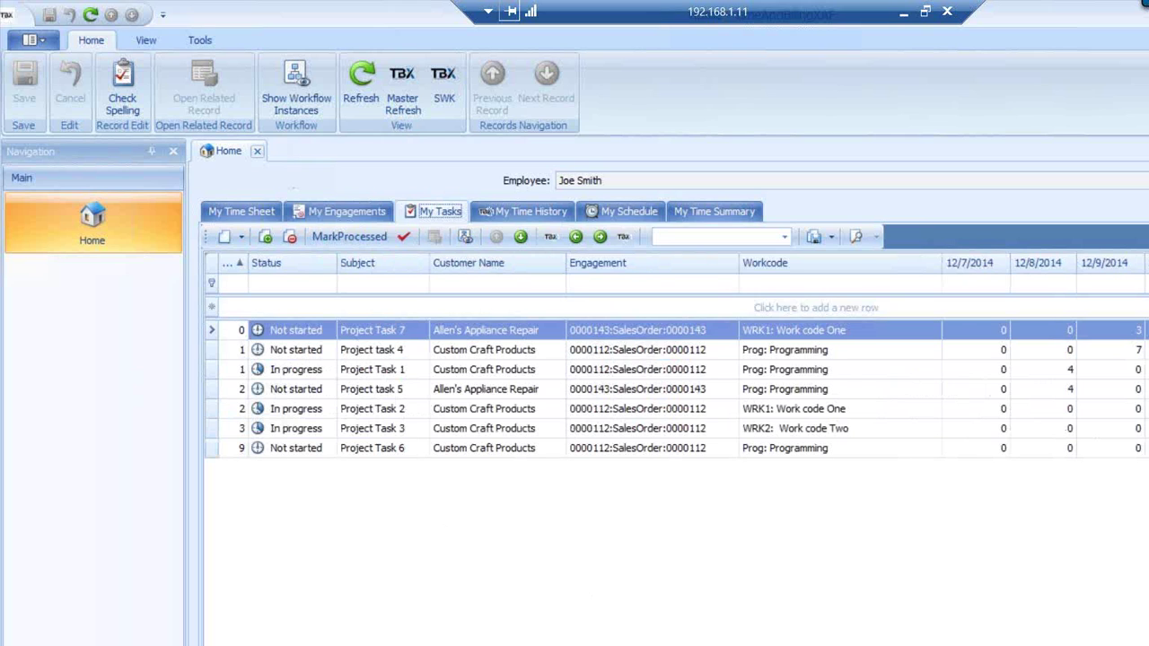
pyautogui.hscroll(2, 948, 500)
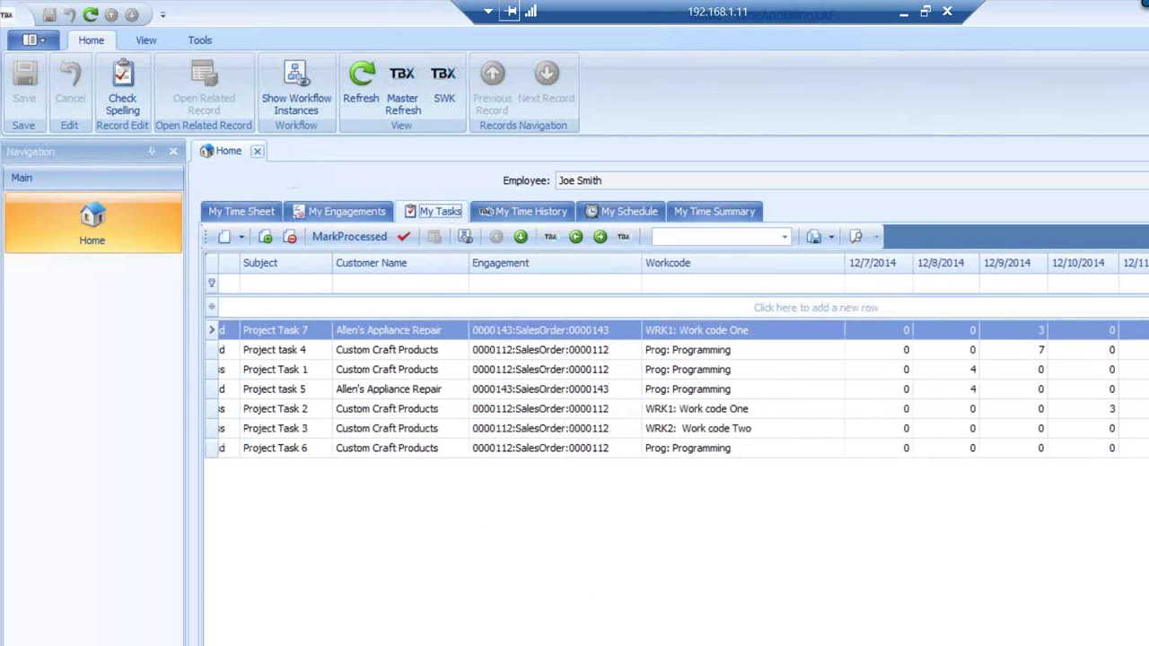
pyautogui.click(1138, 350)
pyautogui.write('4')
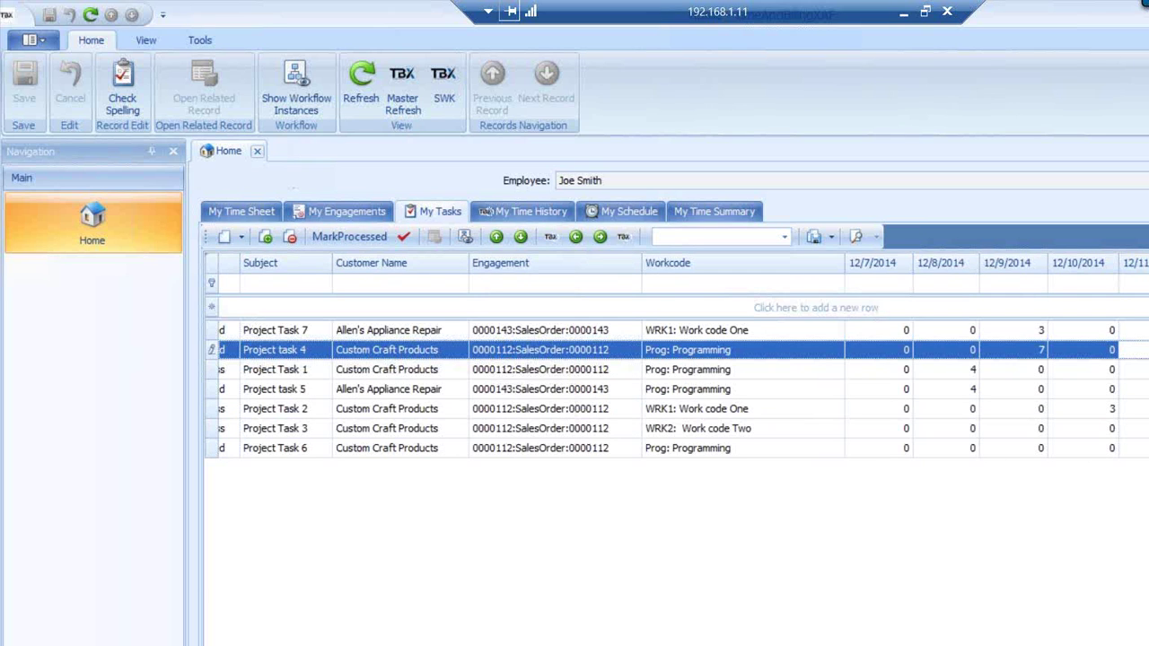
pyautogui.press('Return')
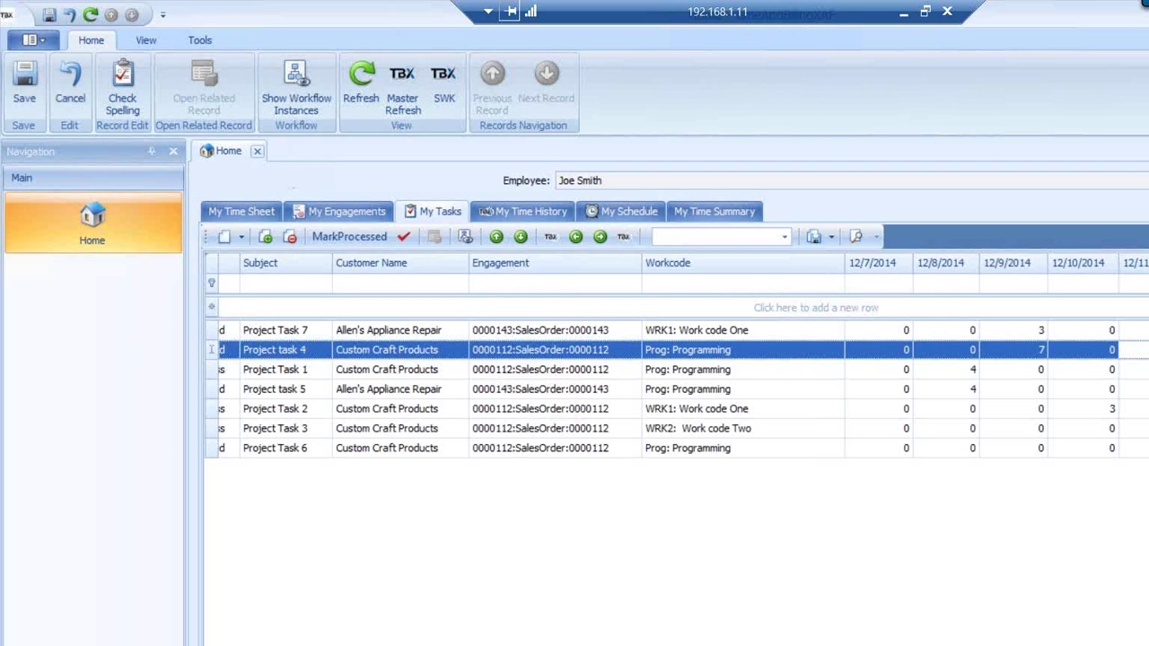
# Post hour edits for Project Tasks 2, 3 and 1, and log 7 hours for Project task 5 on 12/10/2014
pyautogui.click(1138, 409)
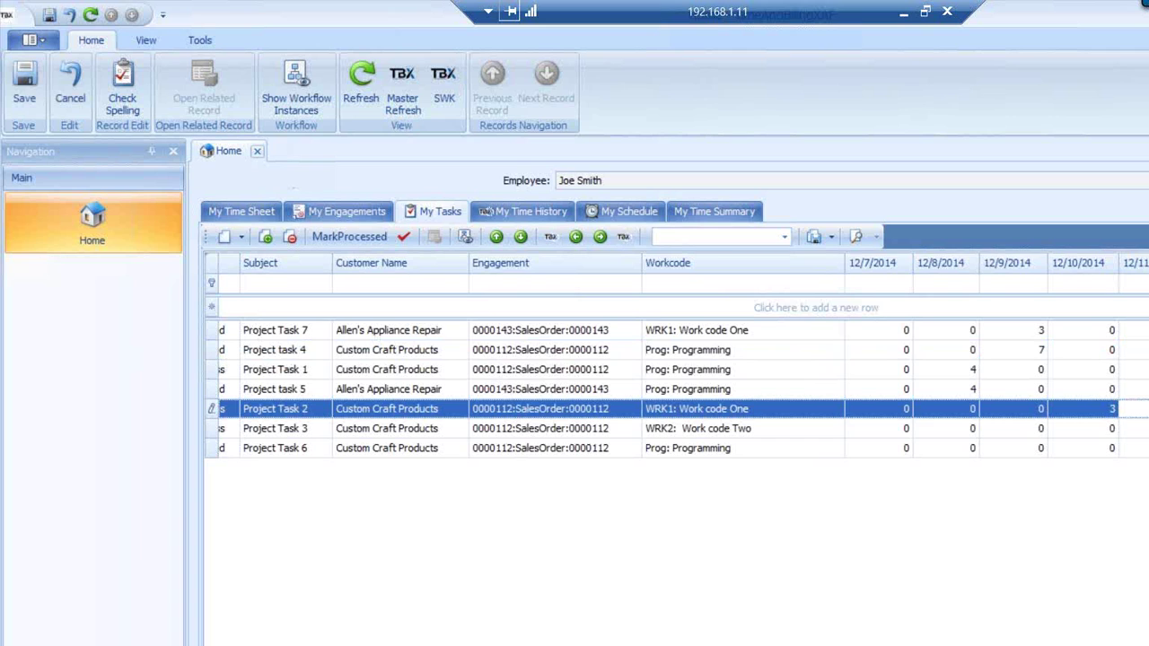
pyautogui.press('Return')
pyautogui.click(1138, 428)
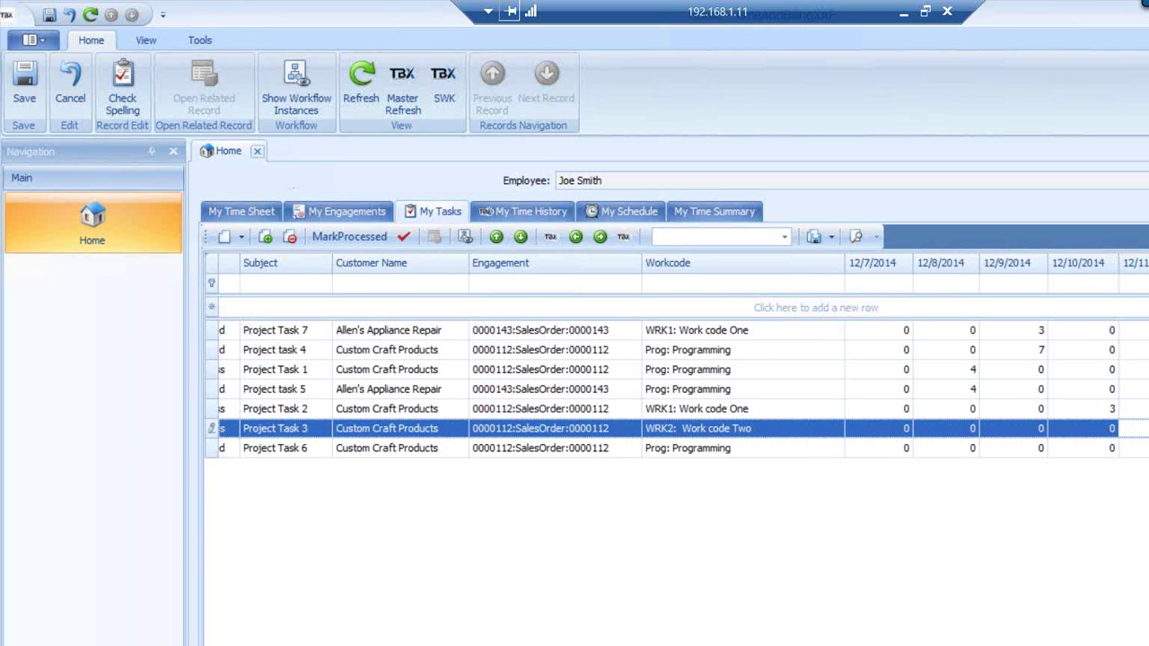
pyautogui.press('Return')
pyautogui.click(1140, 370)
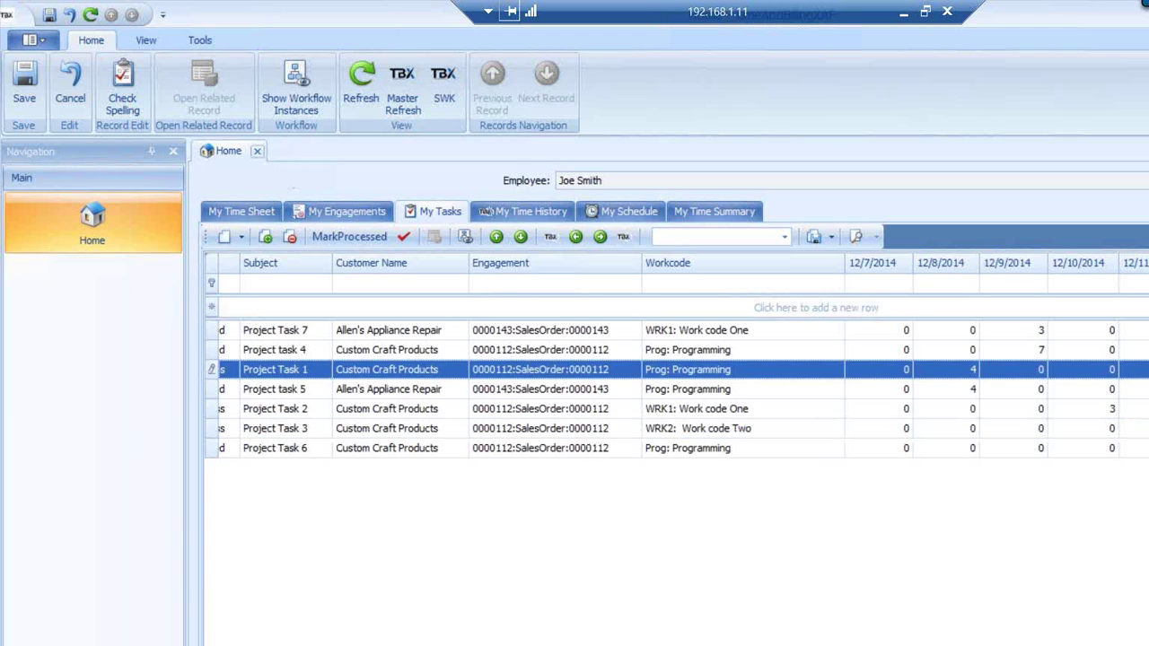
pyautogui.press('Return')
pyautogui.click(1140, 409)
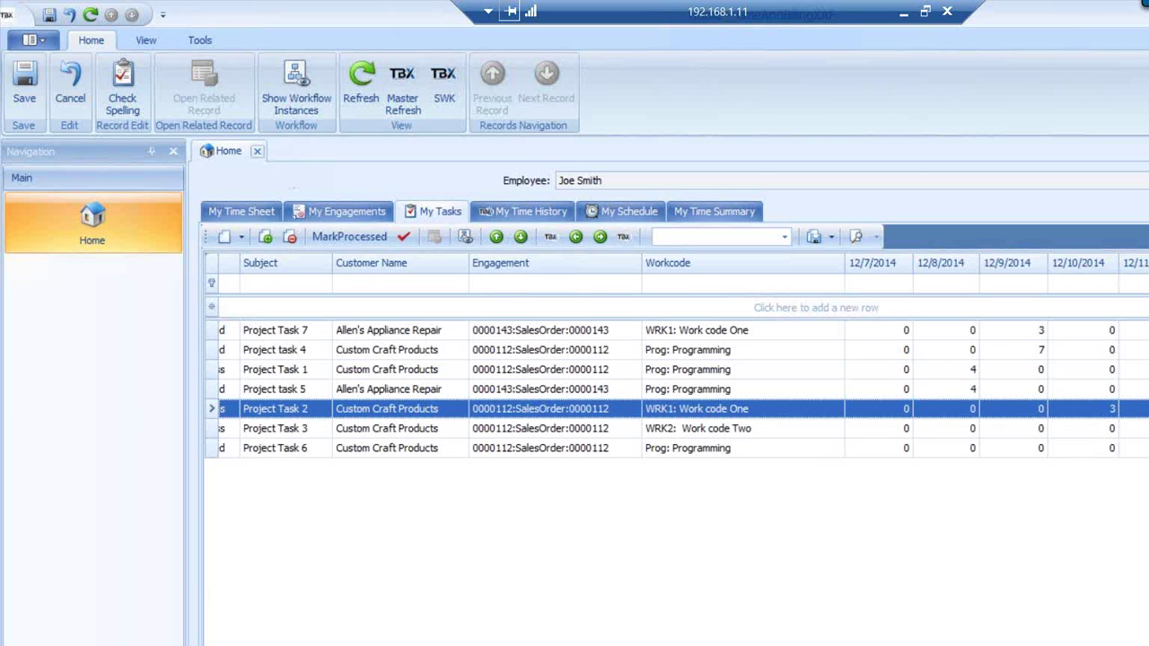
pyautogui.click(1100, 395)
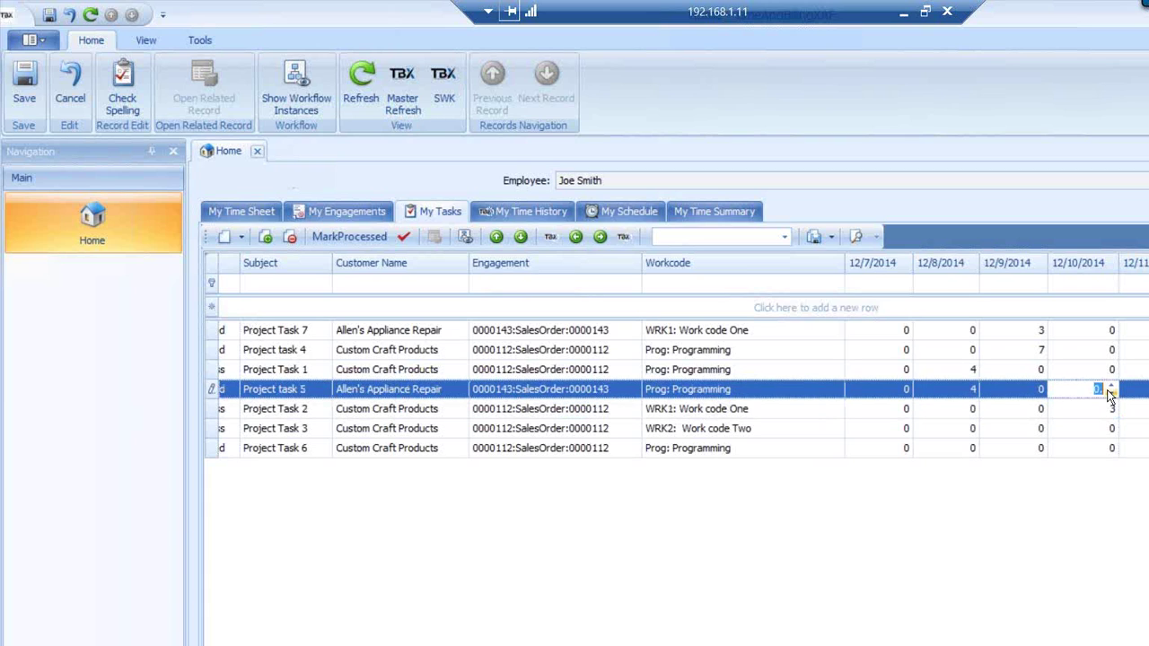
pyautogui.write('7')
pyautogui.click(1091, 410)
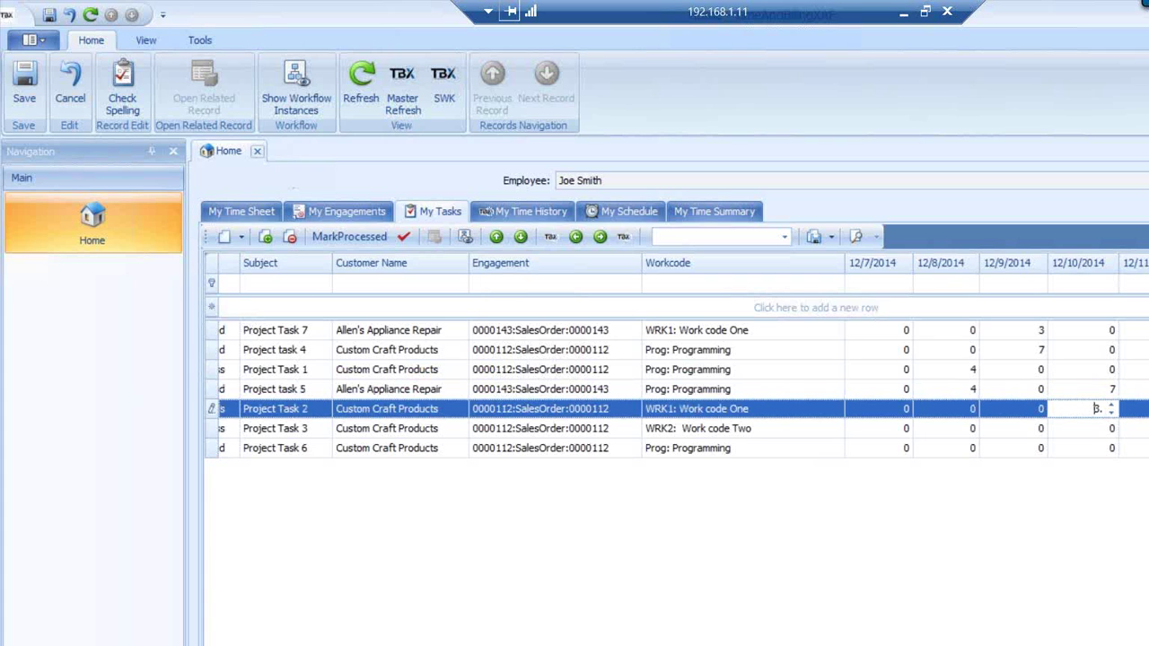
# Use the Column Chooser to add a Start Date column before the daily hour columns
pyautogui.rightClick(749, 269)
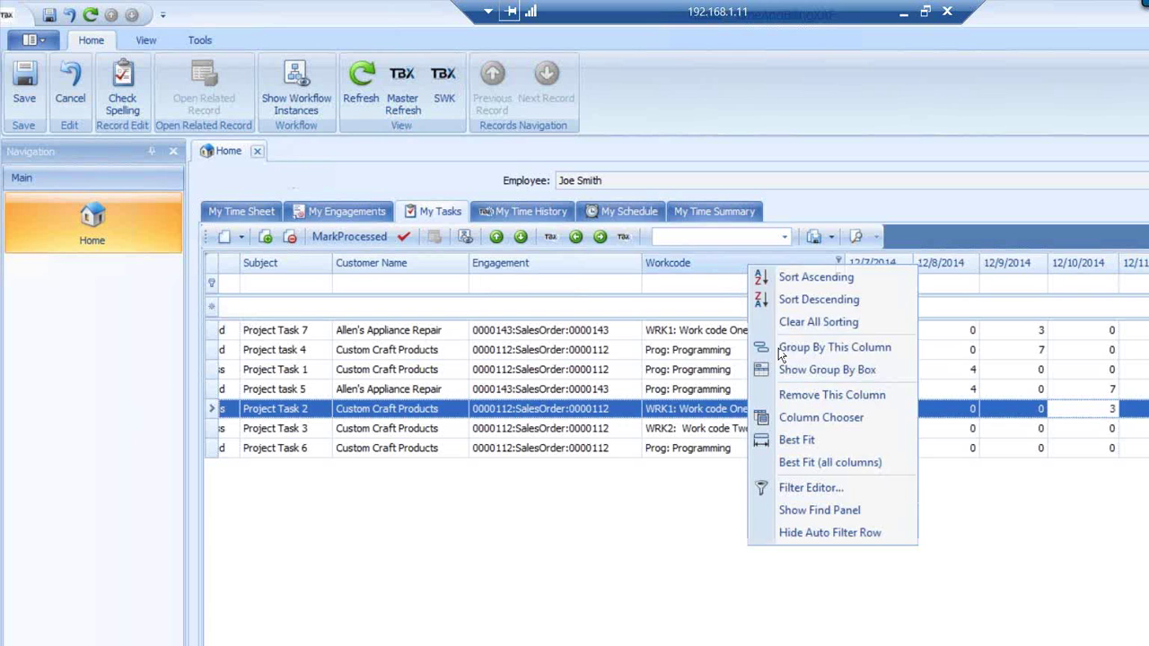
pyautogui.click(796, 418)
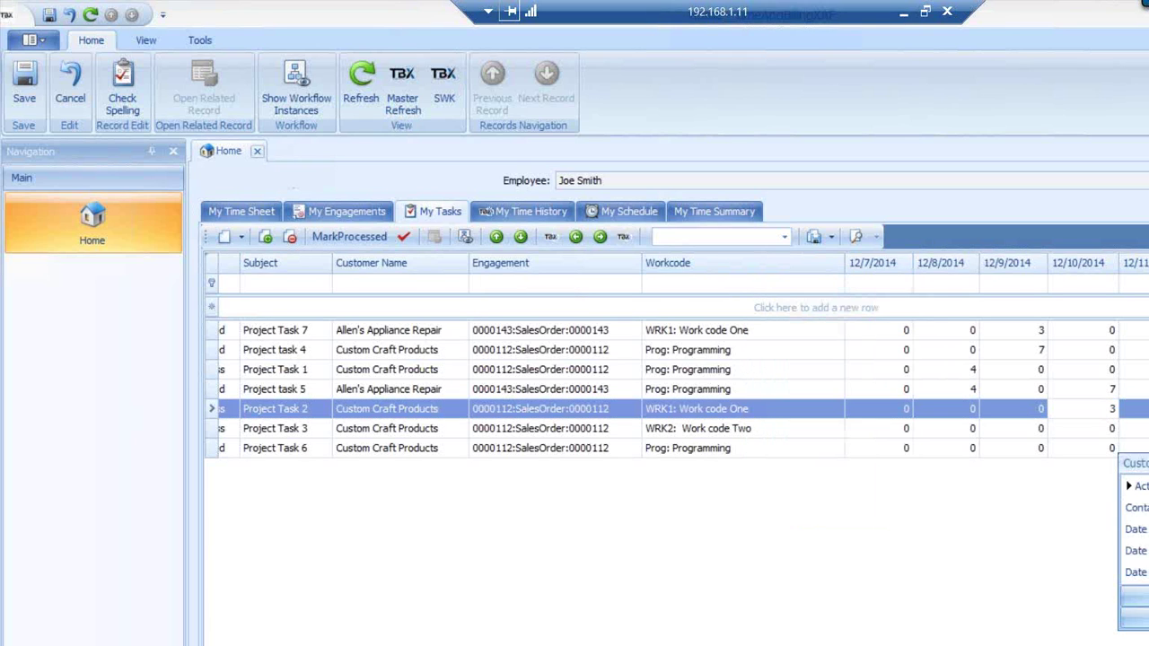
pyautogui.click(1148, 463)
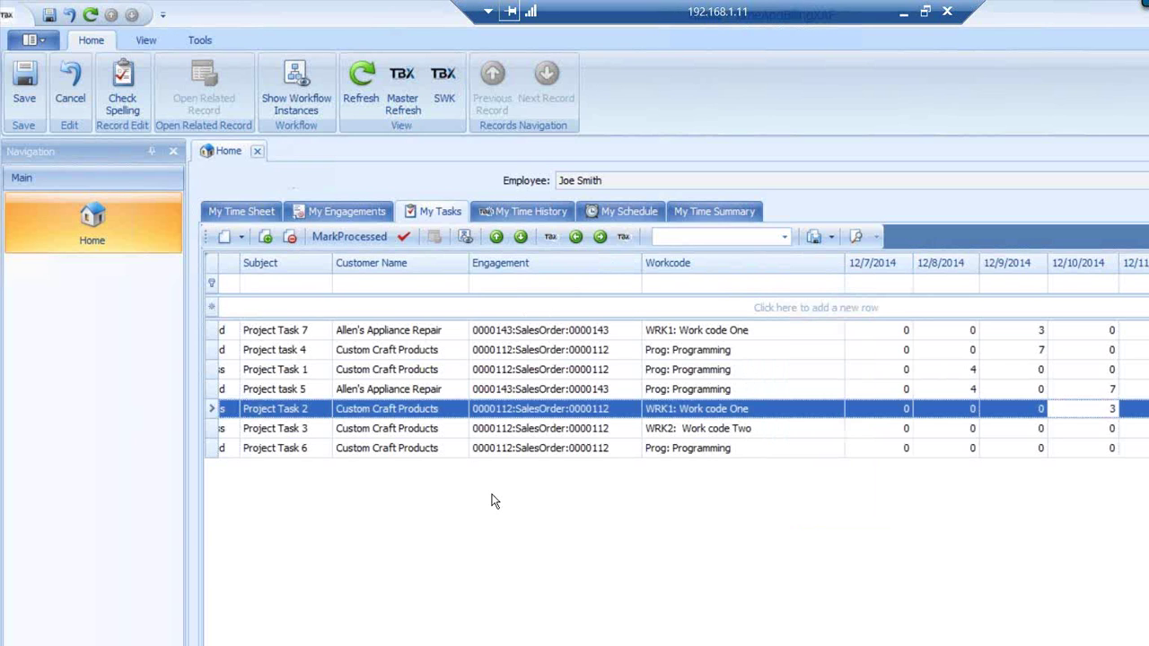
pyautogui.rightClick(399, 261)
pyautogui.click(462, 415)
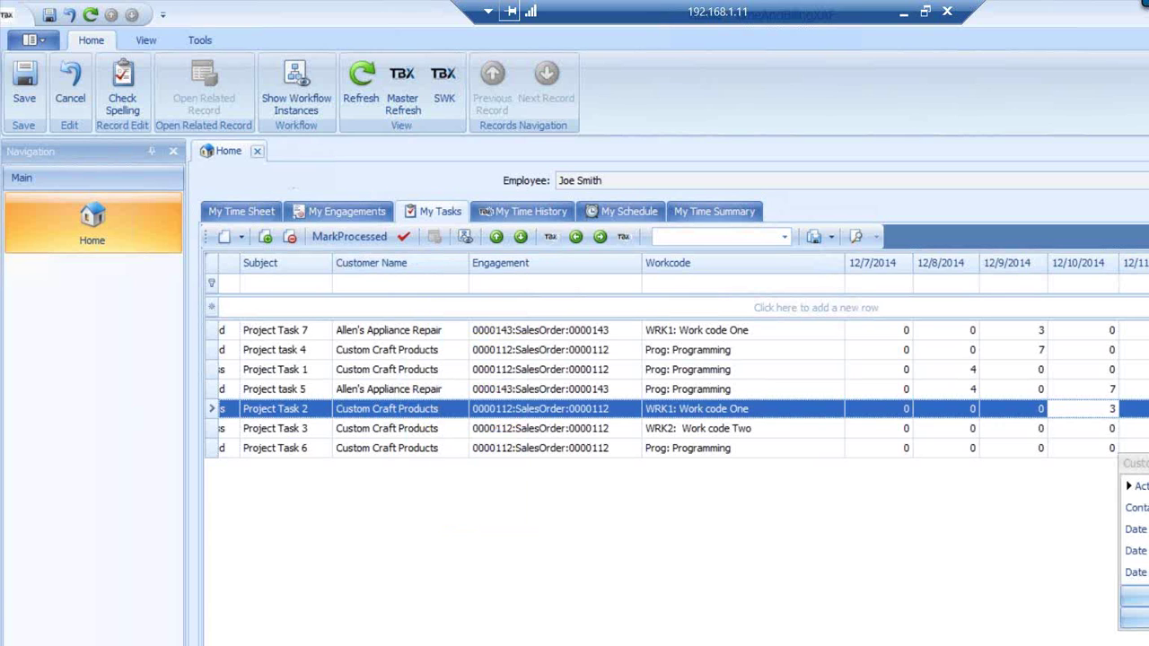
pyautogui.moveTo(1135, 550)
pyautogui.mouseDown()
pyautogui.moveTo(903, 333)
pyautogui.moveTo(877, 270)
pyautogui.moveTo(956, 383)
pyautogui.moveTo(866, 261)
pyautogui.moveTo(1126, 539)
pyautogui.mouseUp()
pyautogui.click(1148, 574)
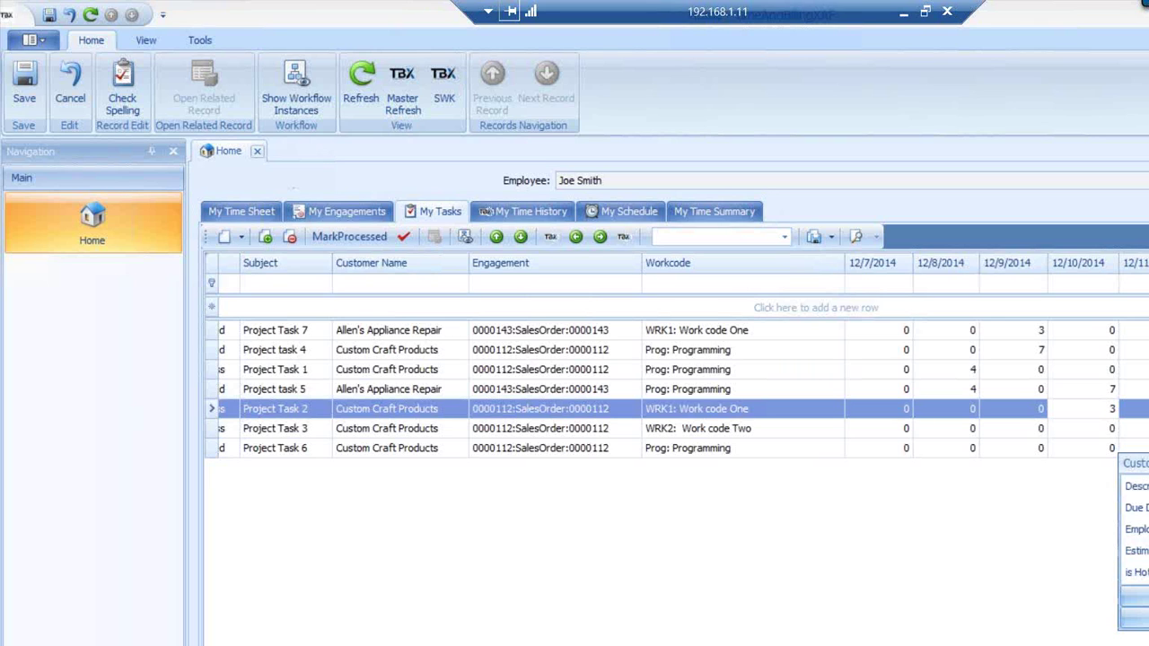
pyautogui.scroll(-2, 1136, 529)
pyautogui.scroll(-2, 1136, 529)
pyautogui.moveTo(1135, 551); pyautogui.dragTo(851, 266)
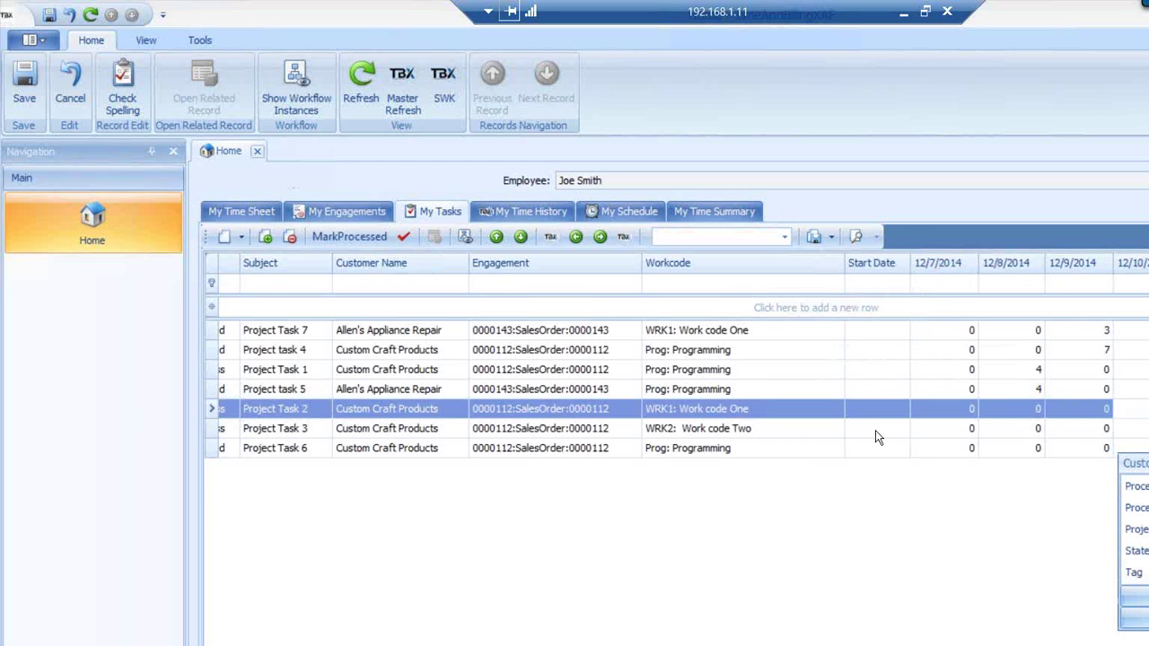
# Set start dates of 12/9/2014 for Project Task 7 and 12/16/2014 for Project task 4
pyautogui.click(897, 333)
pyautogui.click(902, 331)
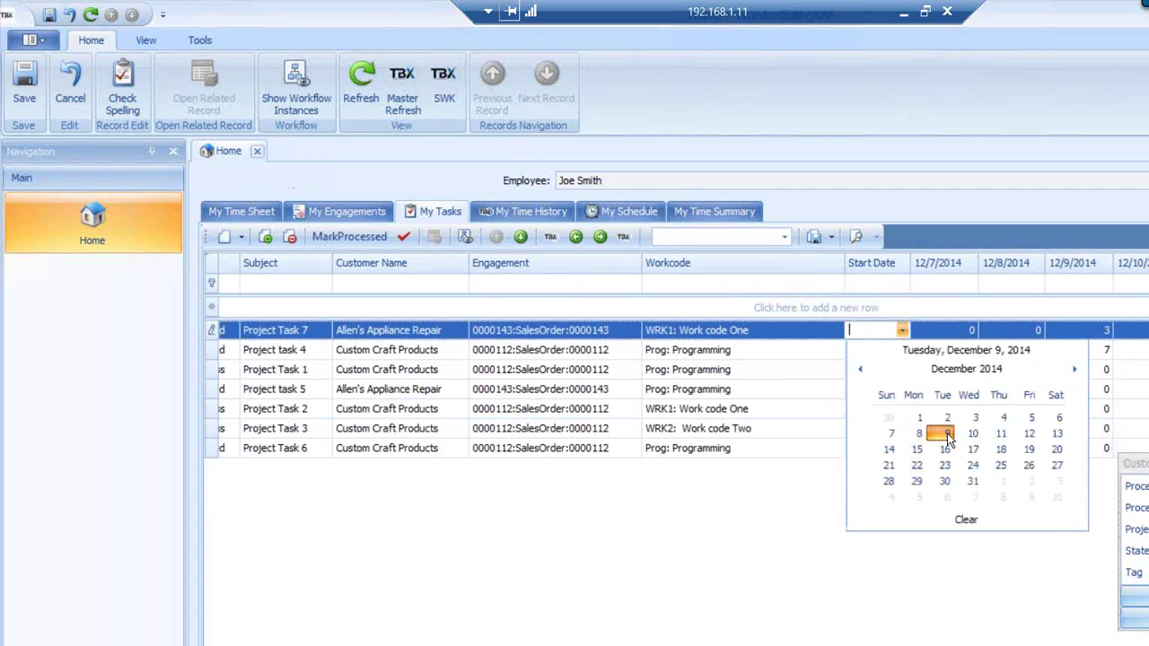
pyautogui.click(947, 434)
pyautogui.click(1003, 448)
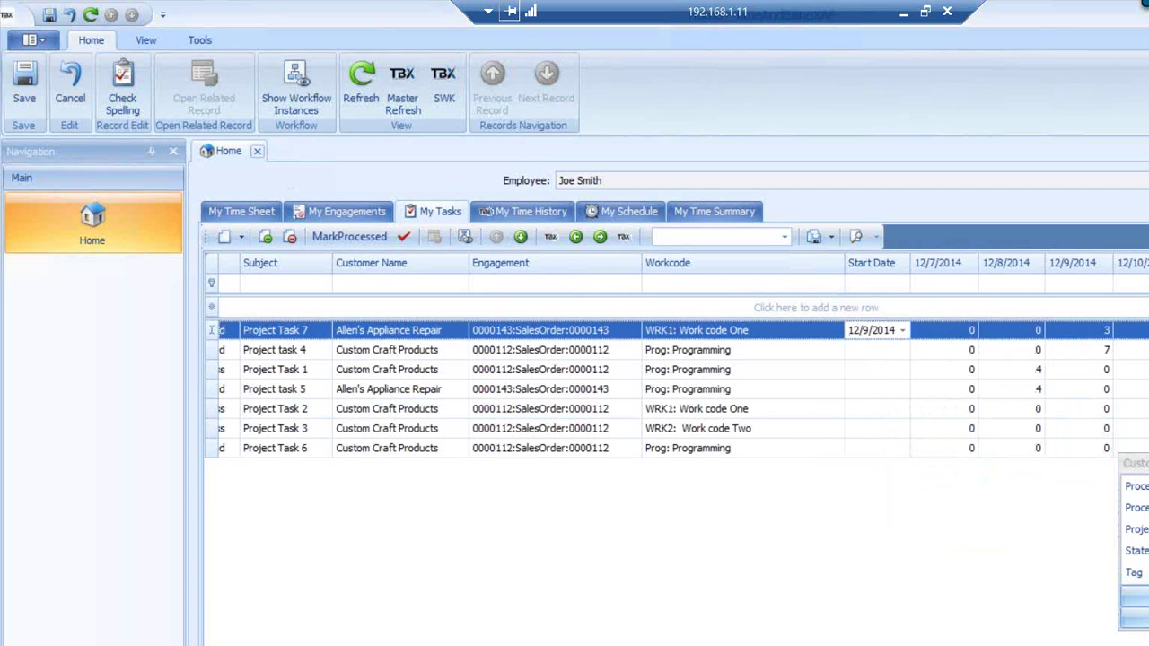
pyautogui.click(877, 350)
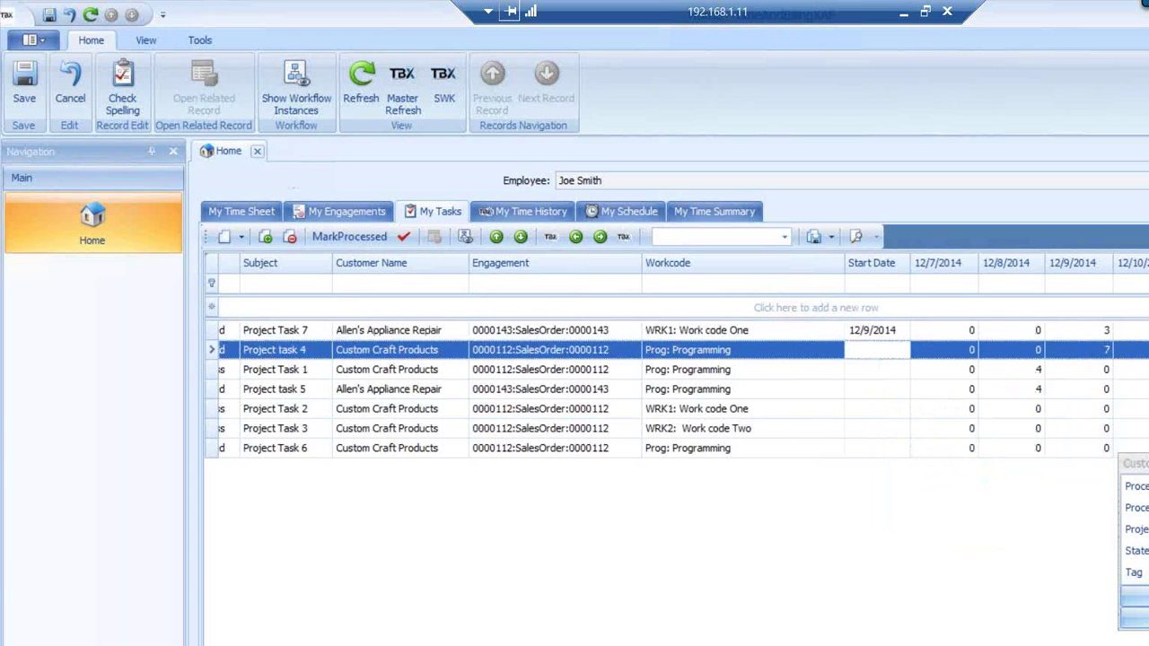
pyautogui.moveTo(1148, 561); pyautogui.dragTo(1148, 539)
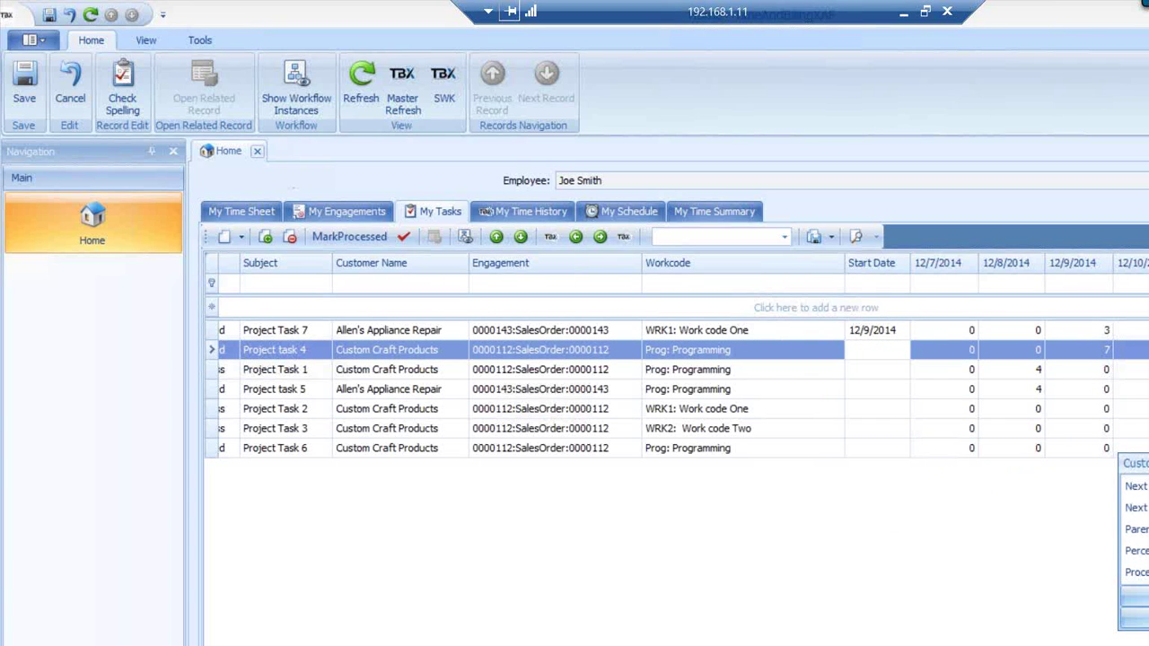
pyautogui.click(899, 352)
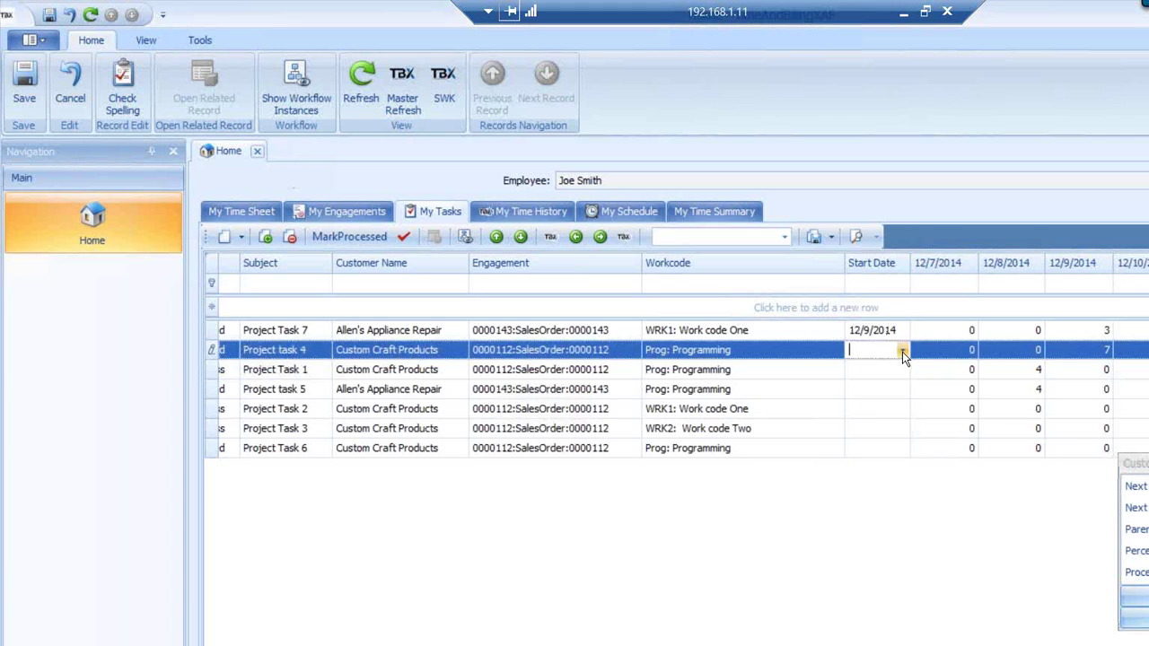
pyautogui.click(902, 350)
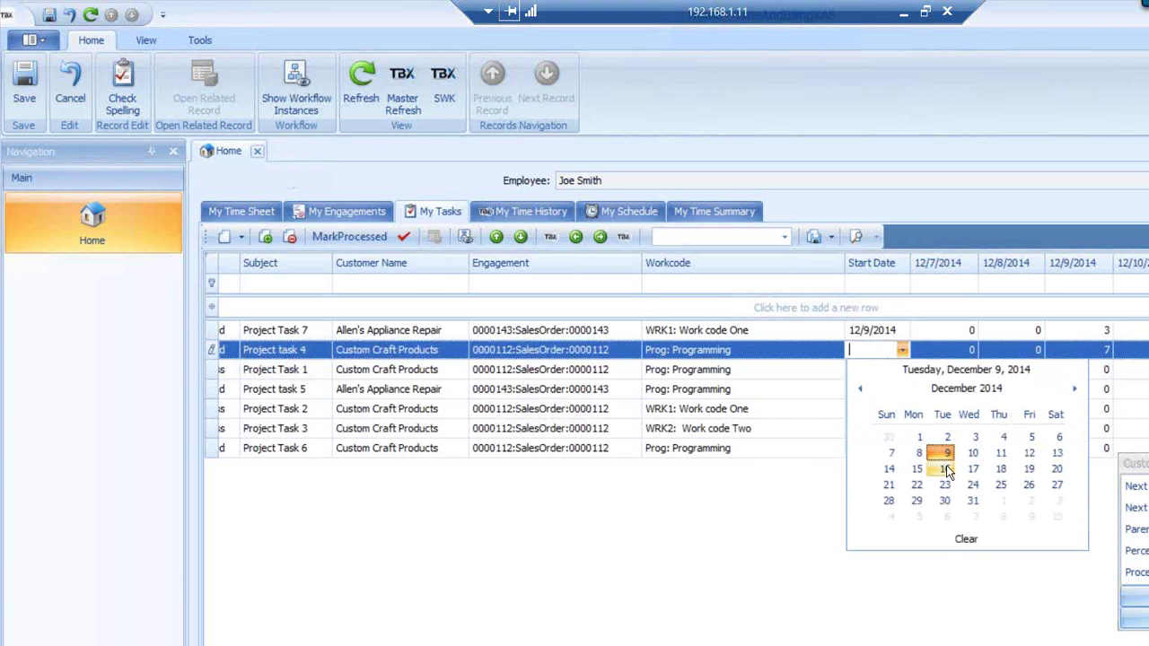
pyautogui.click(945, 469)
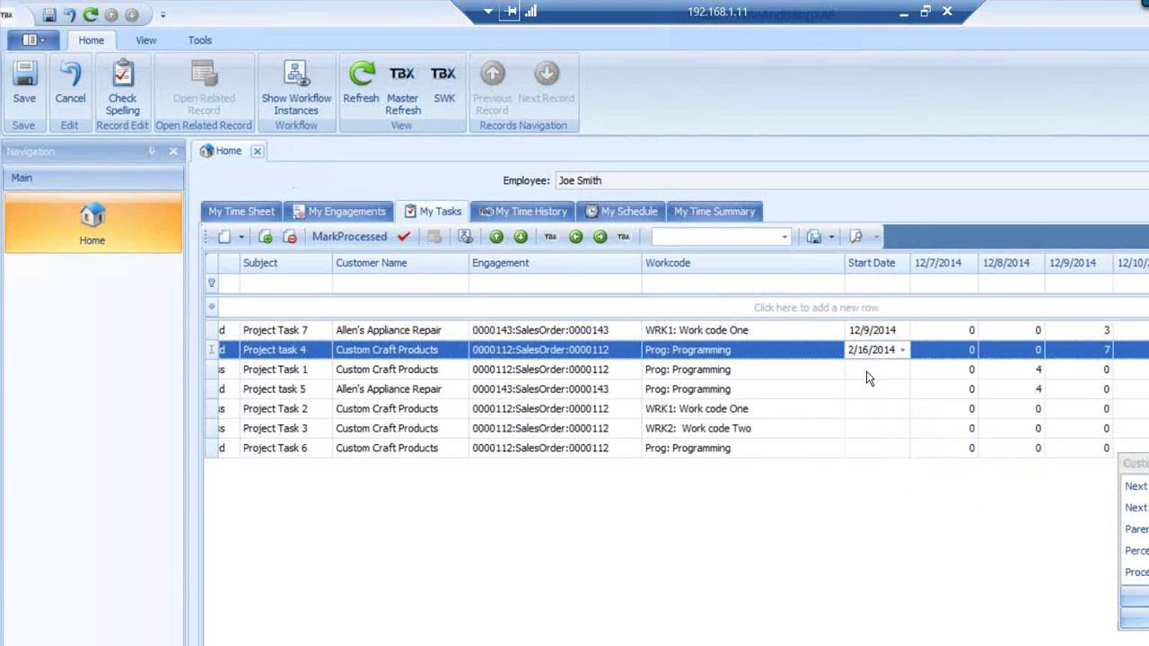
pyautogui.press('Down')
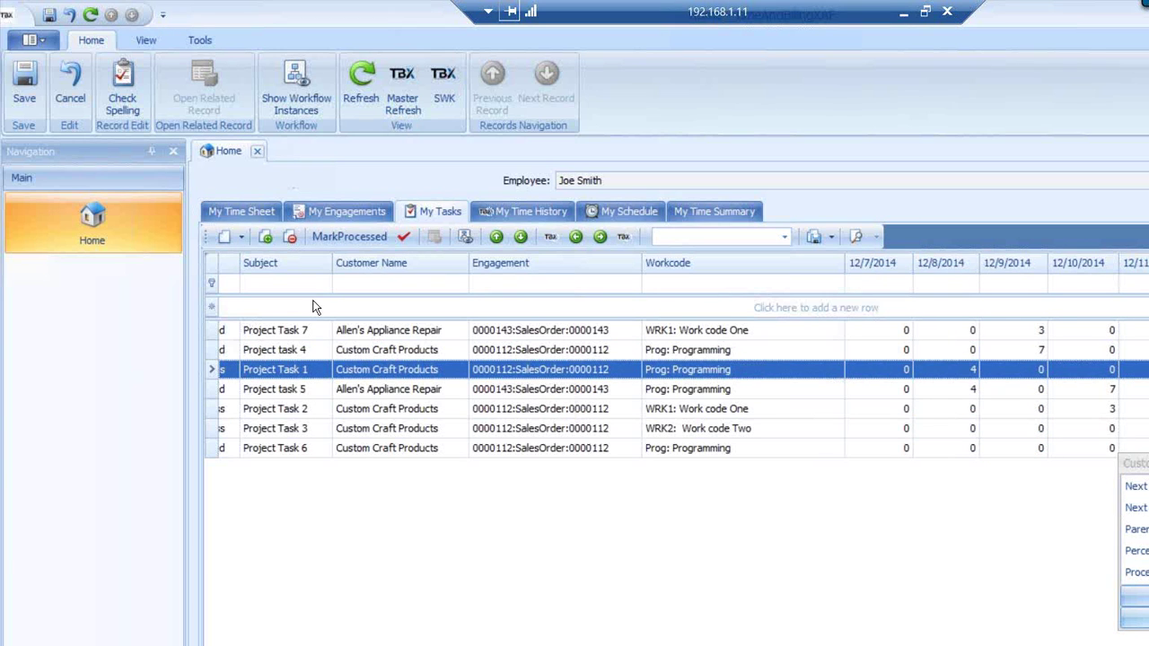
# Add a task row 'Project Task 8' with engagement 0000111:SalesOrder:0000111
pyautogui.click(253, 311)
pyautogui.click(255, 307)
pyautogui.write('P')
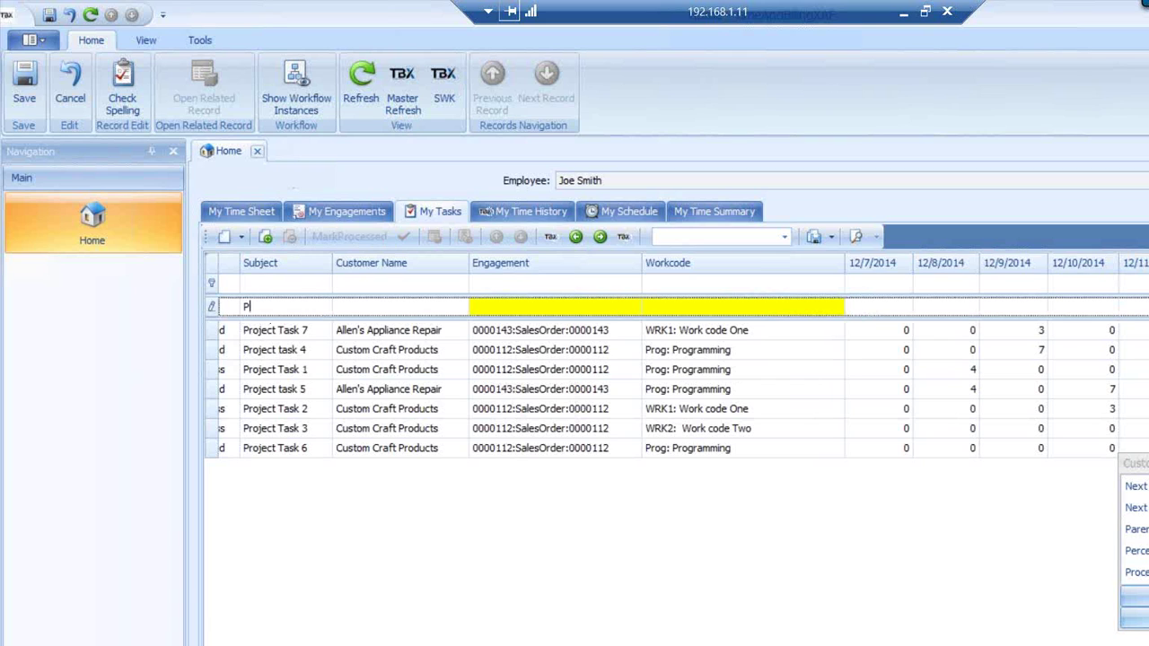
pyautogui.write('roject Ta')
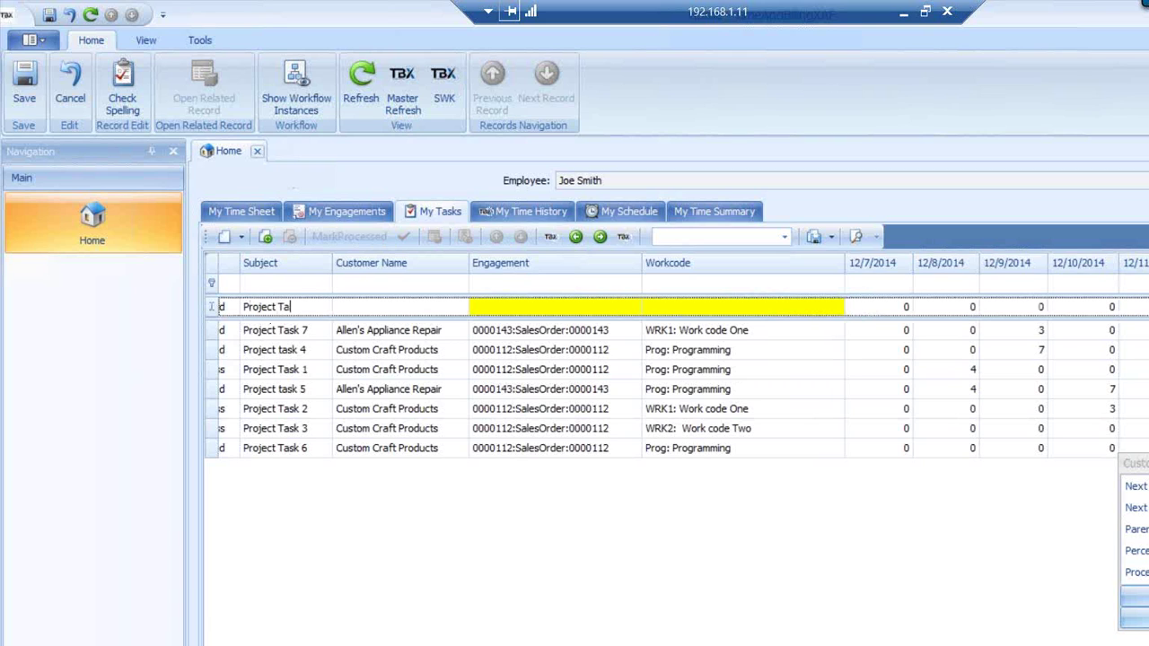
pyautogui.write('sk 8')
pyautogui.click(635, 307)
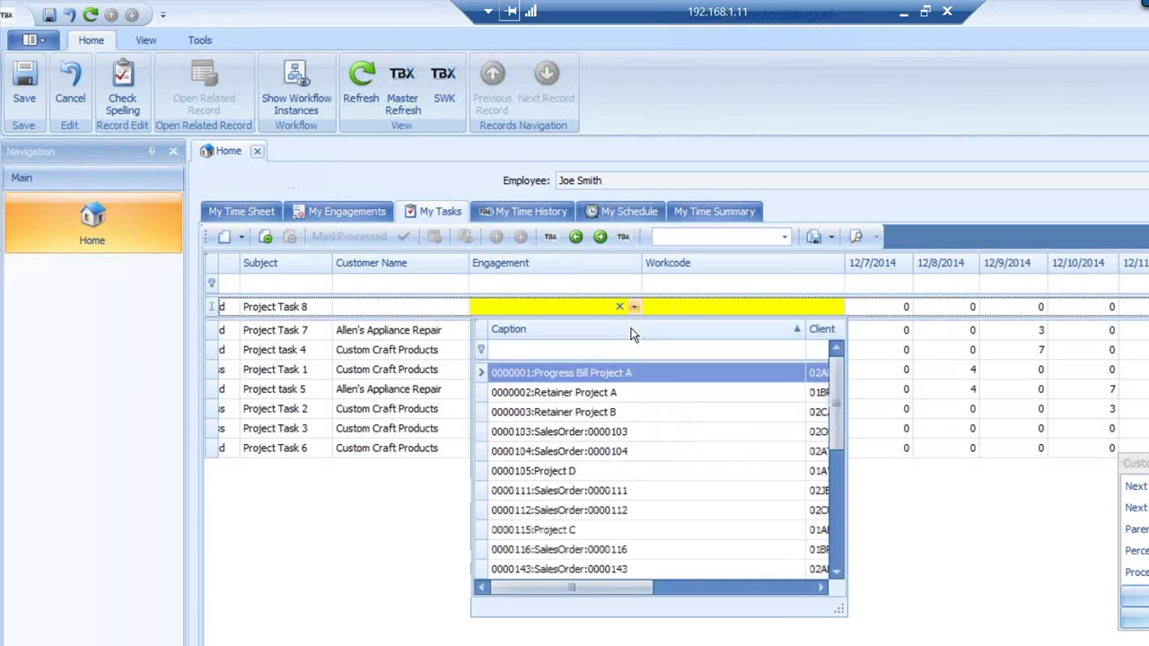
pyautogui.click(572, 487)
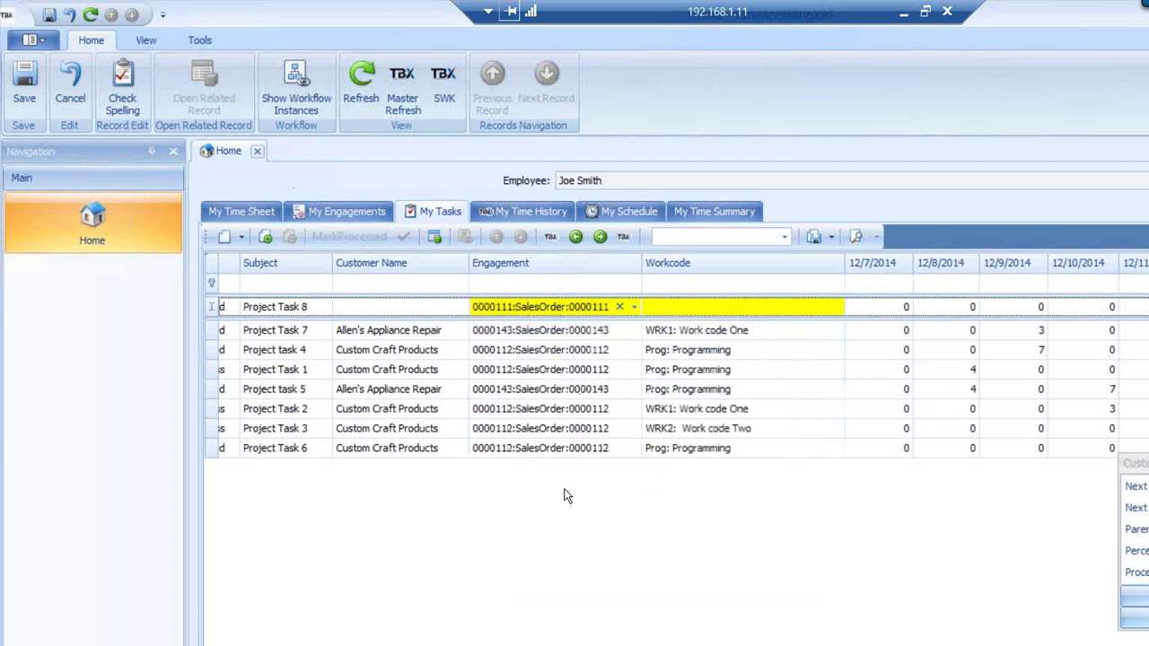
pyautogui.click(834, 308)
pyautogui.press('Tab')
pyautogui.press('Tab')
pyautogui.press('Tab')
pyautogui.press('Tab')
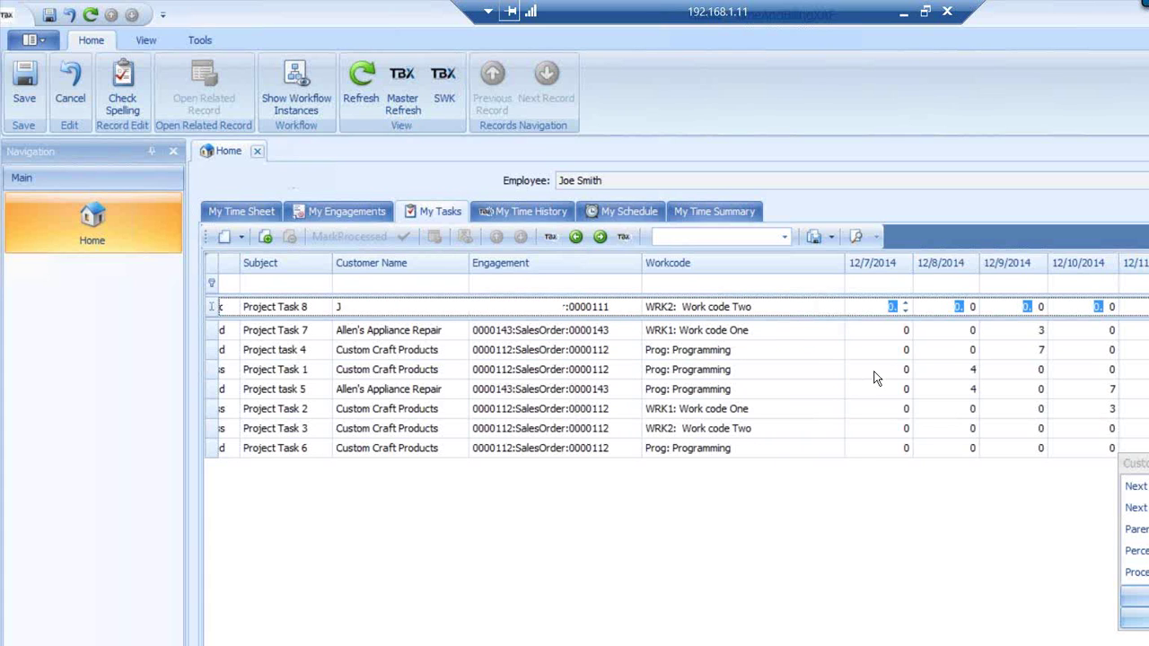
pyautogui.press('Tab')
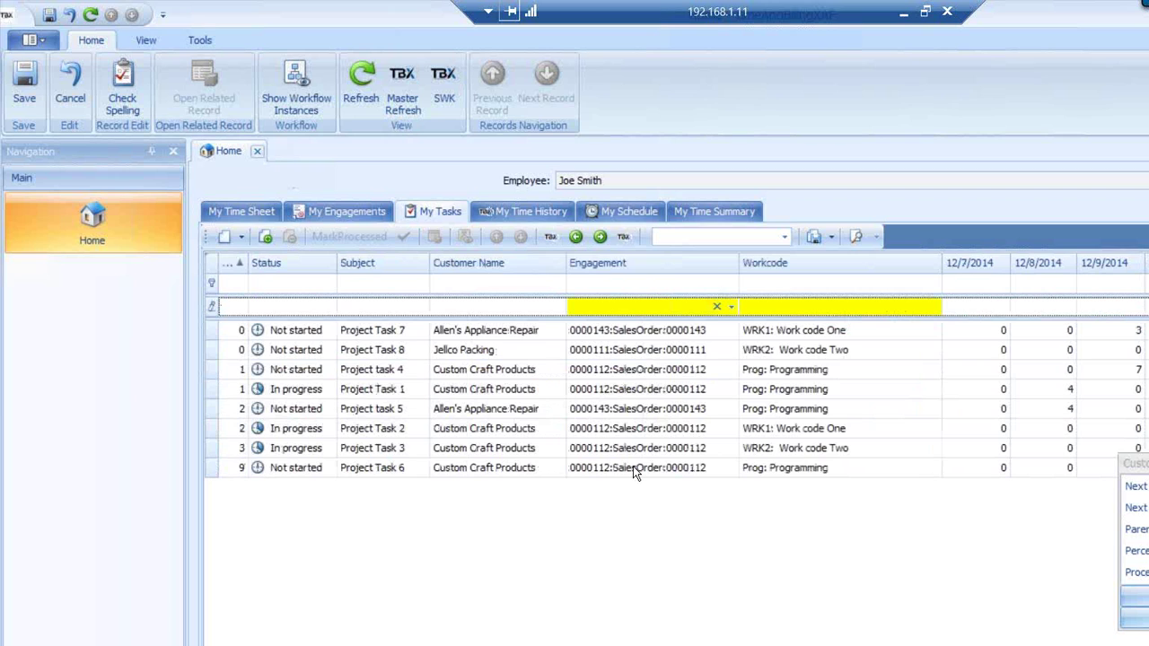
# Save the task list and open the Project Task 6 record
pyautogui.click(633, 466)
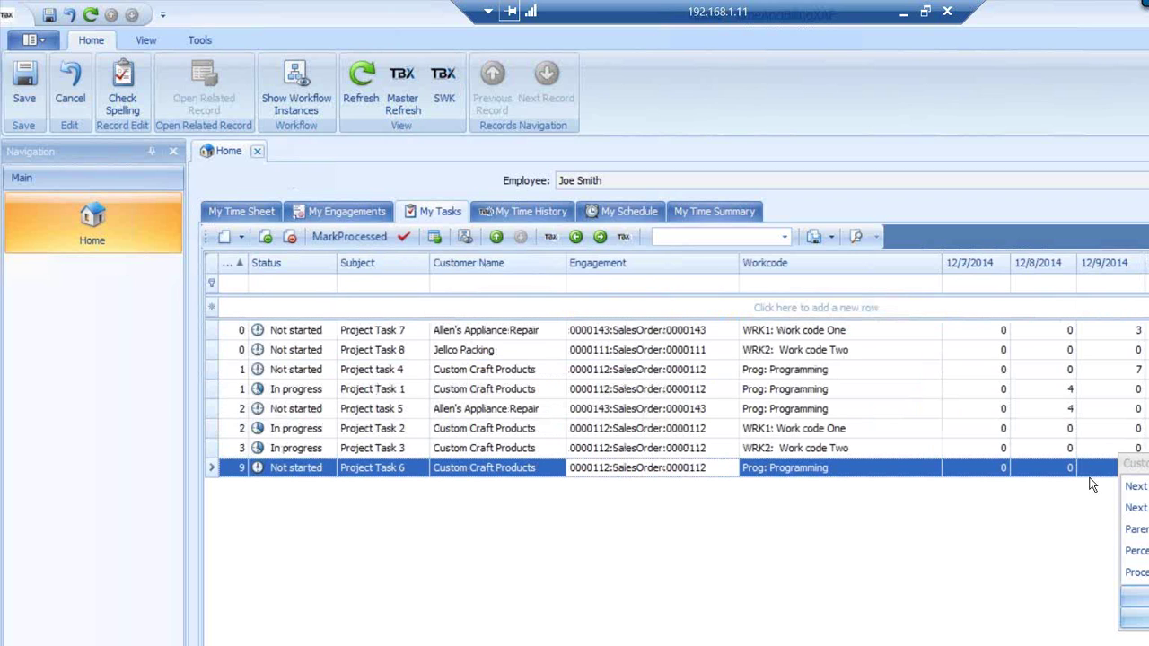
pyautogui.click(1148, 463)
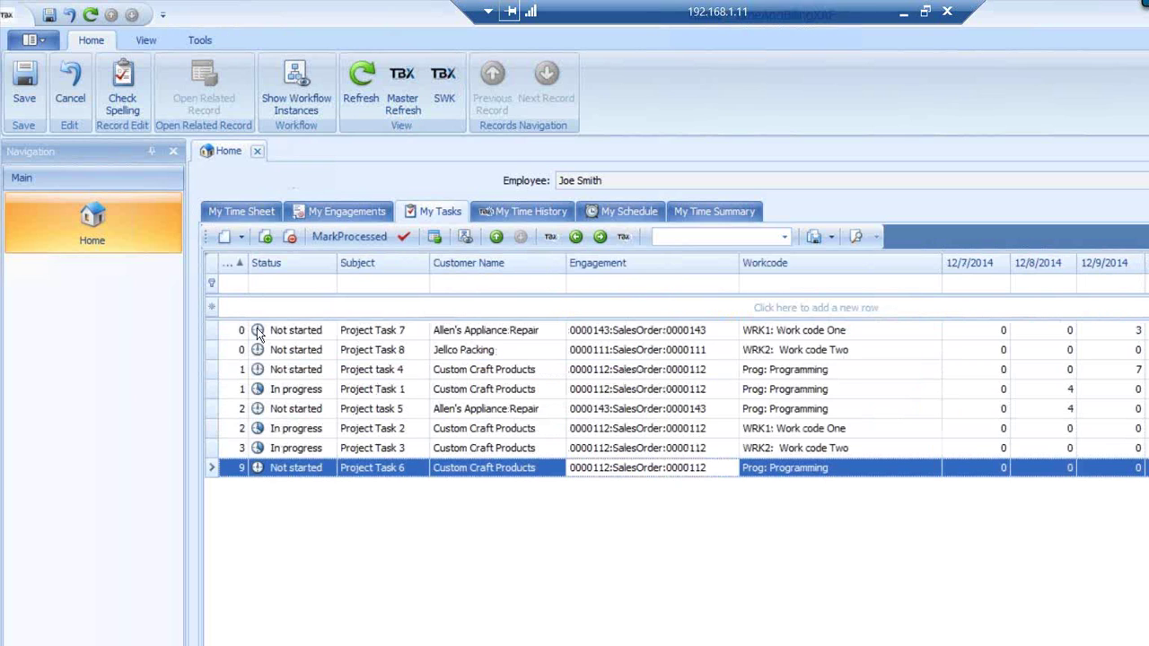
pyautogui.click(27, 85)
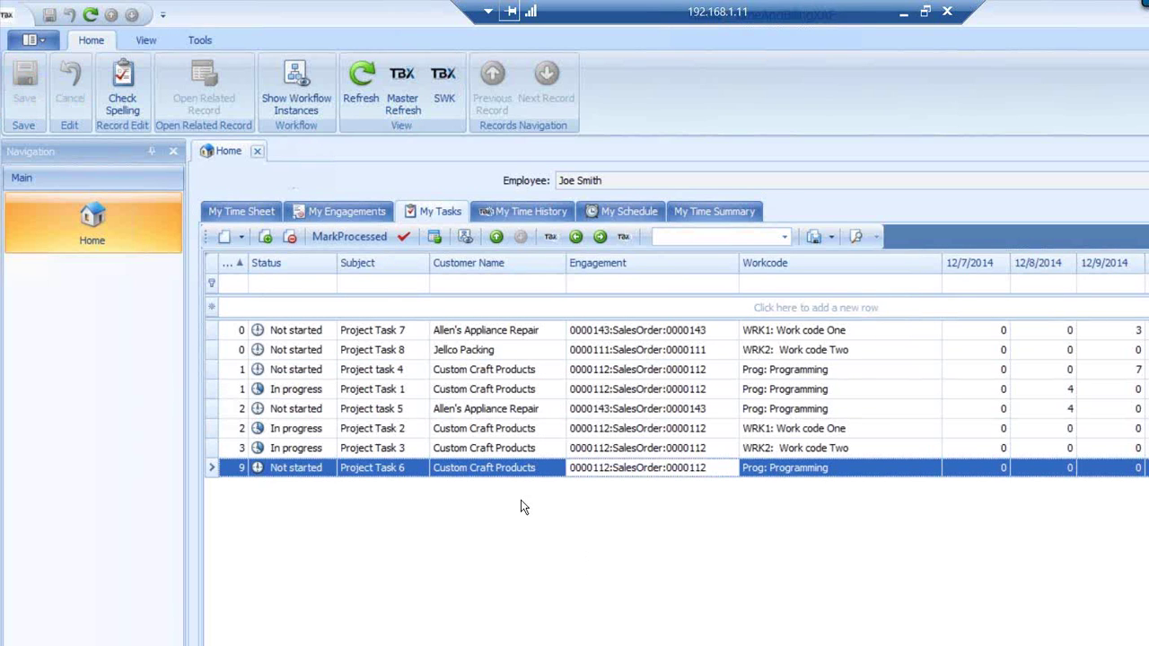
pyautogui.click(300, 466)
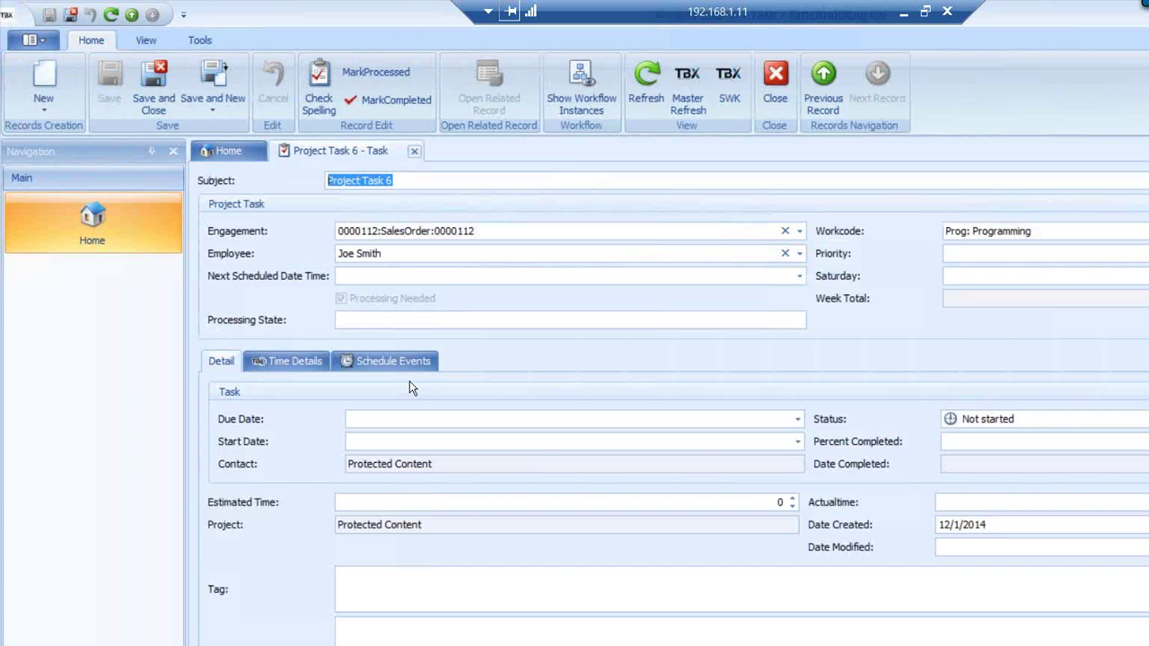
# Close Project Task 6, open the Project Task 3 record, and start customizing its form layout
pyautogui.click(414, 152)
pyautogui.click(315, 449)
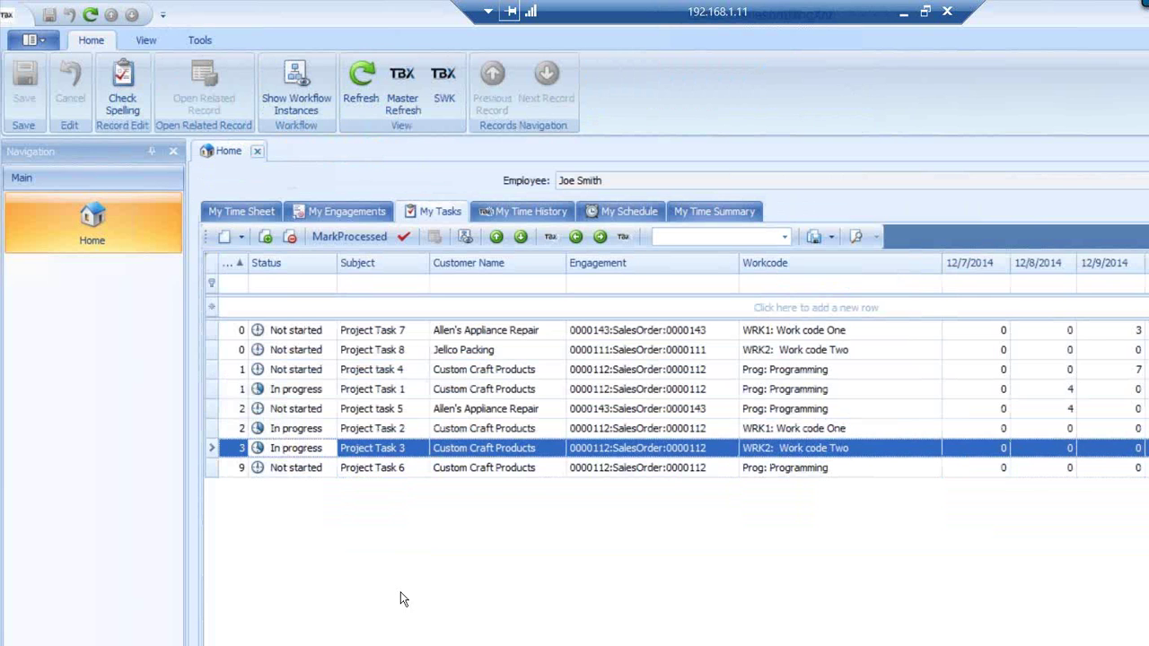
pyautogui.press('Return')
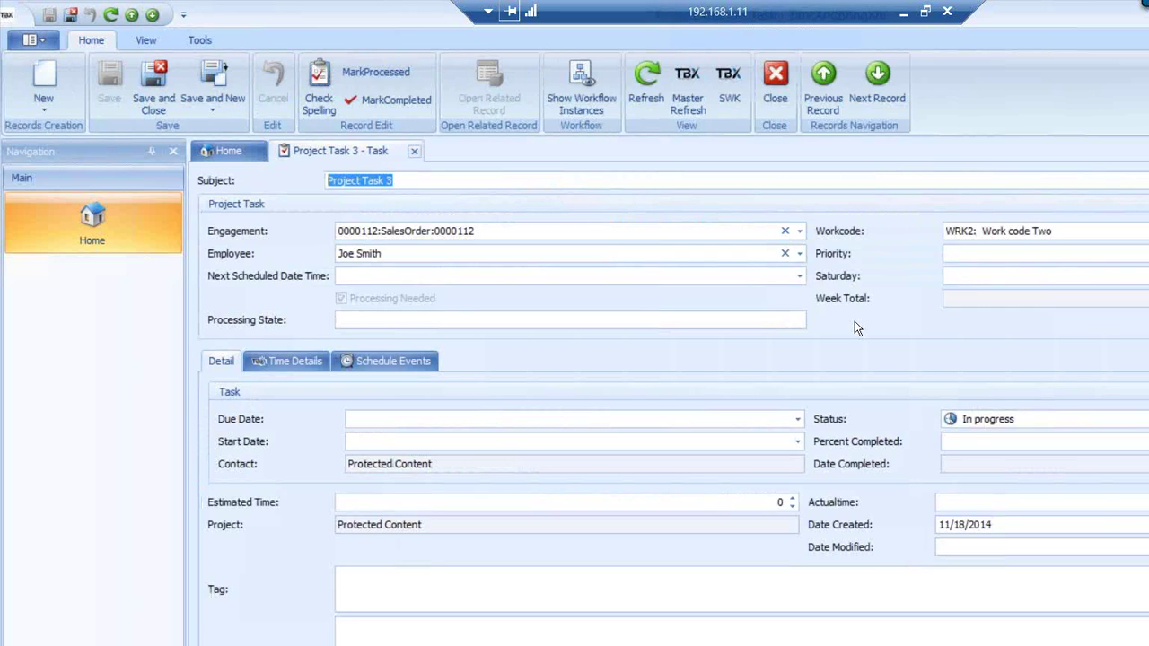
pyautogui.rightClick(855, 324)
pyautogui.click(892, 338)
# Move Priority under Employee and hide the Saturday, Week Total and Processing Needed fields
pyautogui.moveTo(831, 280); pyautogui.dragTo(296, 373)
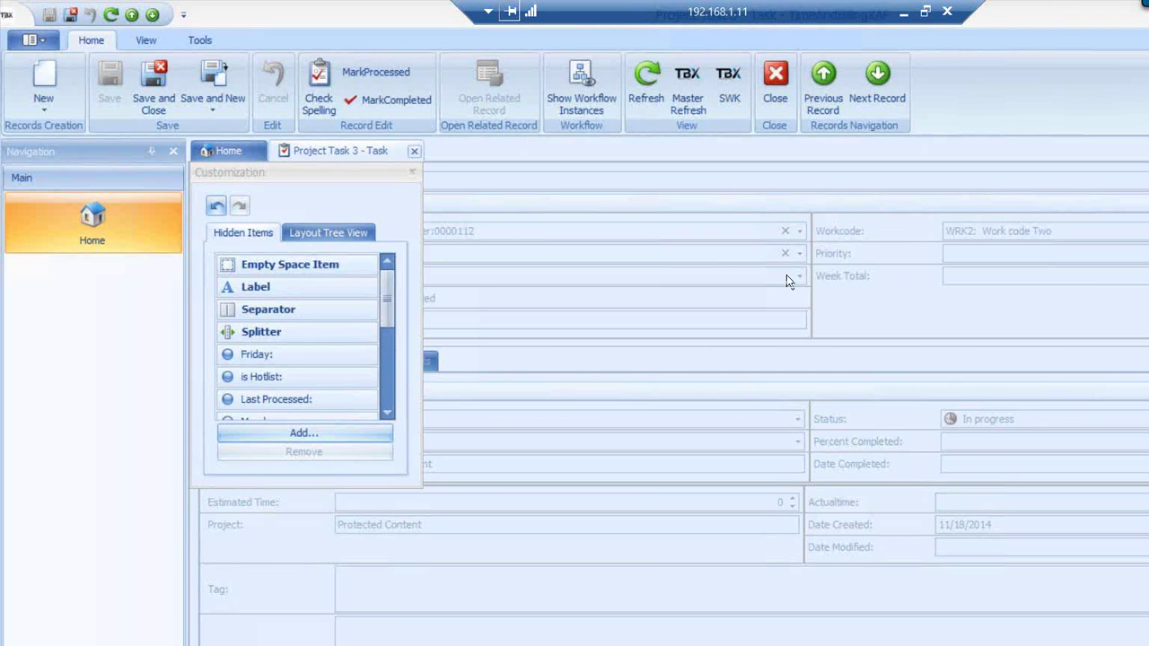
pyautogui.moveTo(731, 272); pyautogui.dragTo(584, 266)
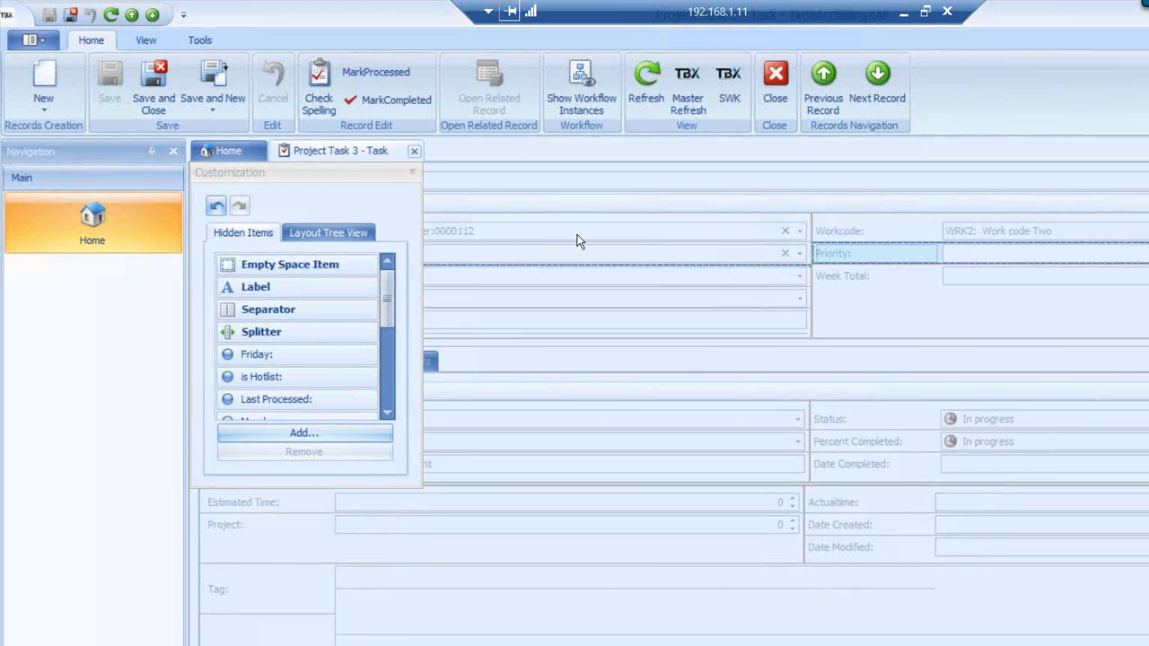
pyautogui.click(889, 298)
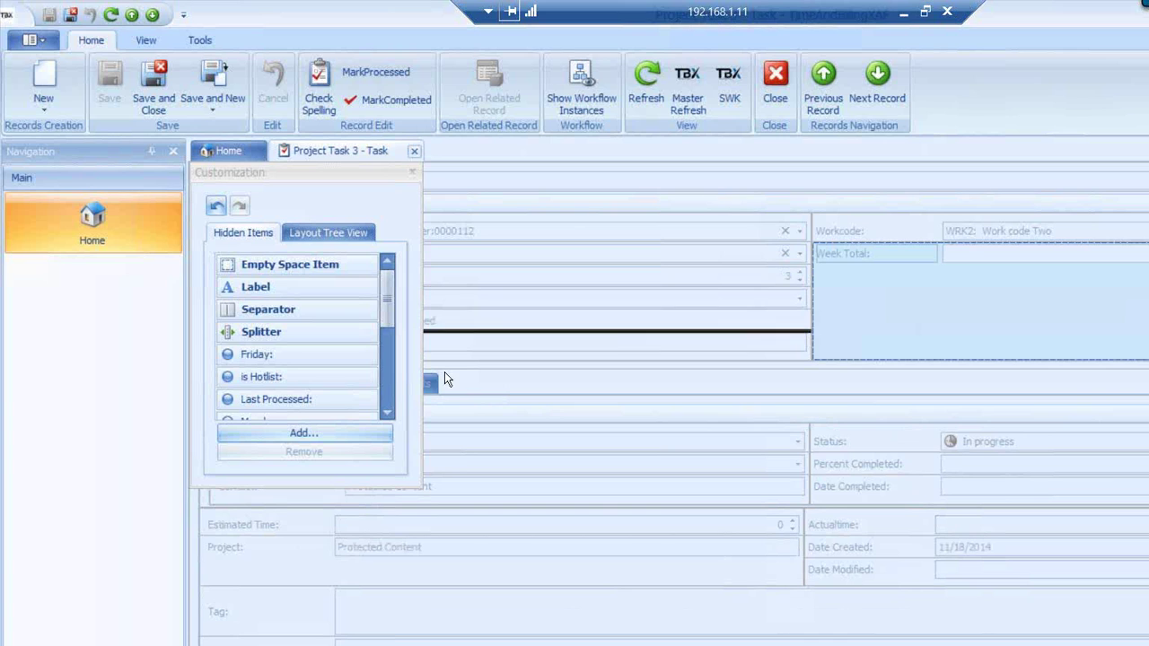
pyautogui.moveTo(331, 395); pyautogui.dragTo(331, 393)
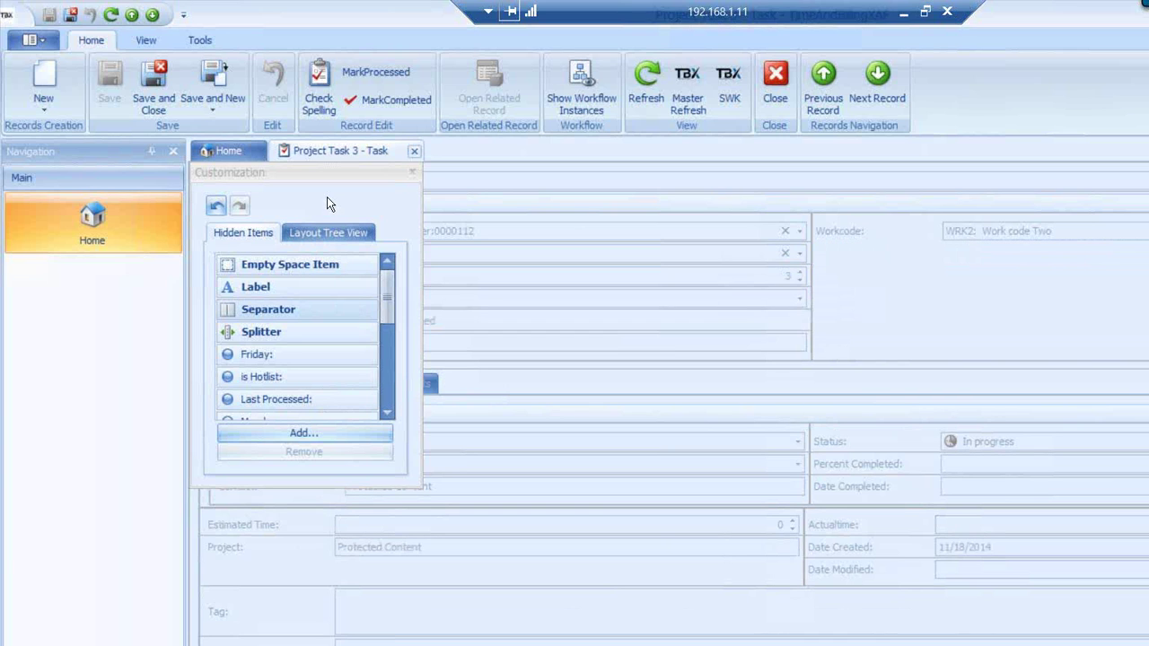
pyautogui.moveTo(375, 172); pyautogui.dragTo(621, 411)
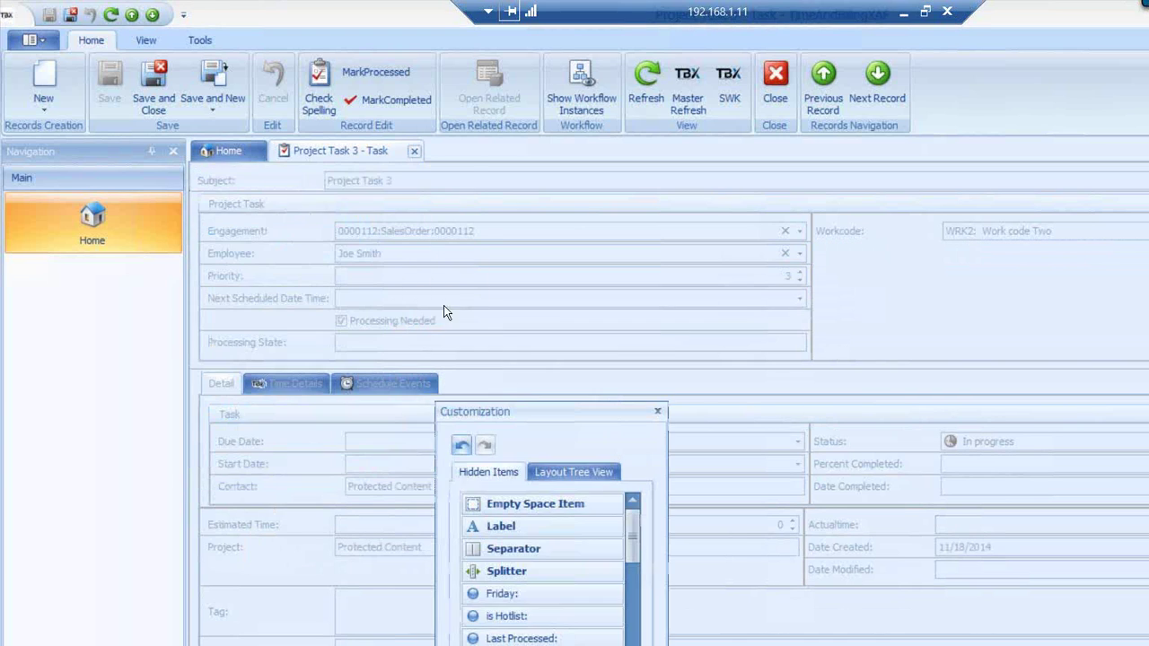
pyautogui.click(260, 318)
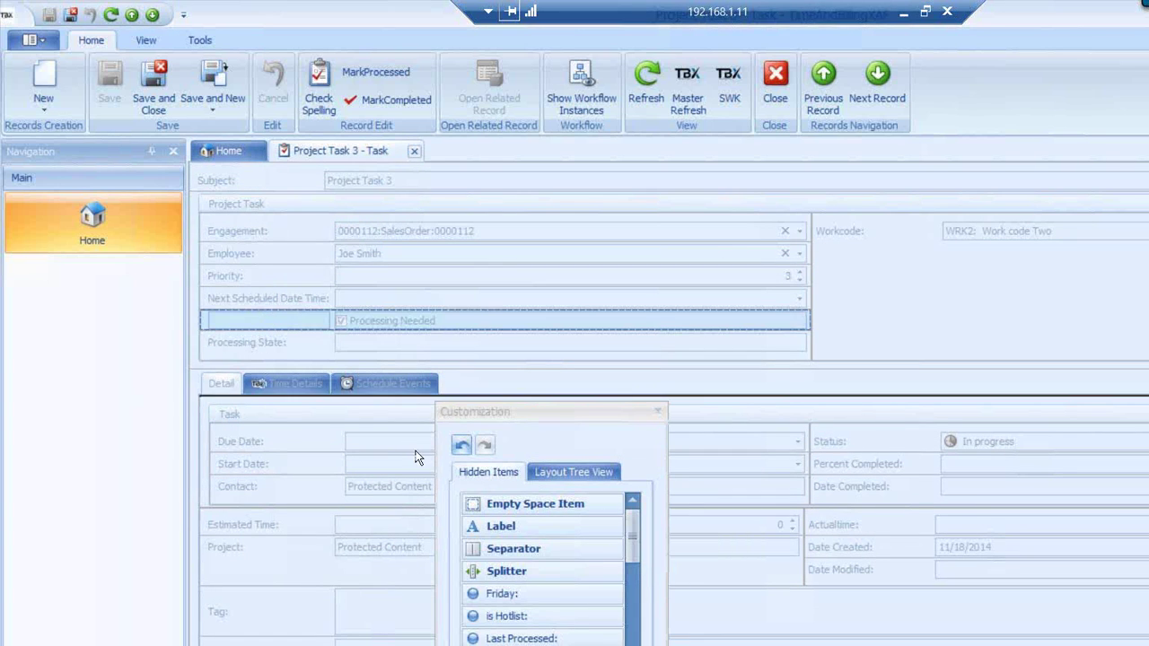
pyautogui.moveTo(259, 318); pyautogui.dragTo(540, 622)
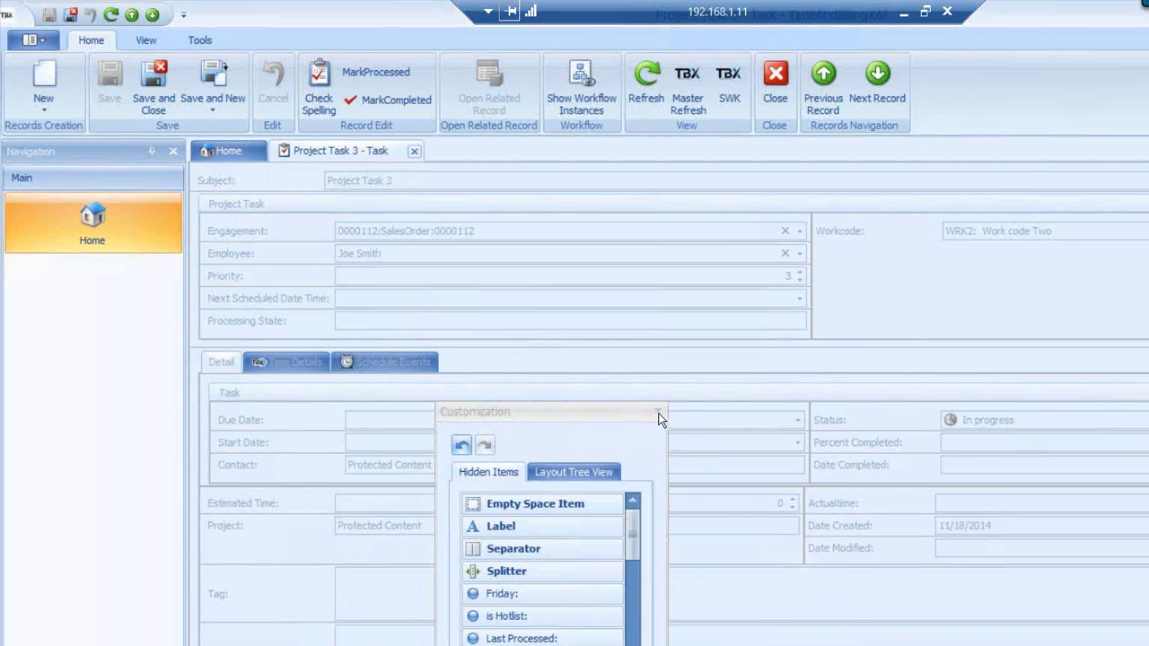
pyautogui.click(658, 414)
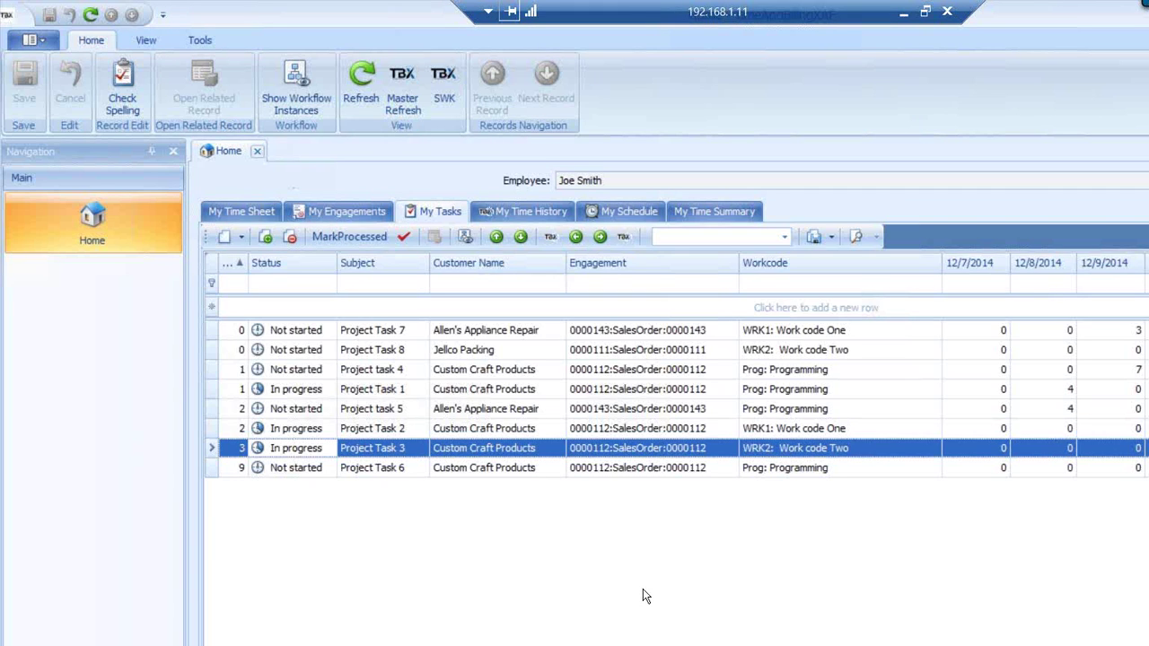
# Page the task hours back to the week of 11/23/2014 and forward again, then select Project Task 1
pyautogui.click(575, 236)
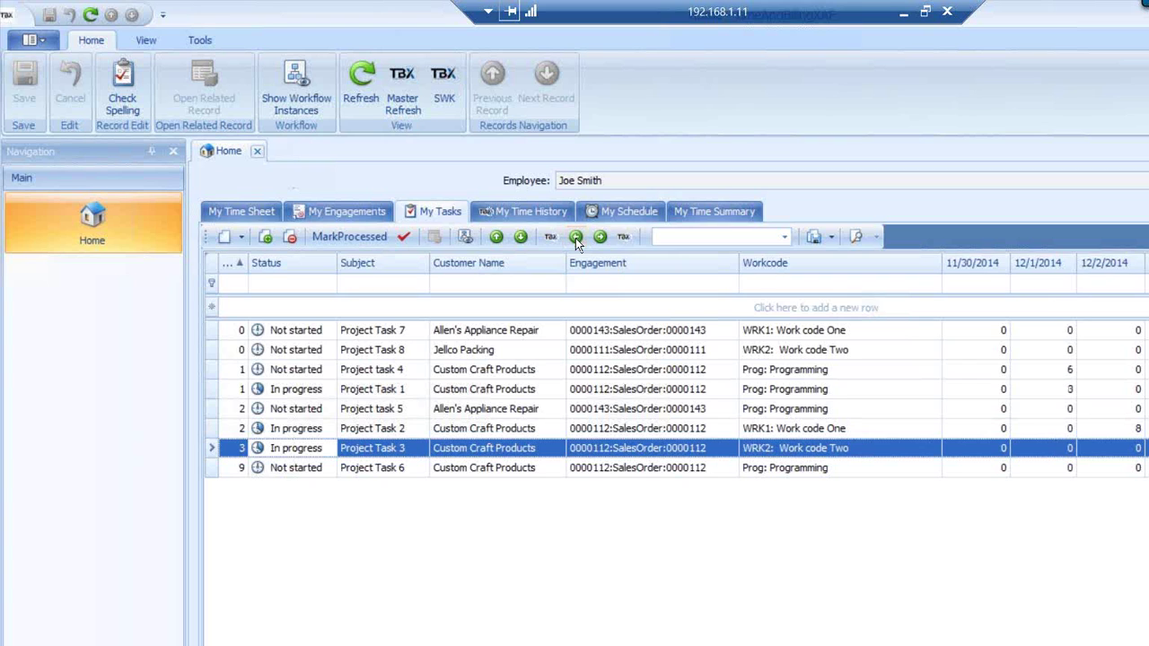
pyautogui.click(600, 236)
pyautogui.click(576, 237)
pyautogui.click(601, 237)
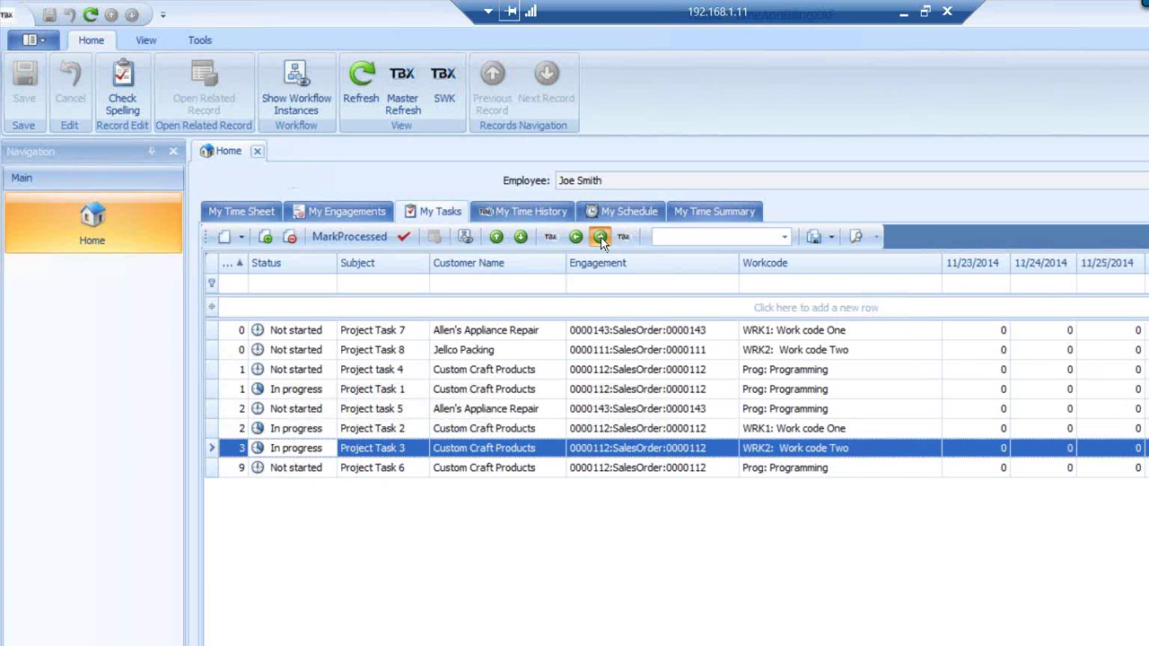
pyautogui.click(600, 237)
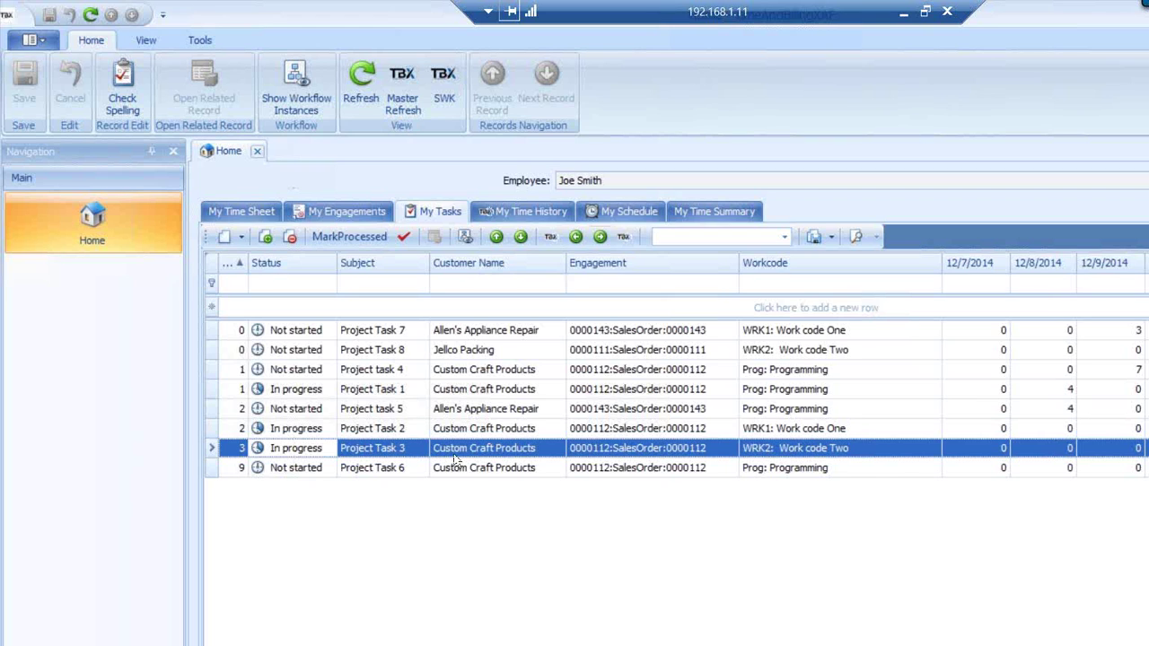
pyautogui.click(294, 392)
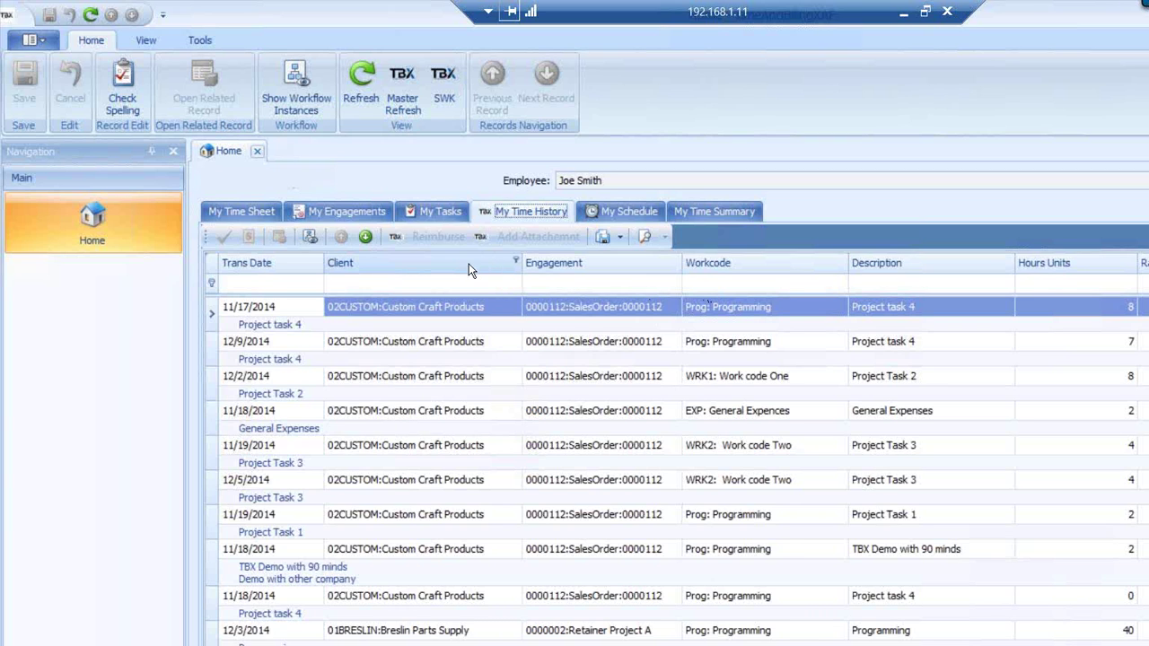
# Filter the time history by client: Jellco Packing, then American Concrete Service, then Custom Craft Products
pyautogui.click(517, 260)
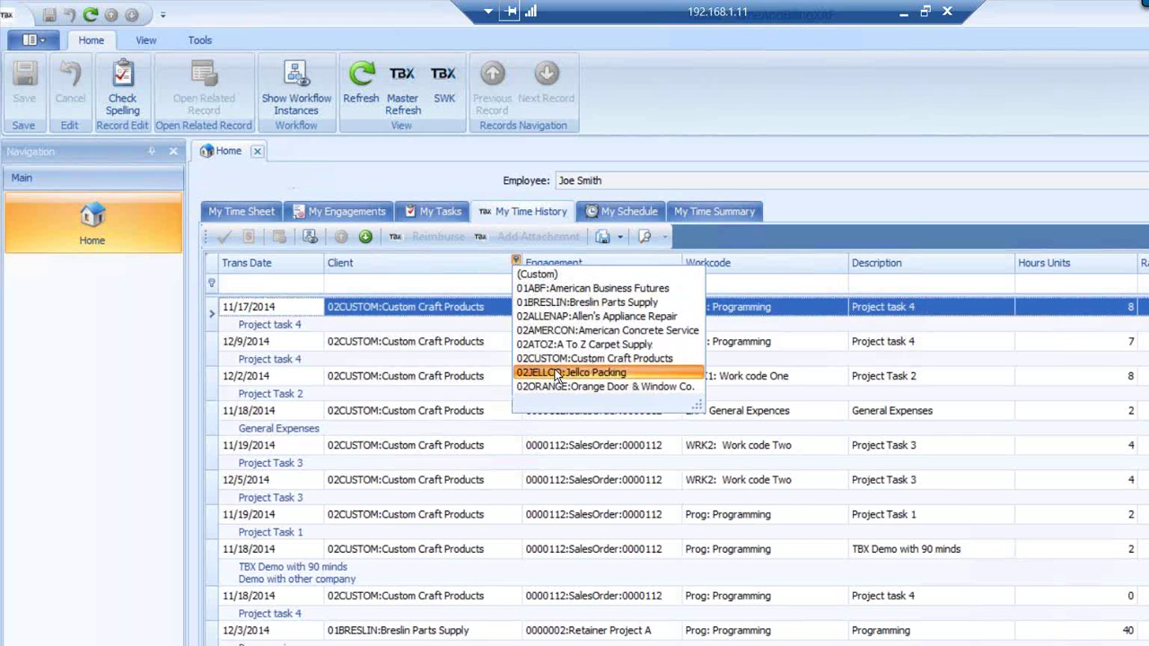
pyautogui.click(556, 372)
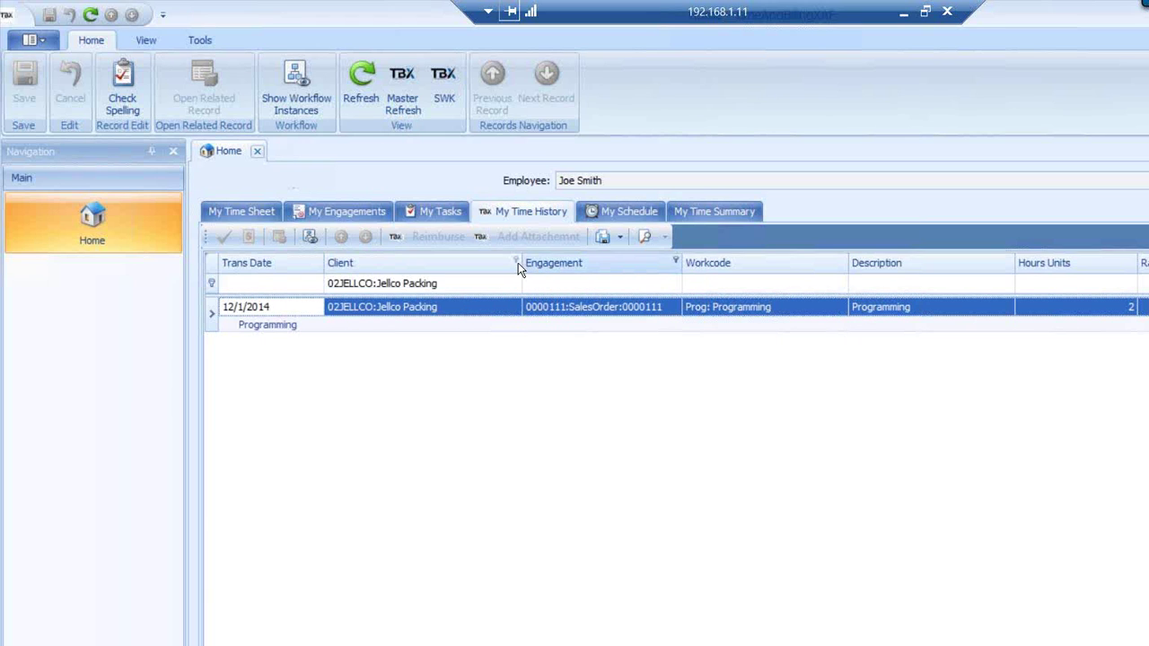
pyautogui.click(516, 260)
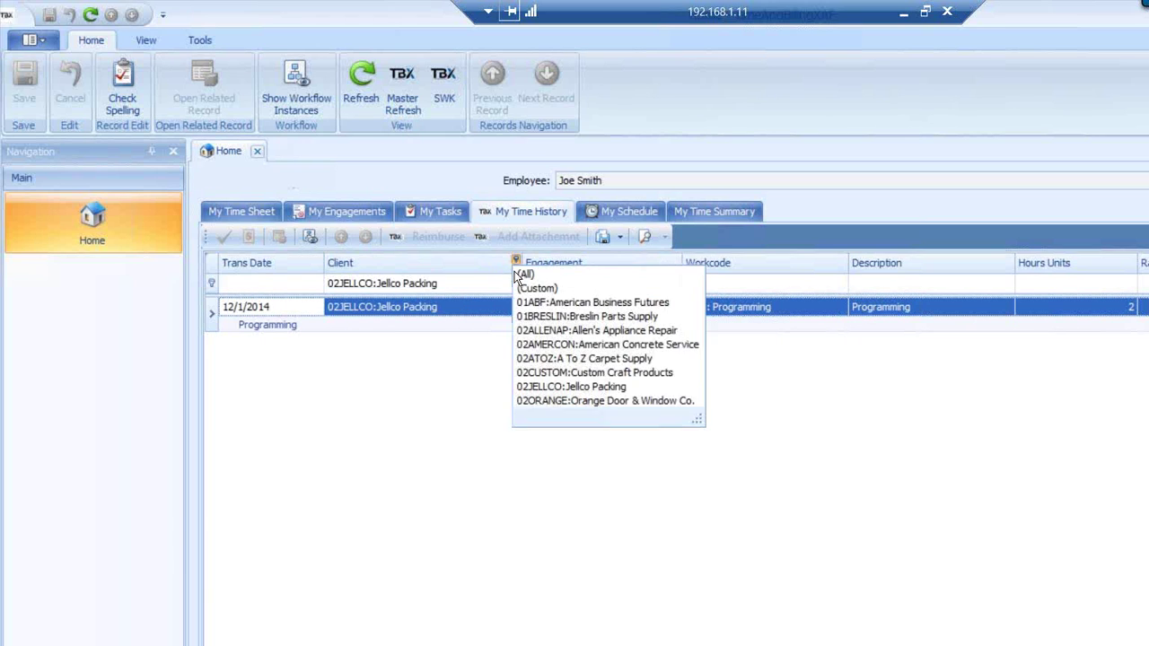
pyautogui.click(558, 345)
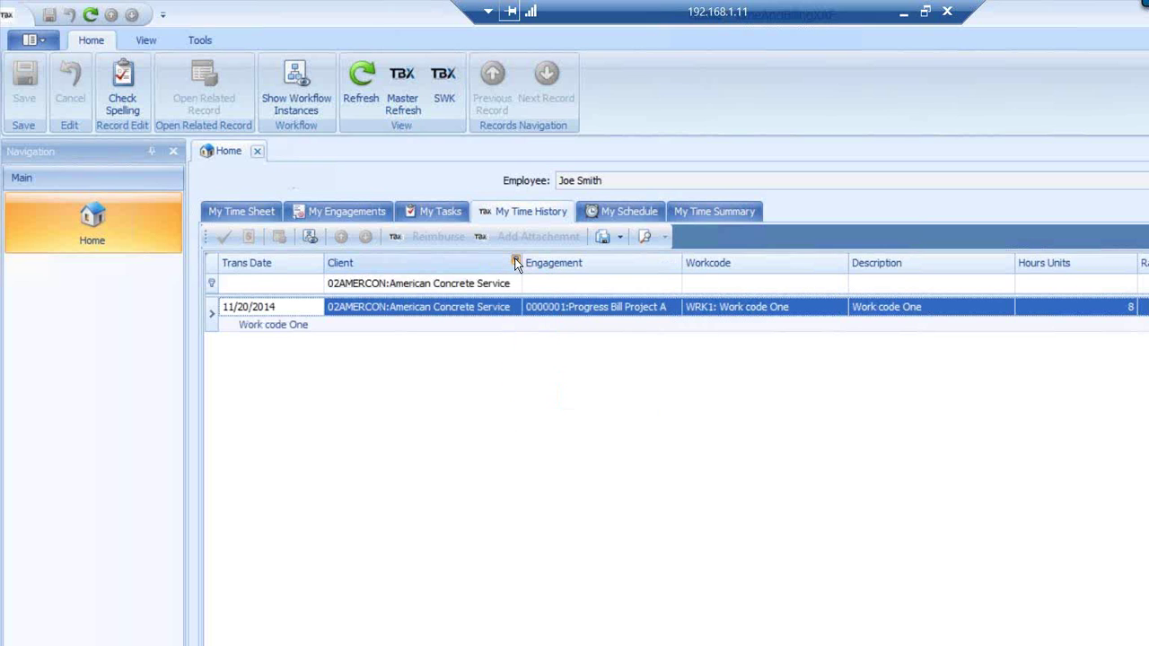
pyautogui.click(516, 260)
pyautogui.click(569, 403)
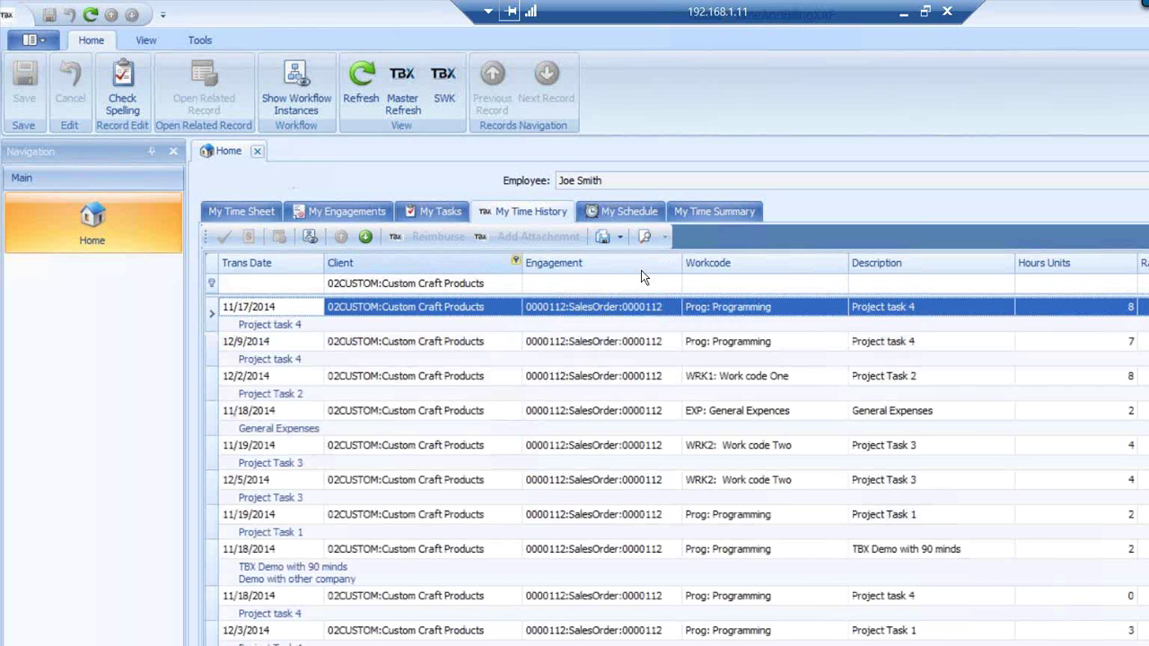
# Limit entries to engagement 0000112:SalesOrder:0000112 and WRK1: Work code One, then pick the 11/18/2014 entry
pyautogui.click(676, 260)
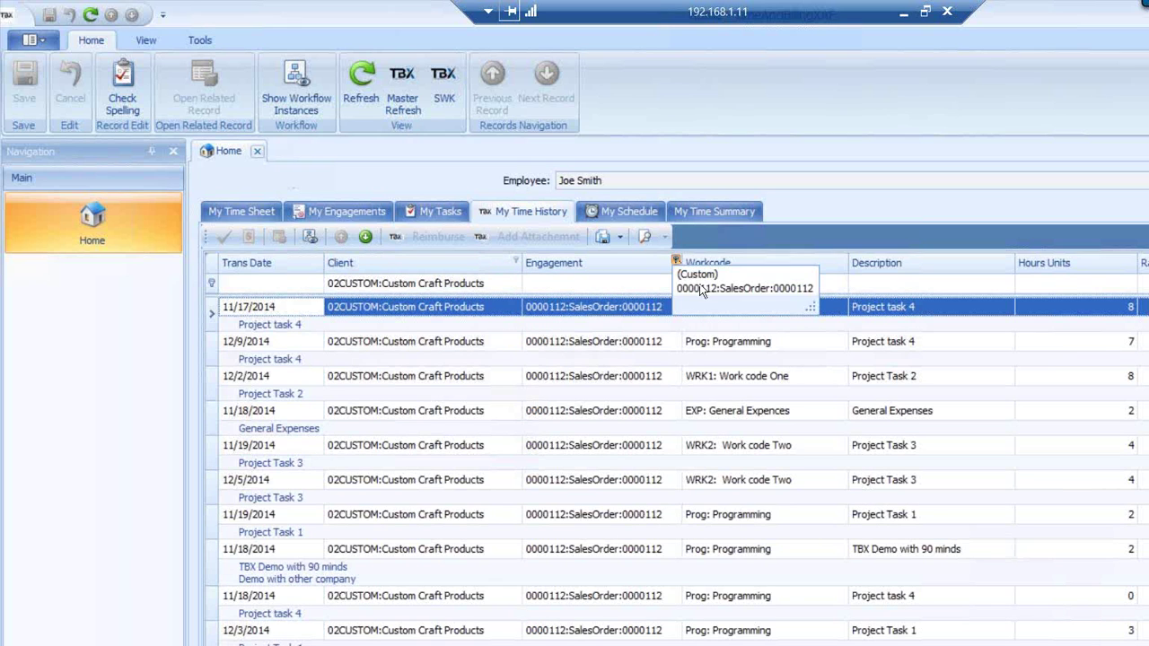
pyautogui.click(700, 288)
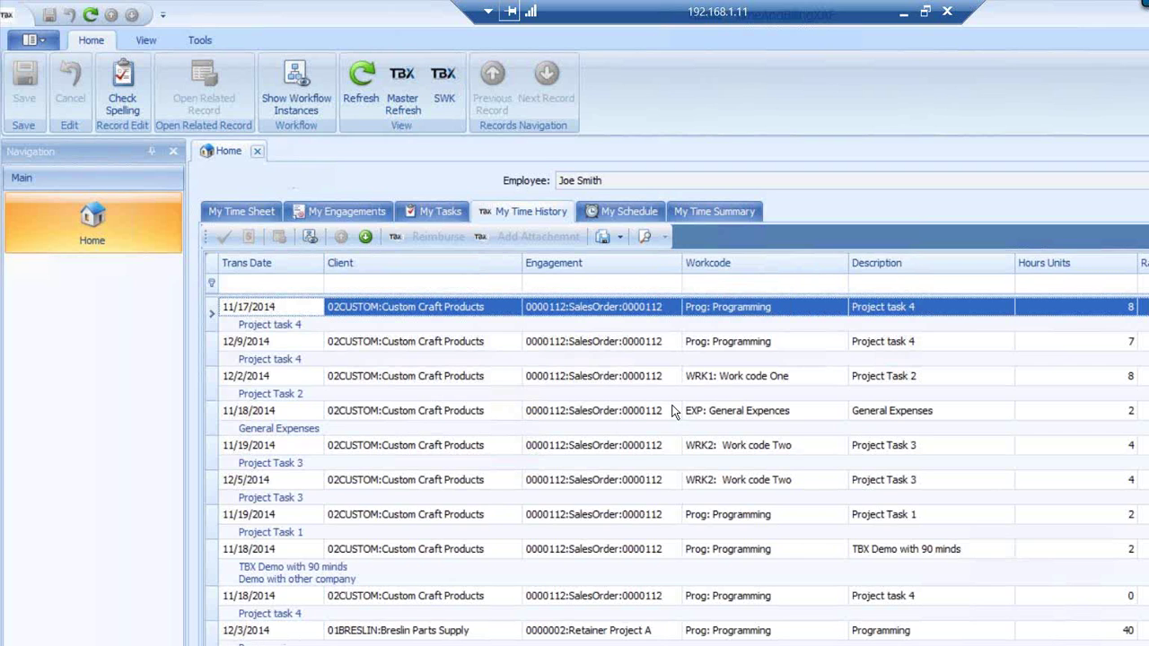
pyautogui.click(842, 260)
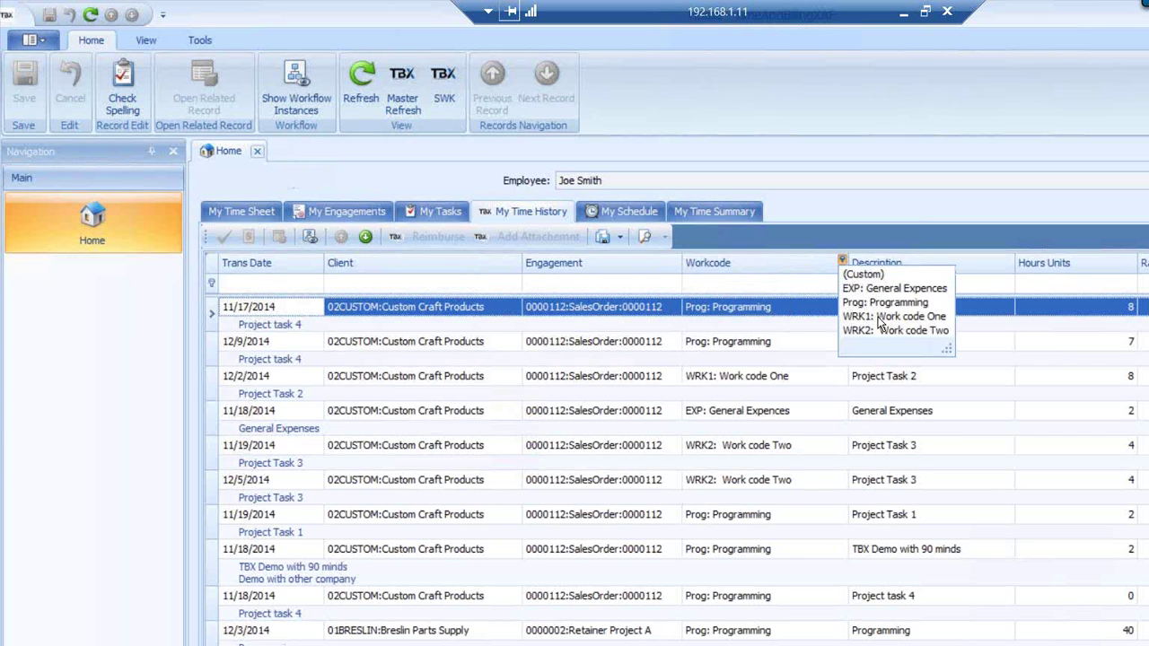
pyautogui.click(875, 317)
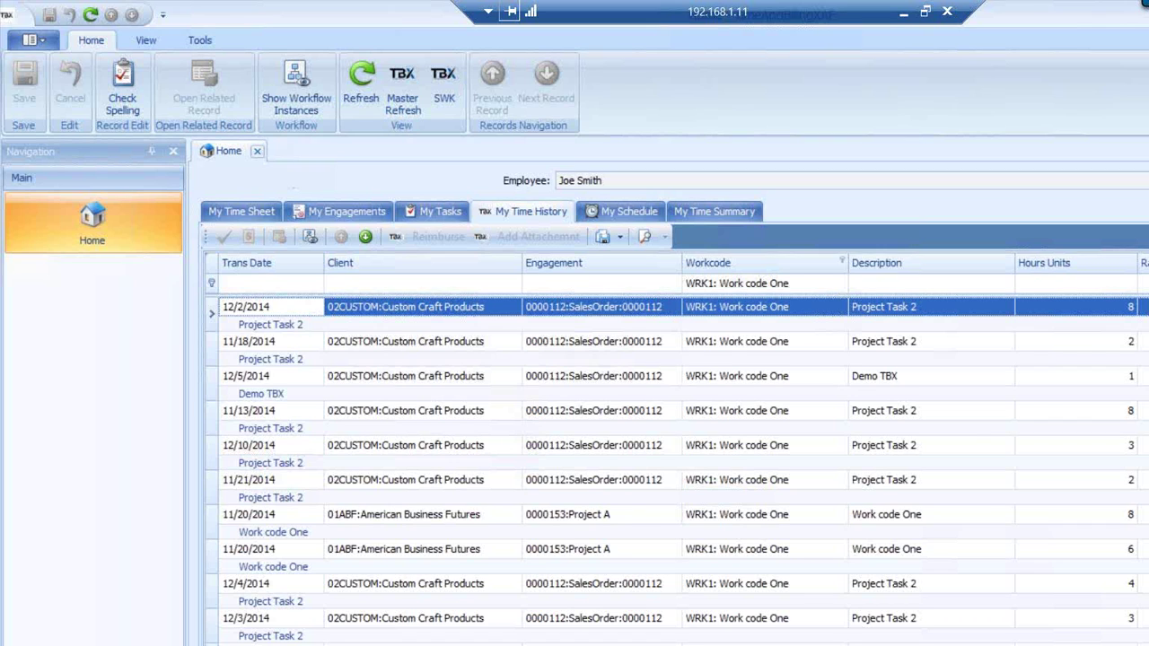
pyautogui.click(213, 345)
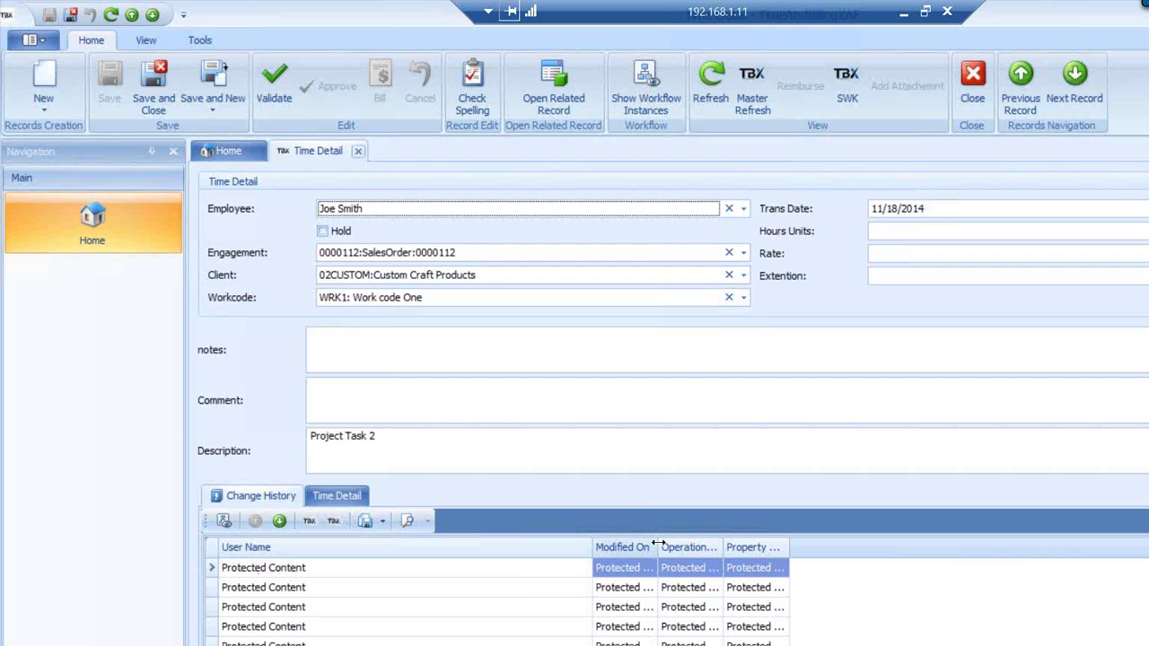
# Widen the Modified On and Operation Type change-history columns, then save and close the time detail
pyautogui.moveTo(660, 543); pyautogui.dragTo(754, 547)
pyautogui.moveTo(823, 546); pyautogui.dragTo(859, 552)
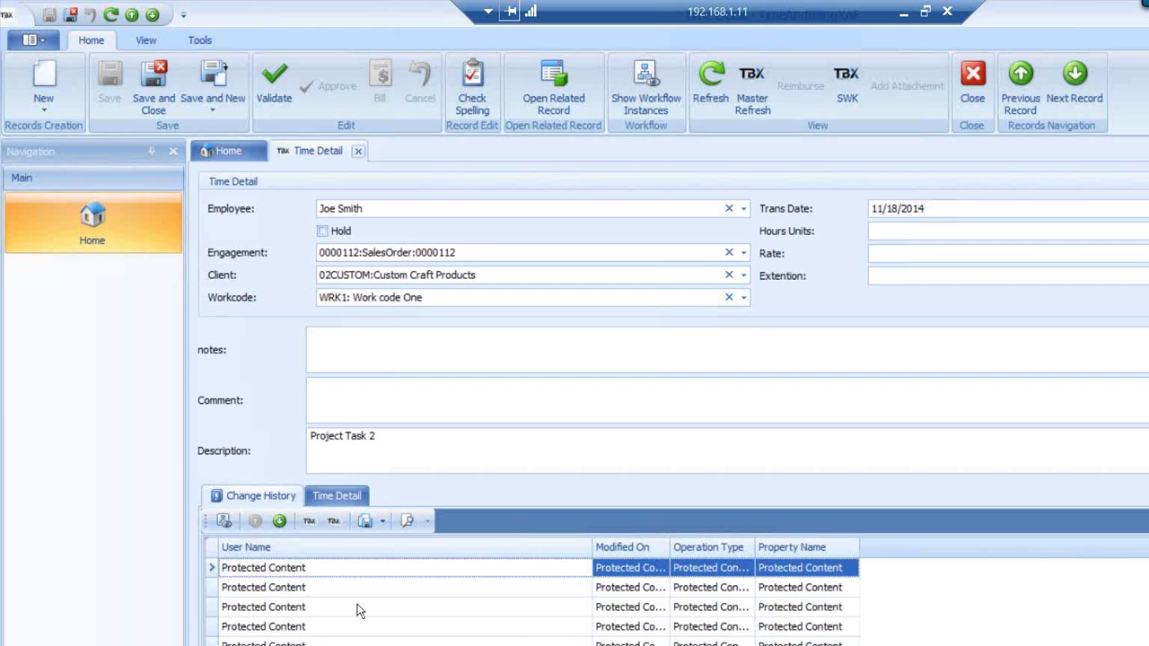
pyautogui.click(242, 588)
pyautogui.press('Up')
pyautogui.press('Down')
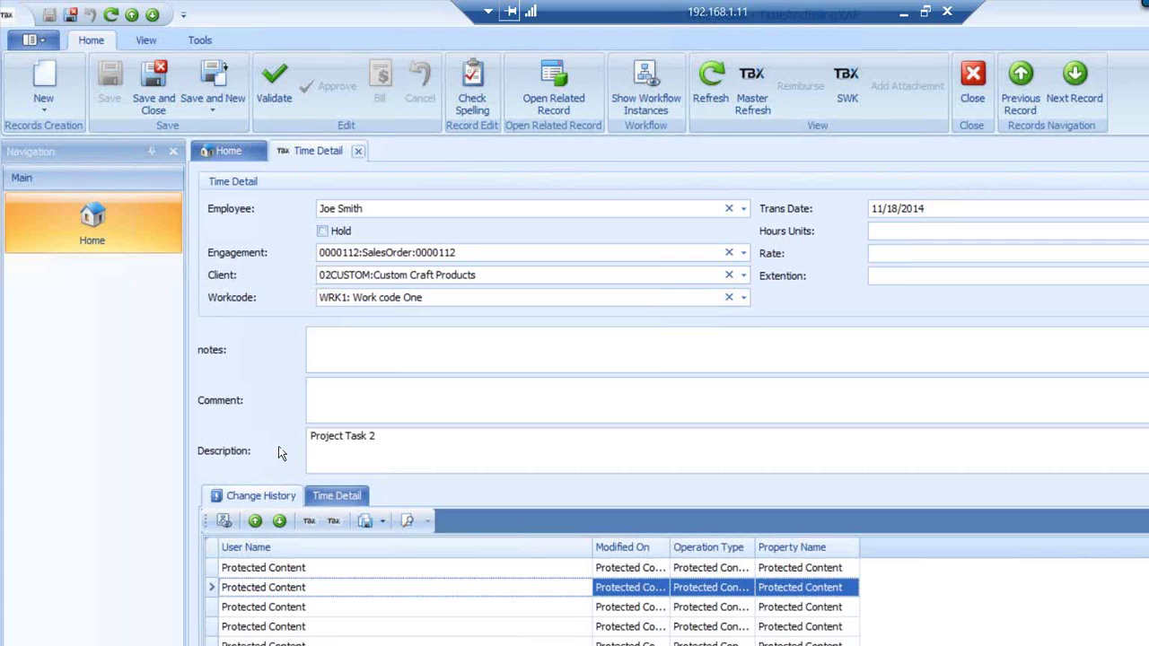
pyautogui.click(154, 85)
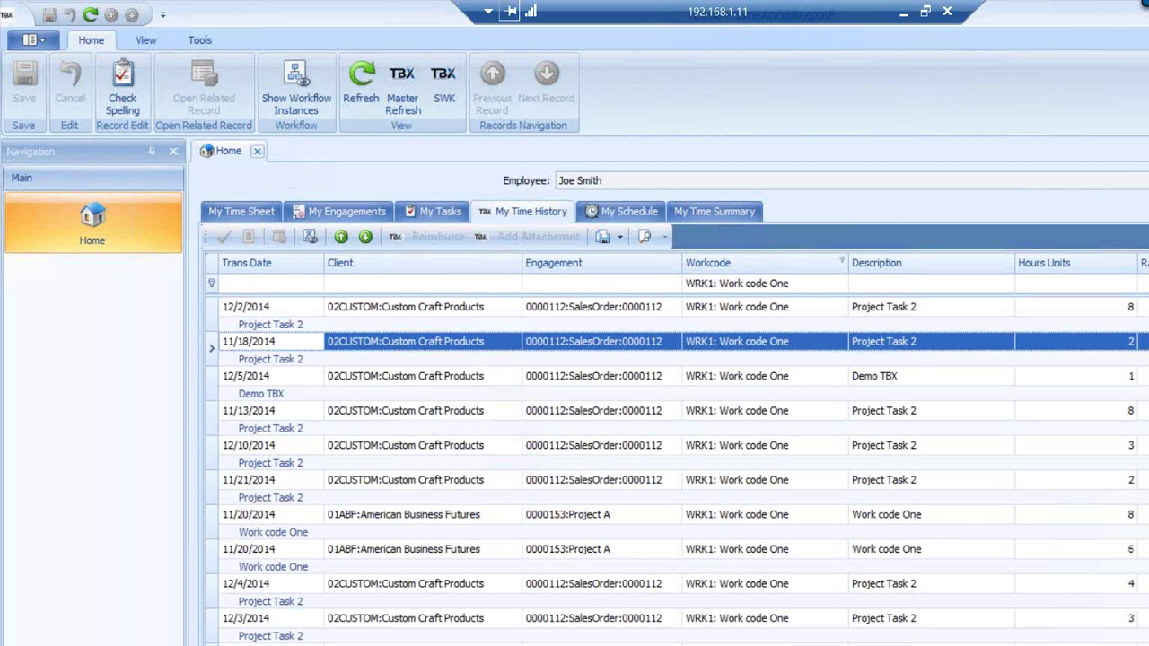
# Check the footer summary options for the Client and Description columns without choosing any
pyautogui.rightClick(396, 644)
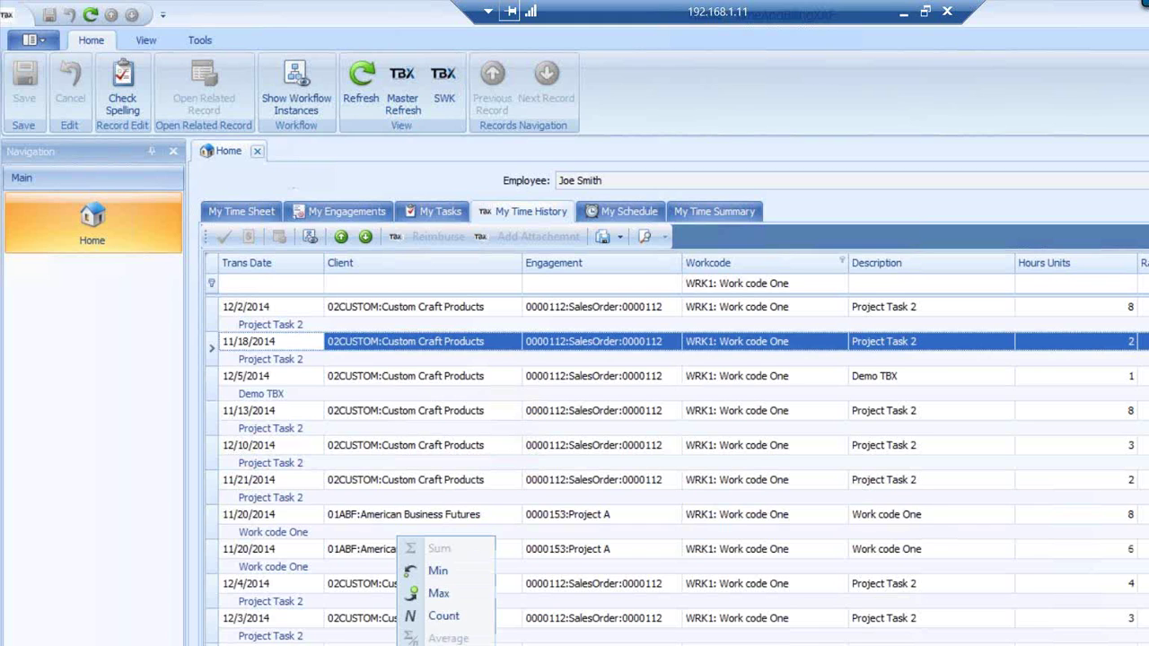
pyautogui.click(442, 617)
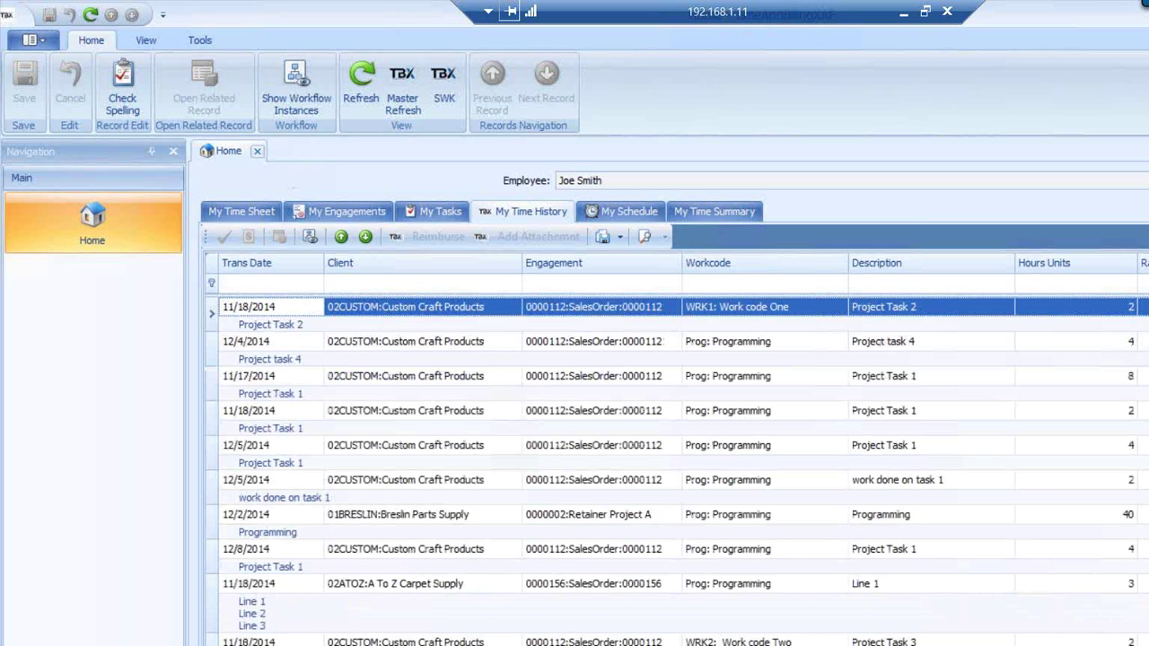
pyautogui.hscroll(1, 682, 449)
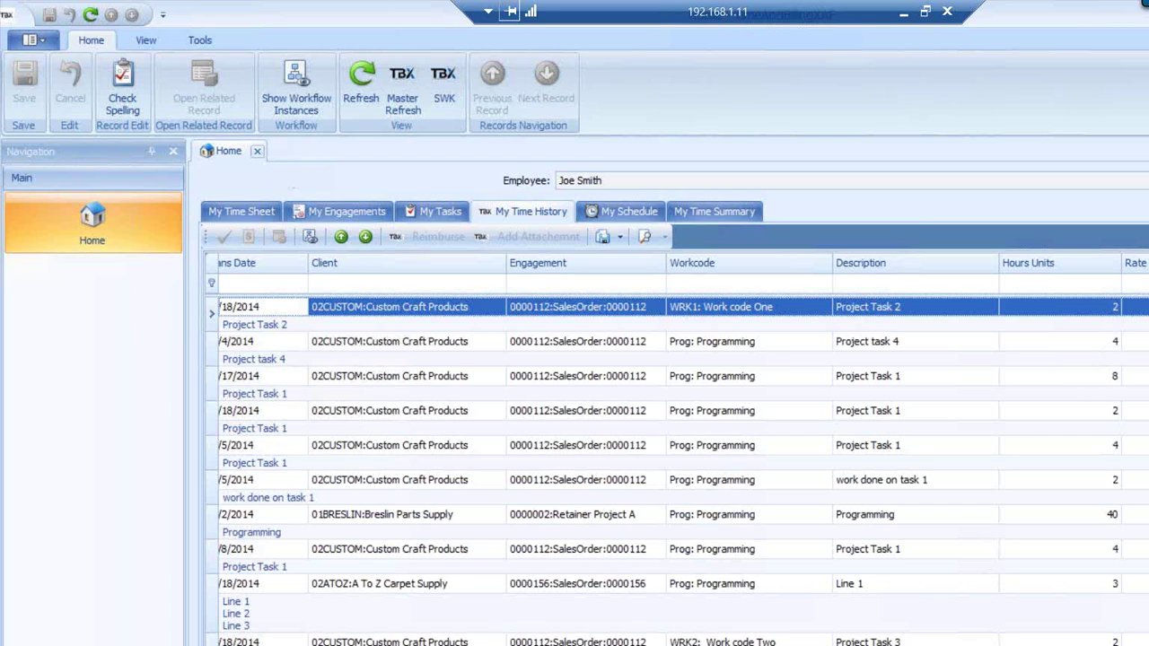
pyautogui.rightClick(879, 645)
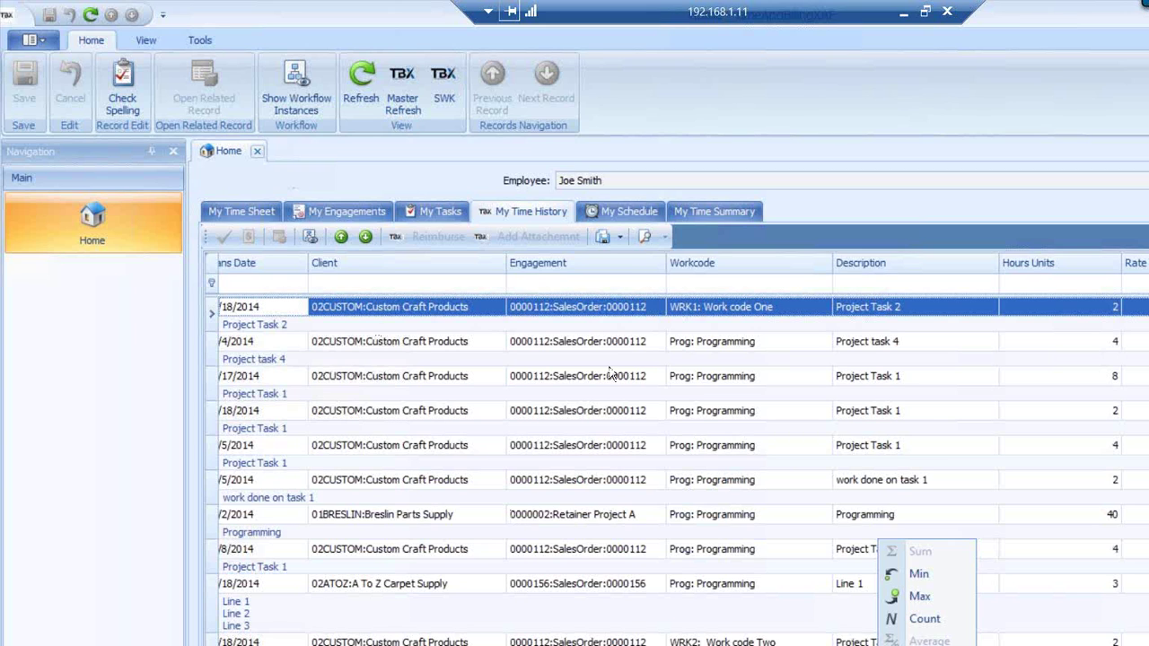
pyautogui.click(625, 218)
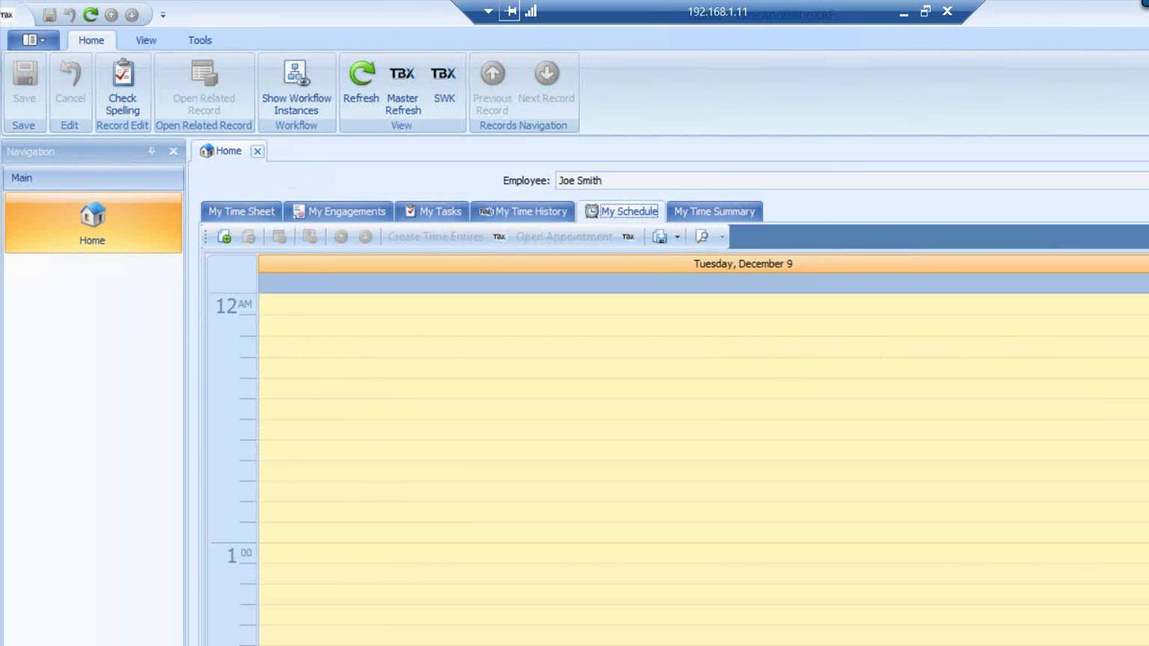
# Select the 2 PM to 3 PM slots on the day calendar and check its options
pyautogui.scroll(-20, 704, 469)
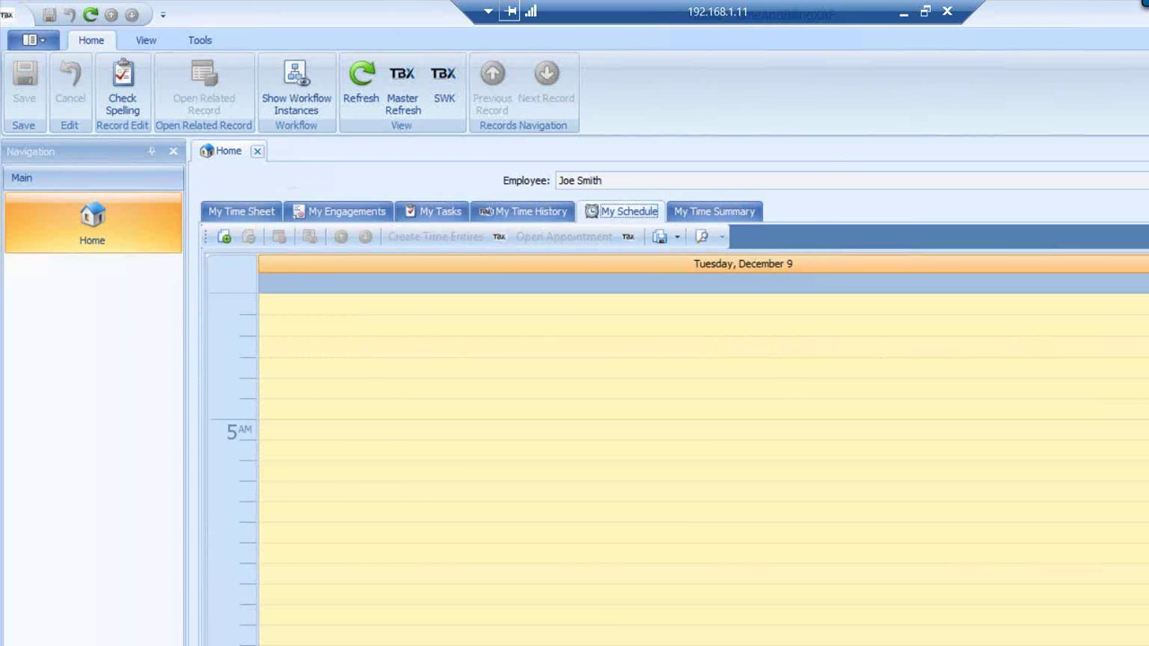
pyautogui.scroll(3, 704, 469)
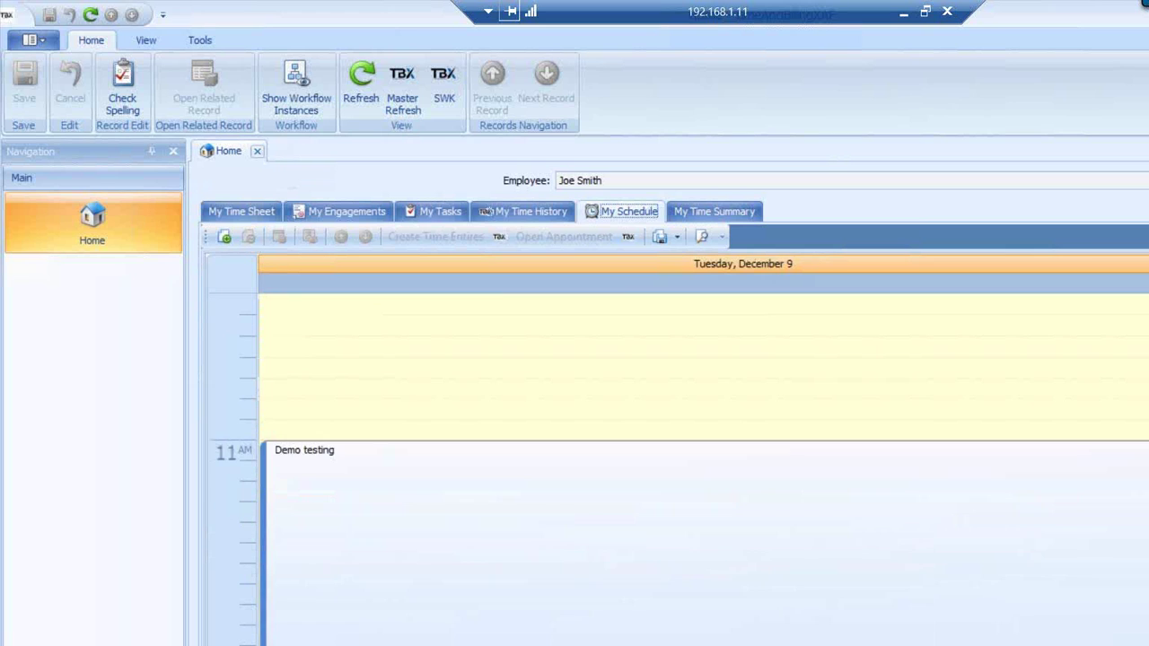
pyautogui.scroll(-6, 704, 469)
pyautogui.scroll(-5, 703, 468)
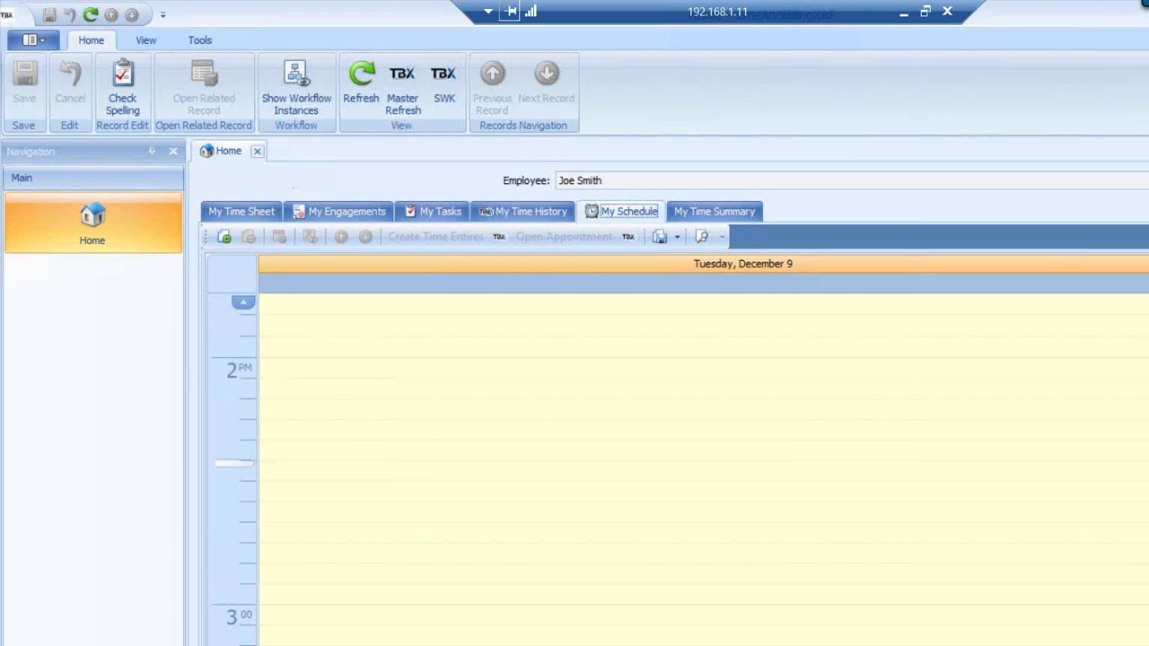
pyautogui.moveTo(565, 377); pyautogui.dragTo(538, 592)
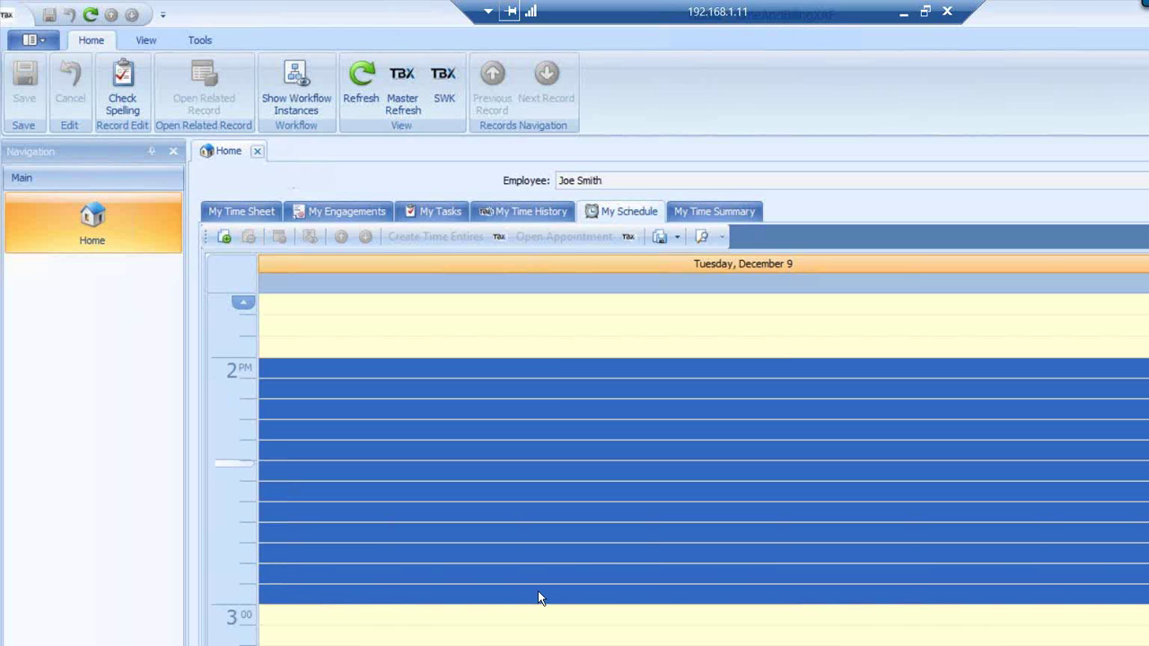
pyautogui.rightClick(223, 492)
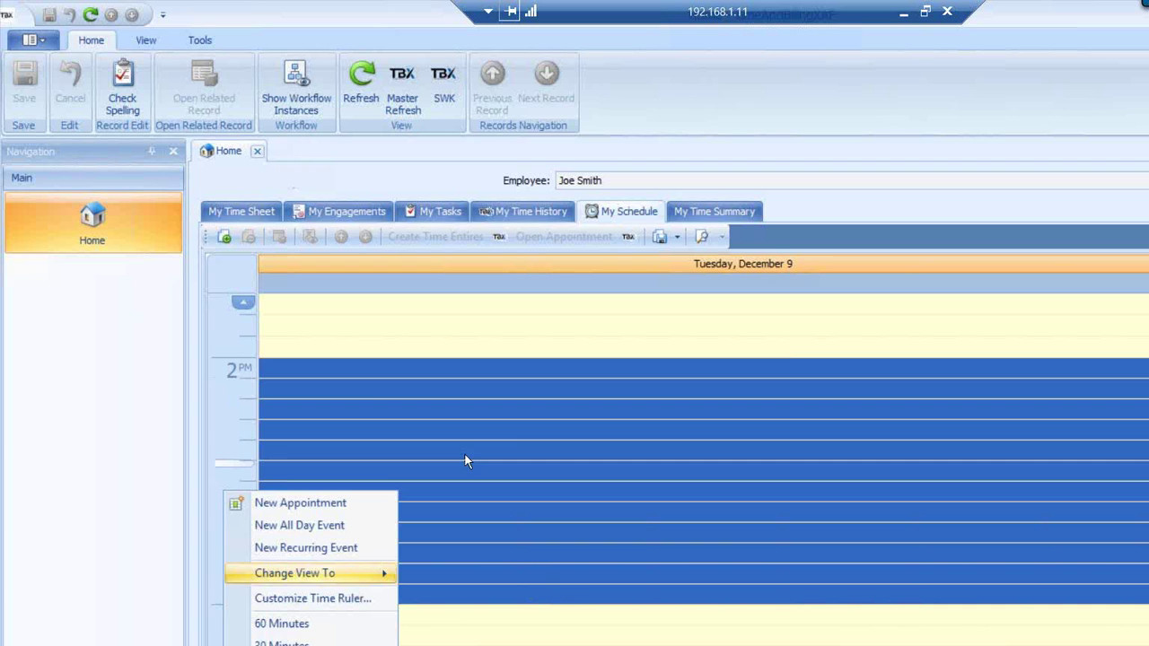
pyautogui.rightClick(226, 419)
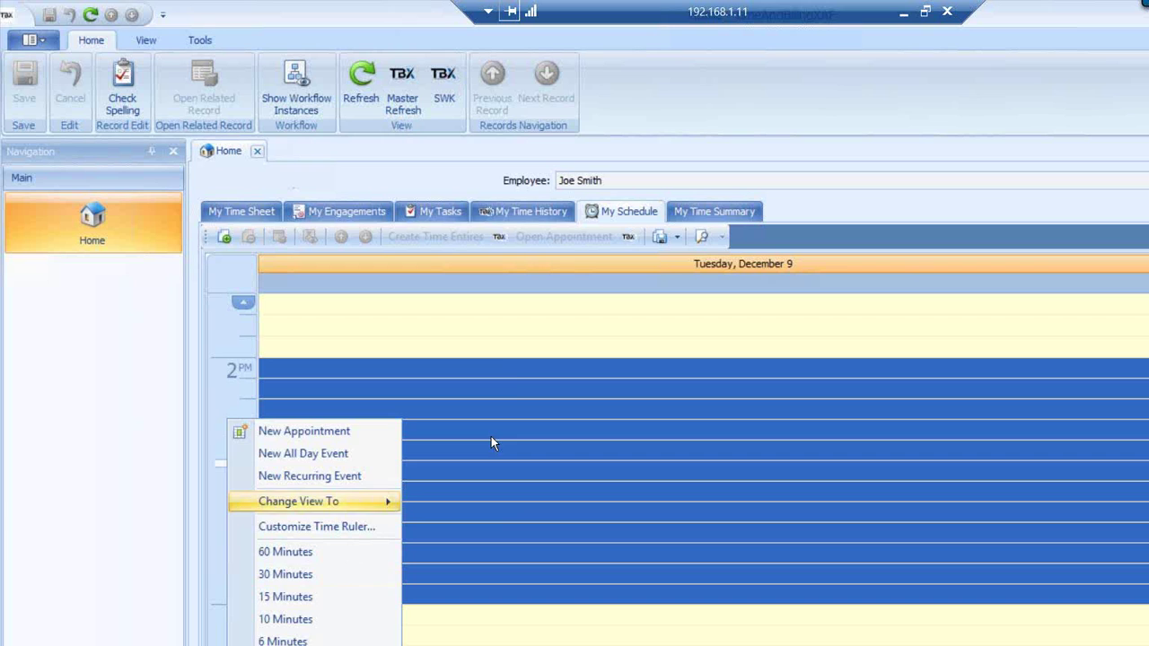
pyautogui.click(501, 370)
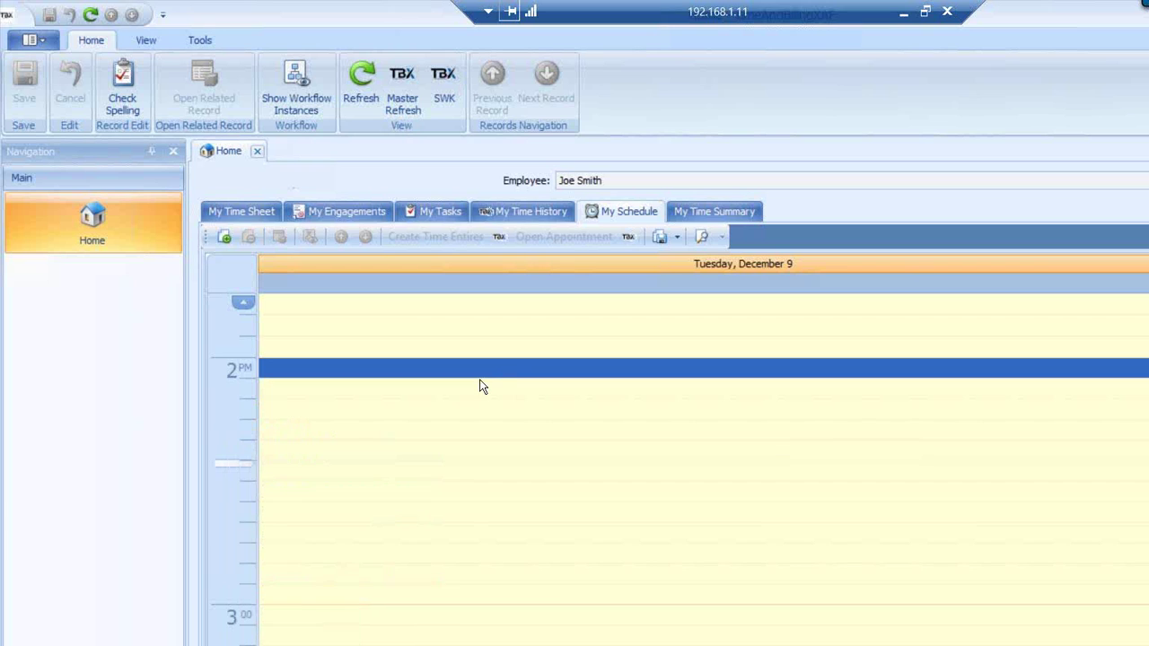
# Switch My Schedule to Work Week view, then to Month view
pyautogui.rightClick(220, 433)
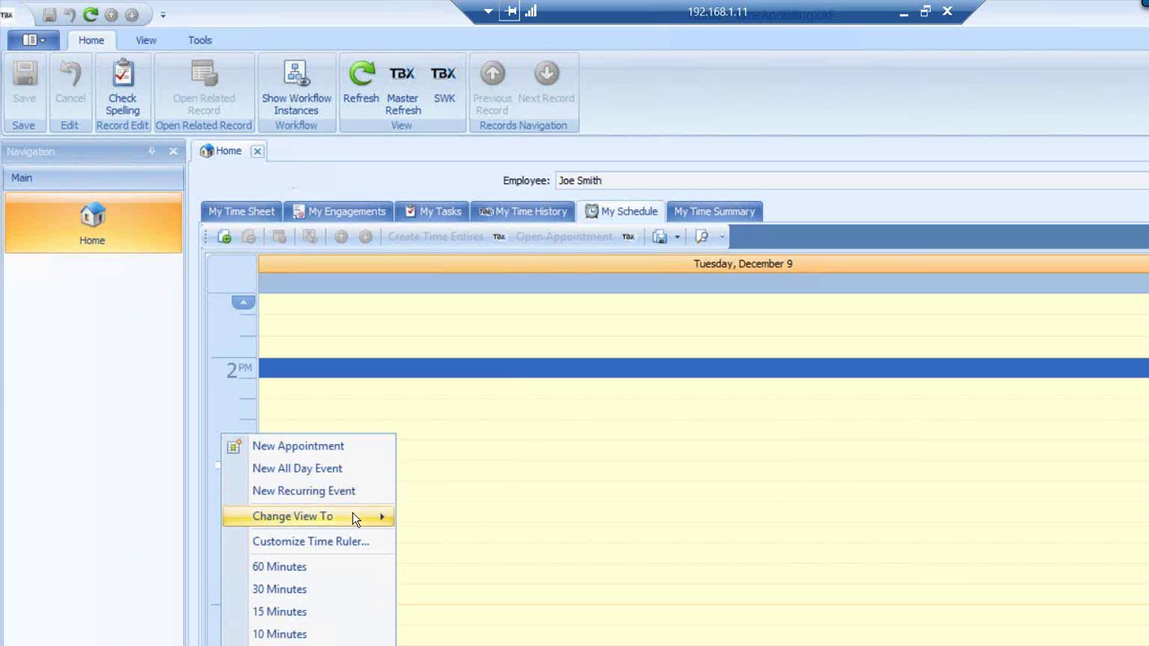
pyautogui.moveTo(366, 517)
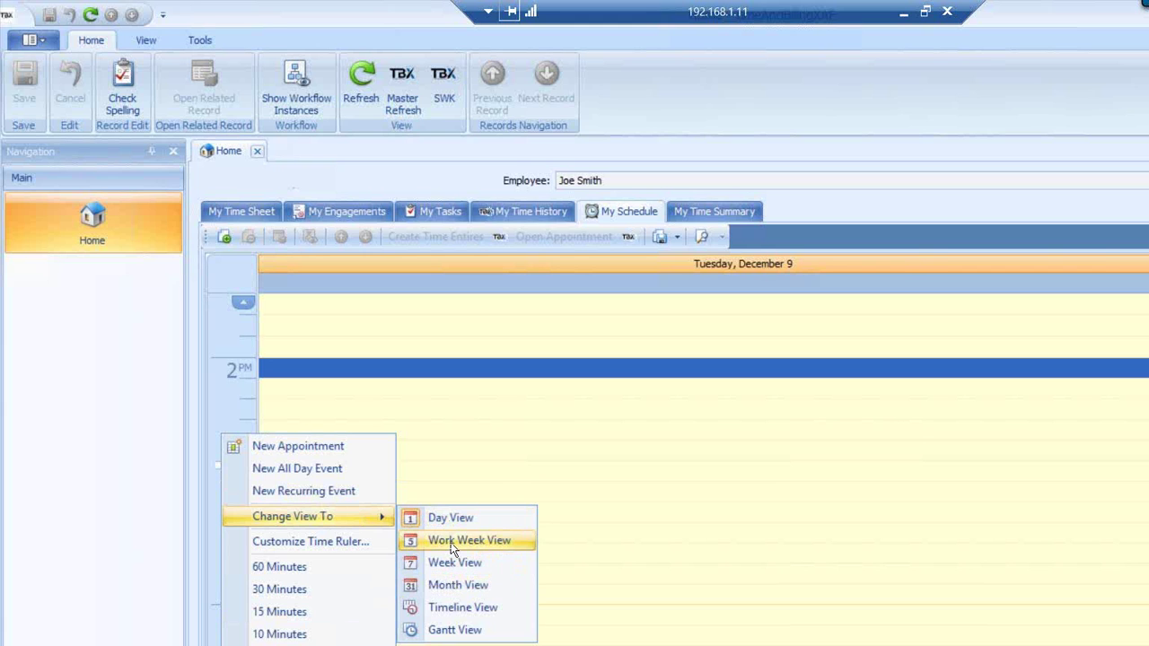
pyautogui.click(450, 541)
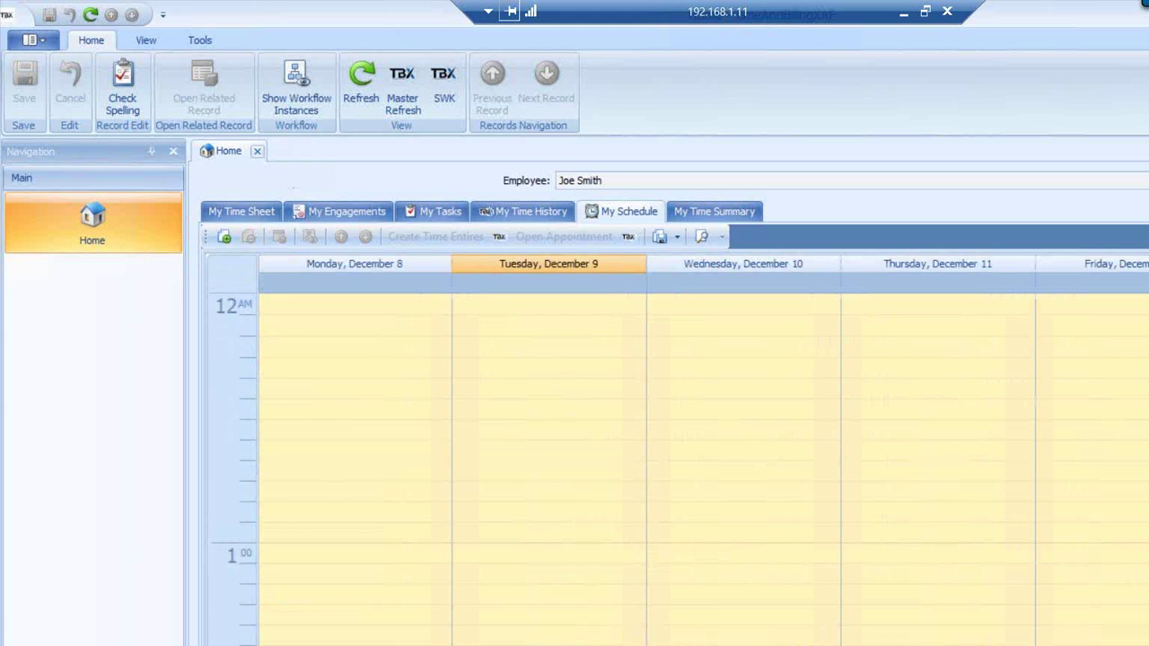
pyautogui.scroll(-6, 961, 405)
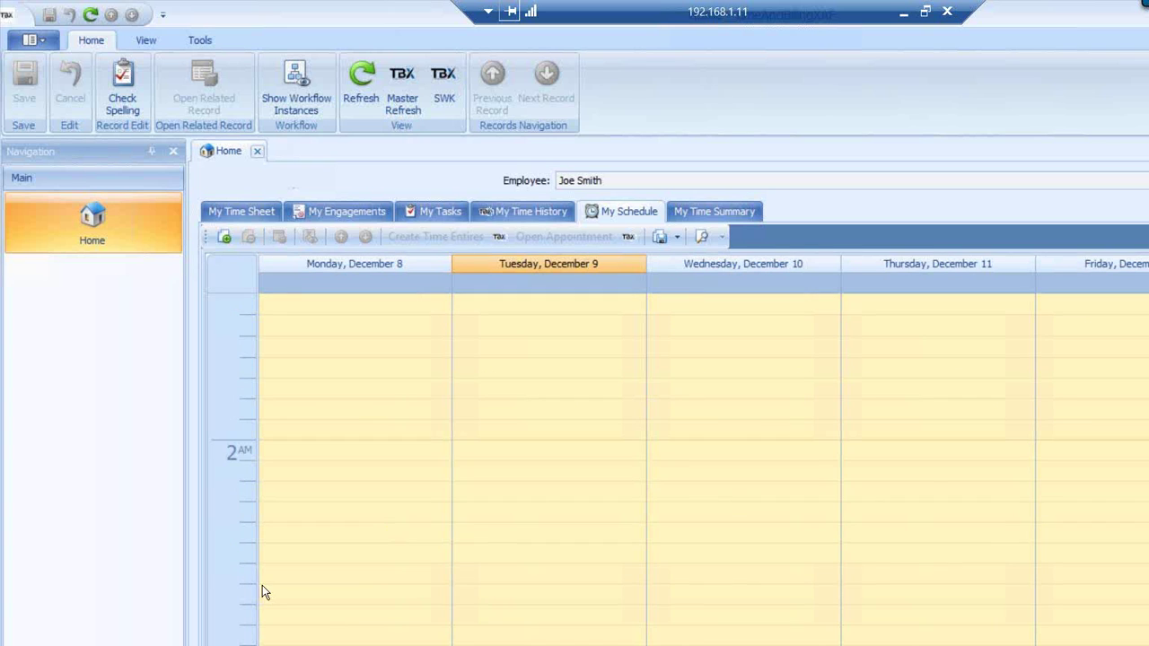
pyautogui.rightClick(234, 583)
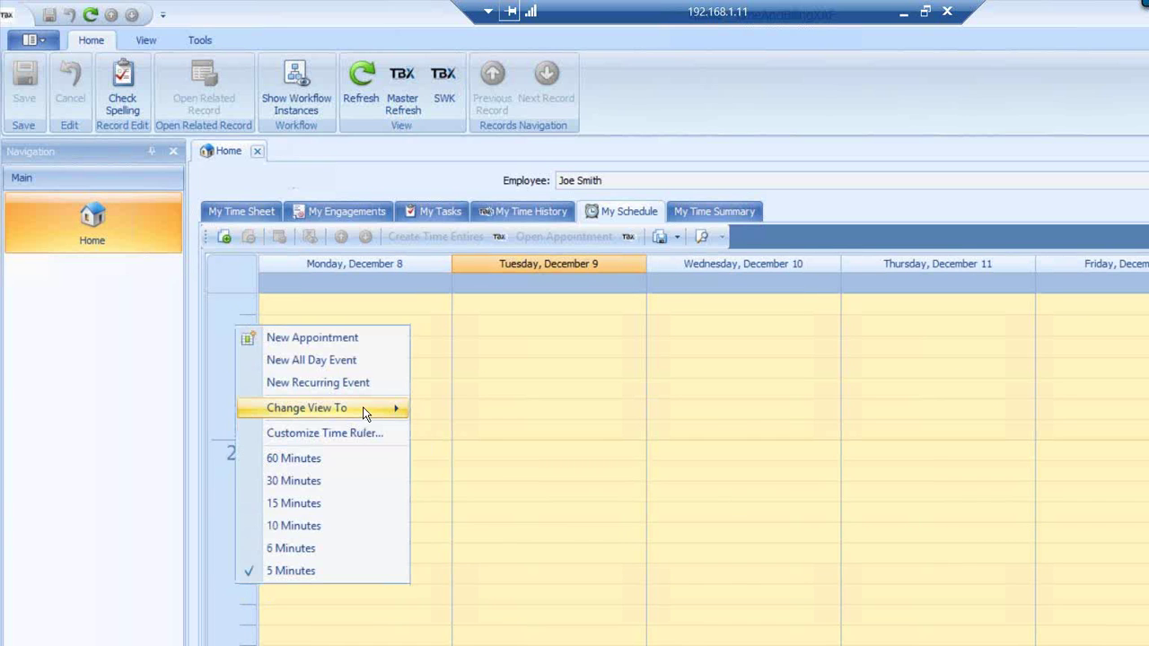
pyautogui.moveTo(362, 407)
pyautogui.click(464, 477)
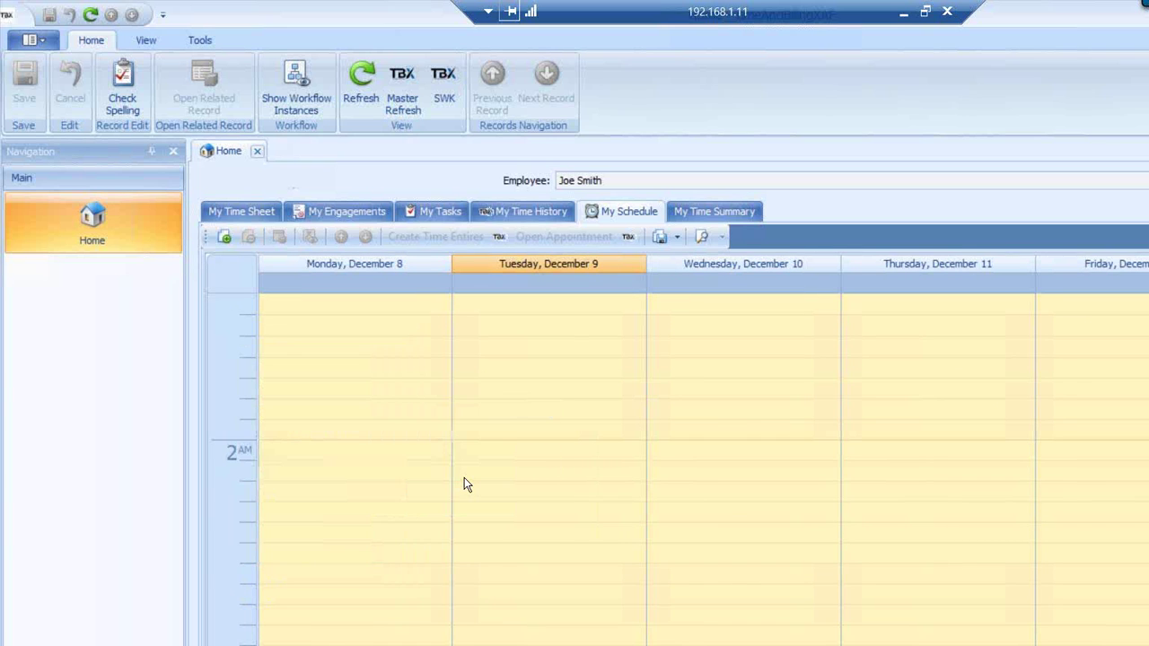
# Show Sunday, December 21 as a single day, then switch to full Week view
pyautogui.rightClick(221, 482)
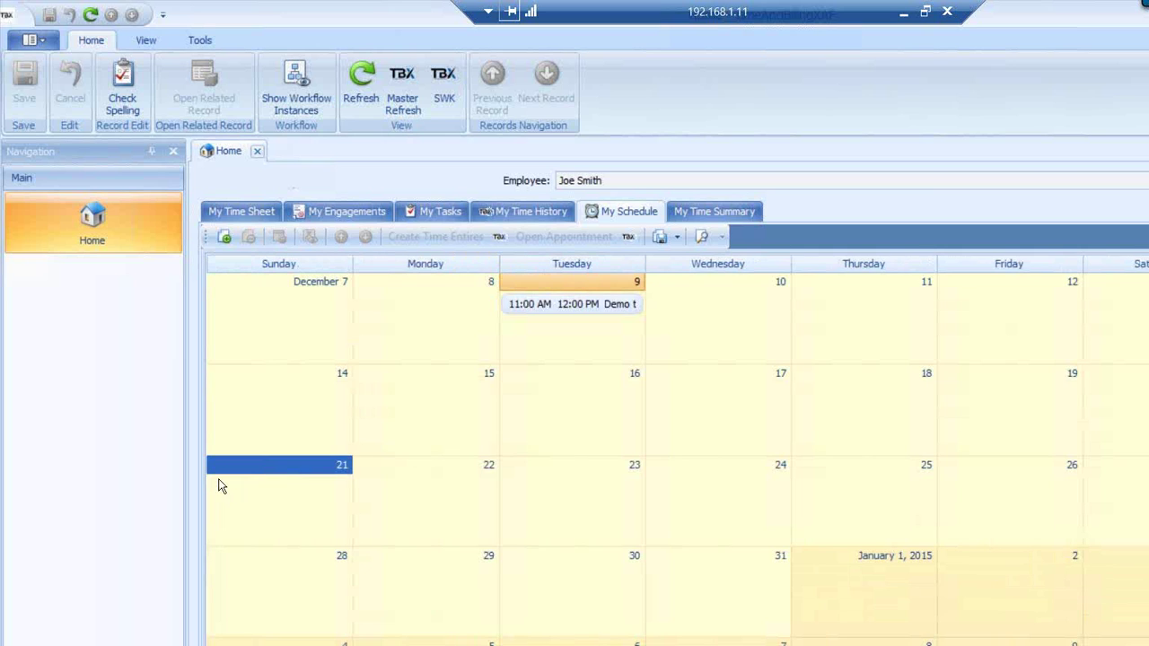
pyautogui.moveTo(315, 562)
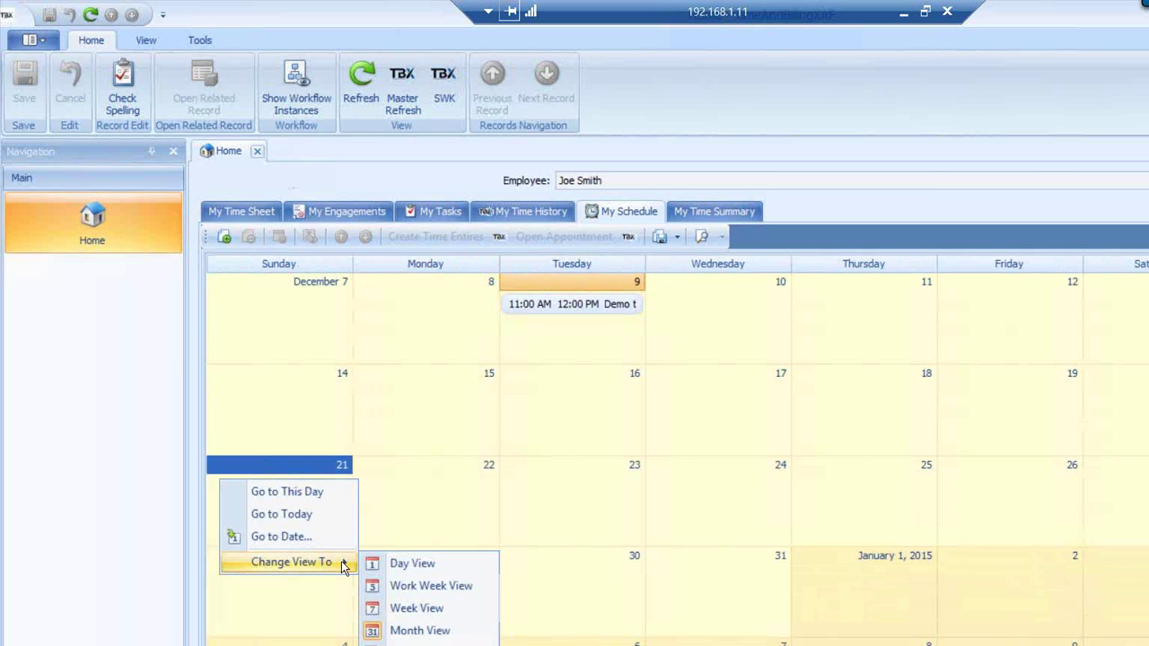
pyautogui.click(425, 564)
pyautogui.rightClick(226, 537)
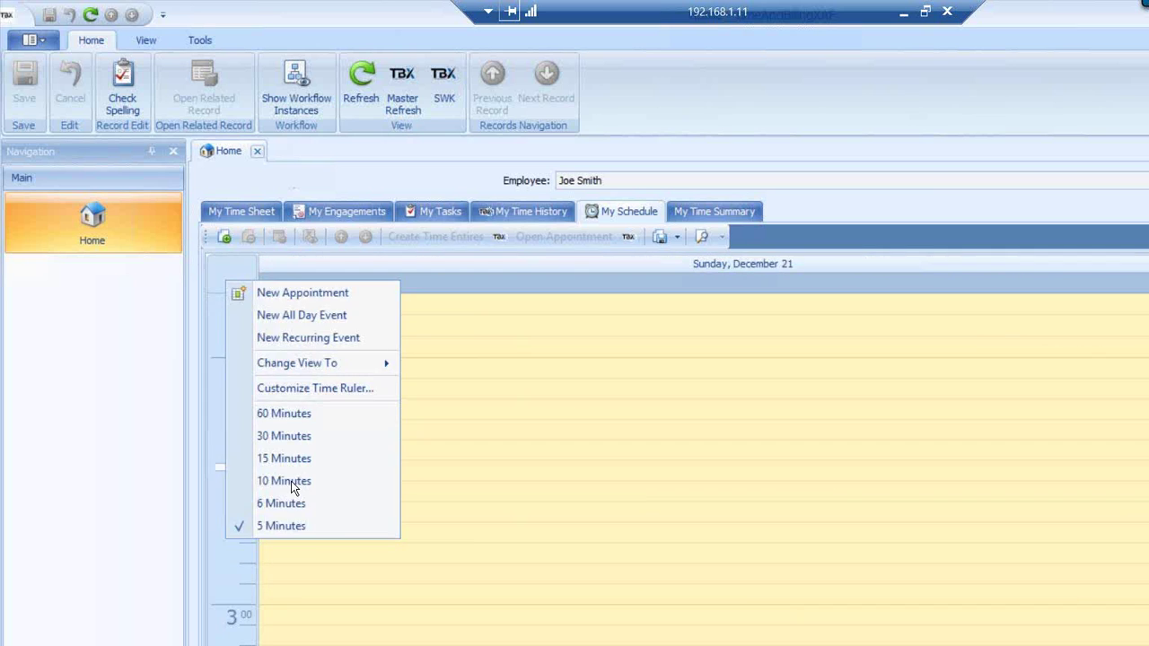
pyautogui.moveTo(346, 361)
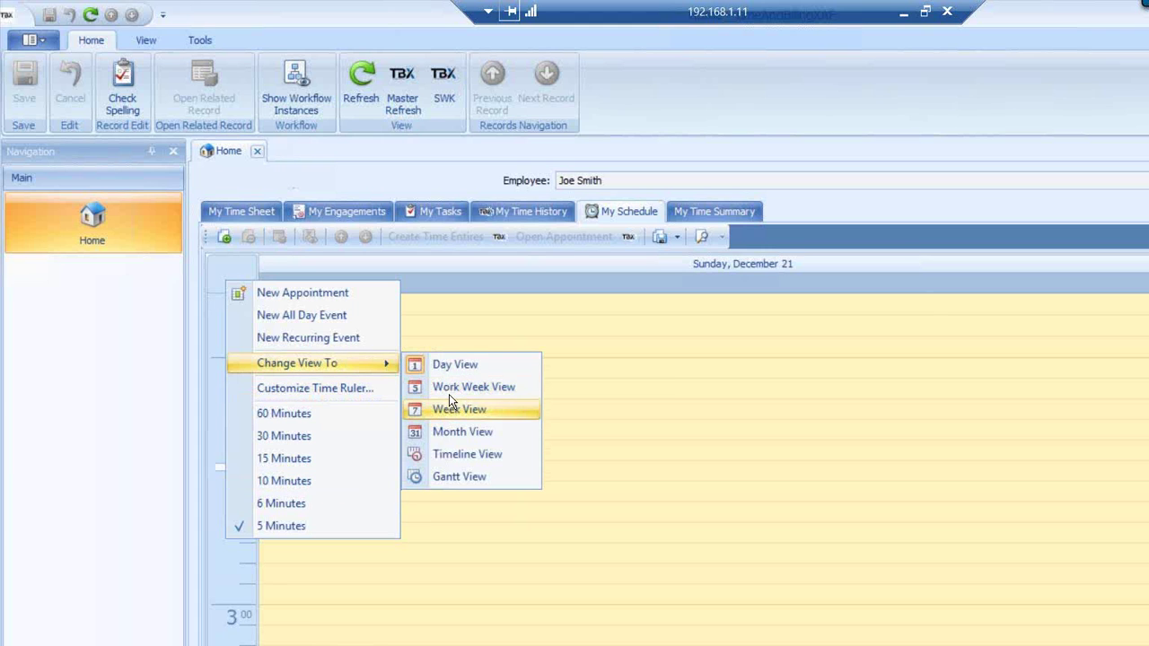
pyautogui.click(449, 411)
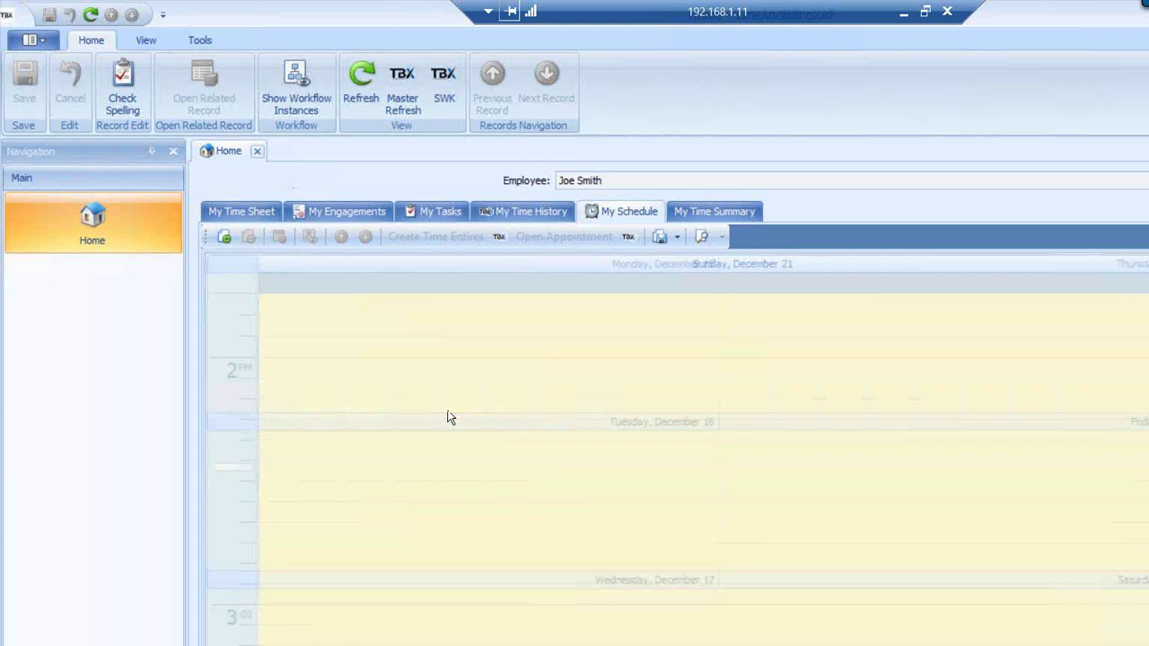
# Change the calendar to Timeline view, then to Work Week view
pyautogui.rightClick(385, 522)
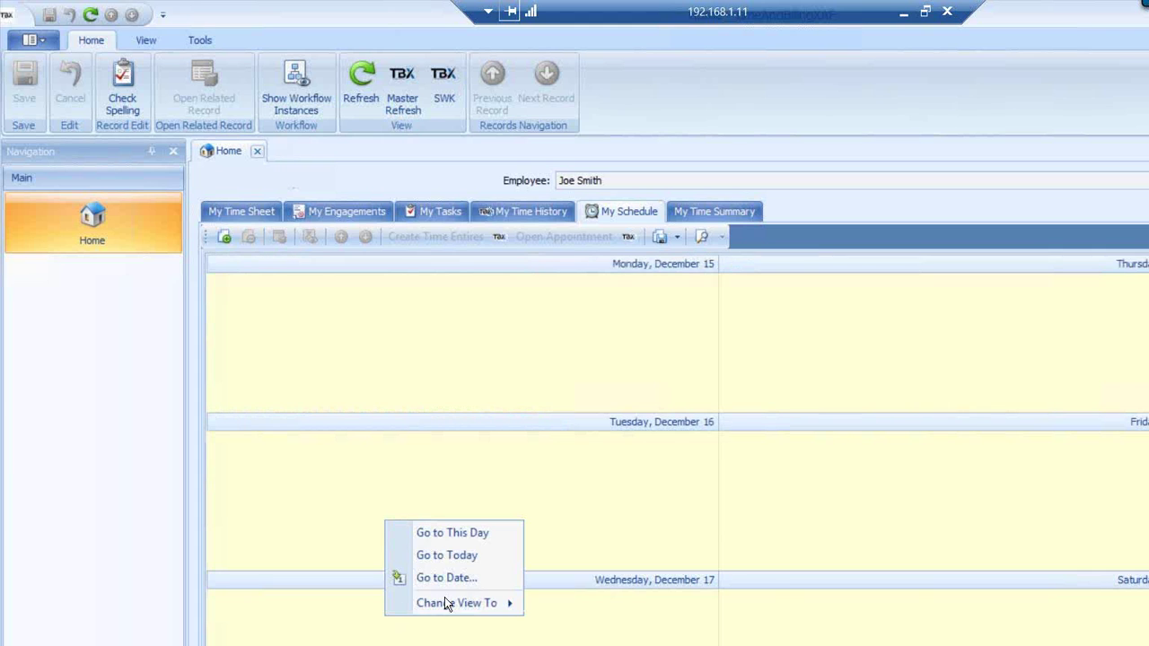
pyautogui.rightClick(249, 493)
pyautogui.moveTo(324, 579)
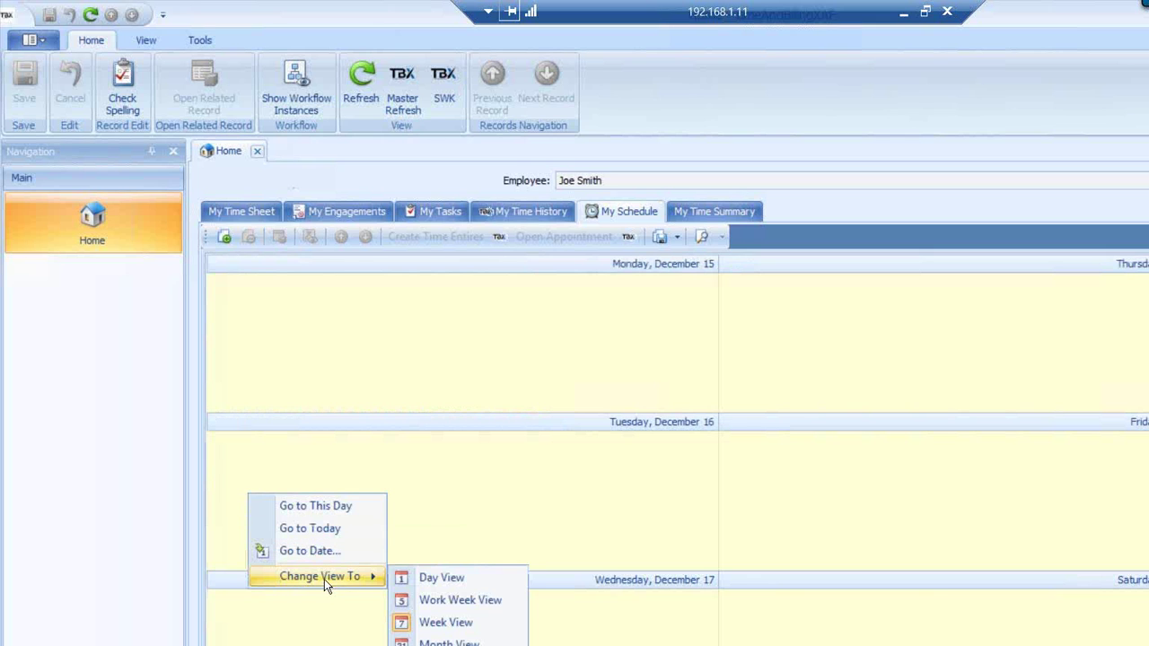
pyautogui.click(449, 644)
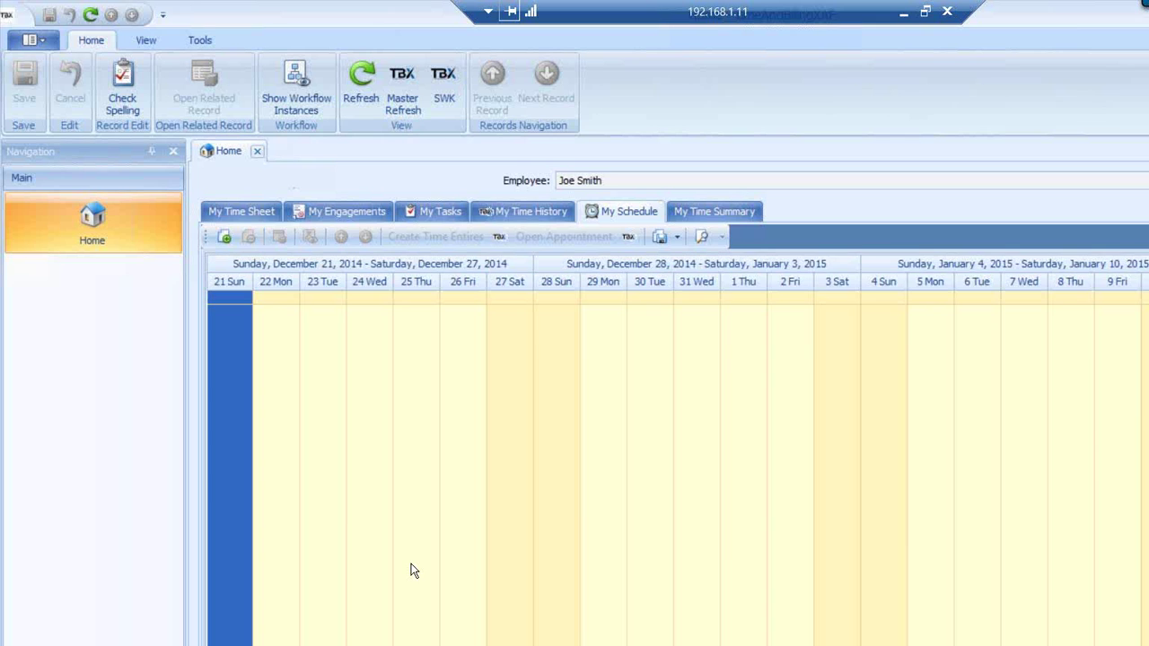
pyautogui.rightClick(413, 567)
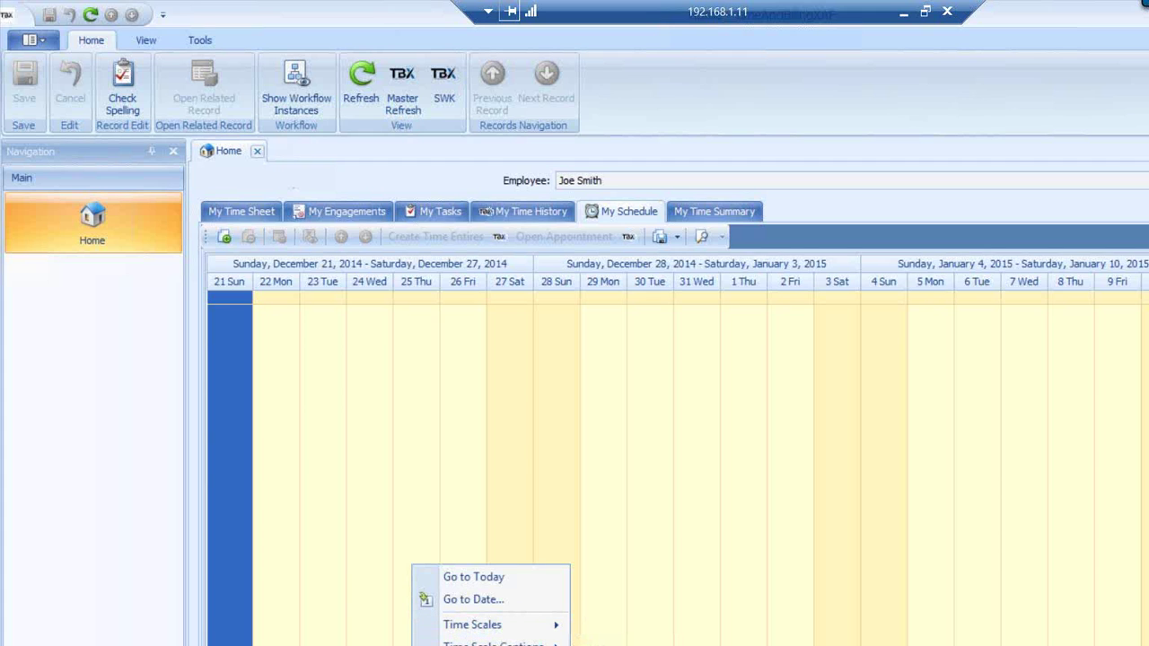
pyautogui.click(628, 644)
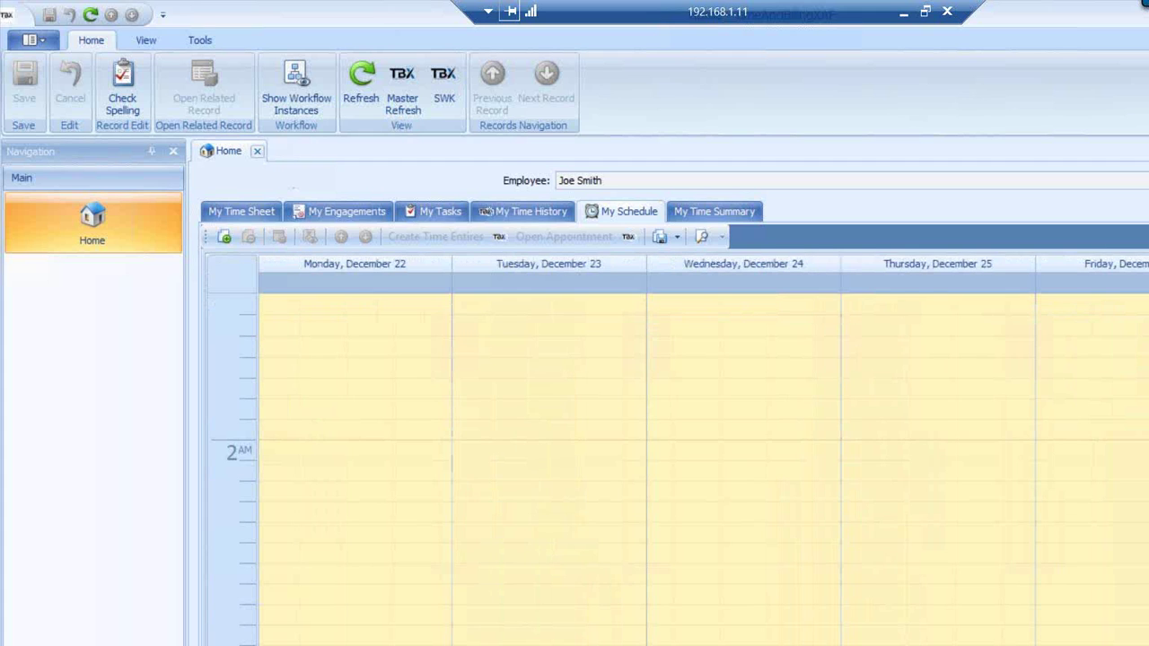
# Scroll the work-week calendar to bring the 2 PM rows into view
pyautogui.scroll(-10, 674, 467)
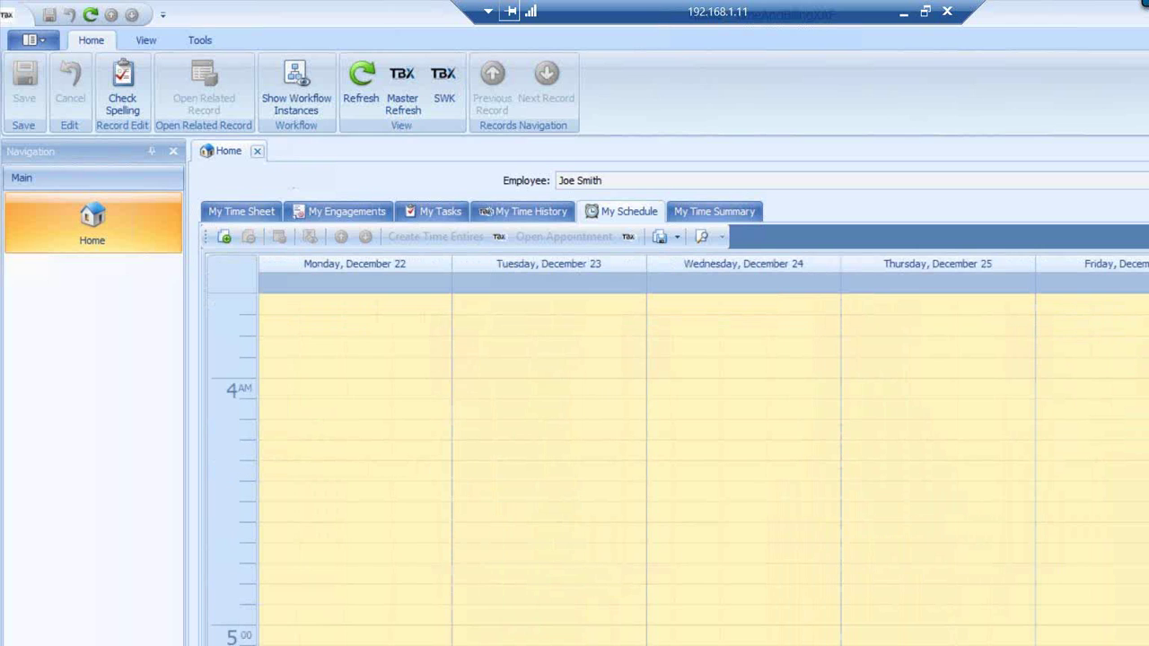
pyautogui.scroll(3, 673, 467)
pyautogui.scroll(4, 674, 467)
pyautogui.scroll(1, 673, 467)
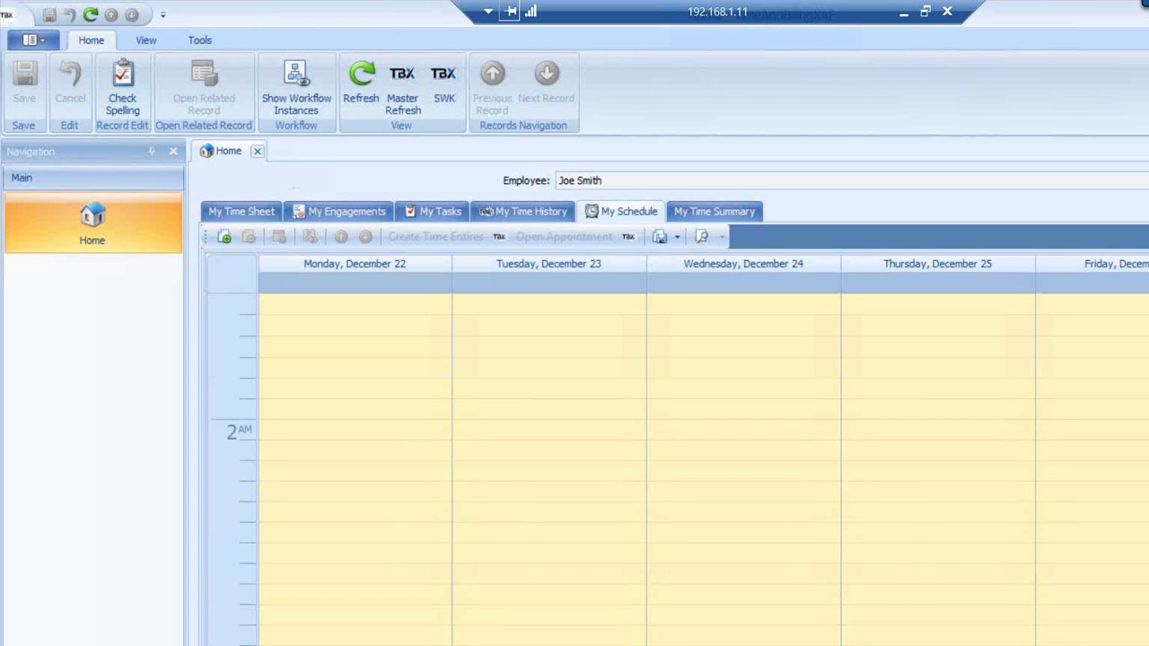
pyautogui.scroll(5, 673, 467)
pyautogui.scroll(-5, 673, 466)
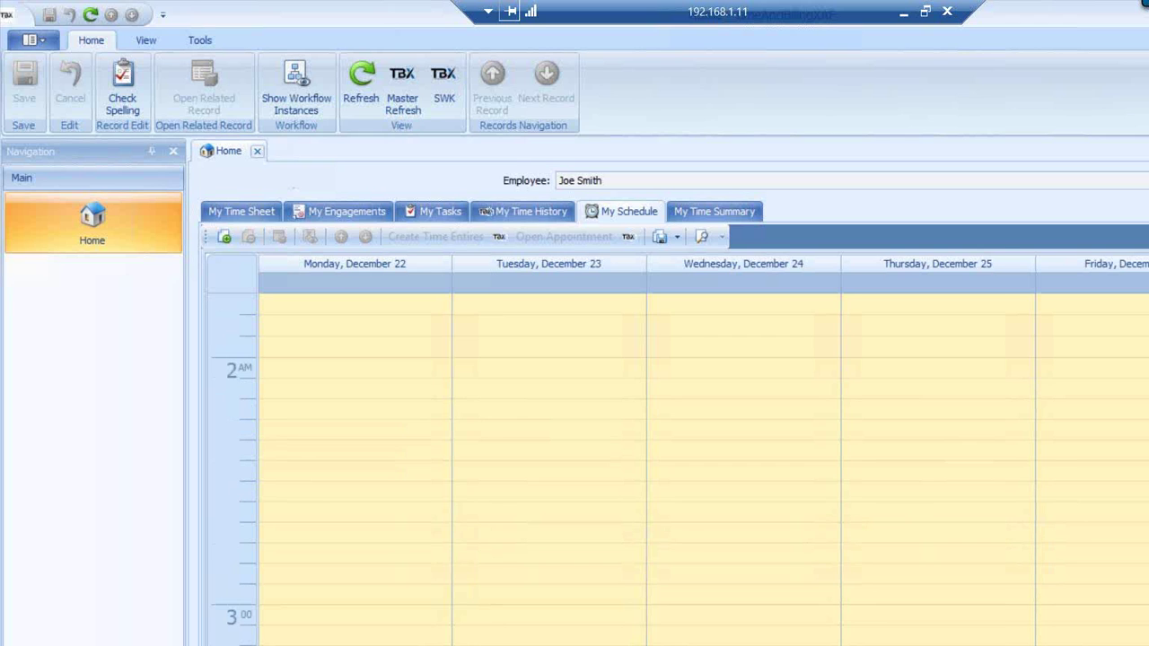
pyautogui.scroll(-20, 673, 466)
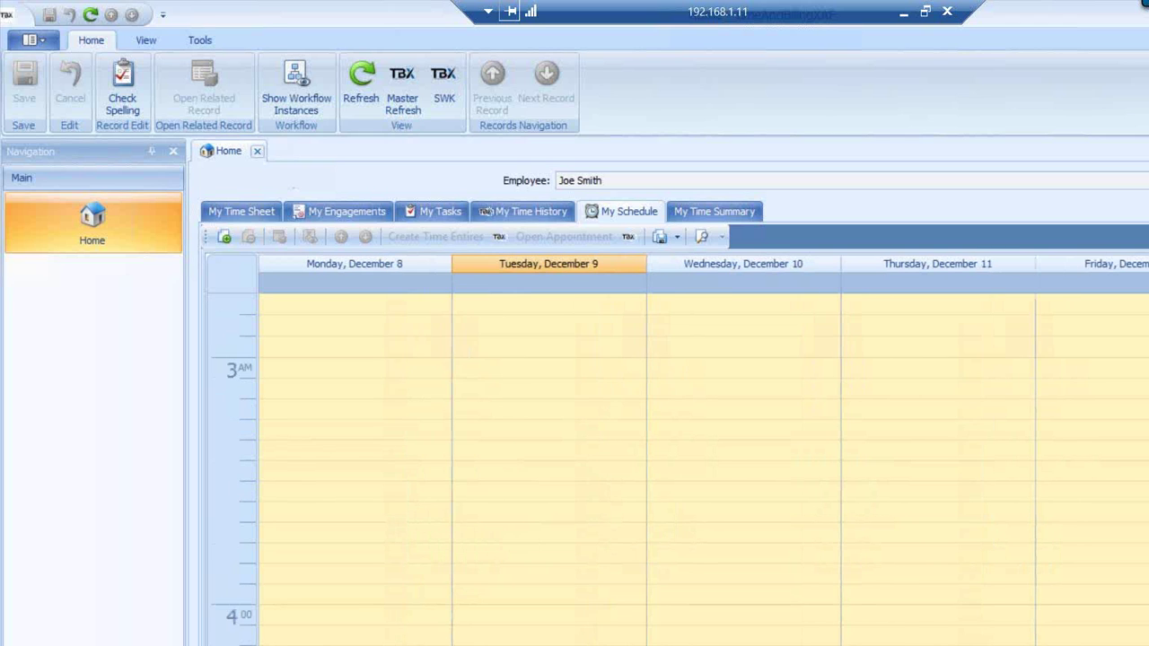
pyautogui.scroll(-15, 673, 466)
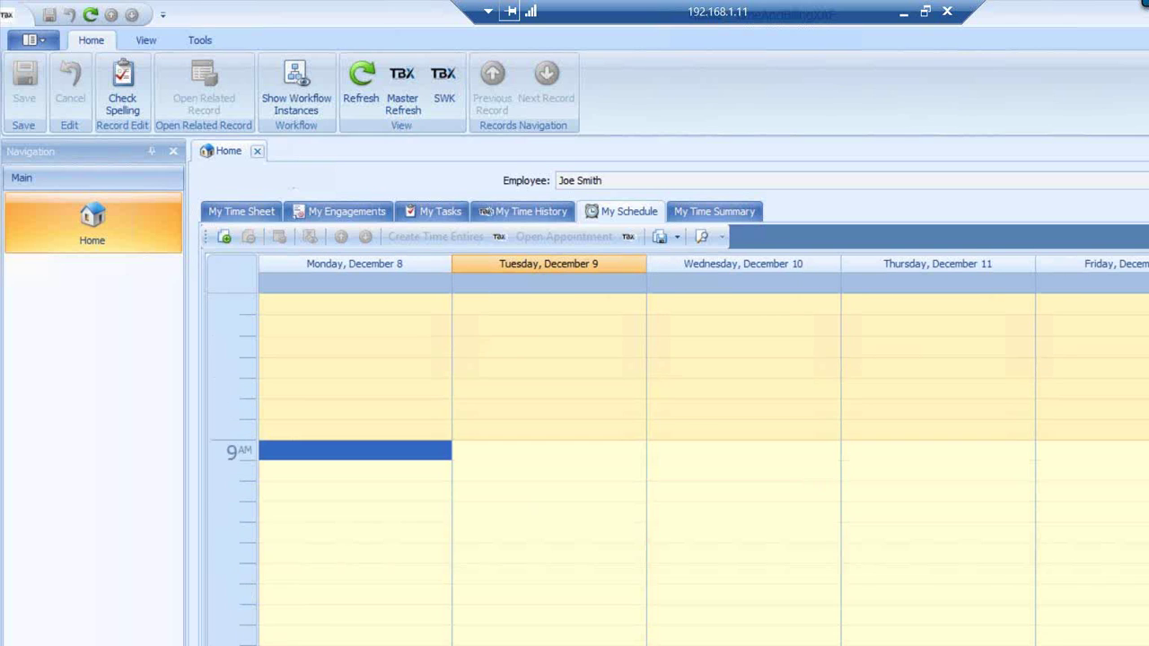
pyautogui.scroll(-3, 655, 464)
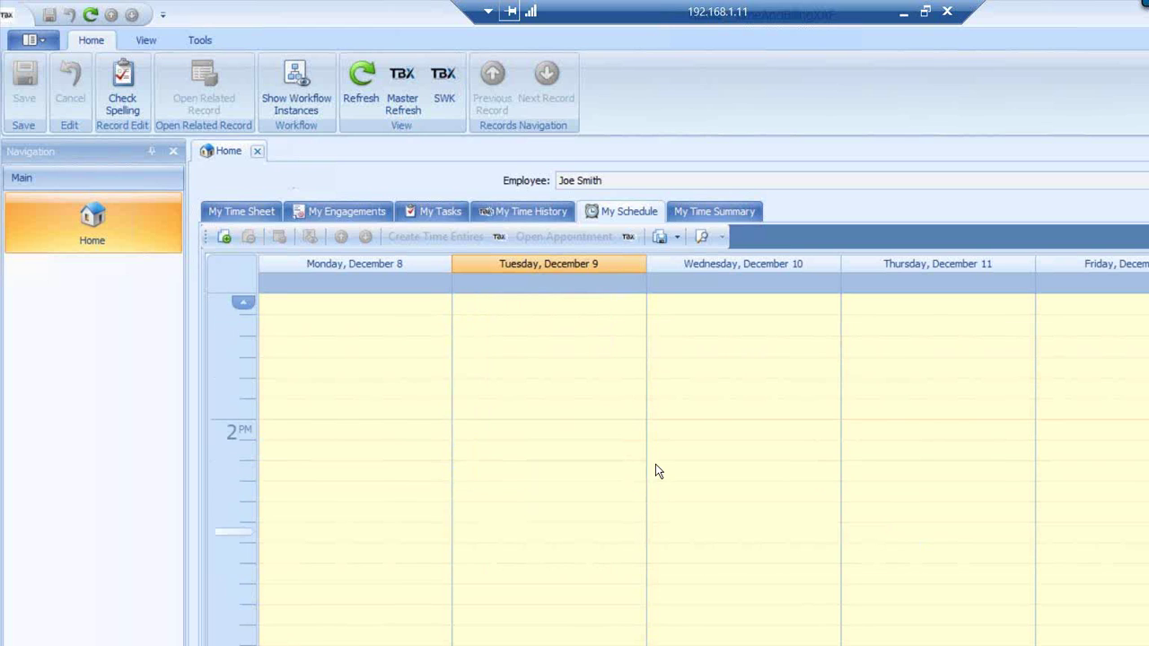
# Create and save a Tuesday 2 PM appointment titled 'TBX Presentation with SRP Var'
pyautogui.moveTo(503, 428); pyautogui.dragTo(504, 641)
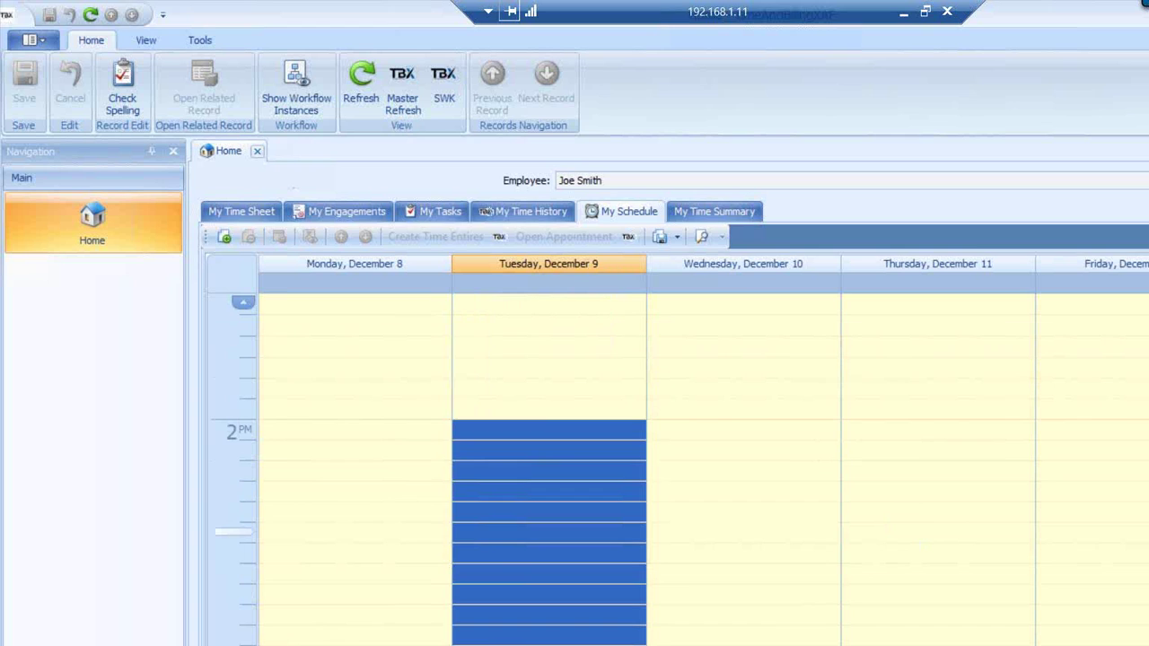
pyautogui.write('TBX Presentation ')
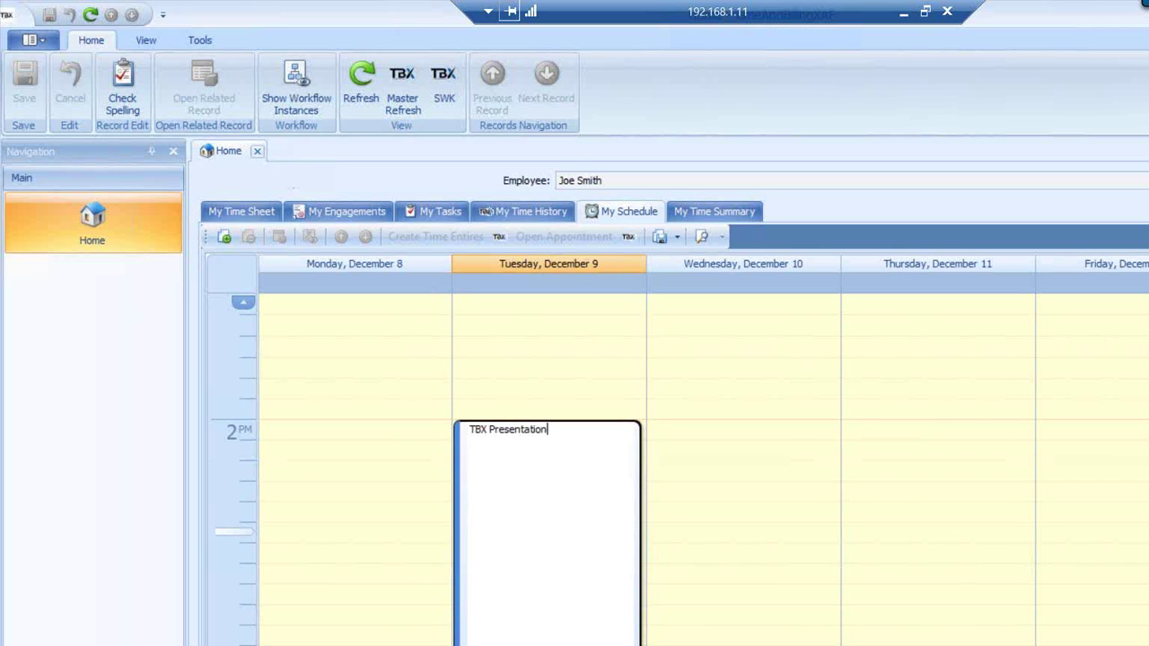
pyautogui.write('with SRP Var')
pyautogui.press('Return')
pyautogui.click(513, 513)
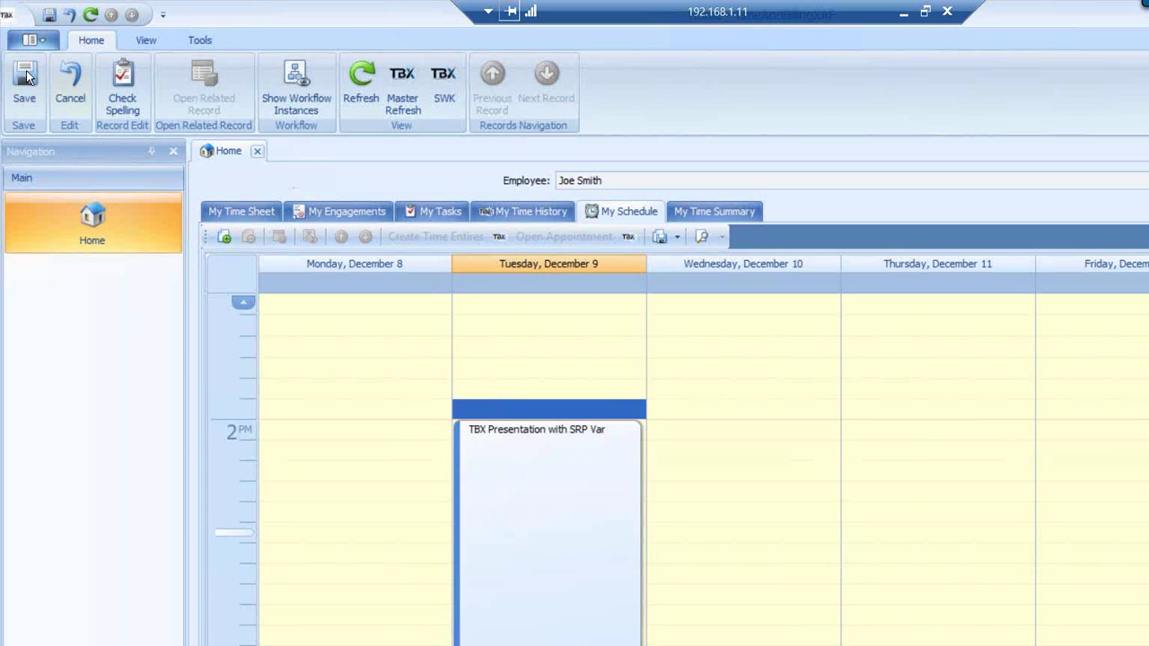
pyautogui.click(25, 83)
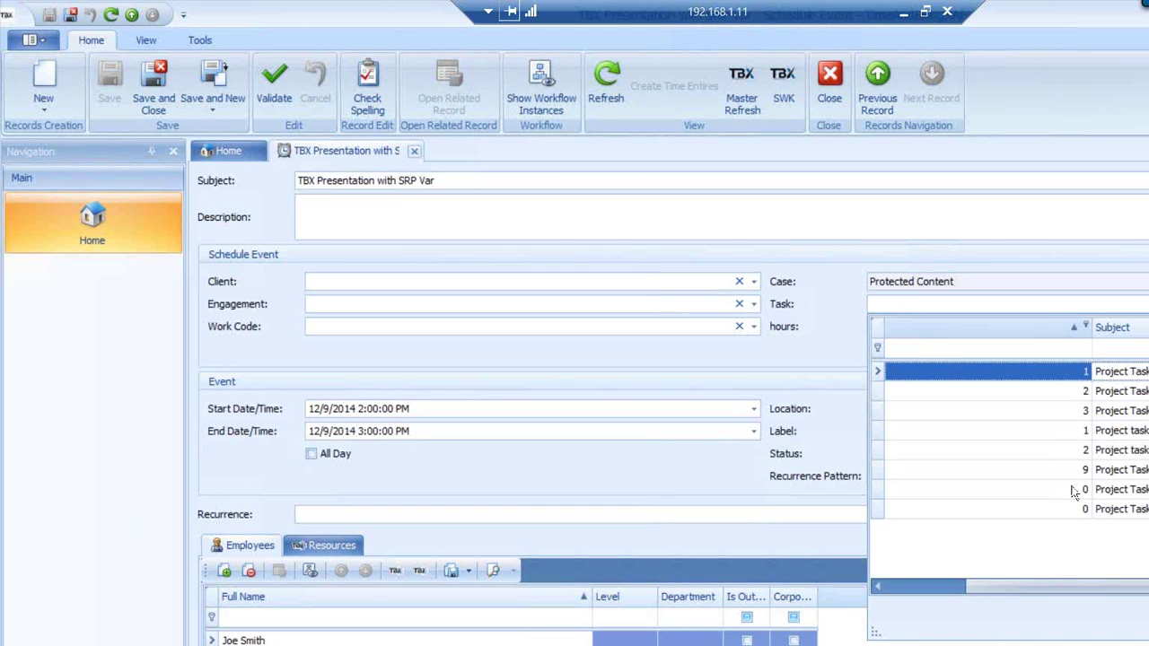
# Link the event to Project task 4, create its time entries, and save and close it
pyautogui.click(1030, 334)
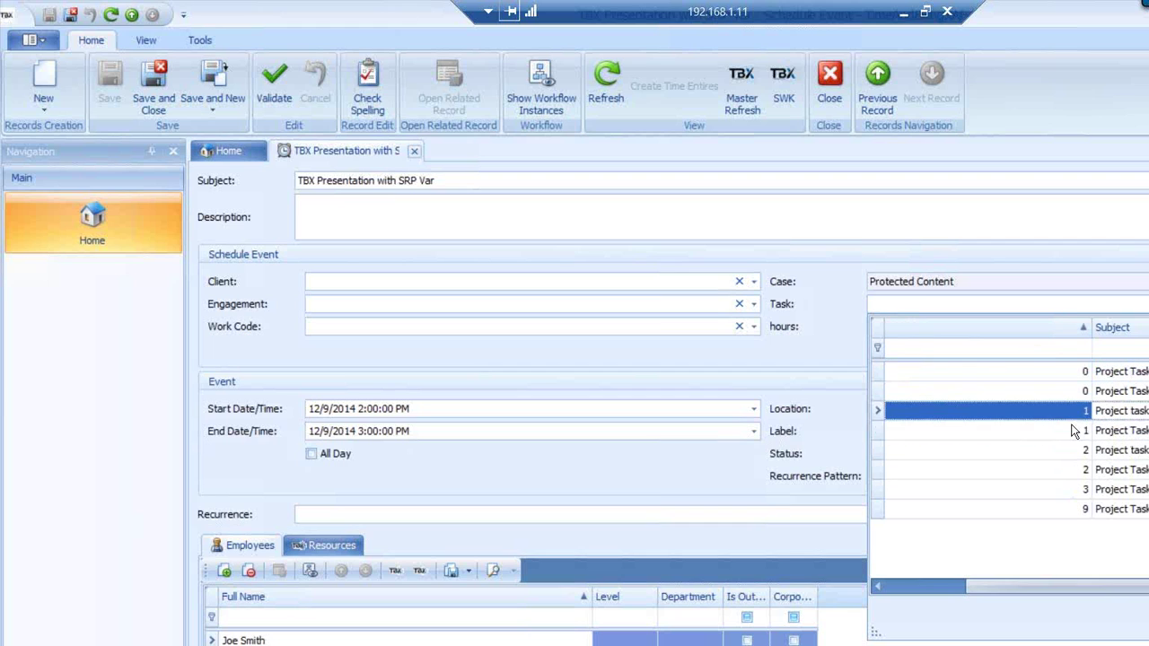
pyautogui.click(1120, 412)
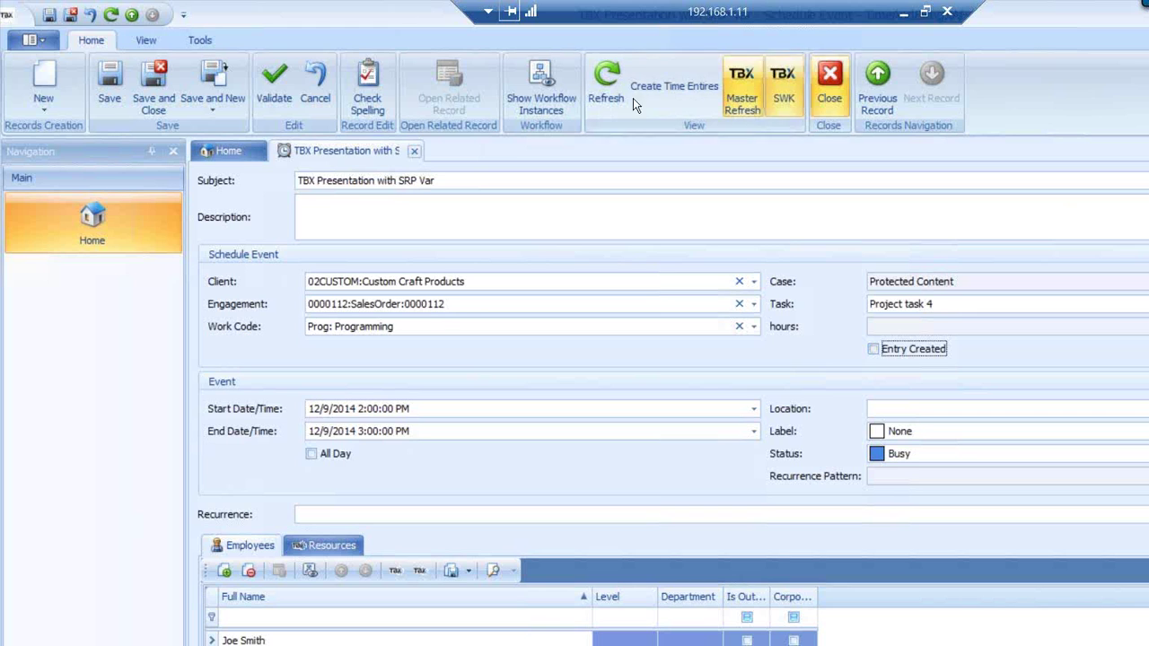
pyautogui.click(674, 84)
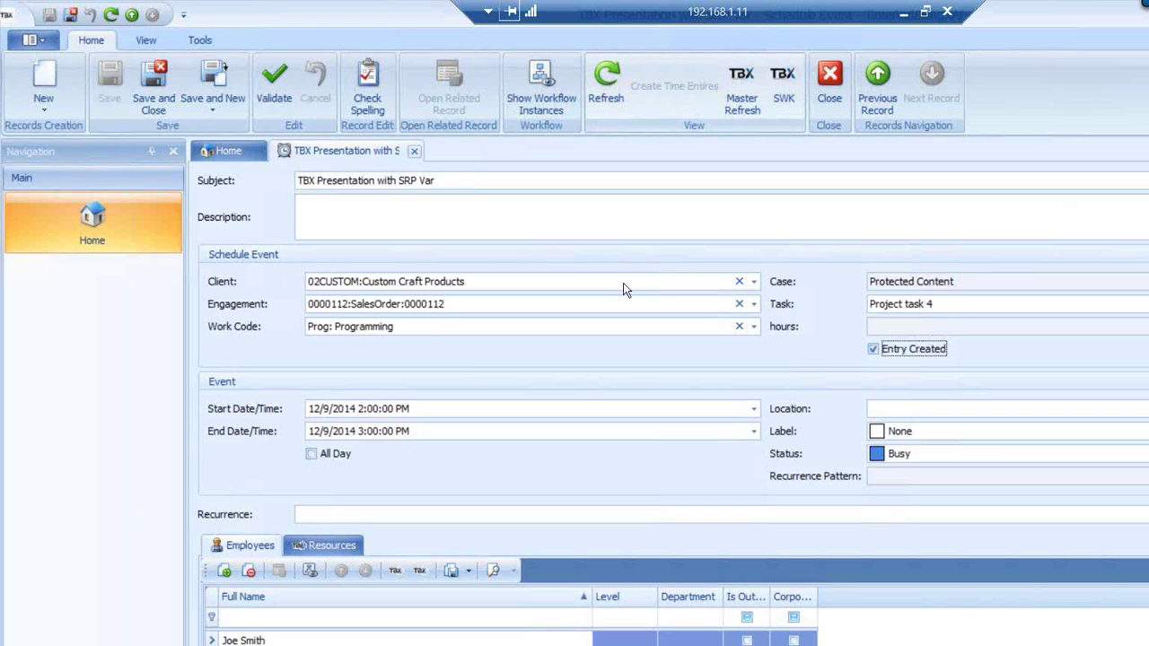
pyautogui.click(154, 86)
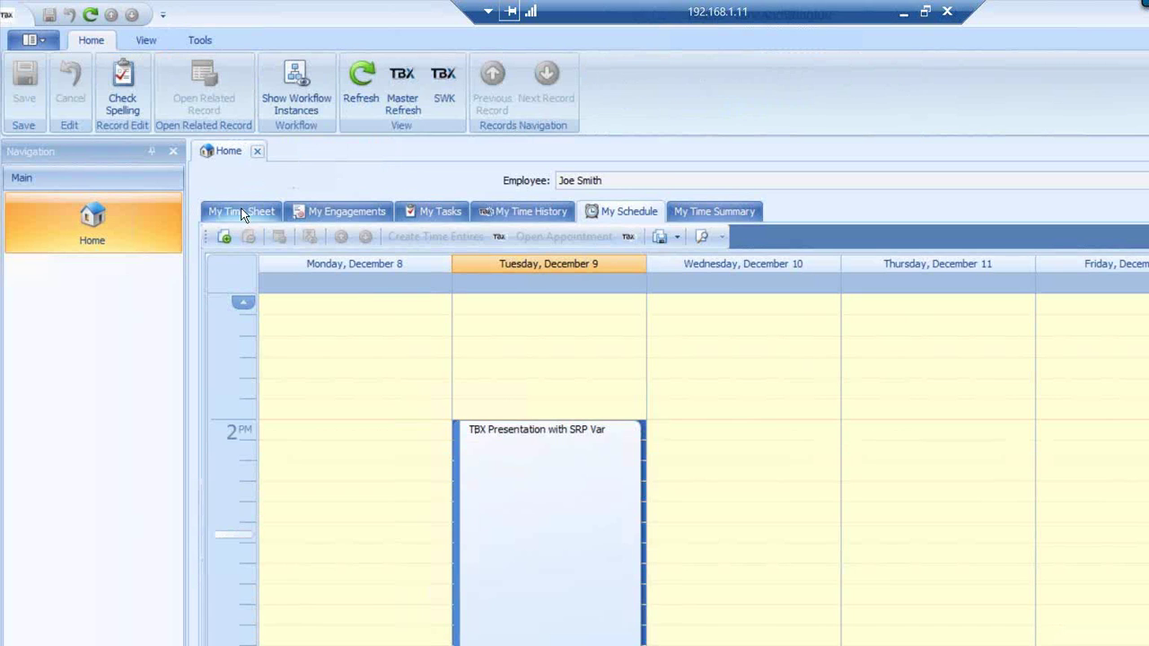
# View My Time Sheet, then the My Time Summary pivot
pyautogui.click(243, 213)
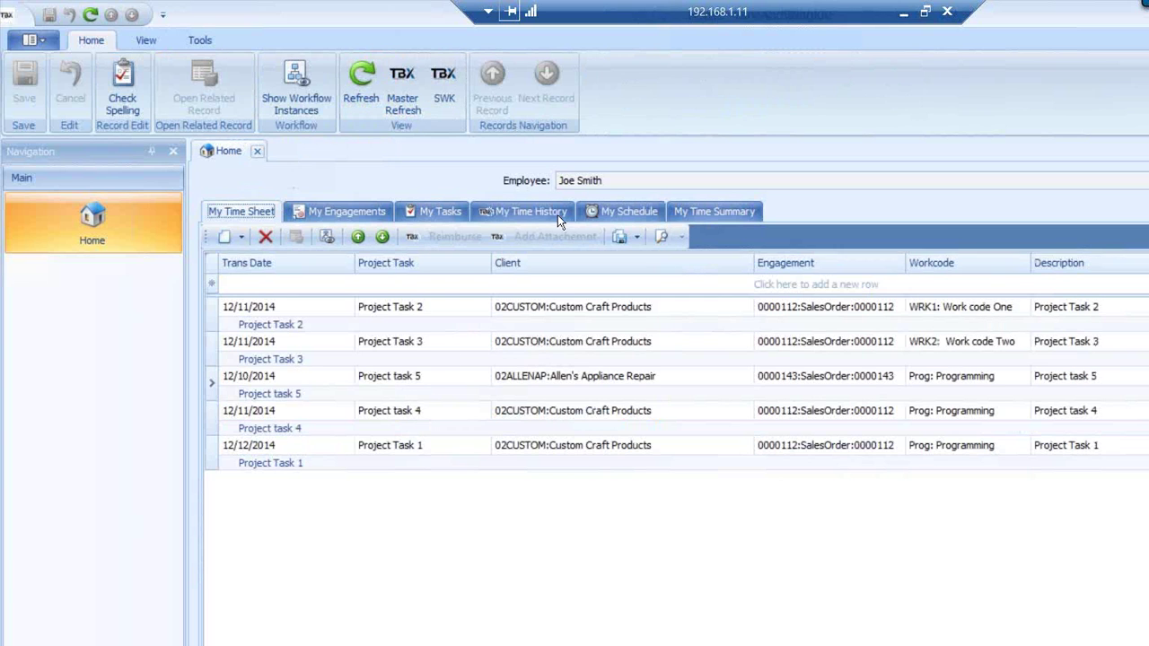
pyautogui.click(610, 210)
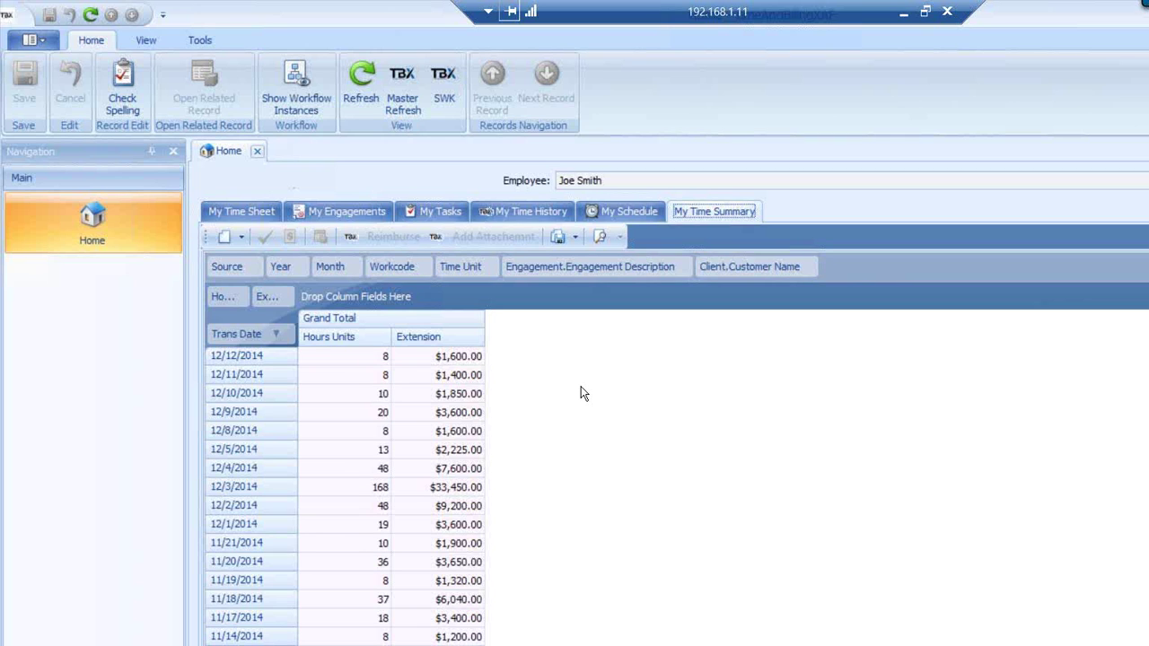
# Group the summary pivot by Client.Customer Name instead of Trans Date, then return to My Tasks
pyautogui.moveTo(704, 273); pyautogui.dragTo(268, 354)
pyautogui.moveTo(341, 334); pyautogui.dragTo(403, 272)
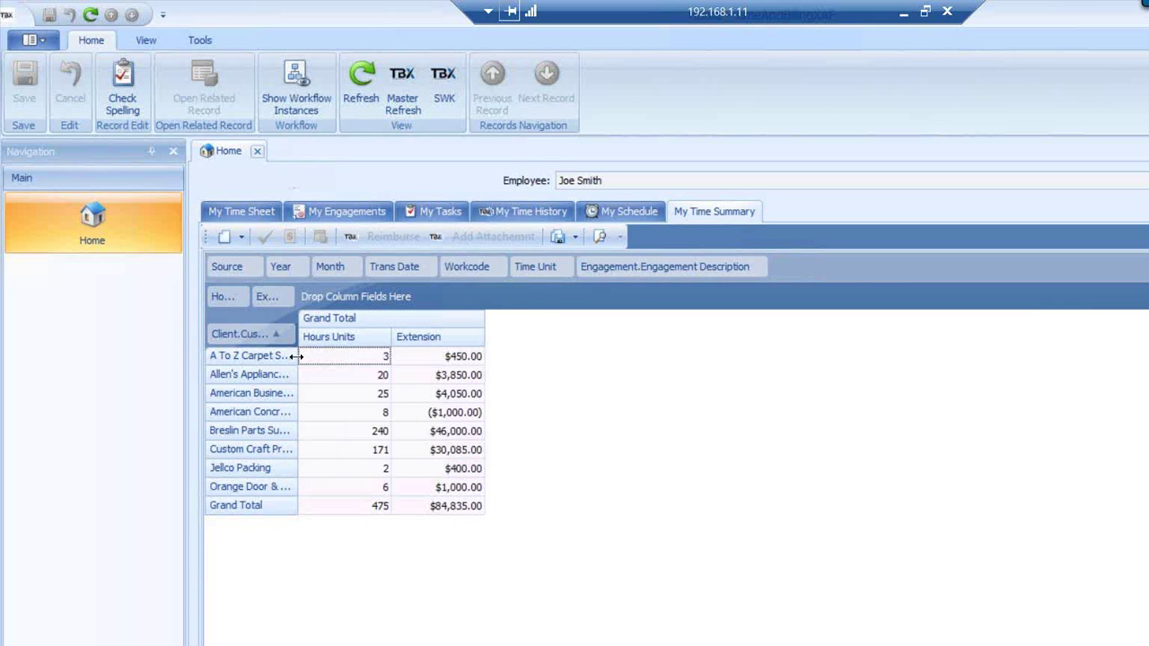
pyautogui.moveTo(296, 357); pyautogui.dragTo(385, 356)
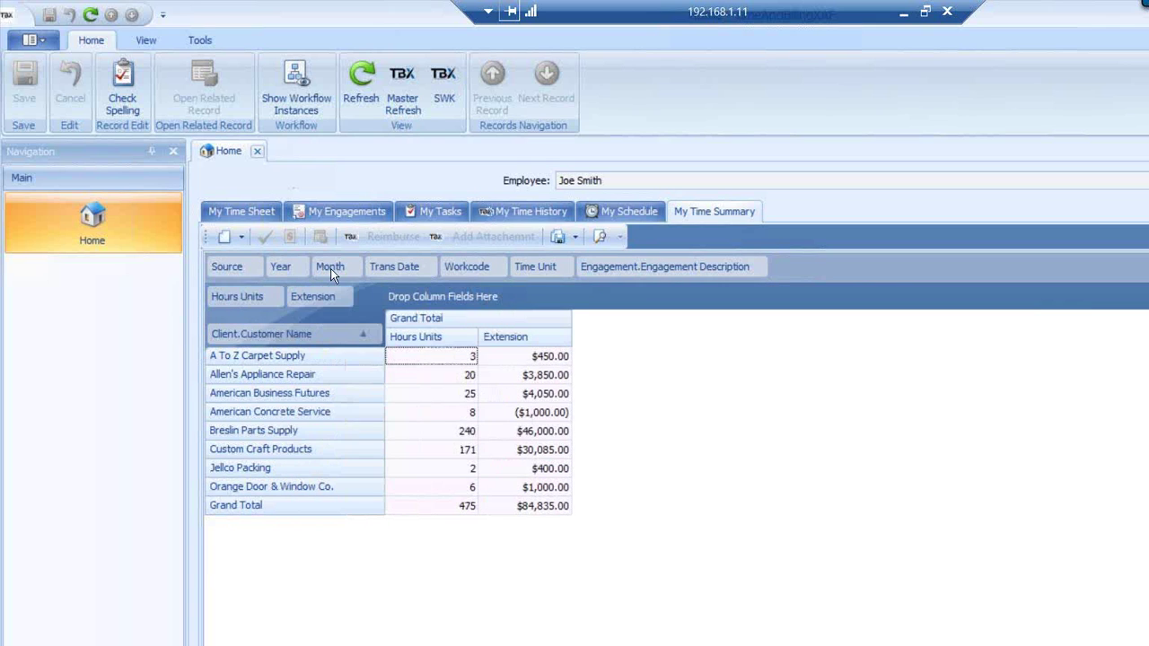
pyautogui.moveTo(329, 268); pyautogui.dragTo(368, 269)
pyautogui.click(433, 210)
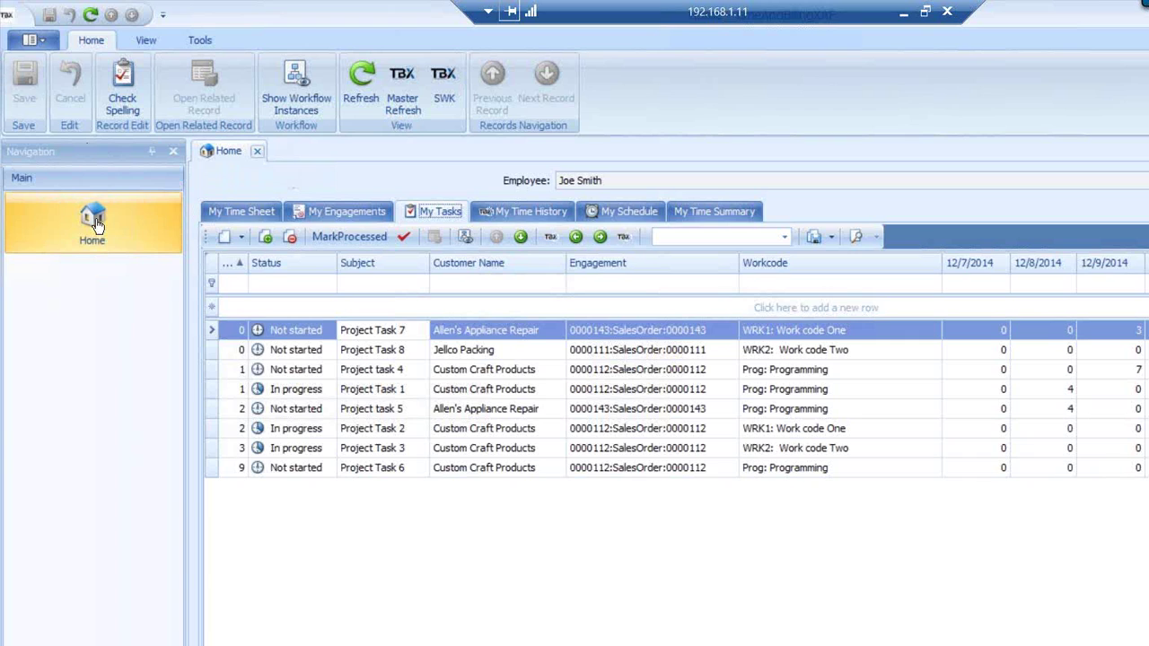
# Auto-hide the navigation panel, log off, and enter the administrator user name to log on
pyautogui.click(153, 152)
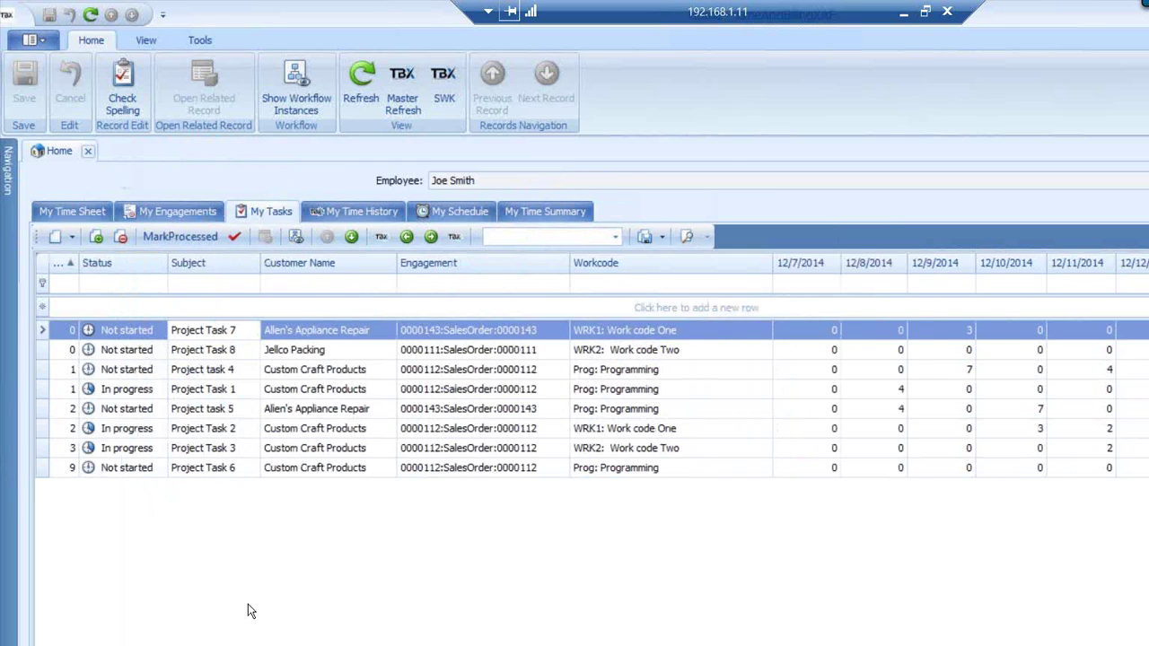
pyautogui.click(41, 40)
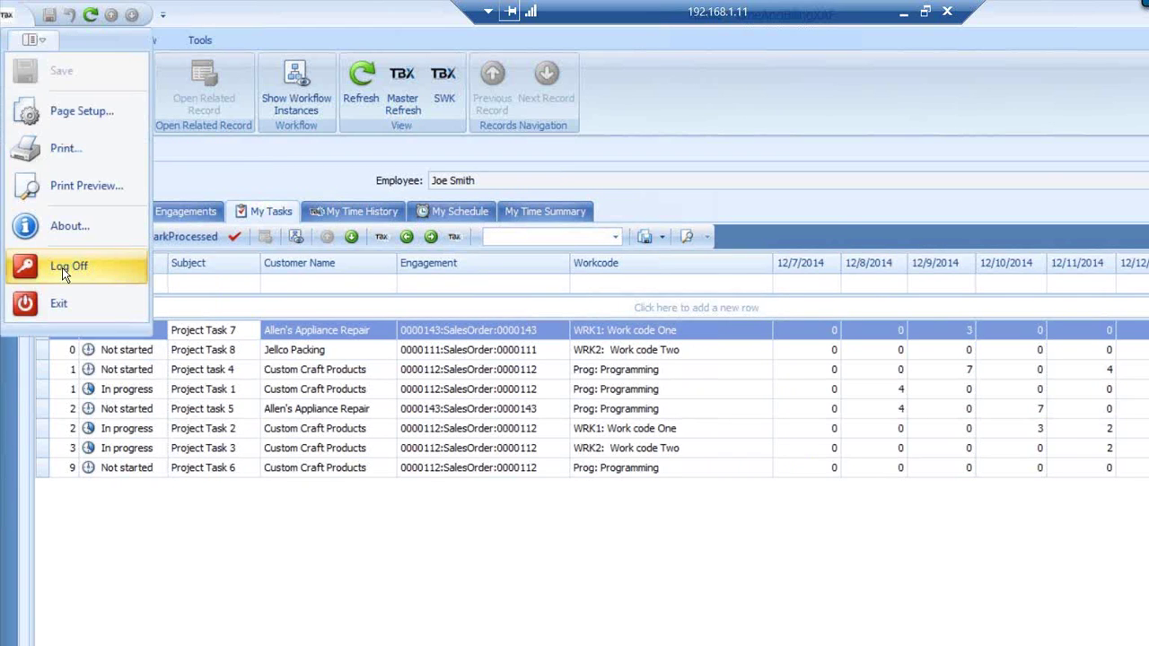
pyautogui.click(61, 267)
pyautogui.write('admin')
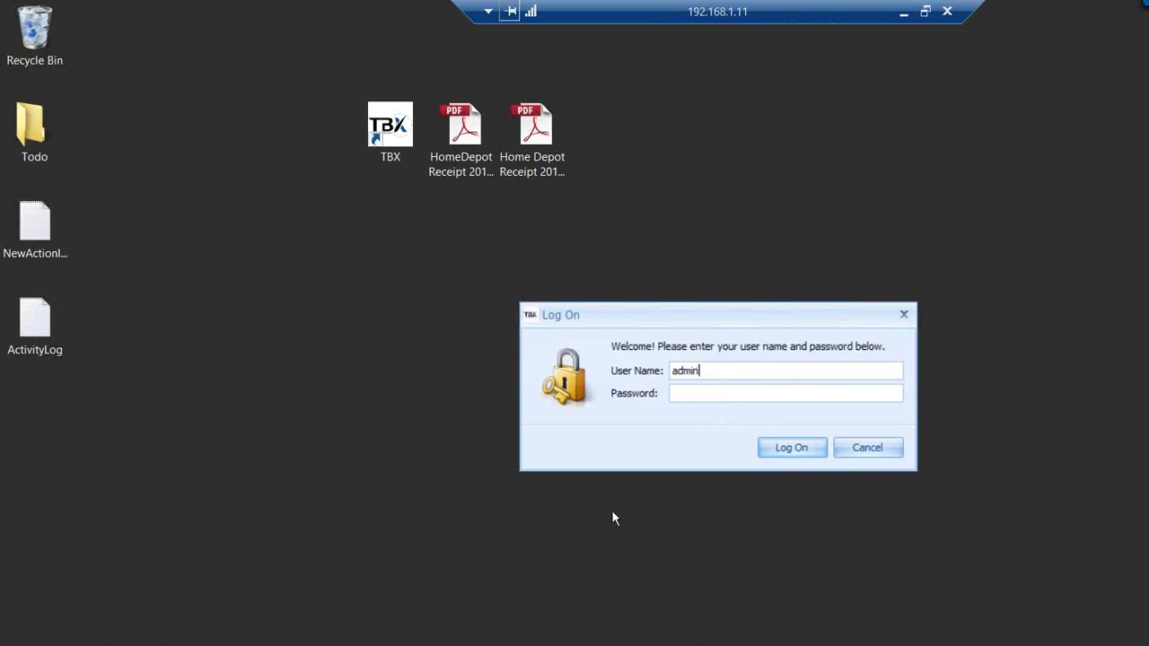
# Submit the Log On dialog to start the administrator session
pyautogui.press('Return')
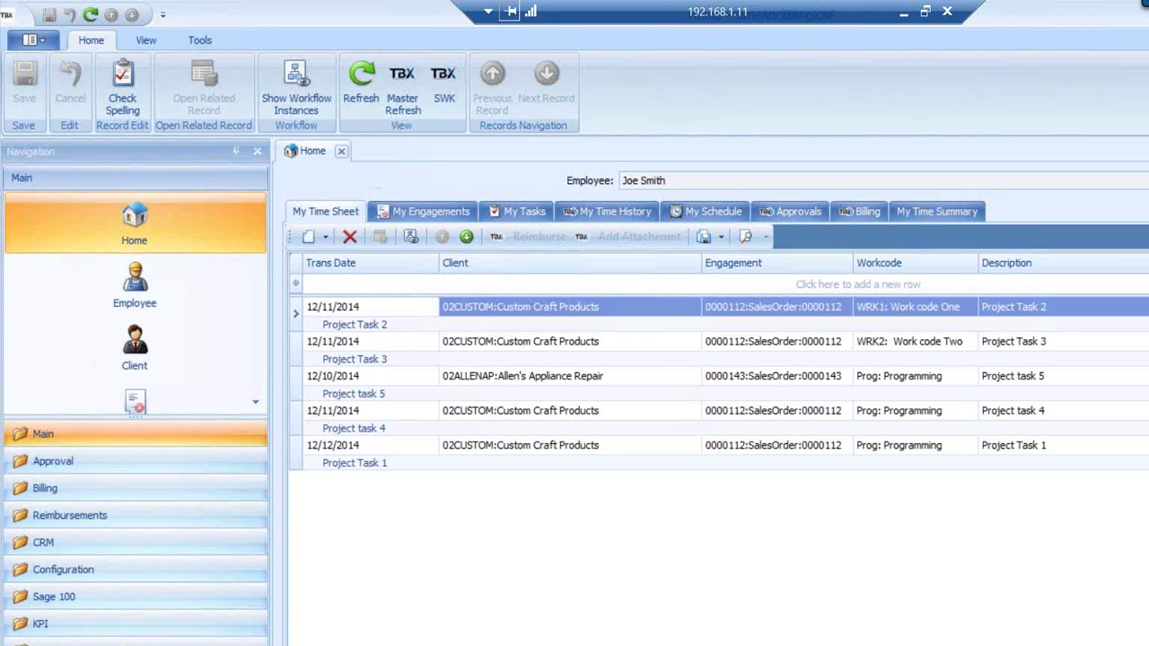
# Narrow the Description, Subject, Workcode and Engagement columns so the My Tasks date columns show
pyautogui.moveTo(1147, 263); pyautogui.dragTo(1081, 288)
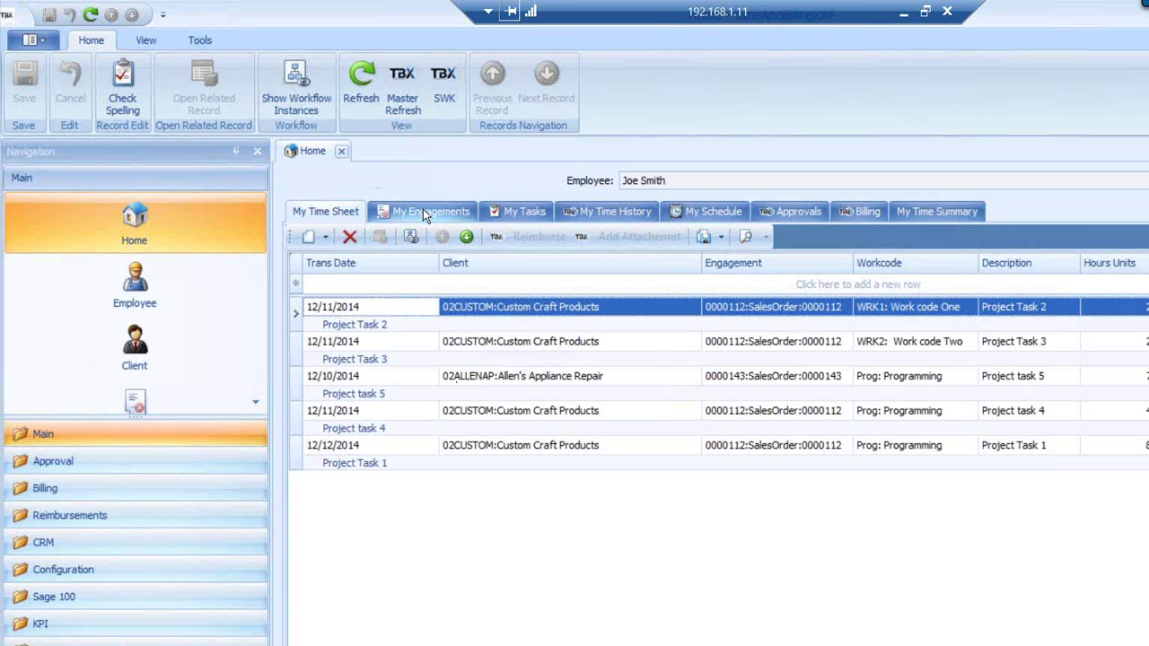
pyautogui.click(799, 211)
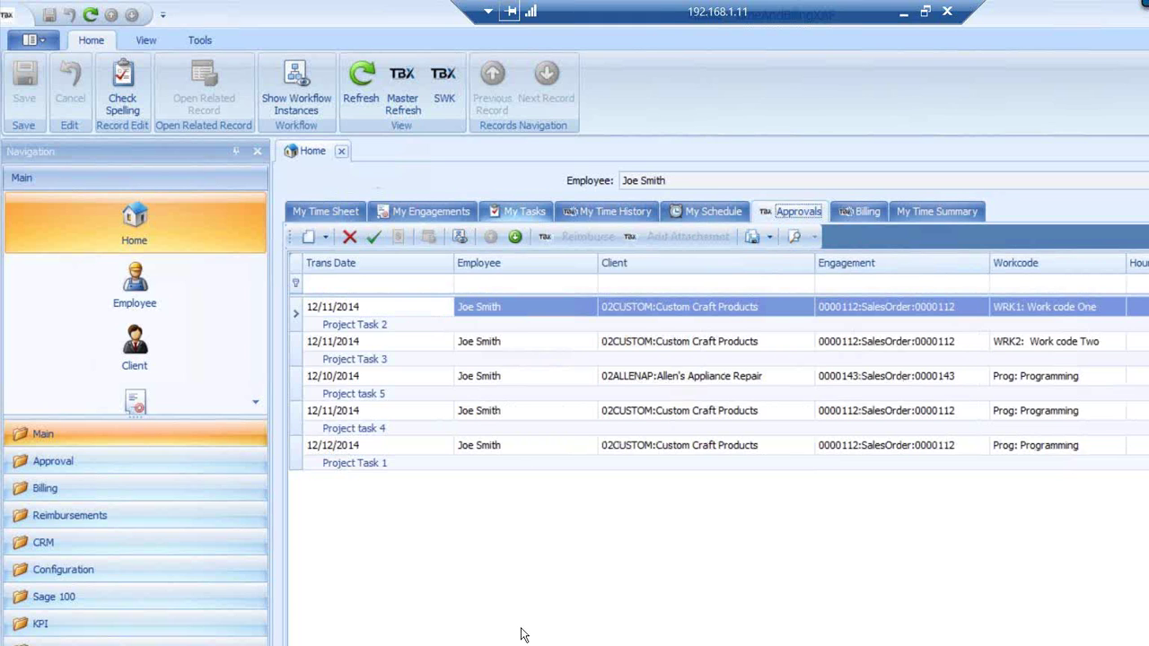
pyautogui.click(524, 212)
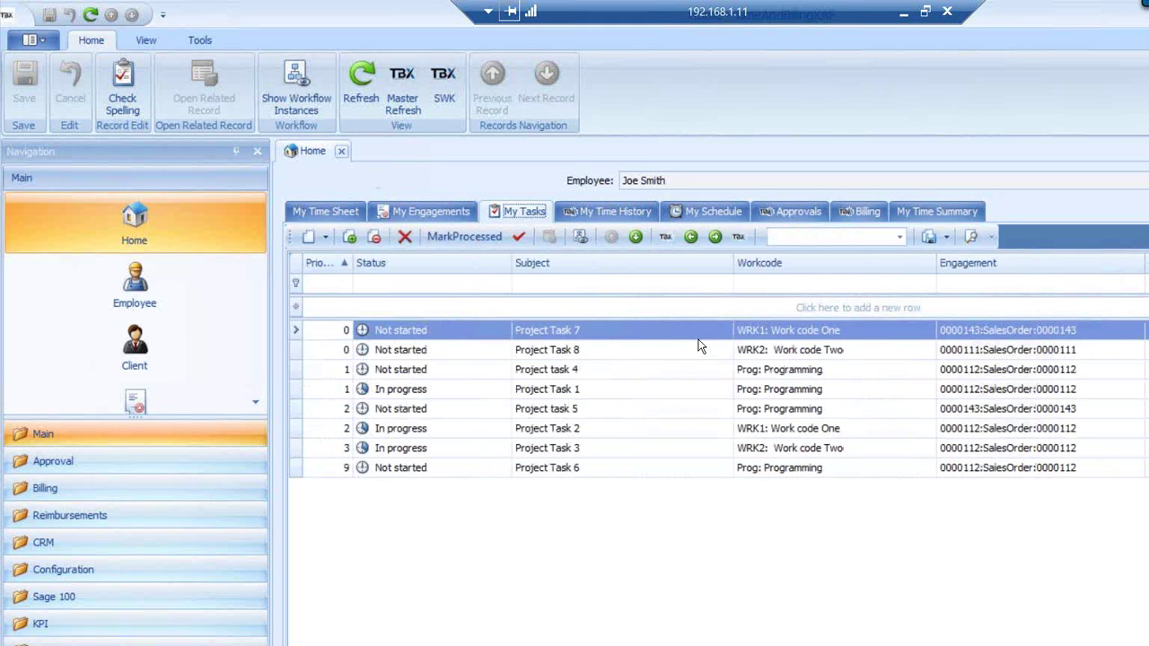
pyautogui.moveTo(733, 263); pyautogui.dragTo(609, 271)
pyautogui.moveTo(813, 265); pyautogui.dragTo(752, 274)
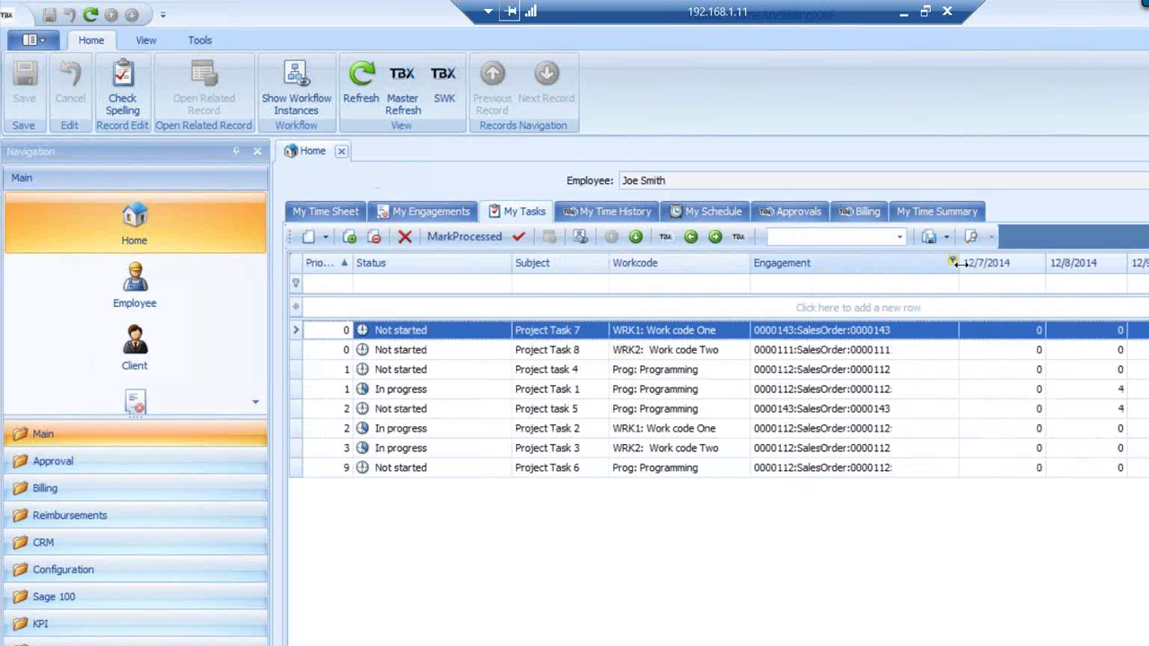
pyautogui.moveTo(956, 266); pyautogui.dragTo(924, 271)
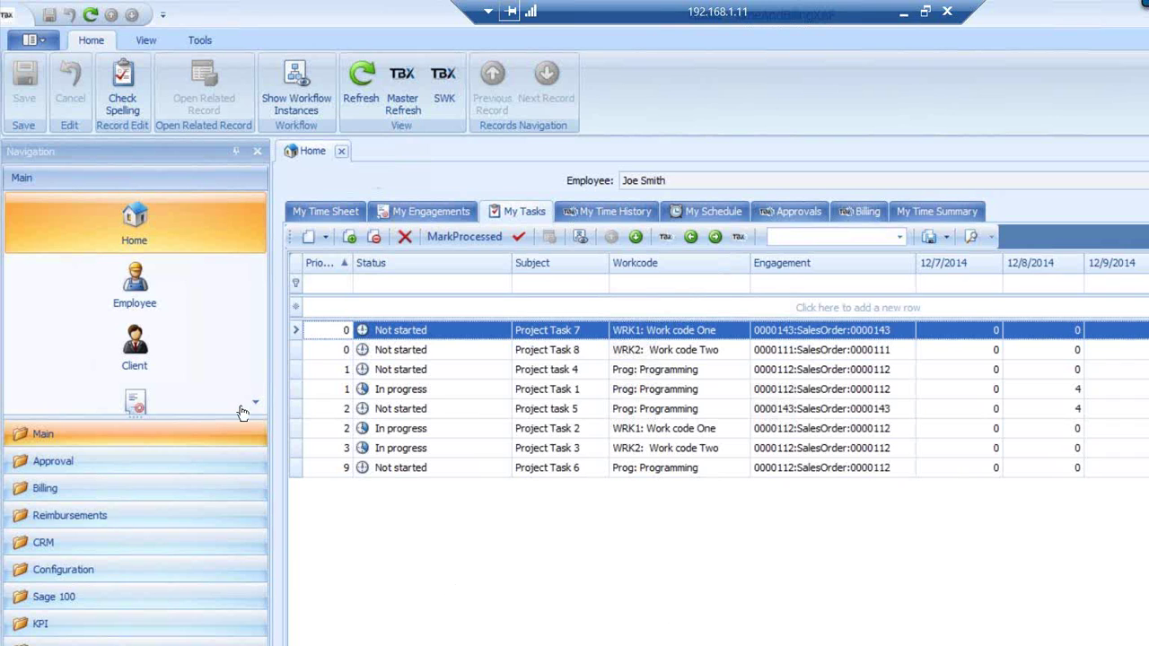
# Browse the Approval, Billing, Reimbursements, CRM and Configuration navigation groups
pyautogui.click(118, 465)
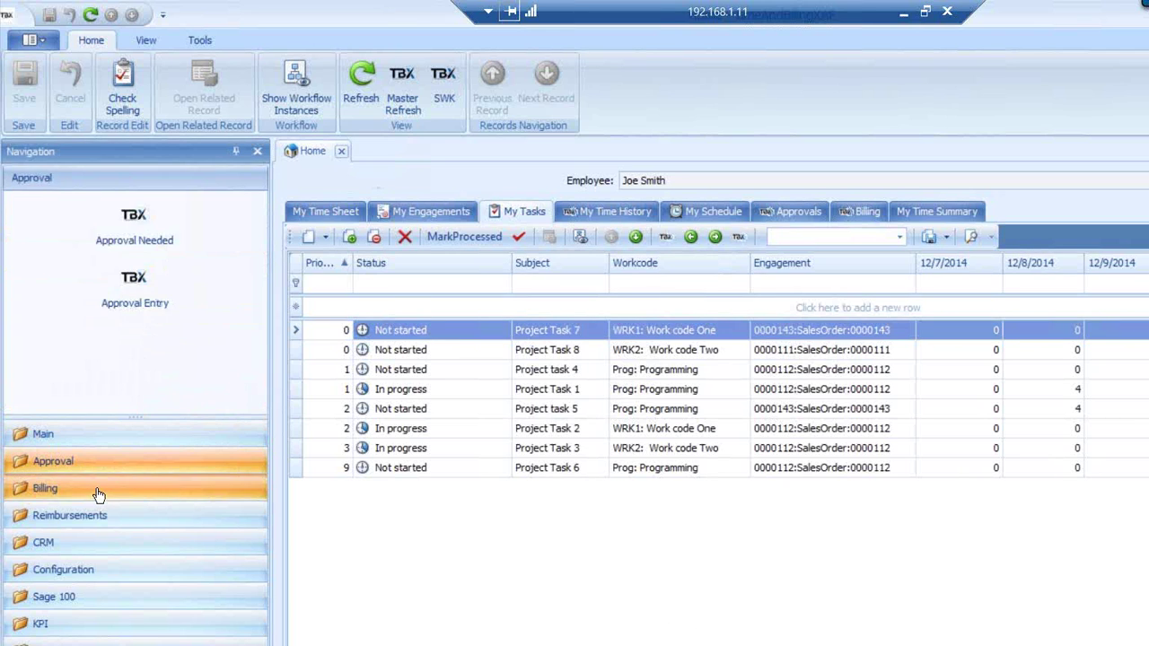
pyautogui.click(98, 492)
pyautogui.click(105, 519)
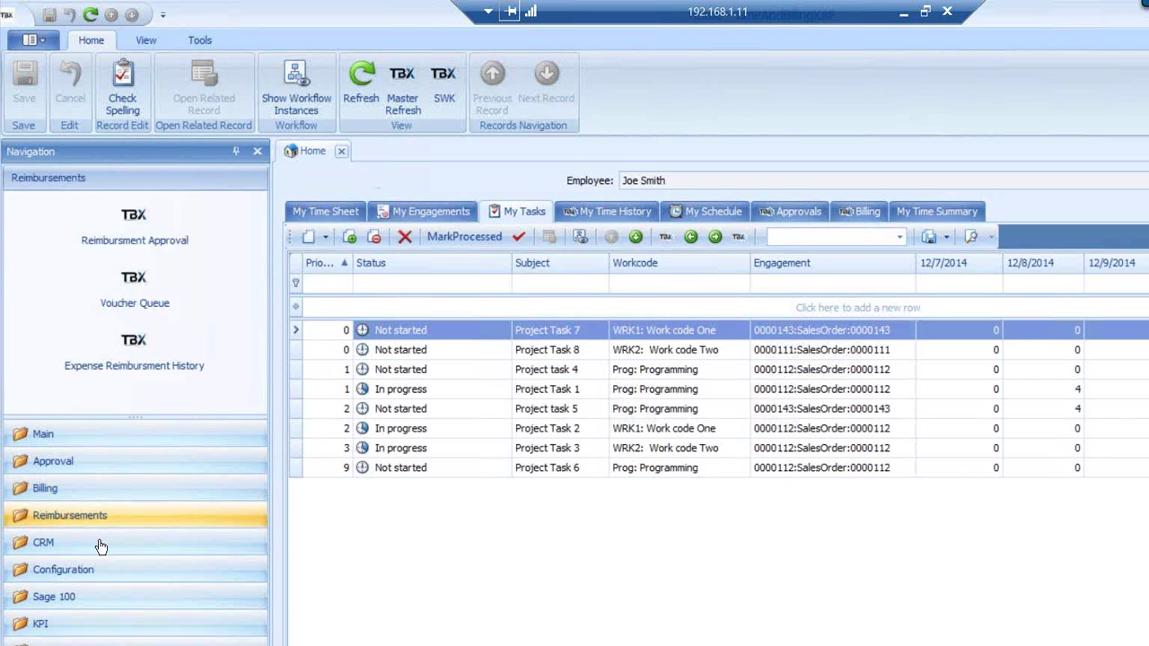
pyautogui.click(100, 546)
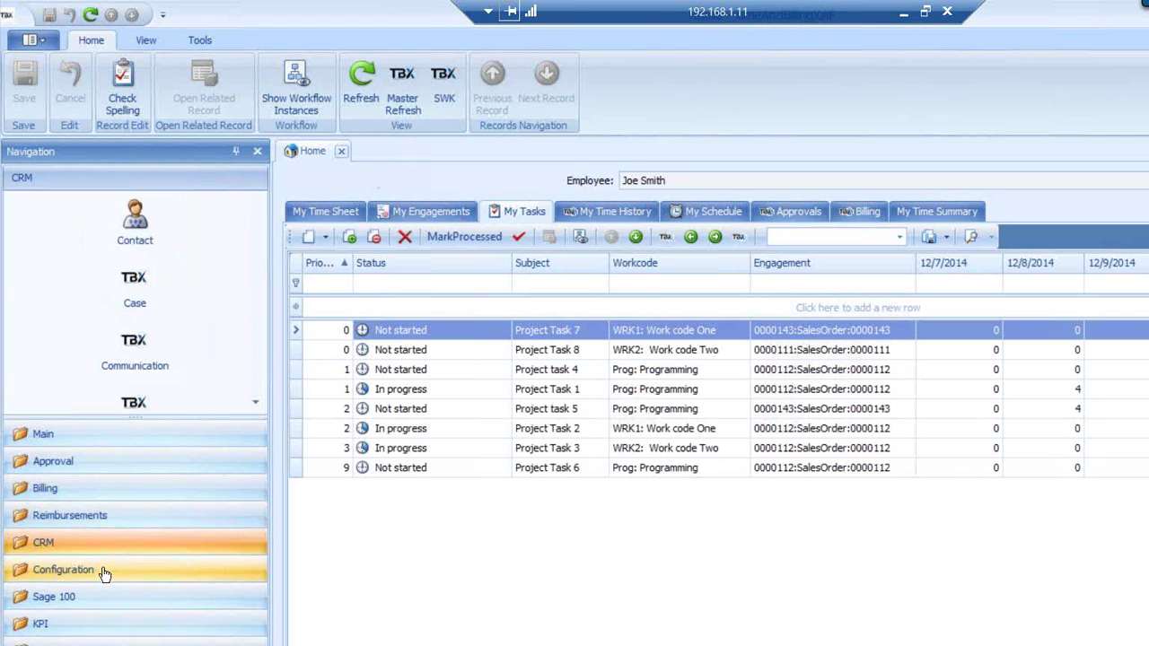
pyautogui.click(103, 573)
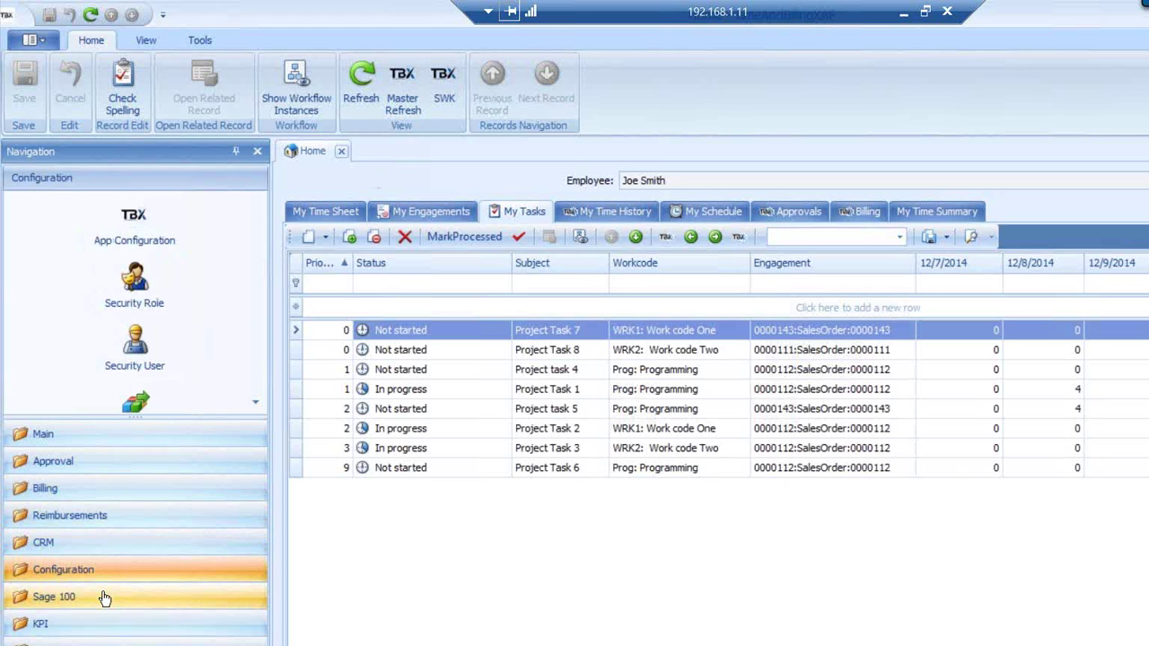
# Look through the Sage 100, KPI, Reports, Sage 100 sales order and System Automation groups
pyautogui.click(104, 599)
pyautogui.click(101, 624)
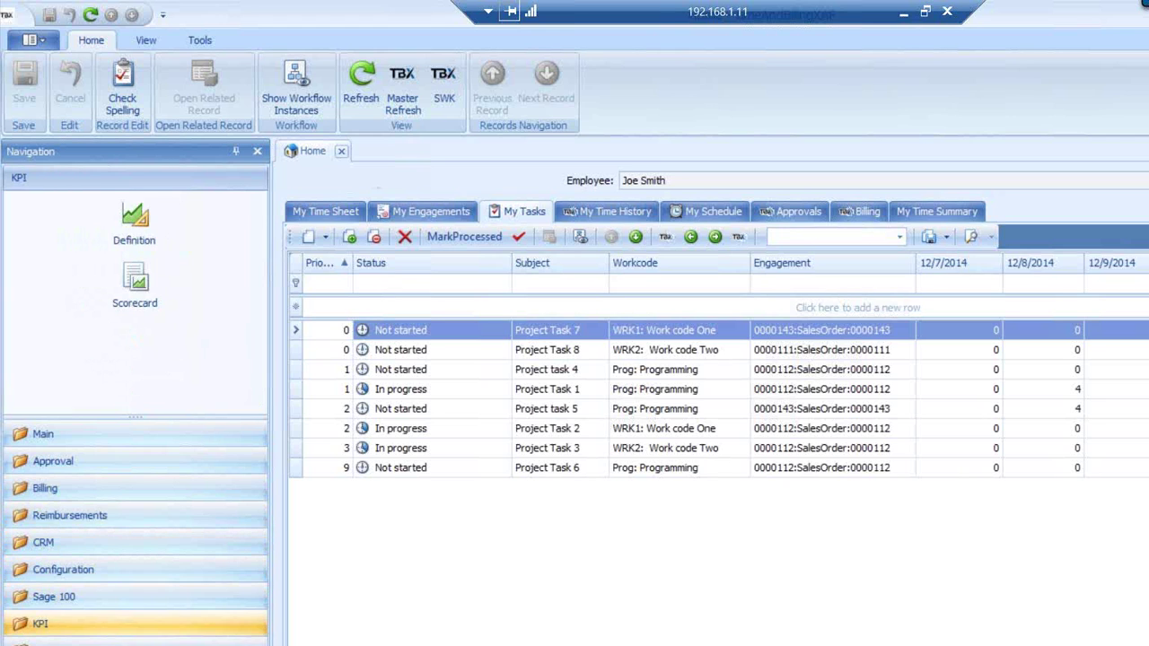
pyautogui.click(101, 644)
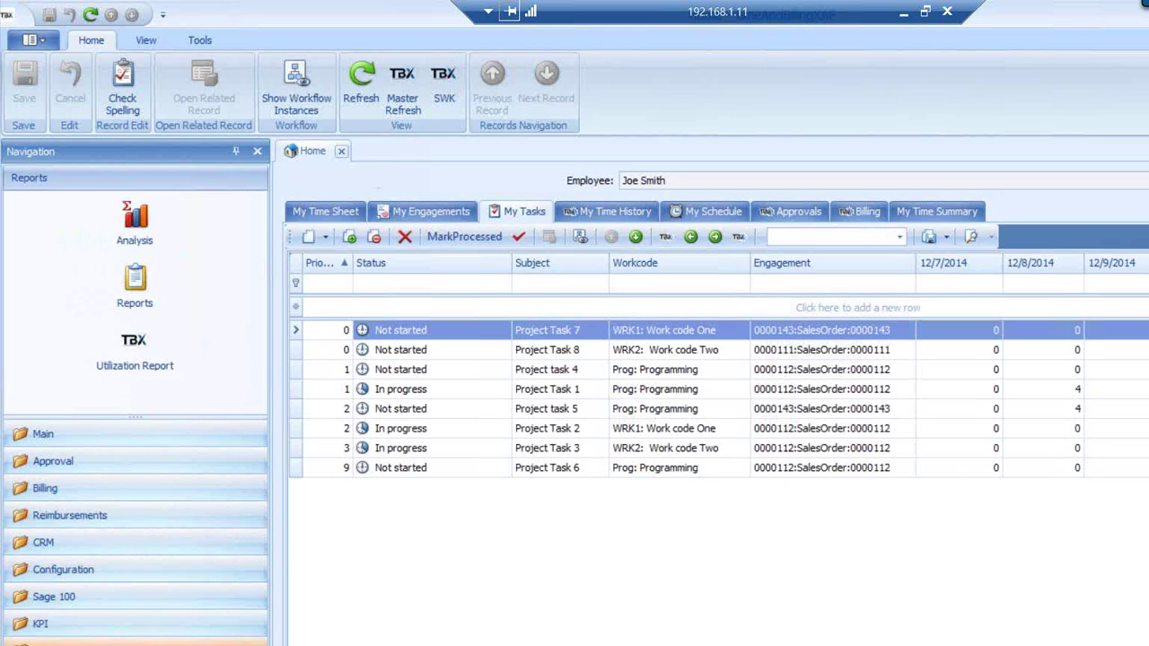
pyautogui.click(101, 645)
pyautogui.click(108, 645)
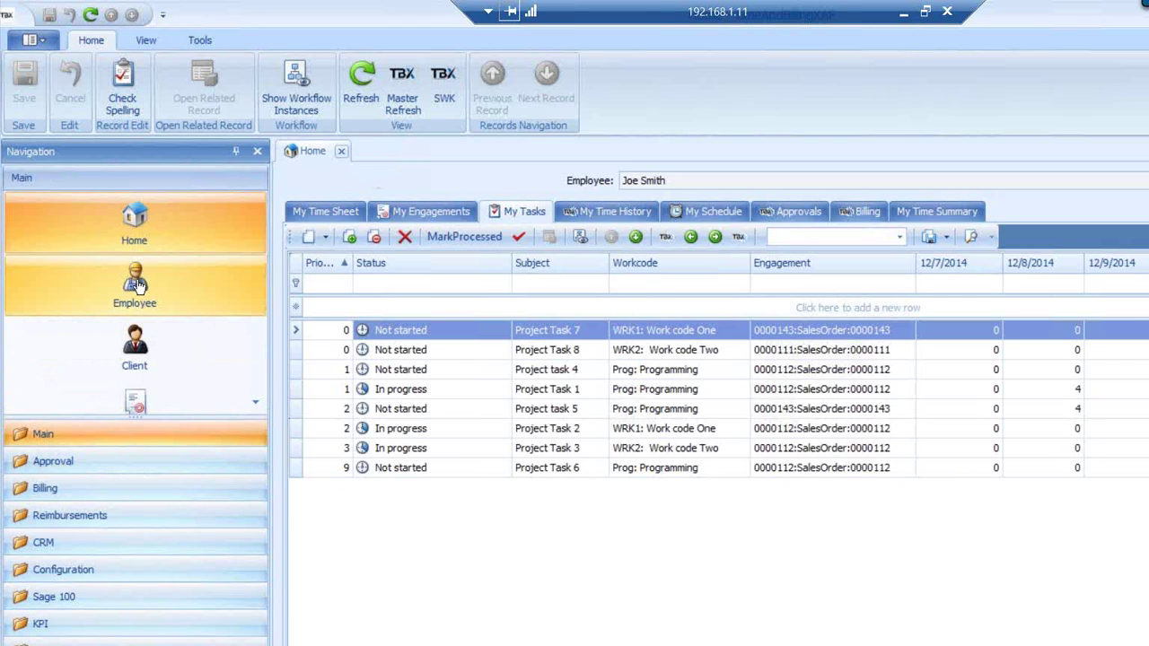
# Back on the Main group, enlarge the item list and select Employee
pyautogui.click(135, 352)
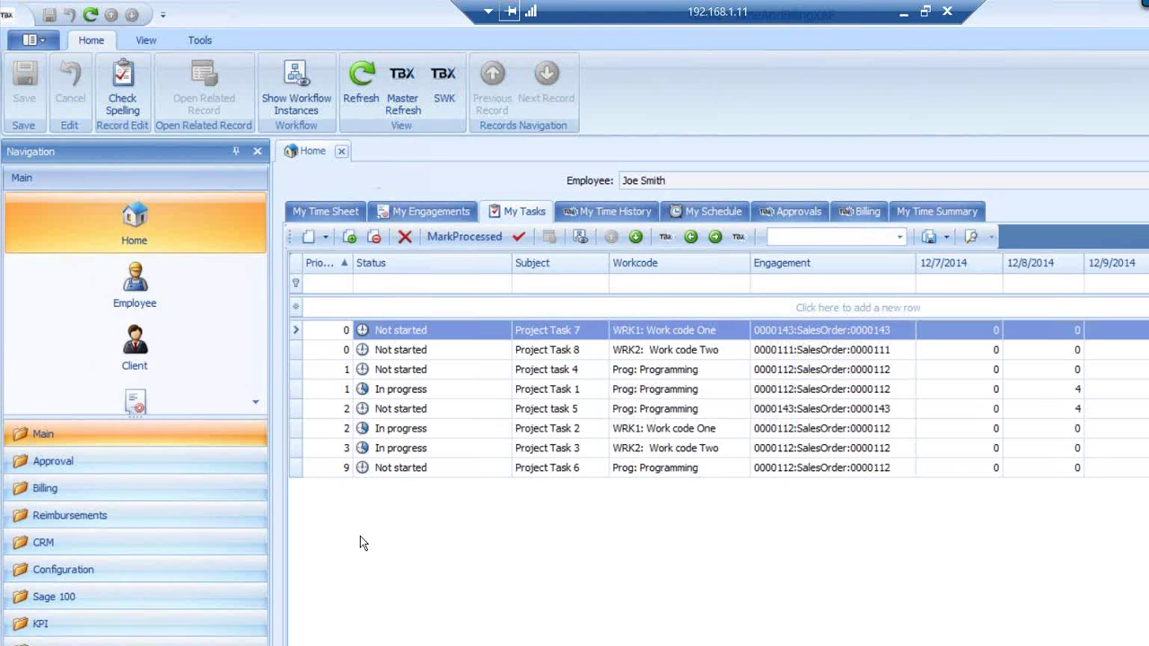
pyautogui.moveTo(192, 417); pyautogui.dragTo(195, 370)
pyautogui.click(175, 289)
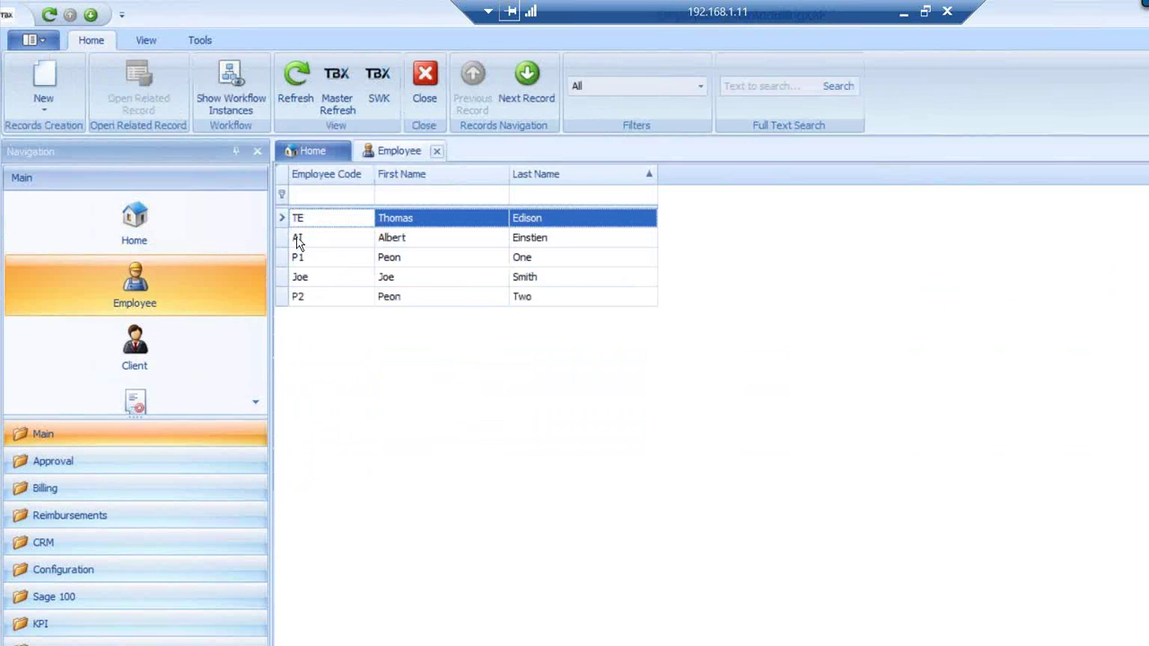
# Open the employee record and add the hidden Approval Manager 2 field to its form layout
pyautogui.doubleClick(296, 237)
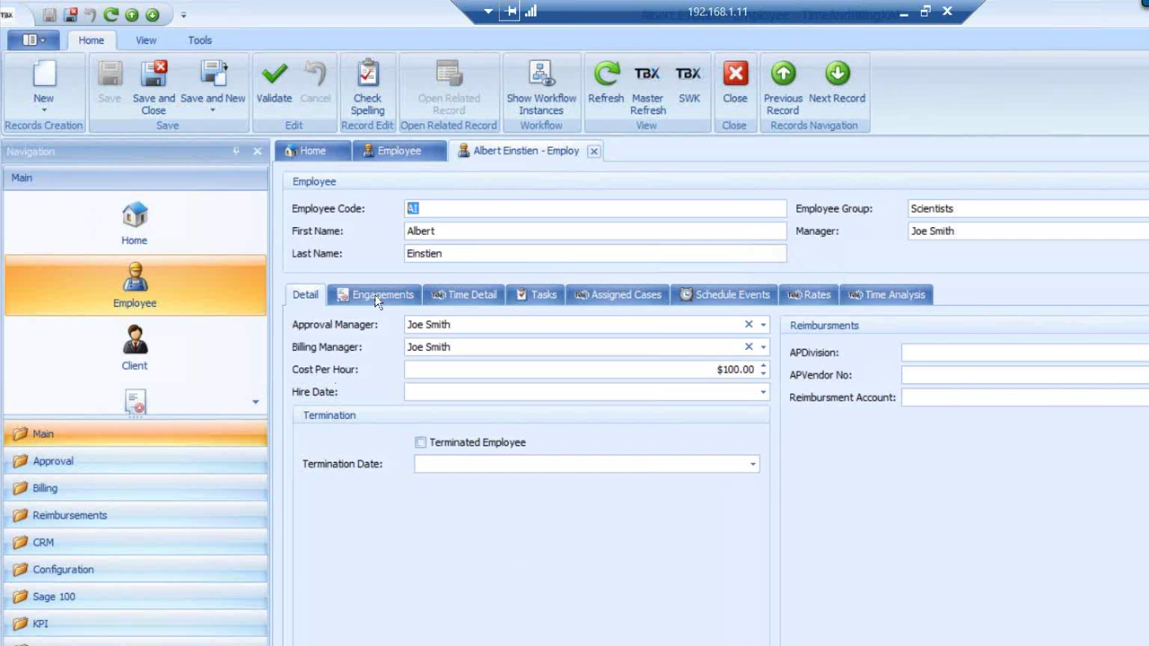
pyautogui.rightClick(849, 262)
pyautogui.click(916, 273)
pyautogui.click(361, 377)
pyautogui.moveTo(571, 425); pyautogui.dragTo(910, 589)
pyautogui.click(472, 413)
pyautogui.click(471, 413)
pyautogui.click(471, 413)
pyautogui.click(471, 413)
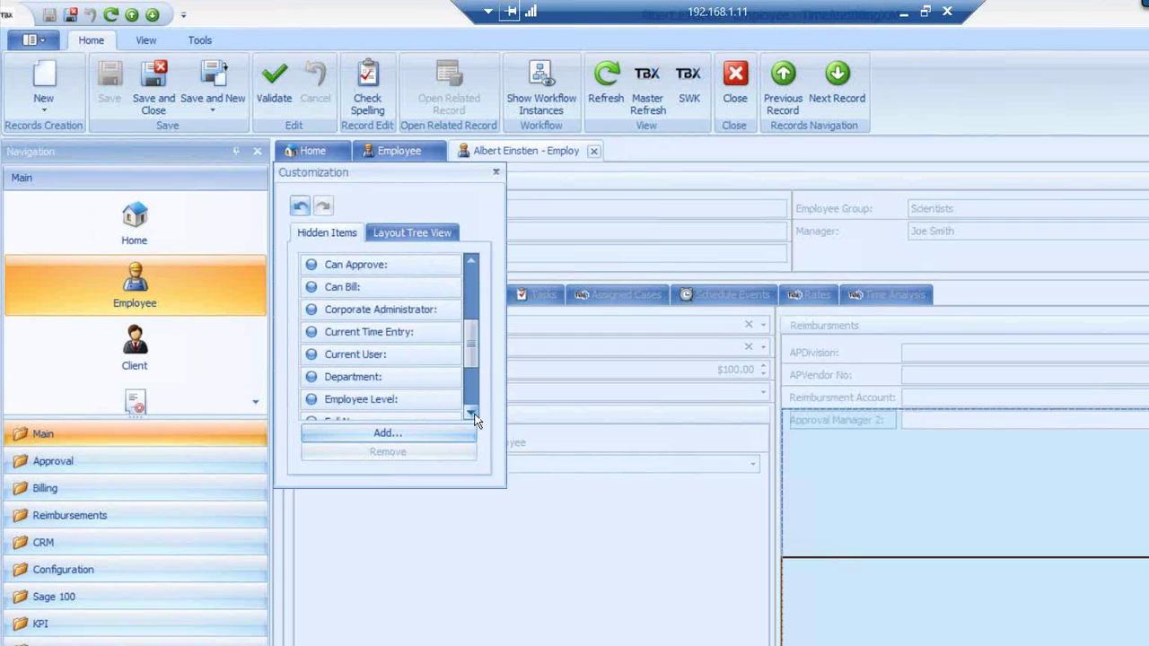
pyautogui.click(471, 412)
pyautogui.click(471, 413)
pyautogui.click(471, 413)
pyautogui.click(471, 413)
pyautogui.click(471, 413)
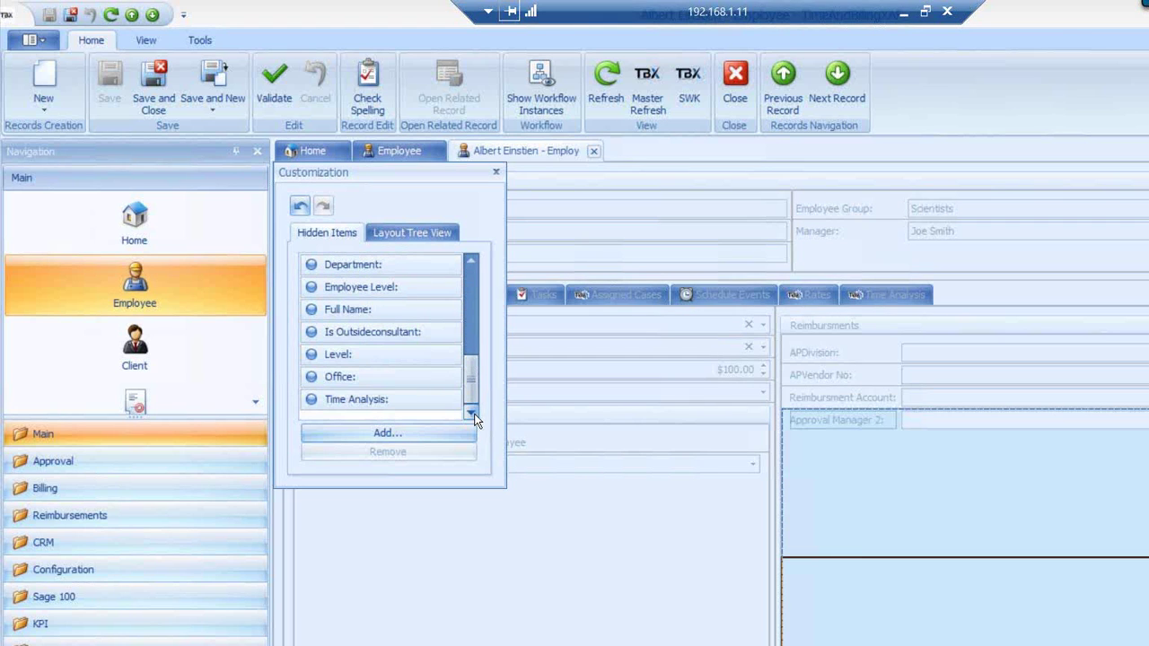
pyautogui.click(496, 174)
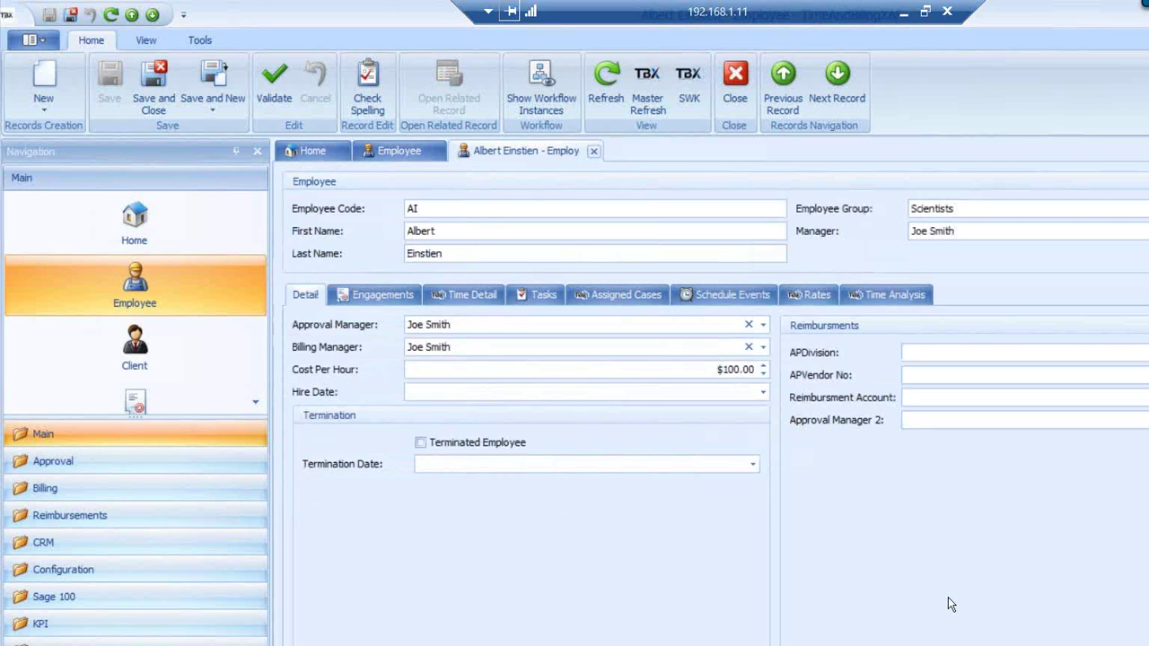
# Move Approval Manager 2 below Termination Date, then view the employee's engagements
pyautogui.rightClick(859, 508)
pyautogui.click(902, 515)
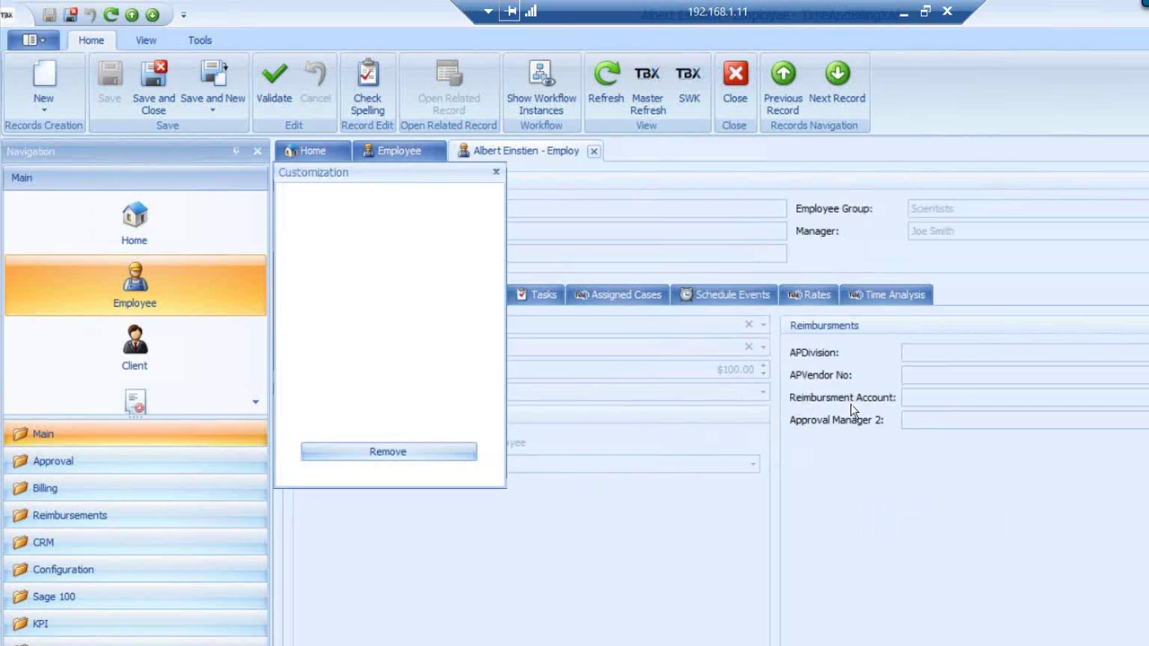
pyautogui.click(855, 422)
pyautogui.moveTo(709, 566); pyautogui.dragTo(552, 615)
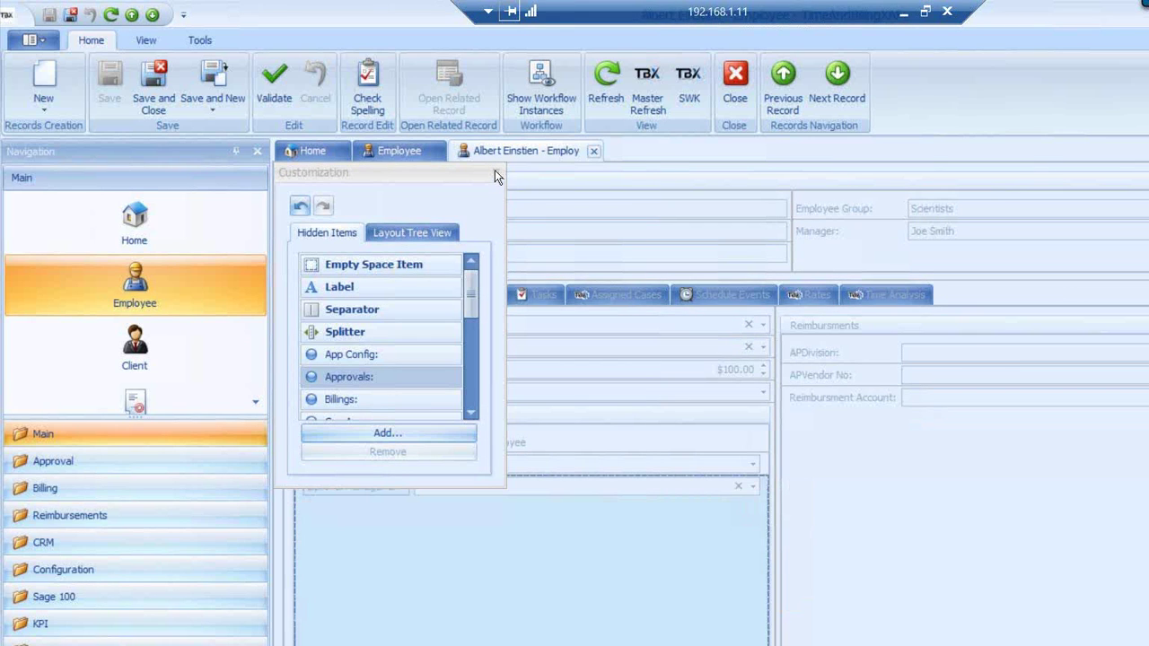
pyautogui.click(494, 172)
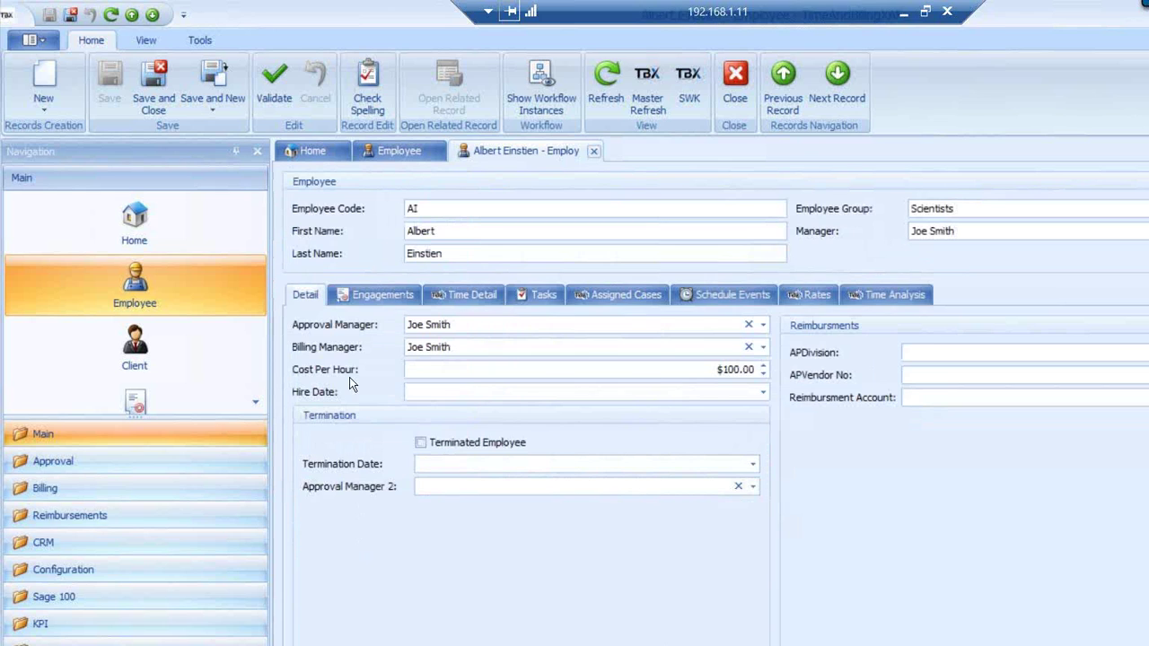
pyautogui.click(378, 299)
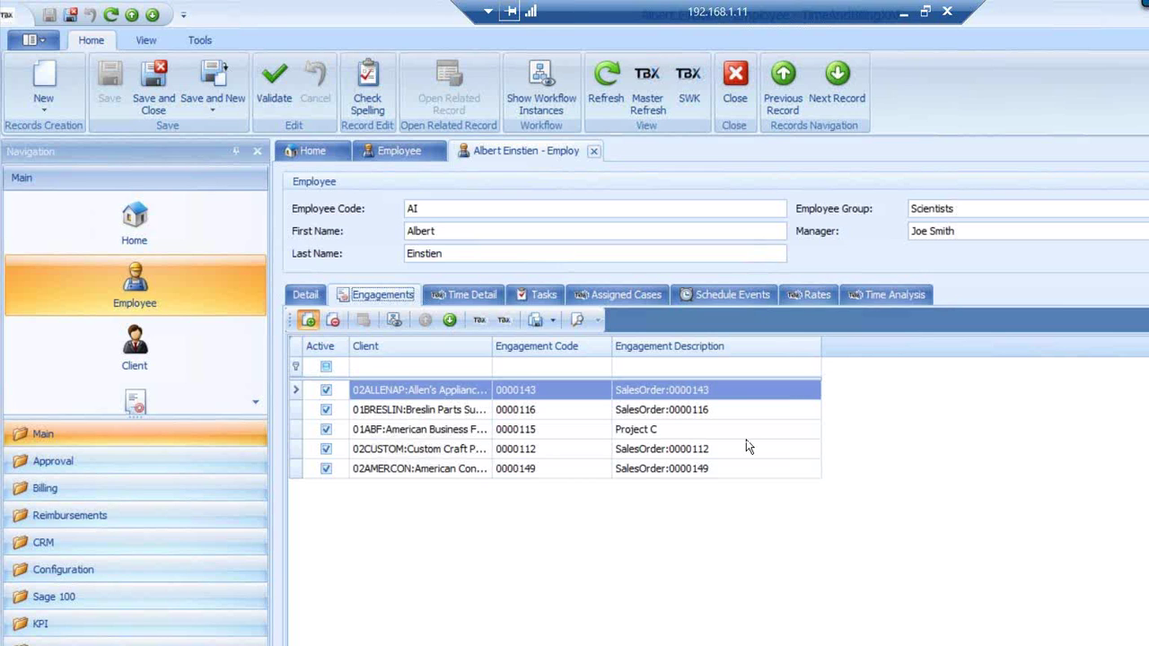
# Link engagements 0000157, 0000158, 0000160, 0000162, 0000164 and 0000171 to the employee
pyautogui.moveTo(902, 327); pyautogui.dragTo(907, 478)
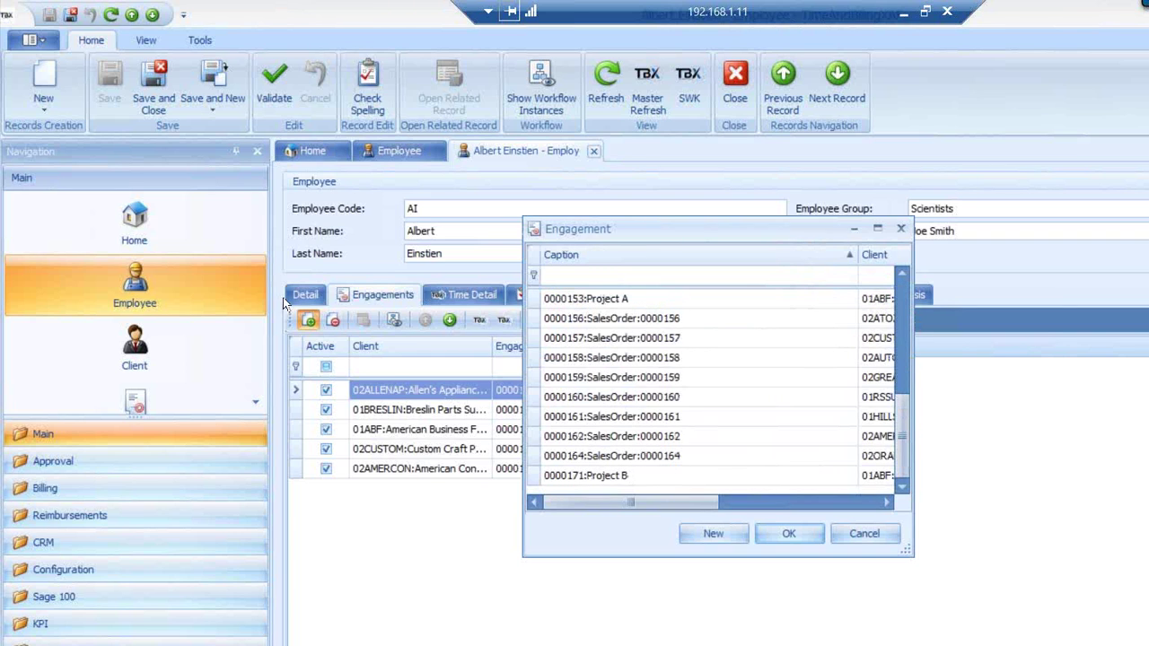
pyautogui.click(542, 477)
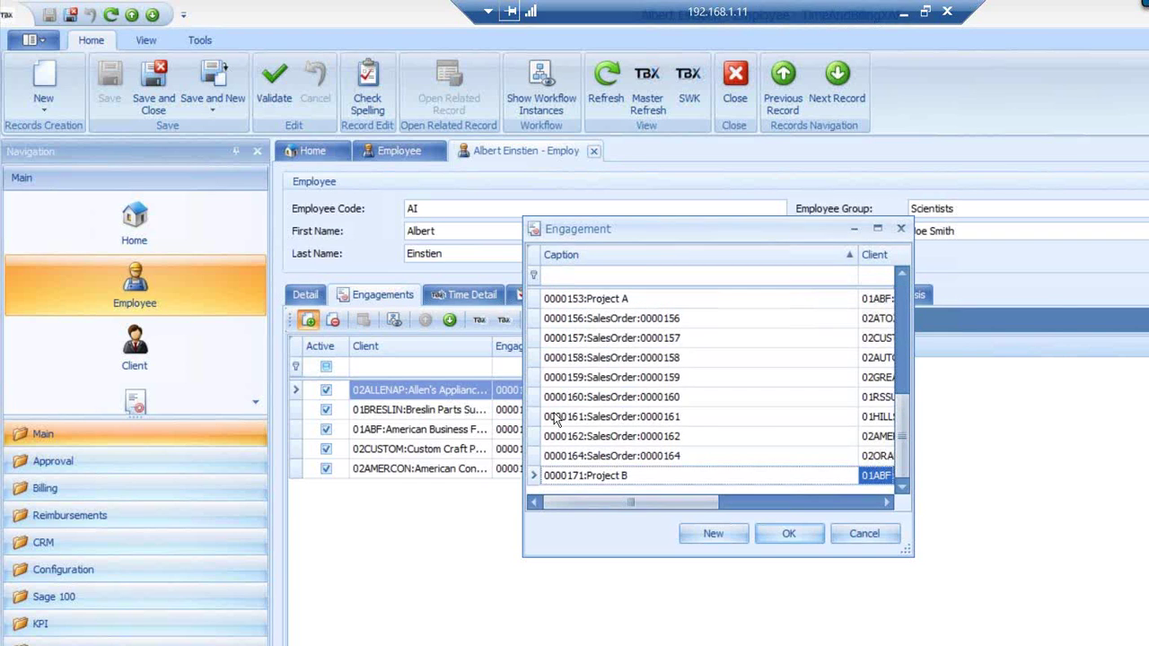
pyautogui.keyDown('shift'); pyautogui.click(538, 358); pyautogui.keyUp('shift')
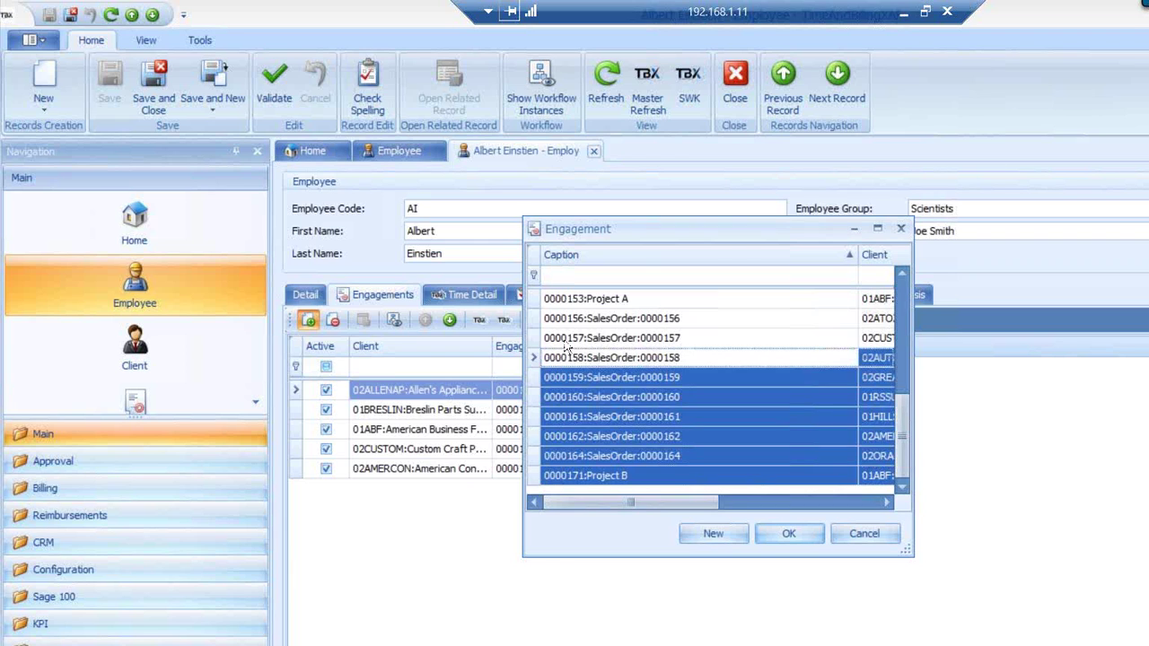
pyautogui.keyDown('shift'); pyautogui.click(536, 338); pyautogui.keyUp('shift')
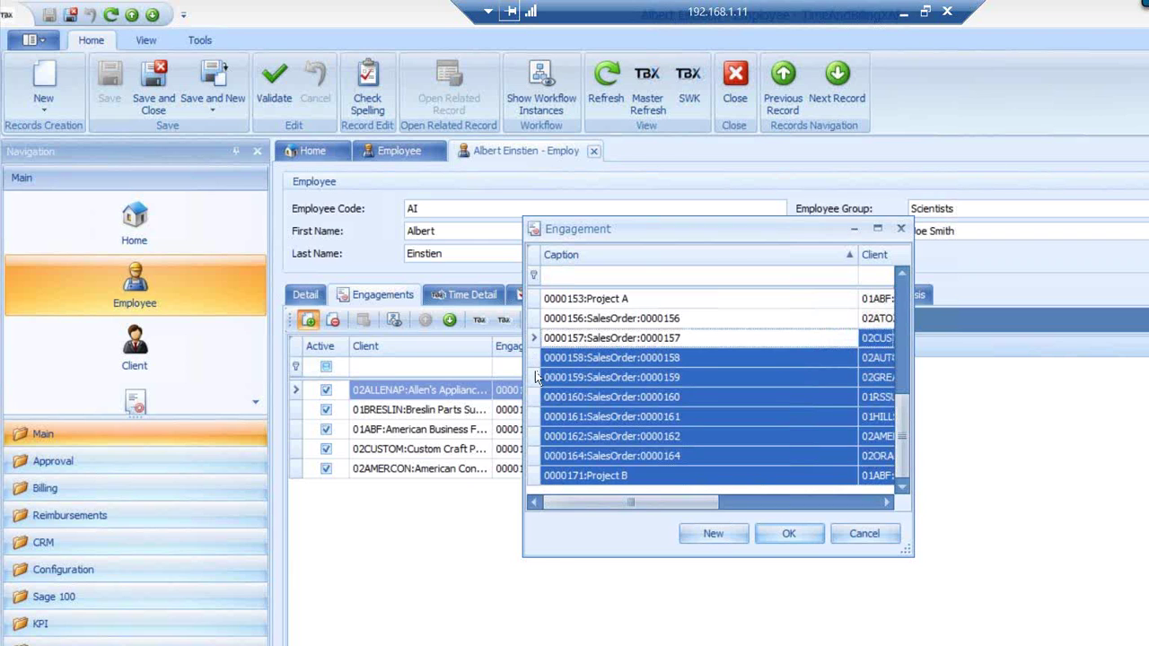
pyautogui.keyDown('ctrl'); pyautogui.click(536, 377); pyautogui.keyUp('ctrl')
pyautogui.keyDown('ctrl'); pyautogui.click(536, 416); pyautogui.keyUp('ctrl')
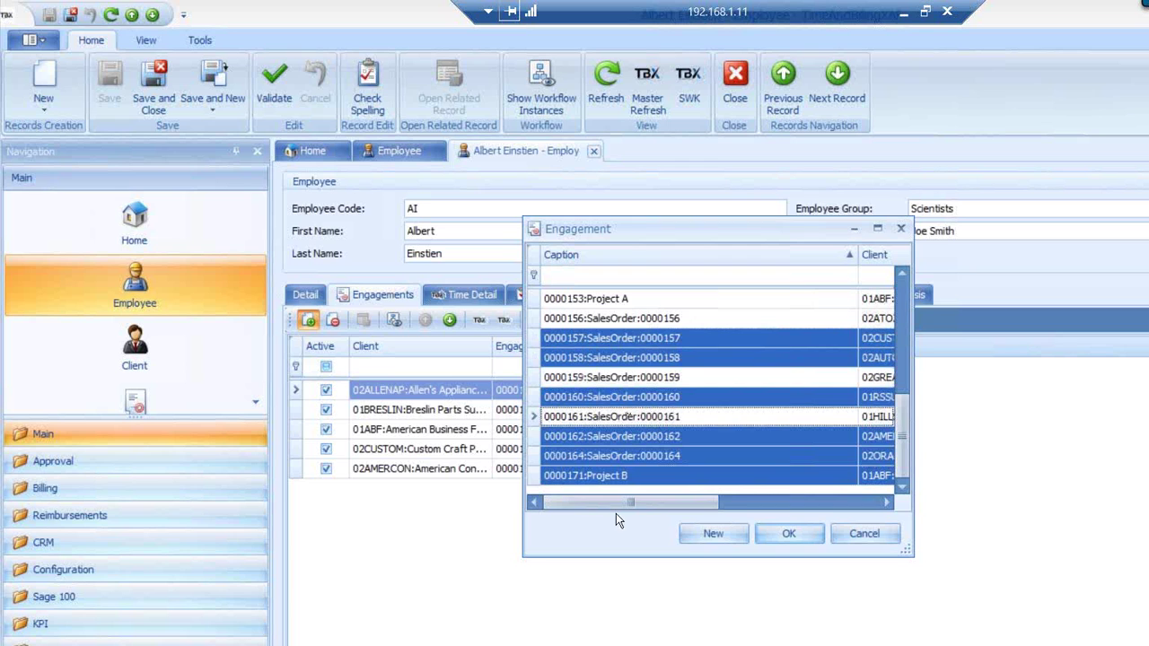
pyautogui.click(788, 533)
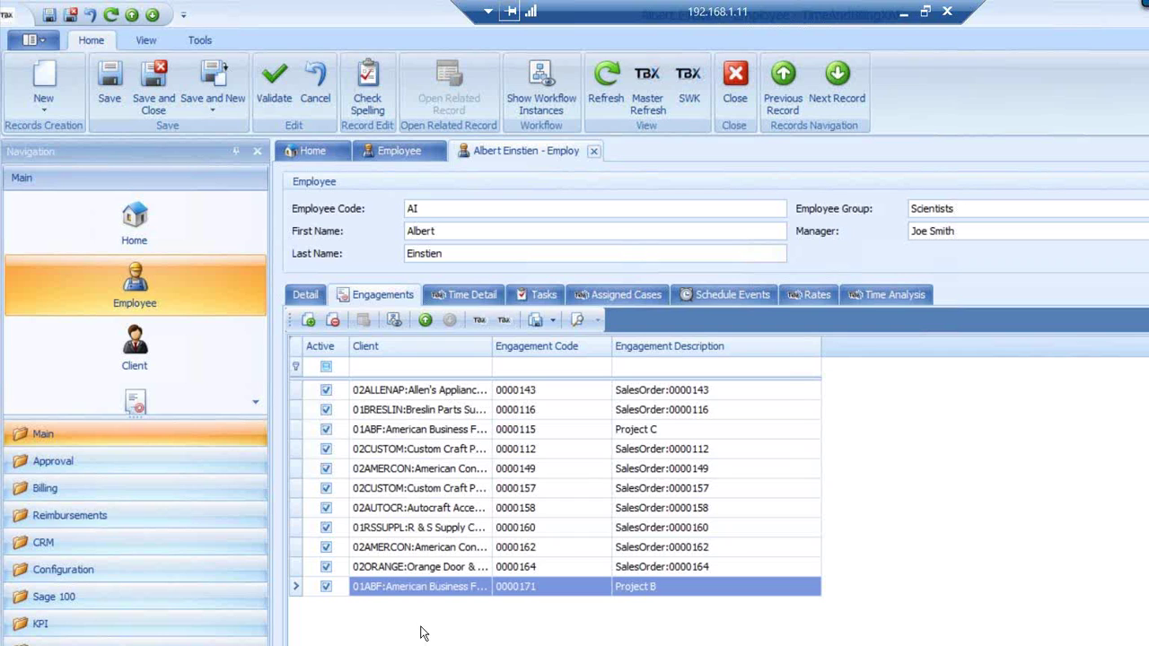
# Select the 0000164 and 0000171 rows in the engagements grid
pyautogui.click(422, 627)
pyautogui.click(395, 568)
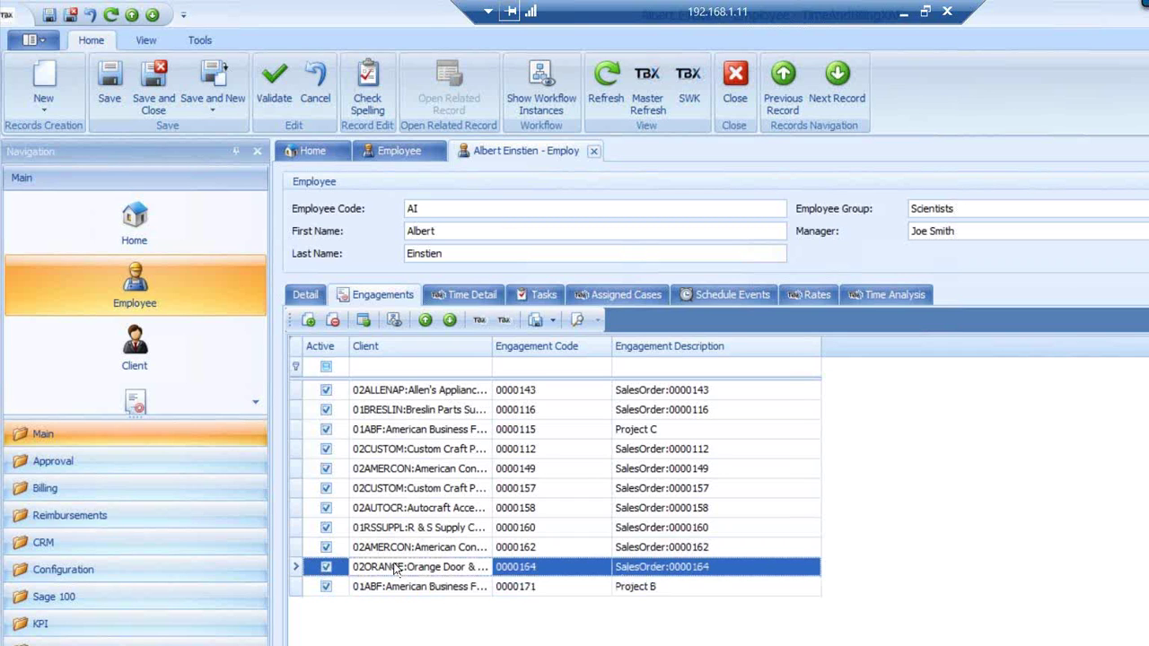
pyautogui.click(390, 588)
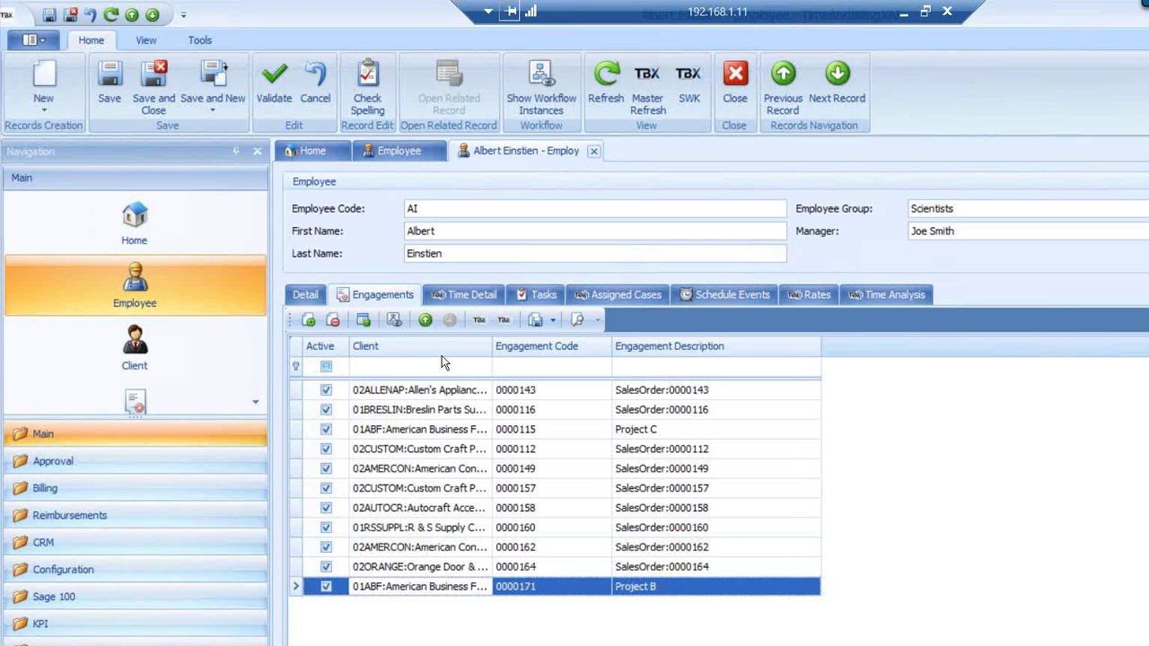
# Review the Time Detail and Tasks tabs, then open the General consulting billing rate record
pyautogui.click(468, 295)
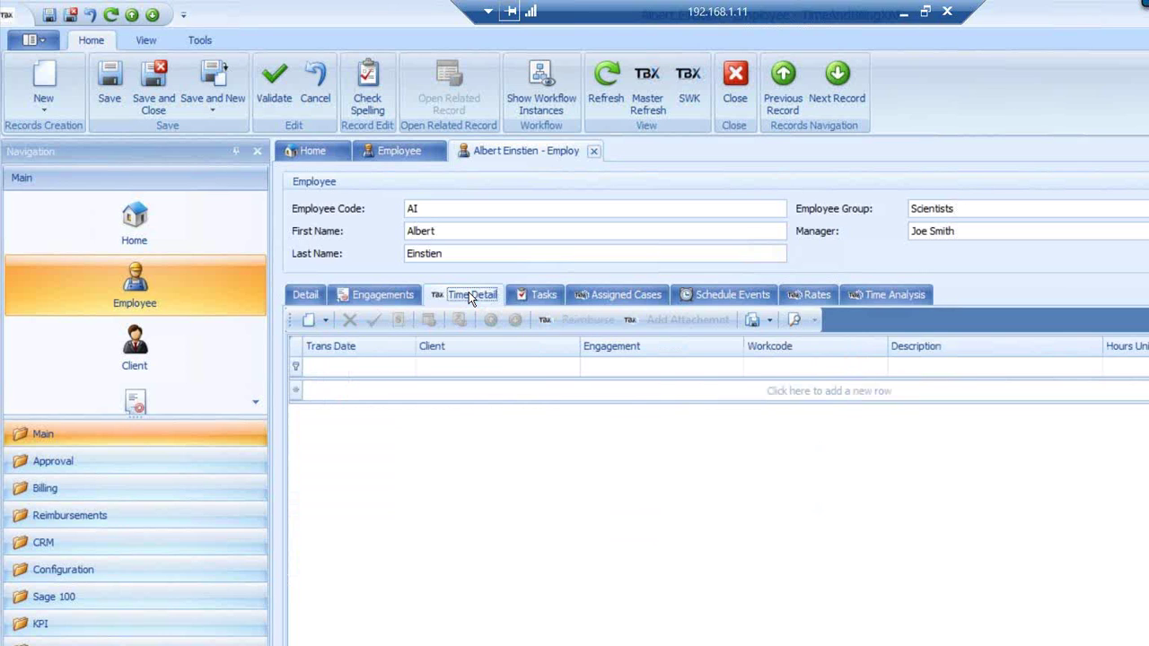
pyautogui.click(541, 296)
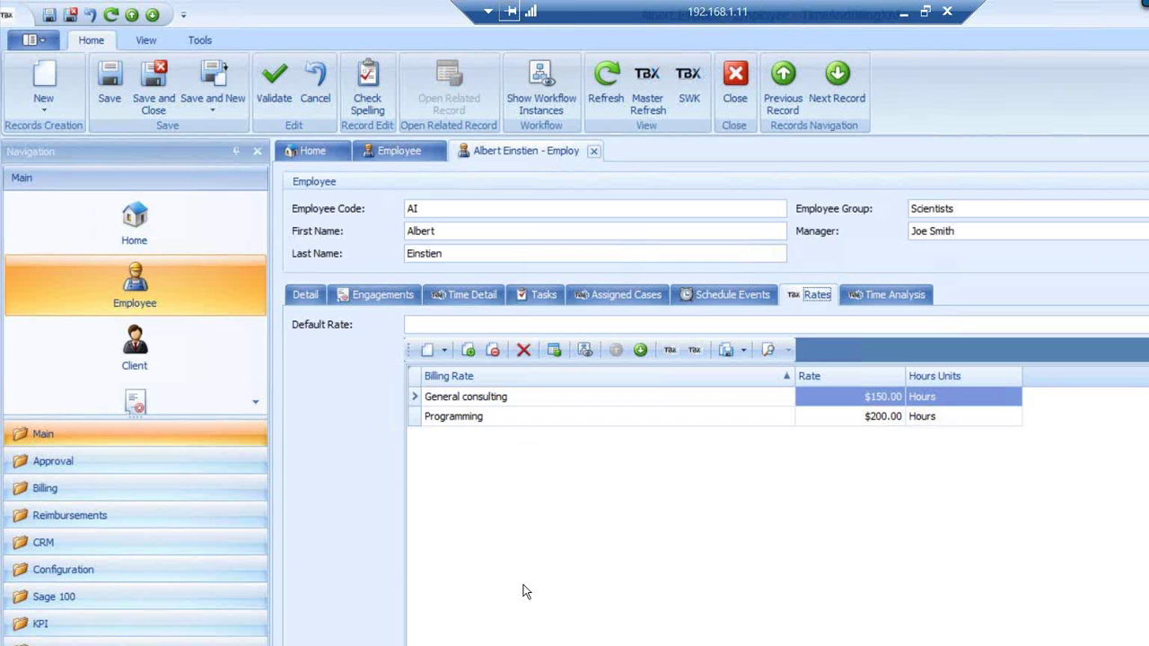
pyautogui.click(441, 401)
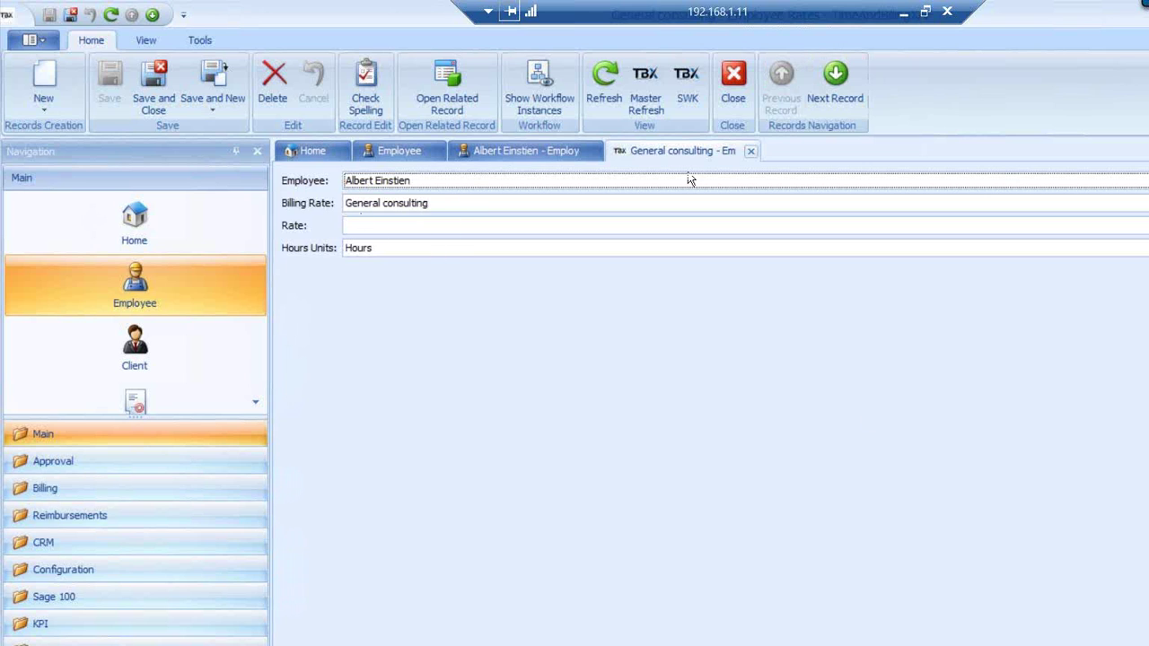
# Close the General consulting rate record and step through the employee's rates
pyautogui.click(751, 152)
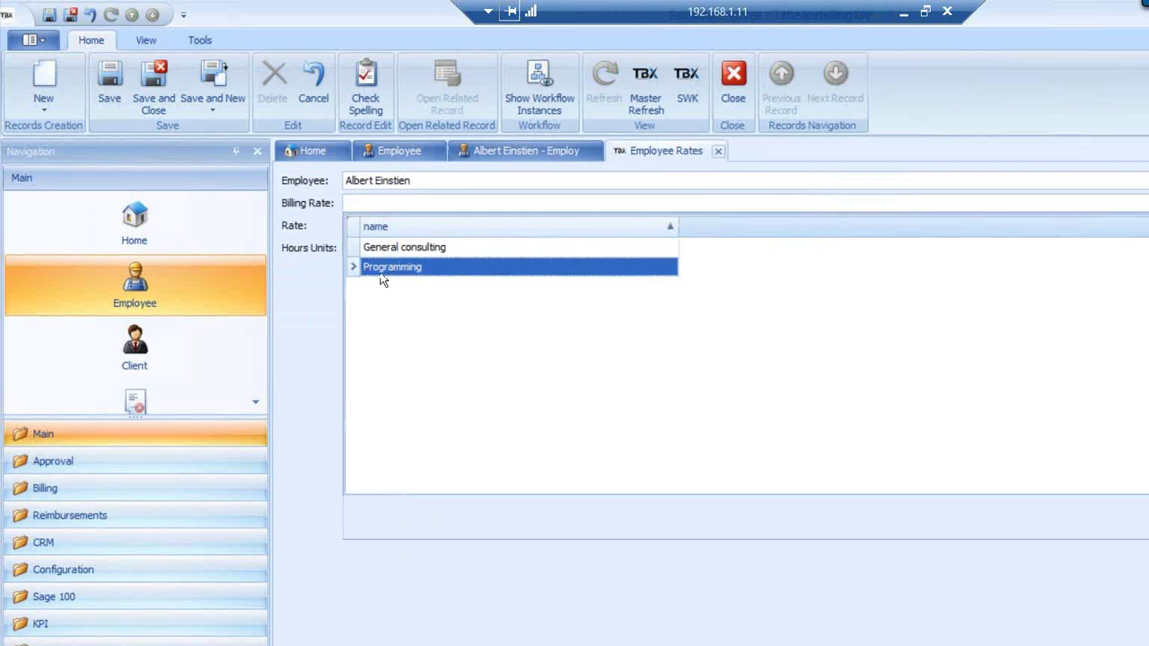
pyautogui.press('Up')
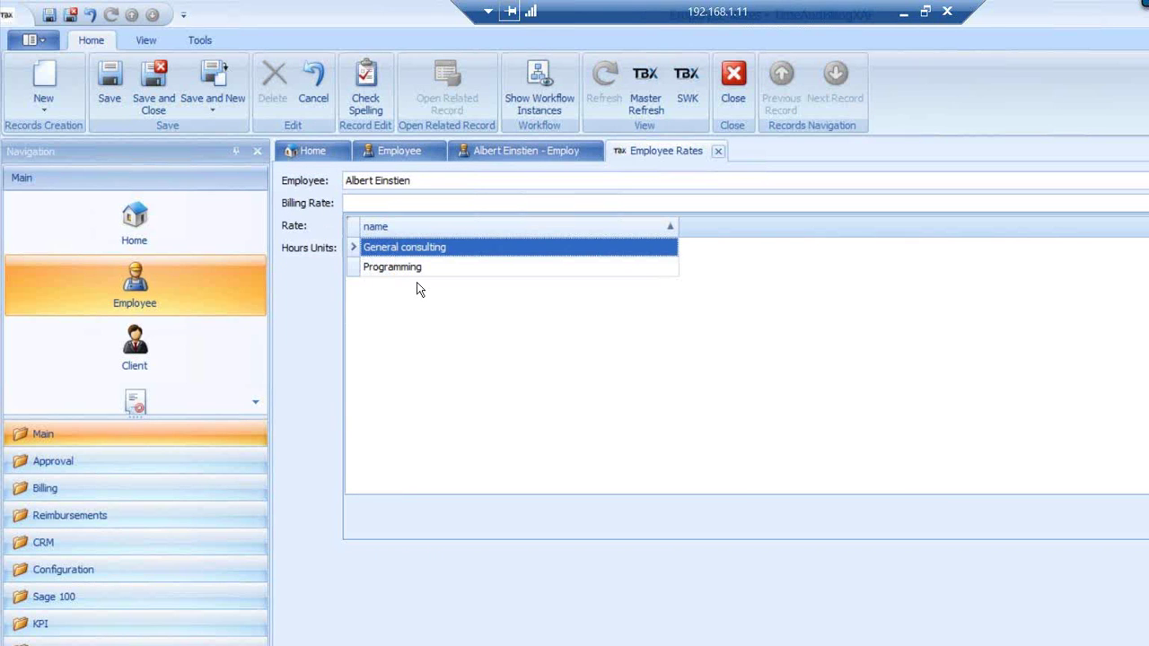
pyautogui.press('Down')
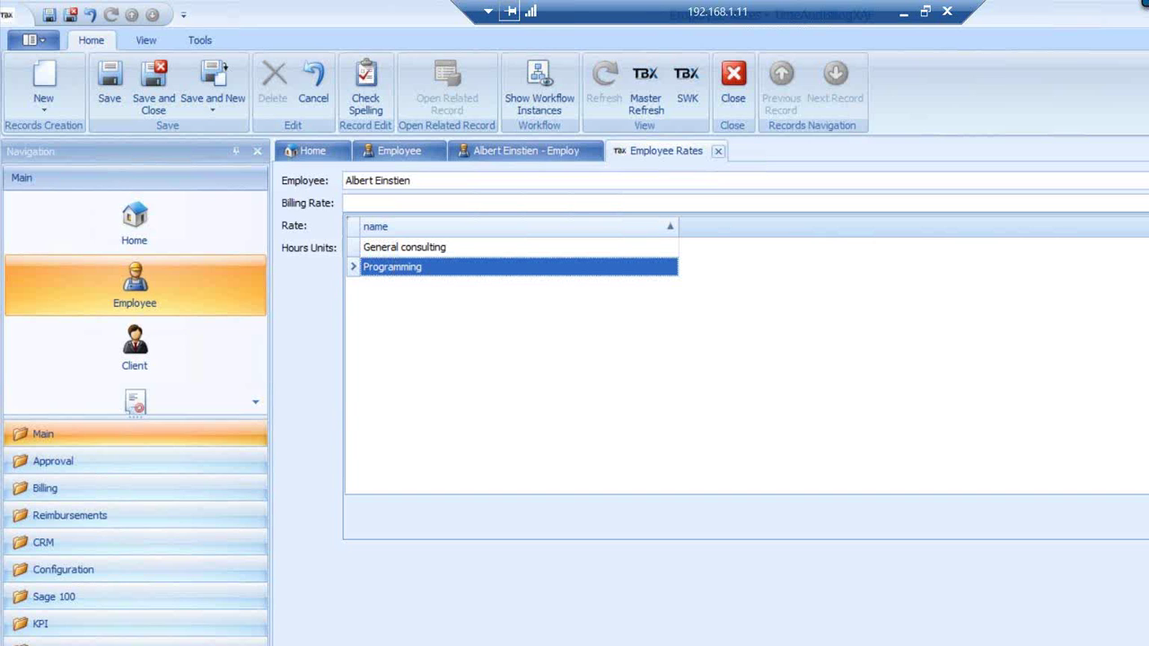
# Create a new HelpDesk billing rate of 150 and save it as the employee's rate
pyautogui.click(1140, 521)
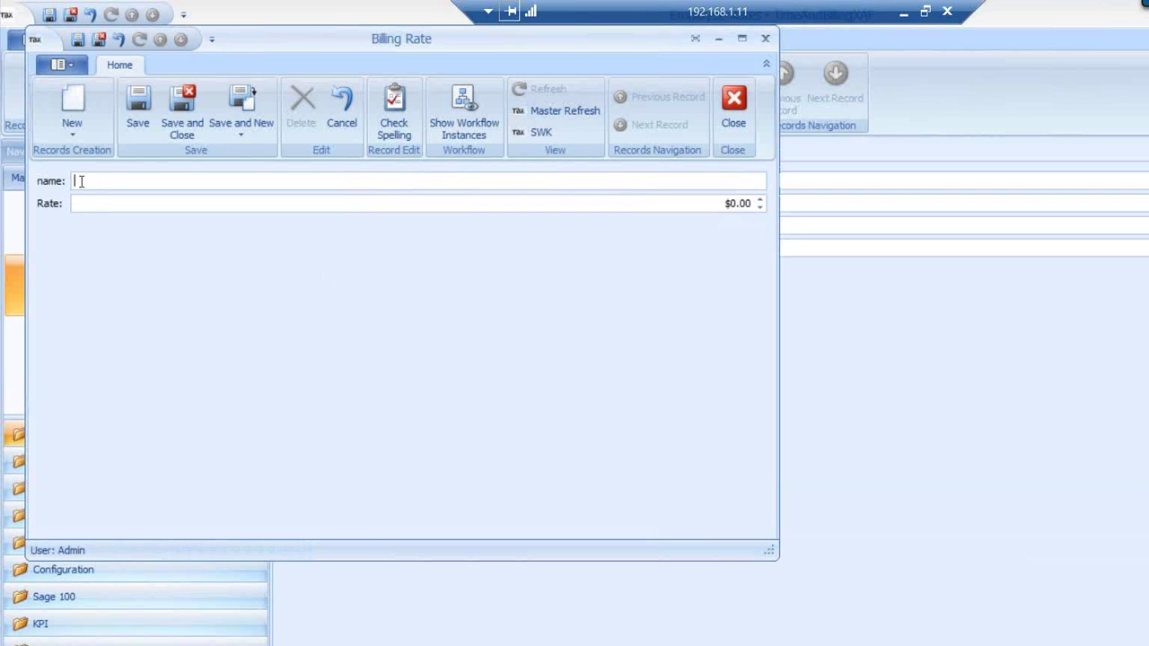
pyautogui.write('HelpDesk')
pyautogui.click(736, 203)
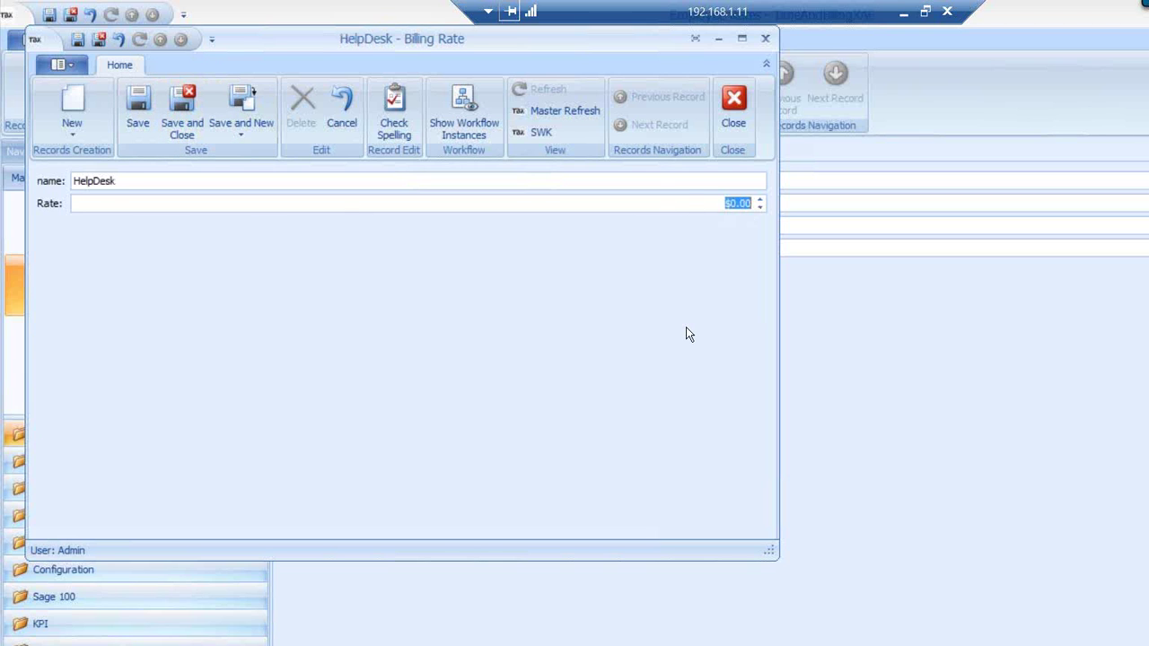
pyautogui.write('150')
pyautogui.click(182, 113)
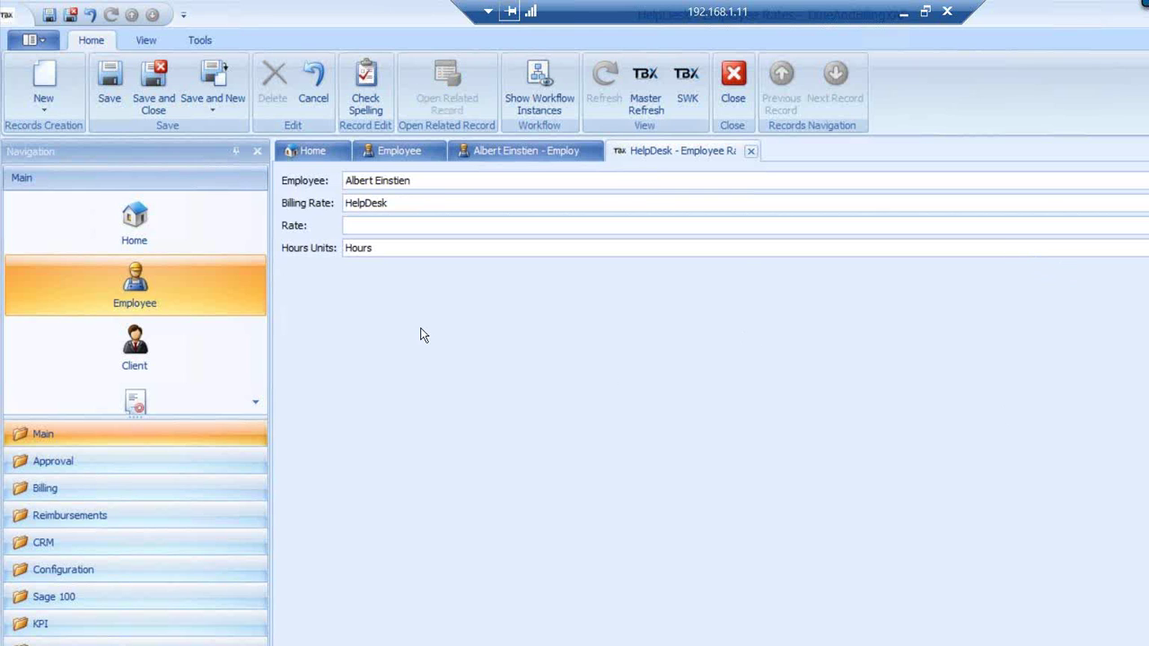
pyautogui.click(153, 82)
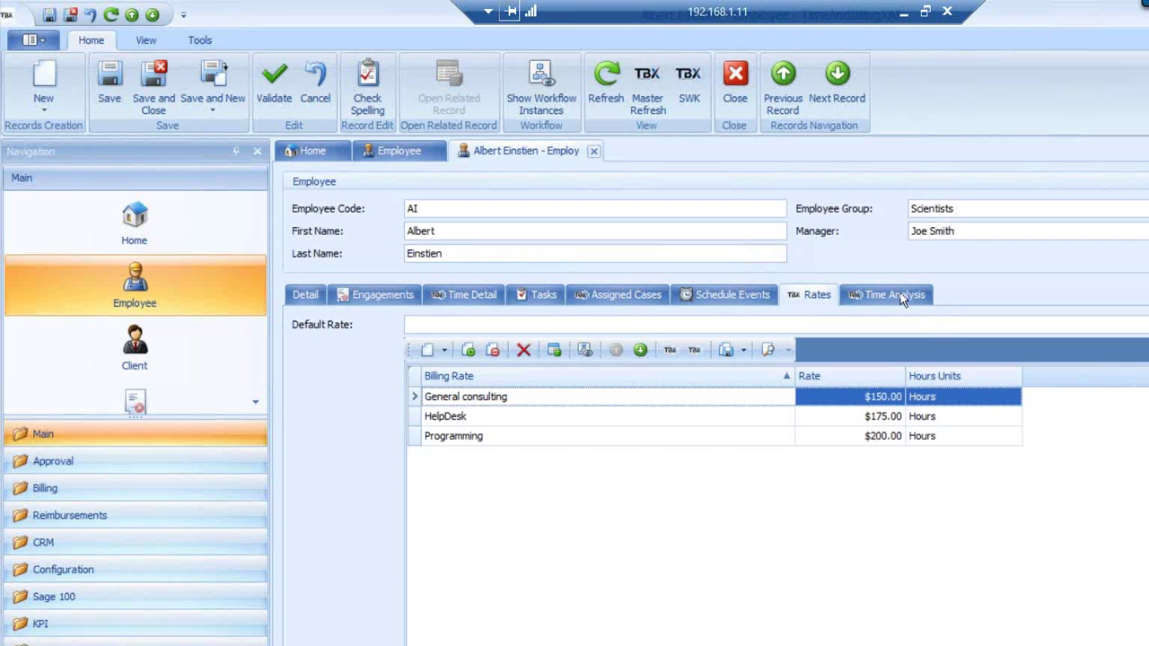
# Check the employee's time analysis, then save and close the employee record and list
pyautogui.click(889, 294)
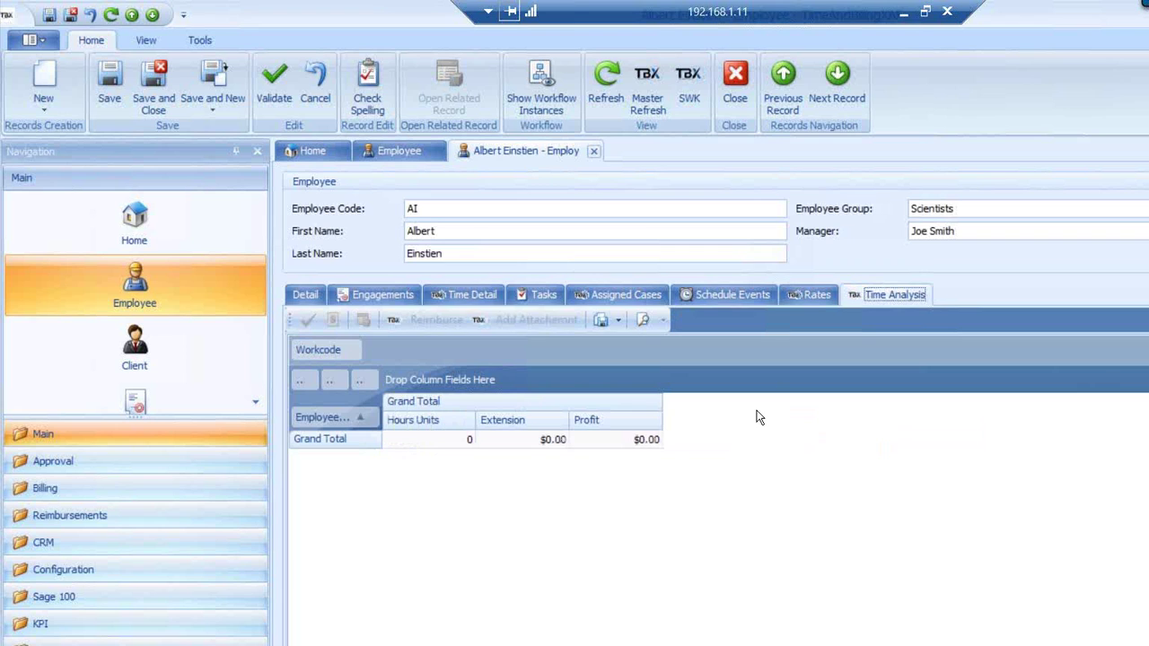
pyautogui.click(157, 81)
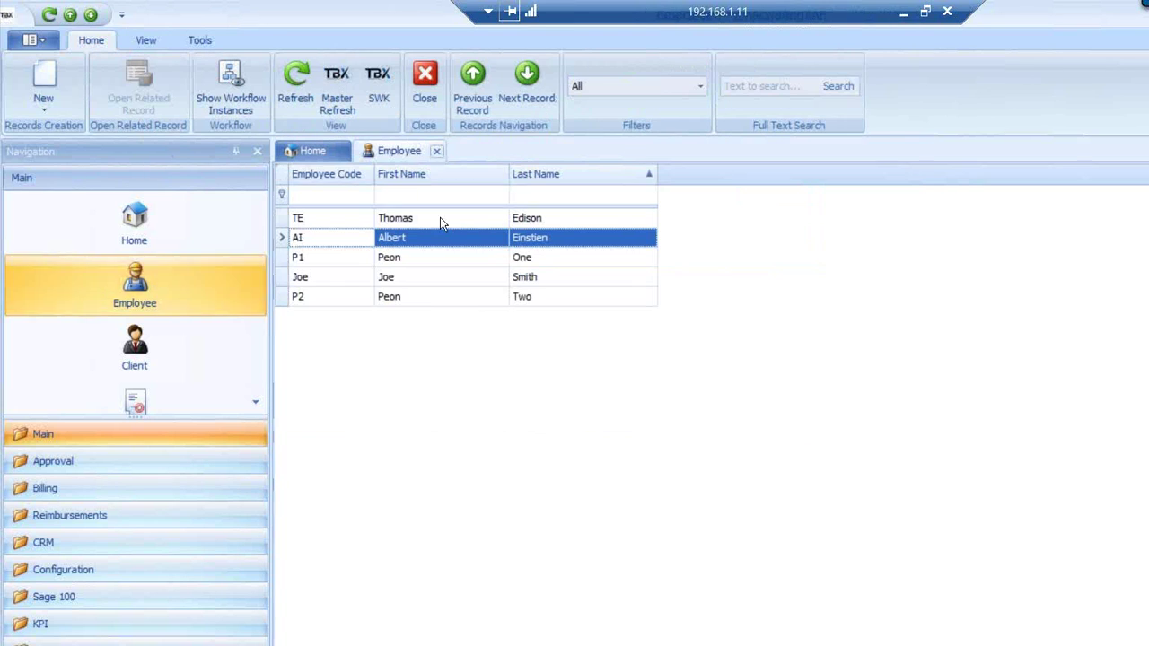
pyautogui.click(436, 151)
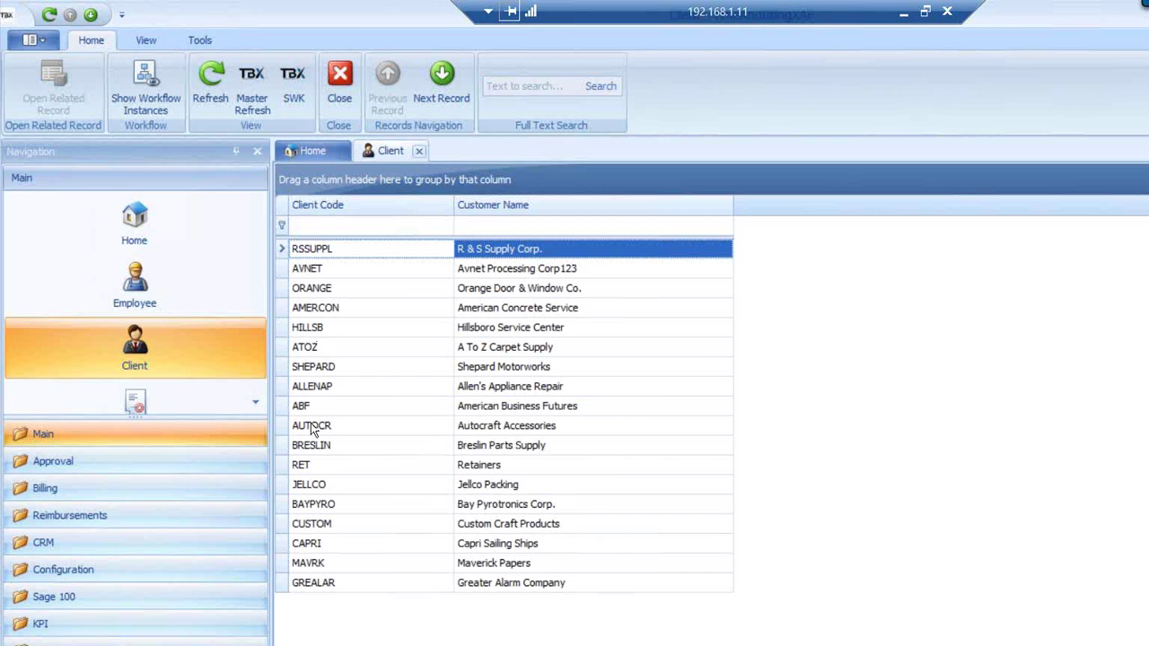
# Open the BRESLIN client record and put its billing on hold
pyautogui.click(314, 445)
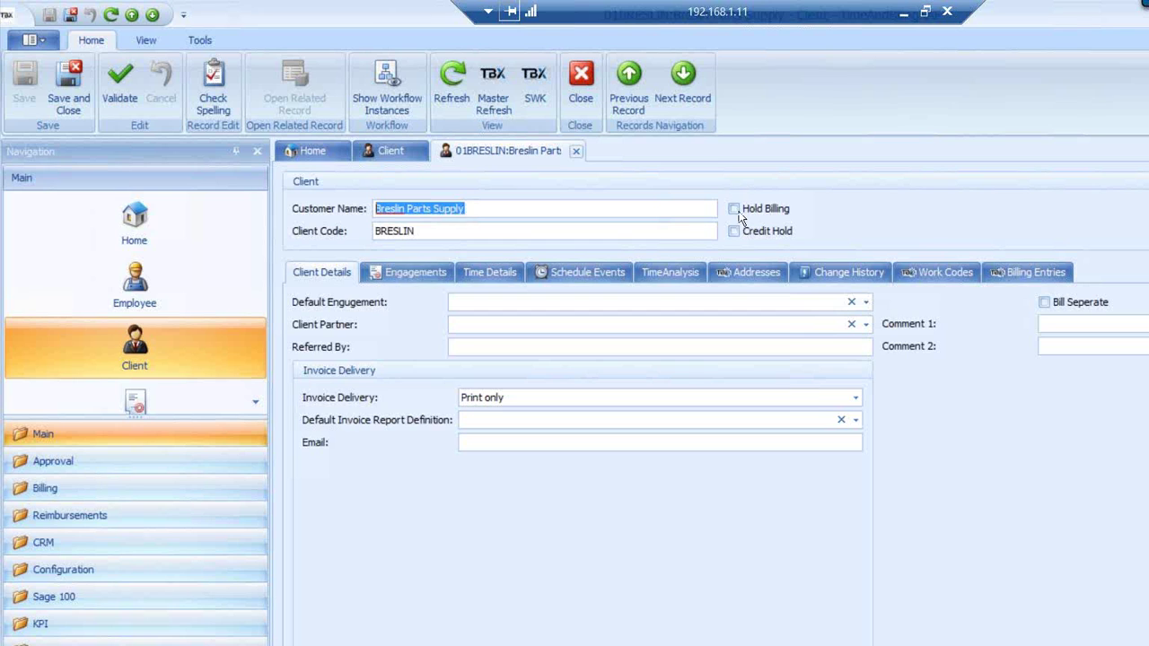
pyautogui.click(733, 210)
pyautogui.click(733, 209)
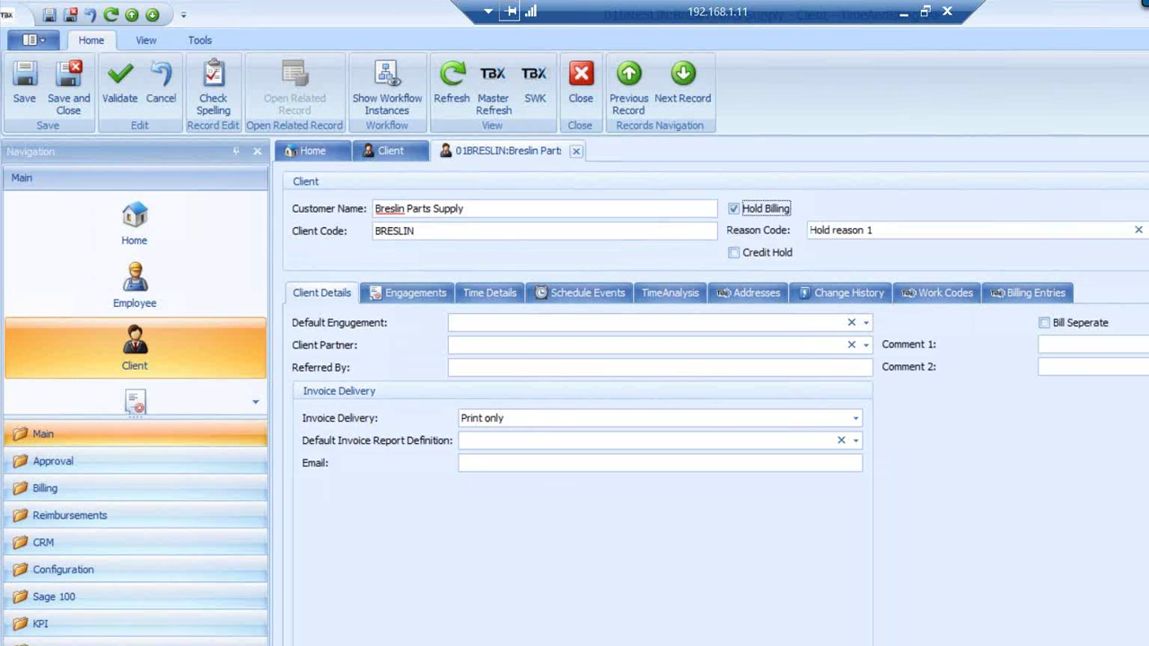
# Create a new hold reason code named 'hold reason 2'
pyautogui.click(1146, 231)
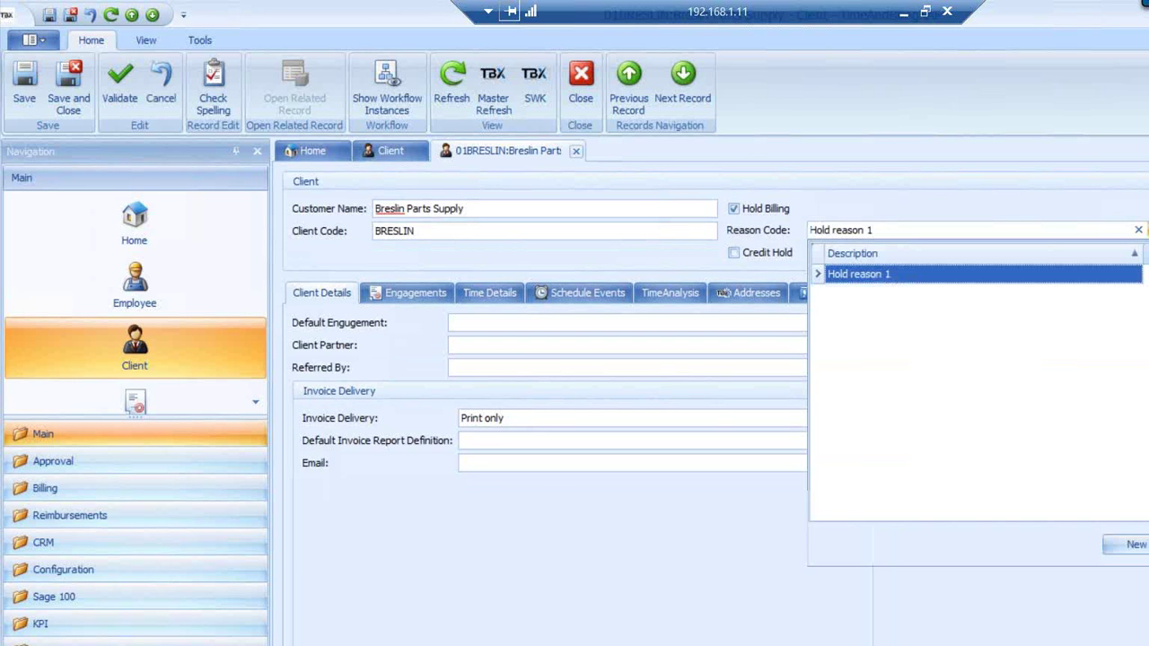
pyautogui.click(1137, 546)
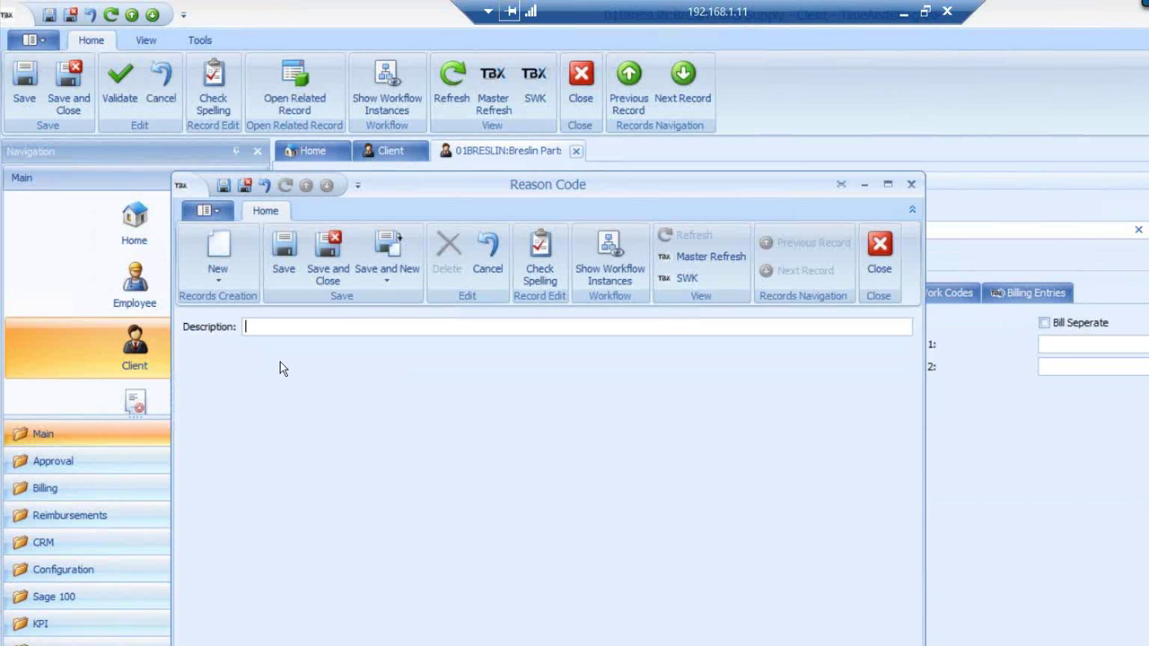
pyautogui.write('holde')
pyautogui.press('BackSpace')
pyautogui.write('reason 2')
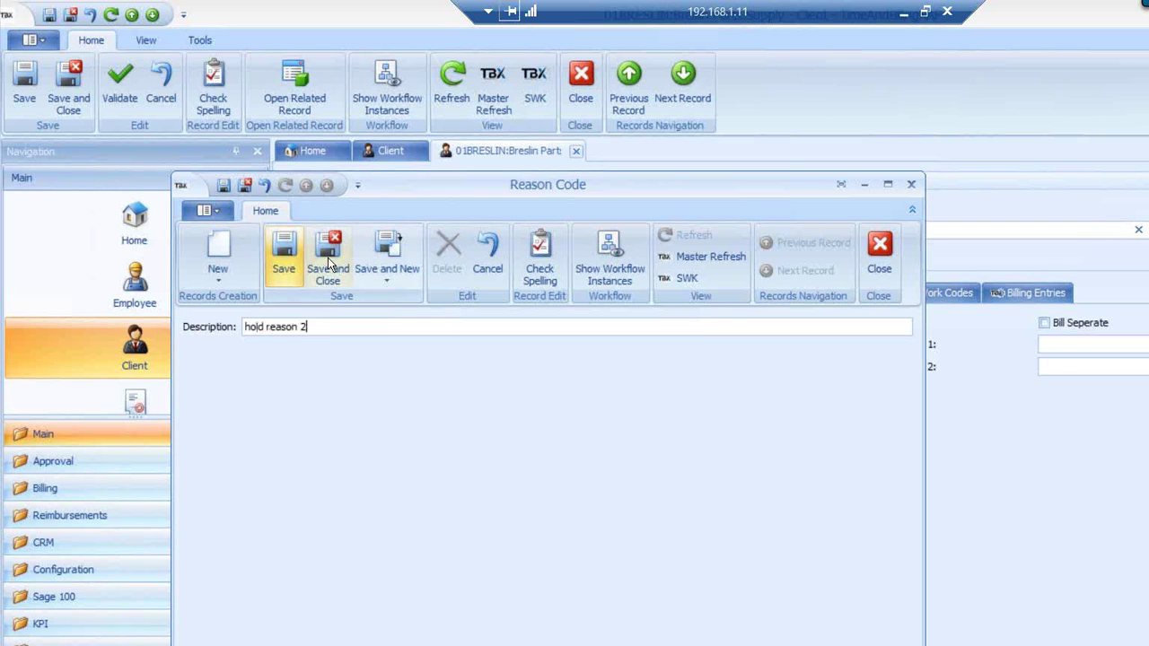
pyautogui.click(328, 258)
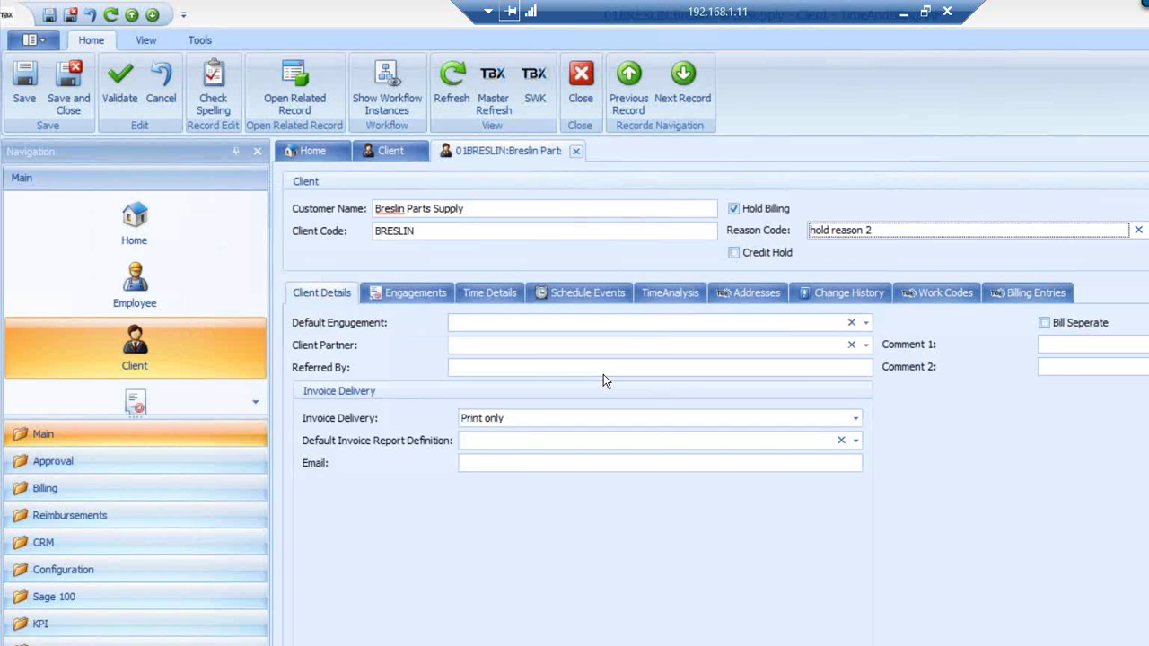
# Toggle Hold Billing several times, leaving it unchecked
pyautogui.click(734, 209)
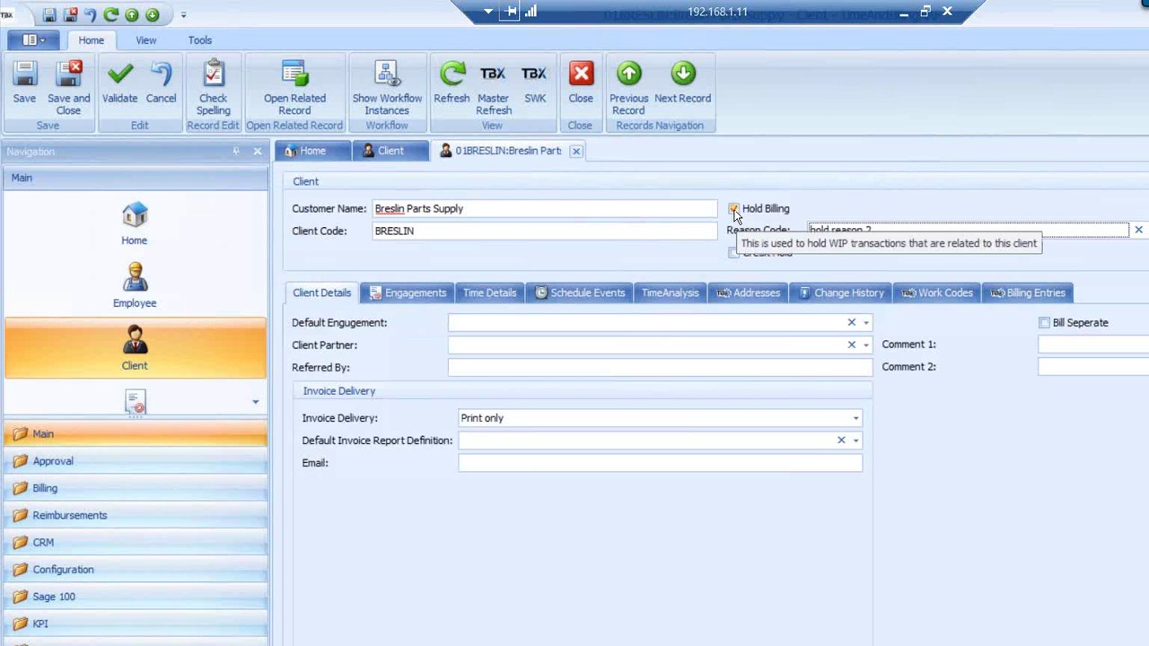
pyautogui.click(735, 209)
pyautogui.click(734, 209)
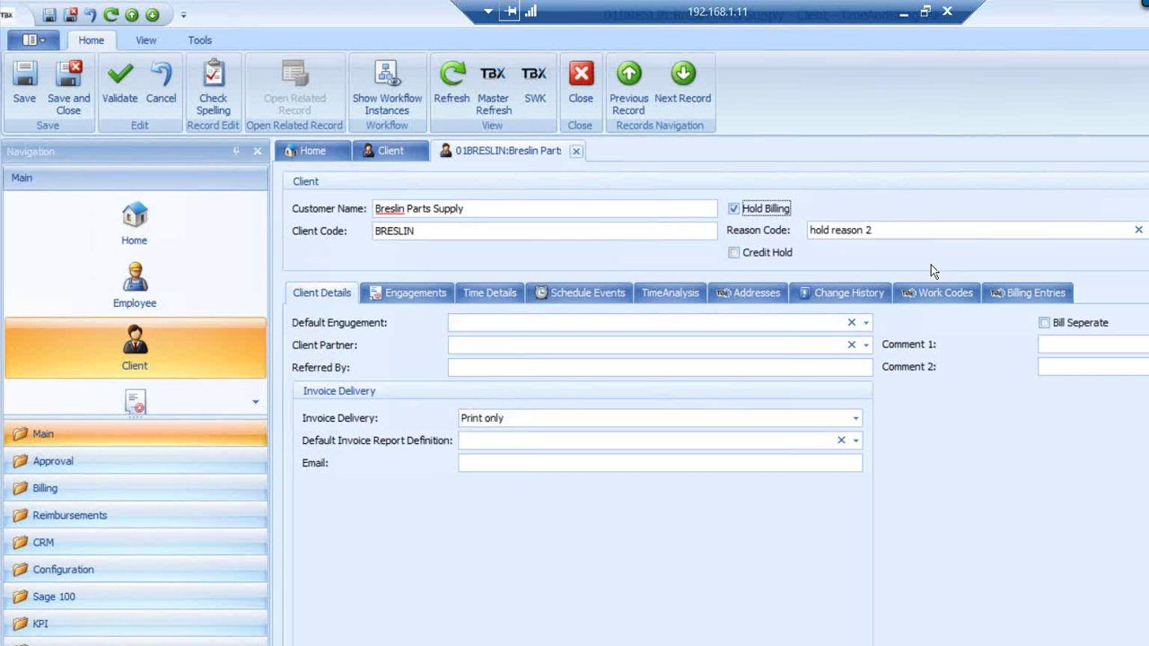
pyautogui.click(734, 209)
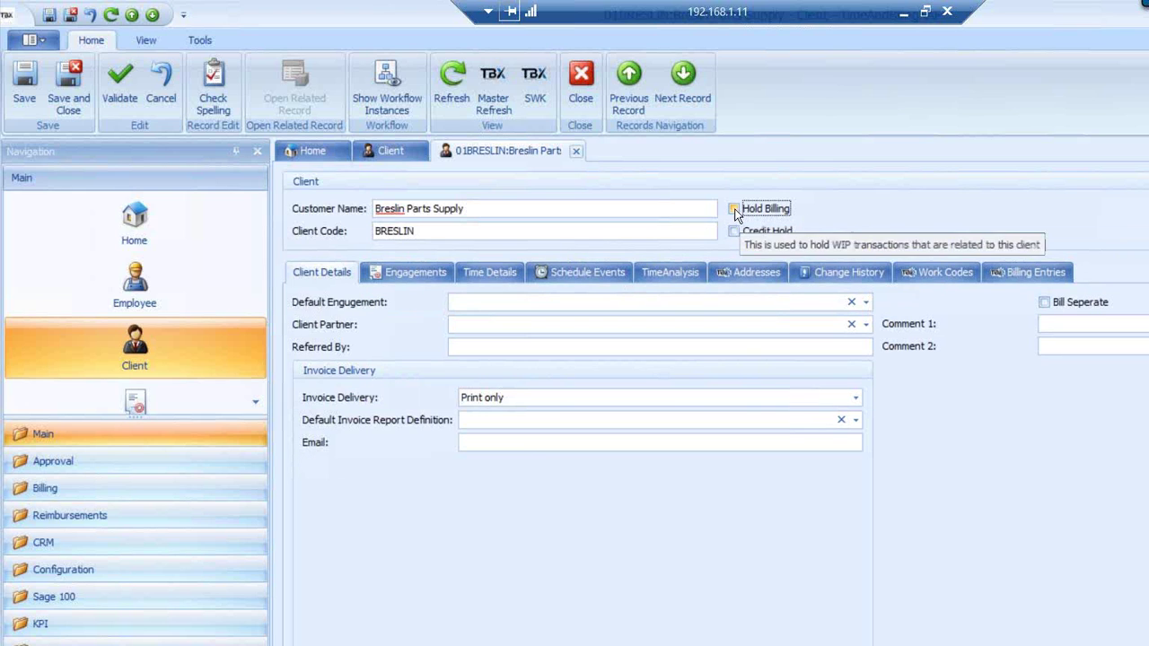
pyautogui.click(734, 209)
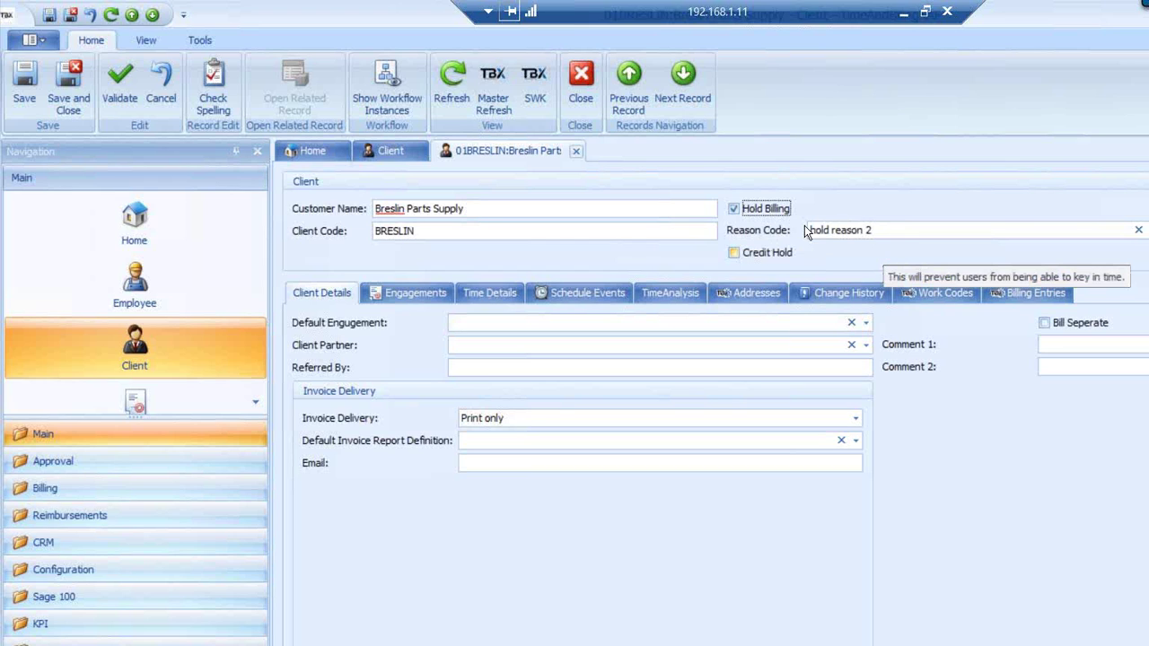
pyautogui.click(734, 210)
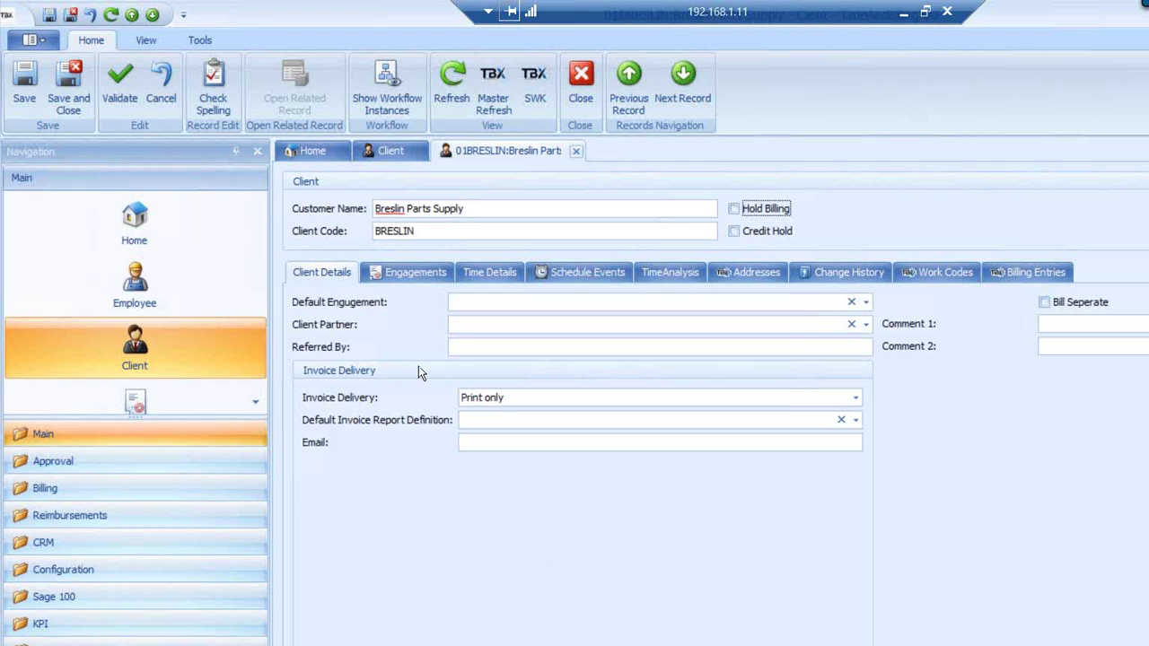
# Glance at the client's engagements, then return to Client Details and the Comment 1 field
pyautogui.click(409, 272)
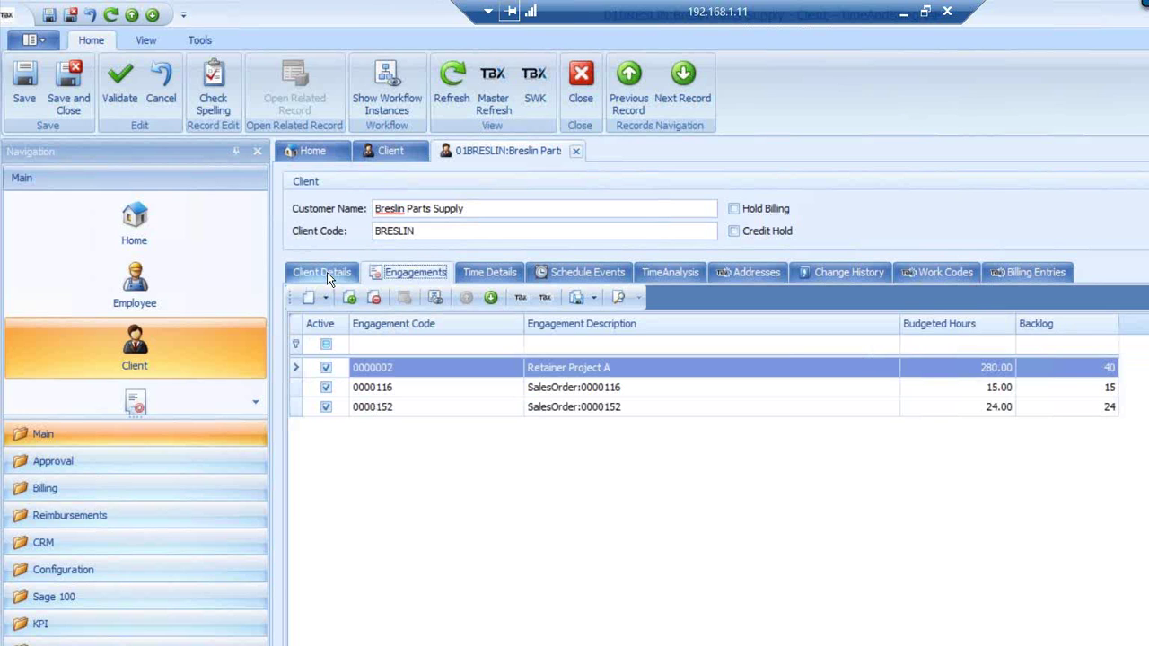
pyautogui.click(326, 272)
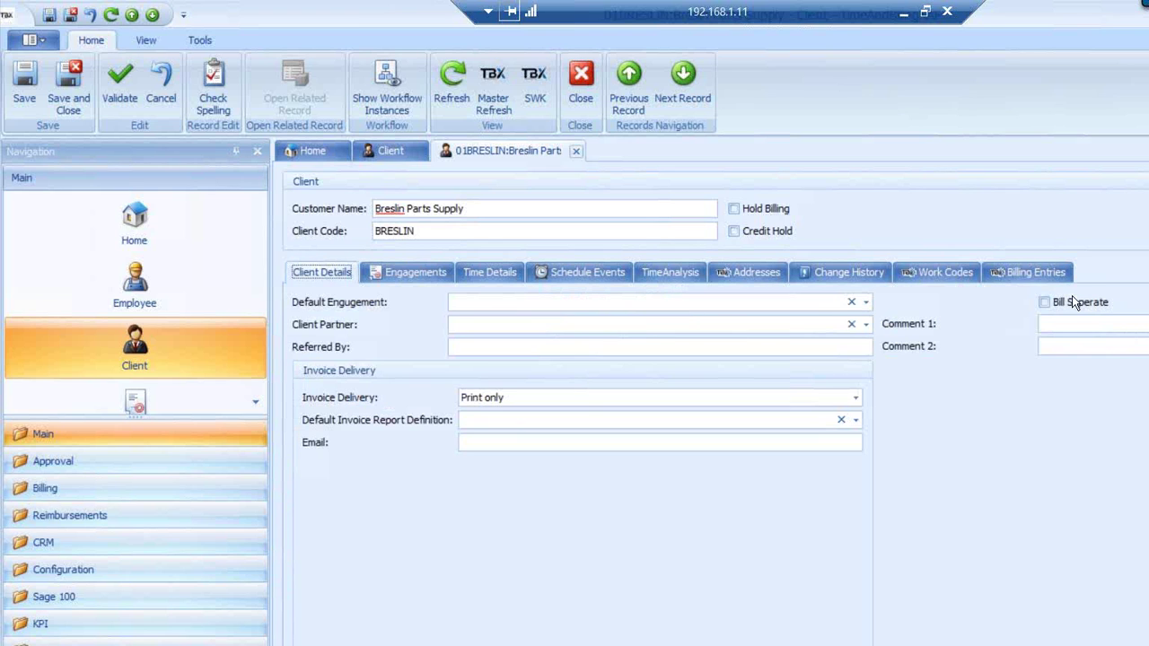
pyautogui.click(1044, 304)
pyautogui.click(1054, 322)
# Review invoice delivery and report definition options, keeping Print only and no report definition
pyautogui.click(856, 403)
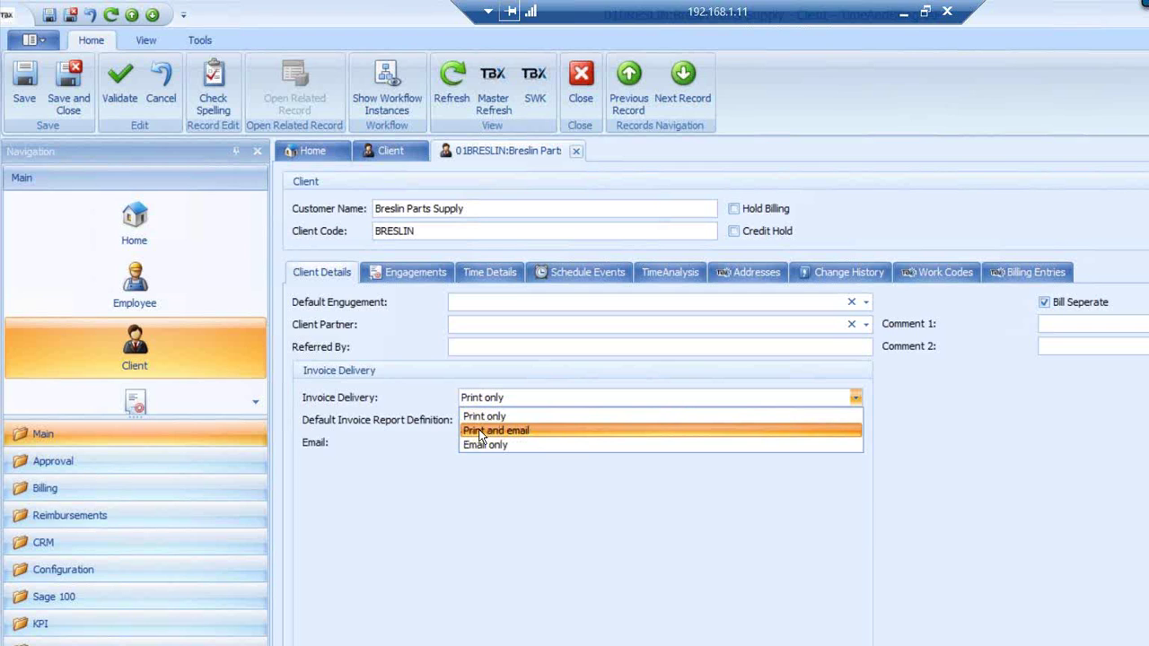
pyautogui.click(427, 458)
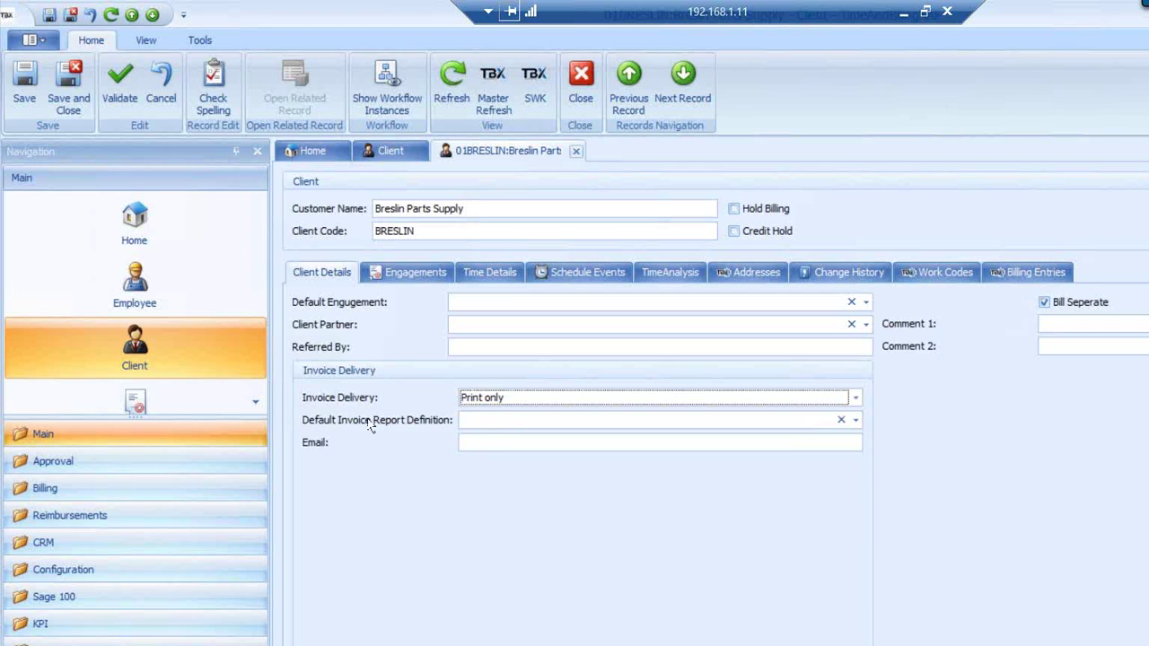
pyautogui.moveTo(477, 421)
pyautogui.click(857, 424)
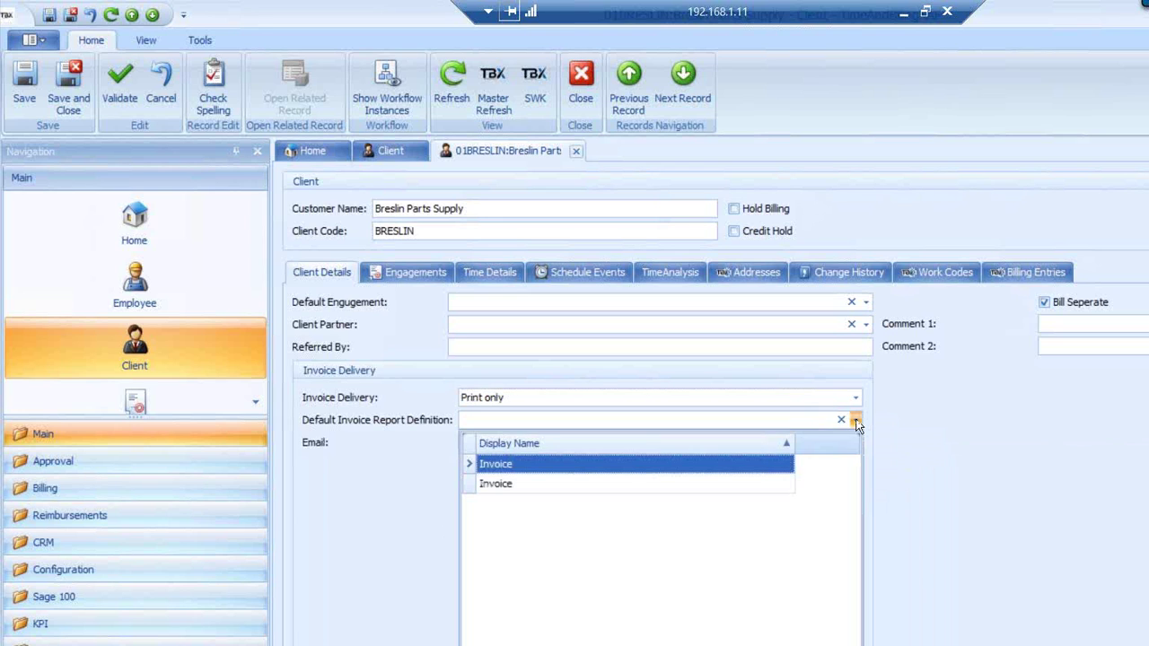
pyautogui.click(927, 446)
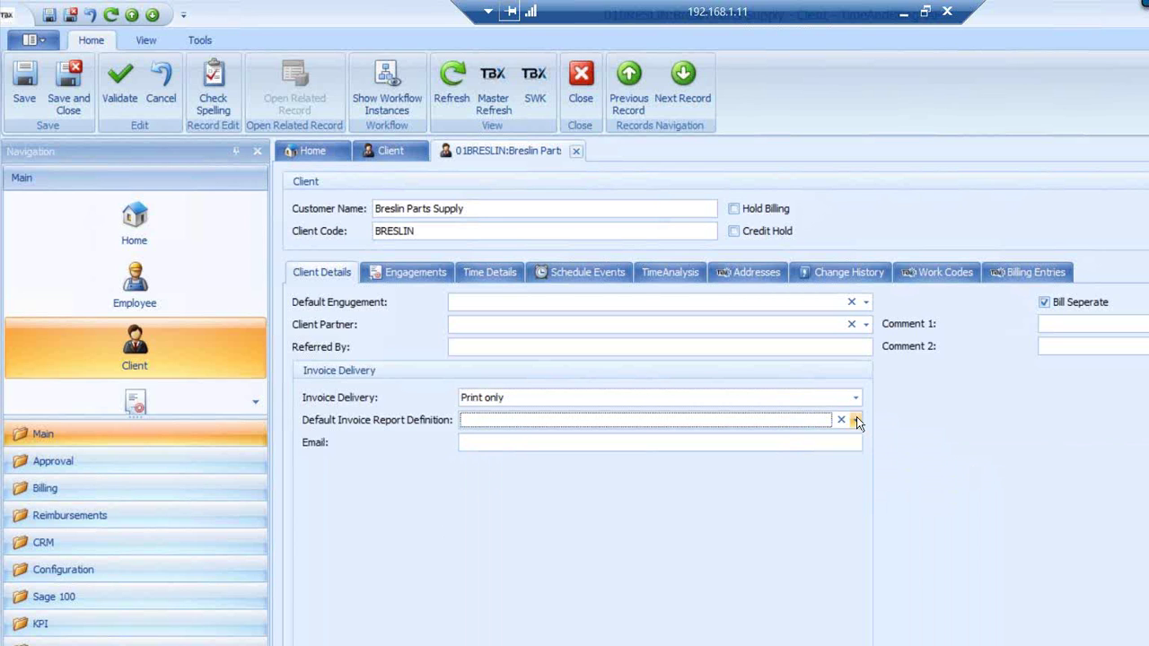
pyautogui.click(856, 419)
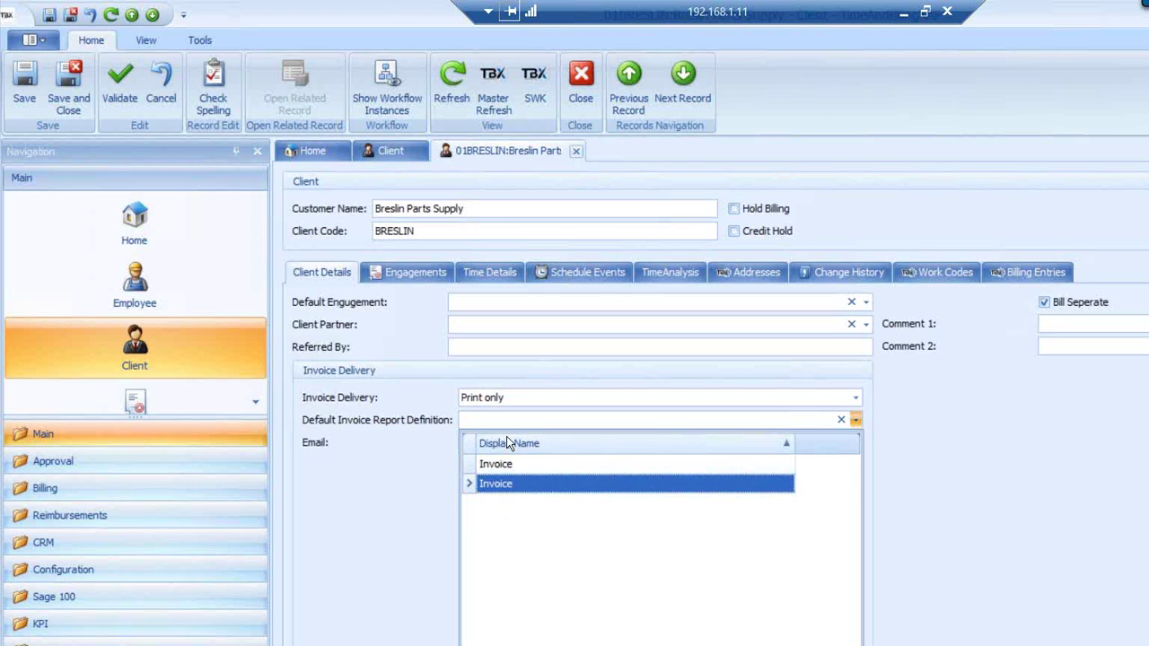
pyautogui.click(365, 552)
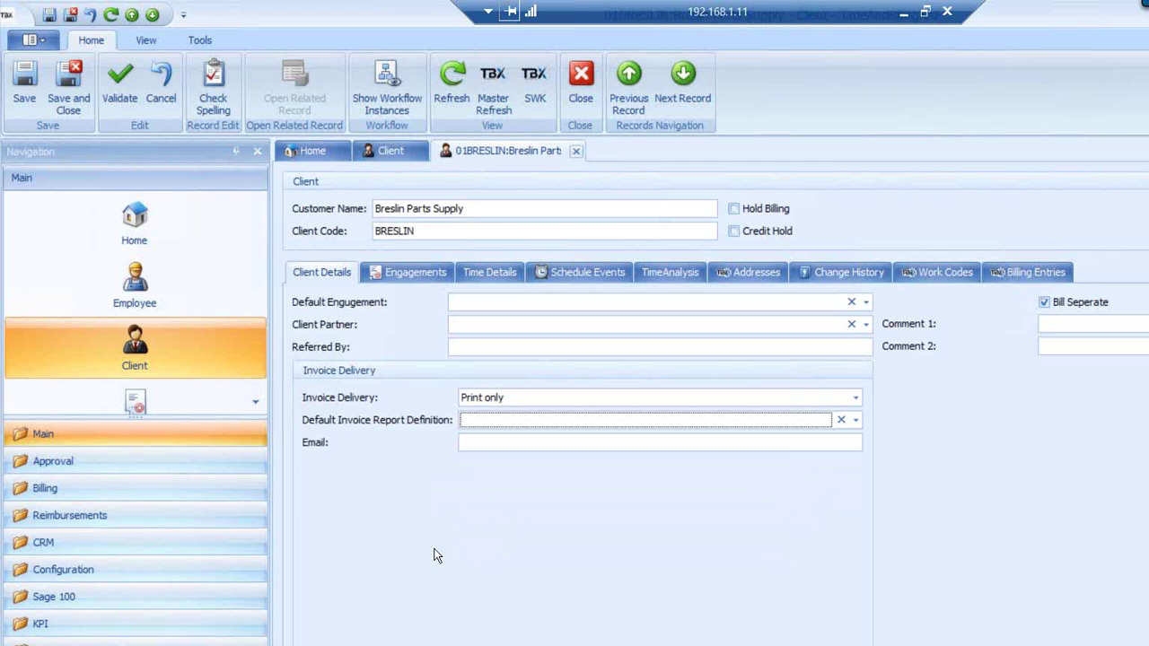
pyautogui.click(470, 442)
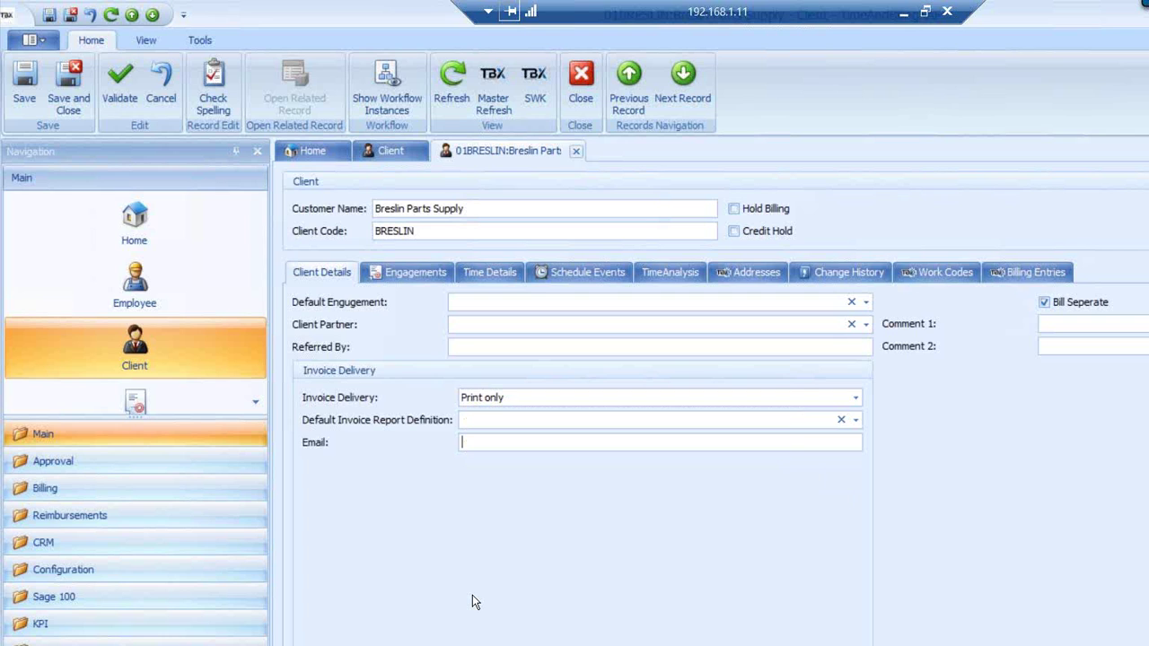
# In Customize Layout, drag Miscellaneous Fields 1–4 into the client form's right column
pyautogui.rightClick(540, 549)
pyautogui.click(579, 562)
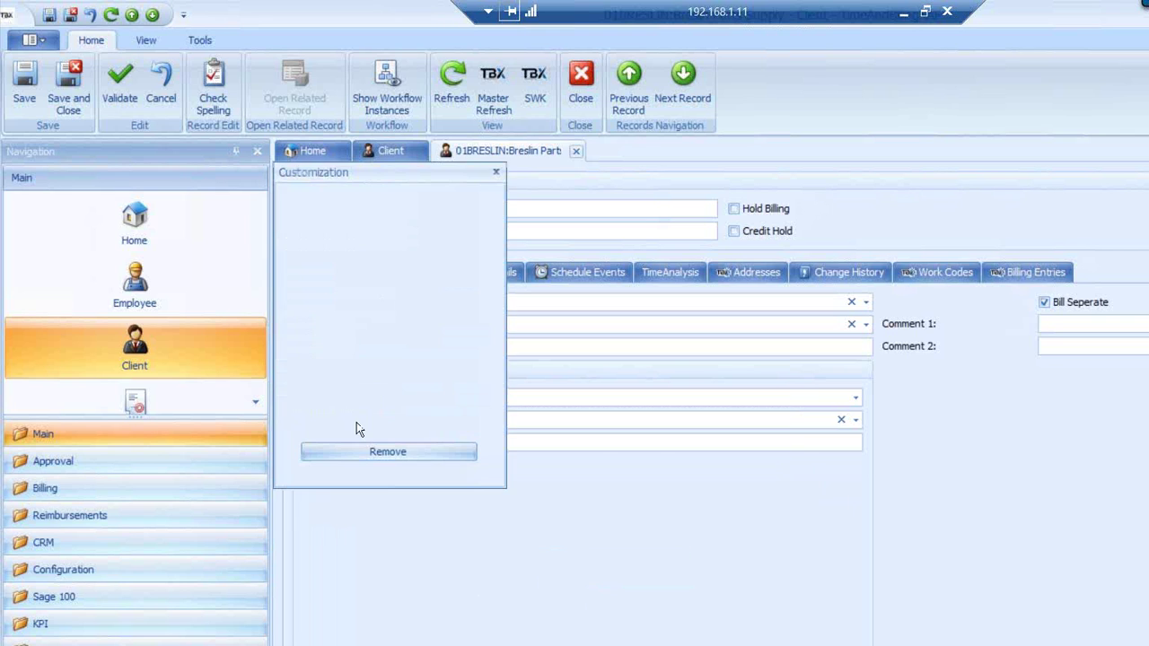
pyautogui.scroll(-3, 463, 370)
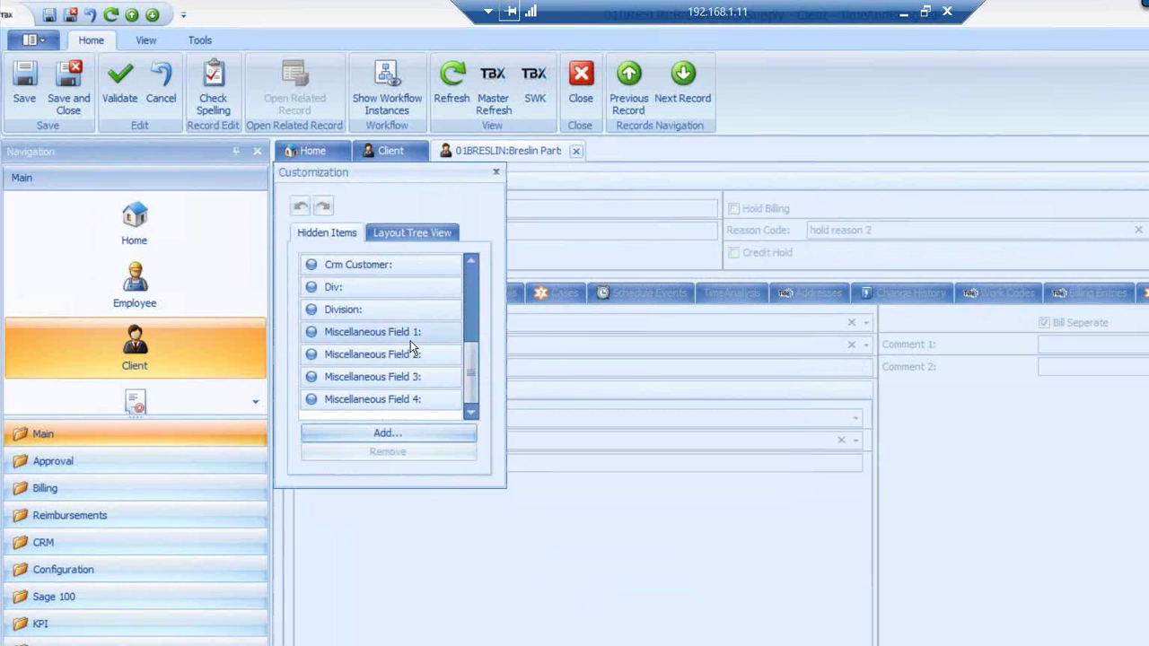
pyautogui.moveTo(410, 340); pyautogui.dragTo(997, 566)
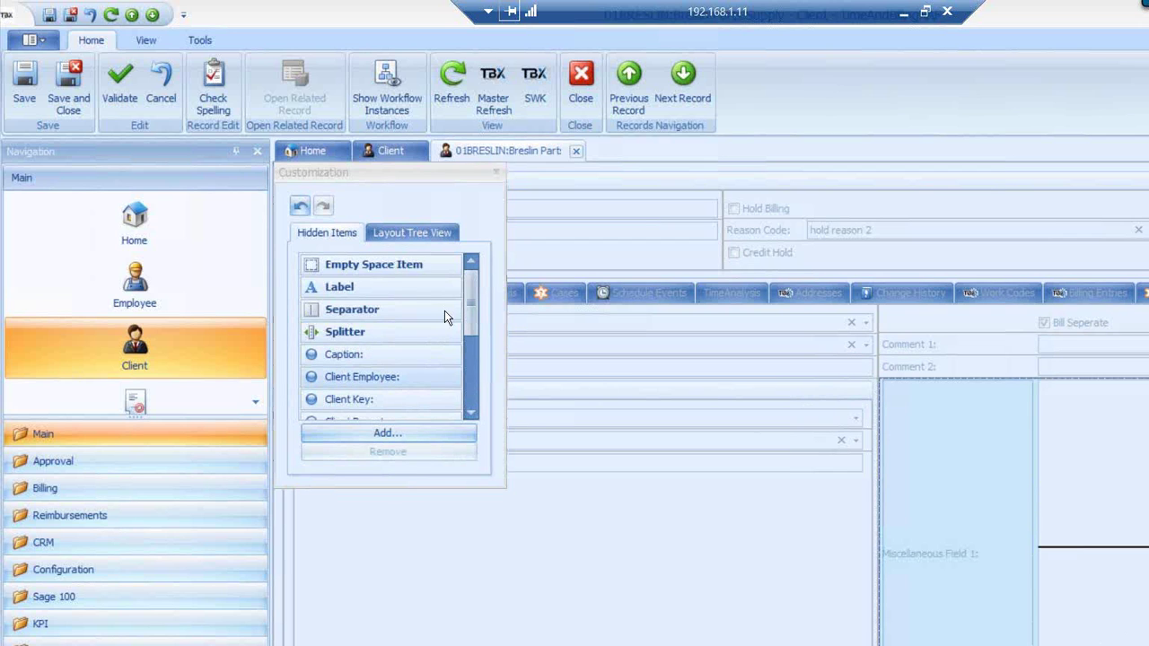
pyautogui.moveTo(469, 302); pyautogui.dragTo(457, 413)
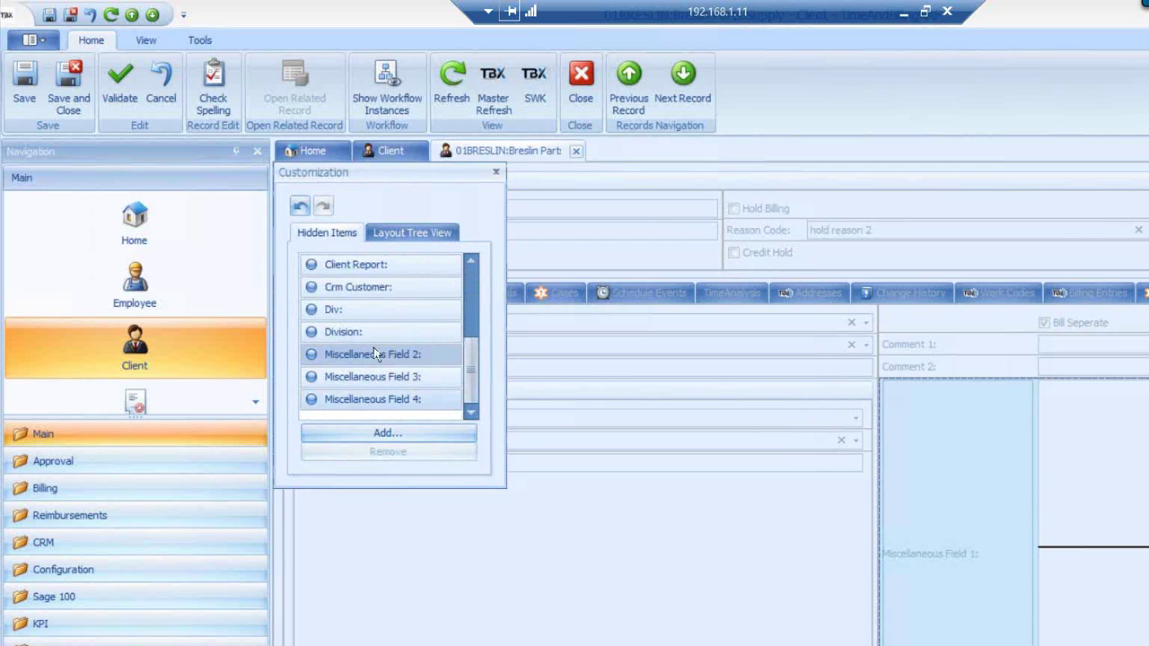
pyautogui.moveTo(387, 356); pyautogui.dragTo(957, 620)
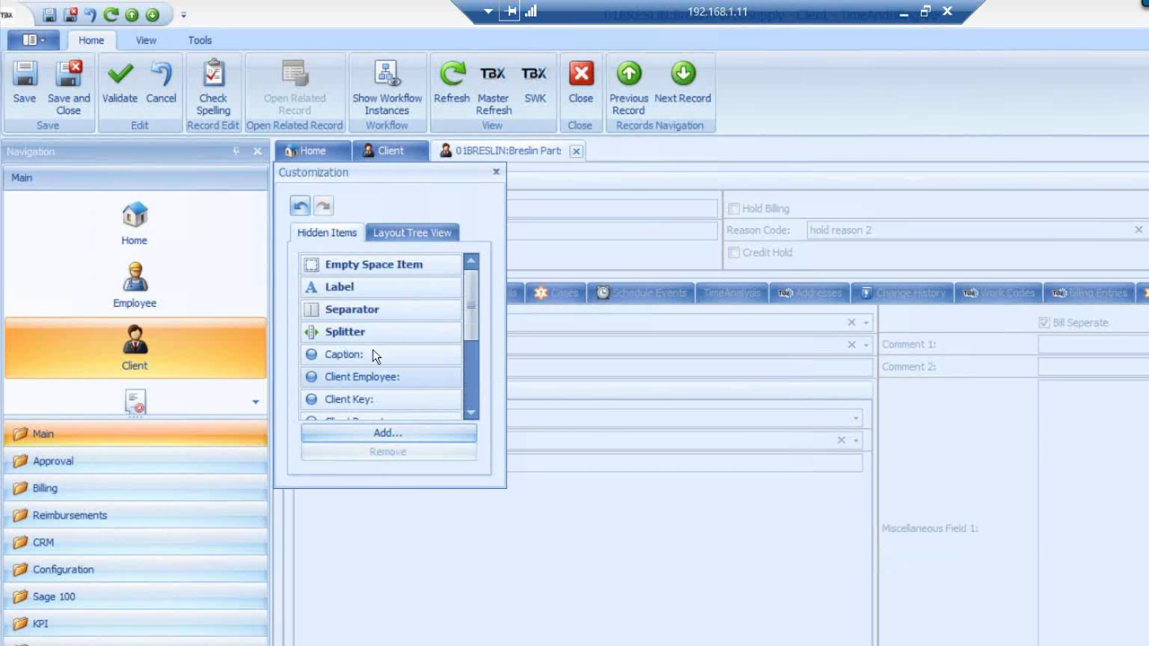
pyautogui.moveTo(468, 339); pyautogui.dragTo(468, 411)
pyautogui.moveTo(380, 381); pyautogui.dragTo(927, 635)
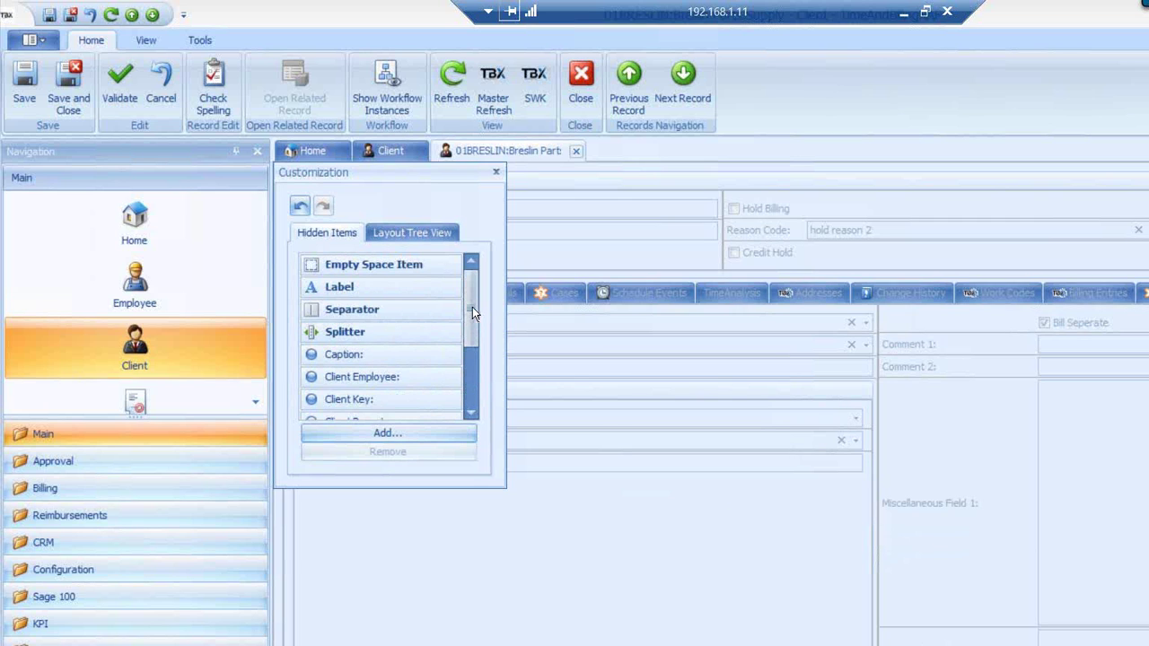
pyautogui.moveTo(472, 307); pyautogui.dragTo(472, 361)
pyautogui.moveTo(380, 399); pyautogui.dragTo(645, 547)
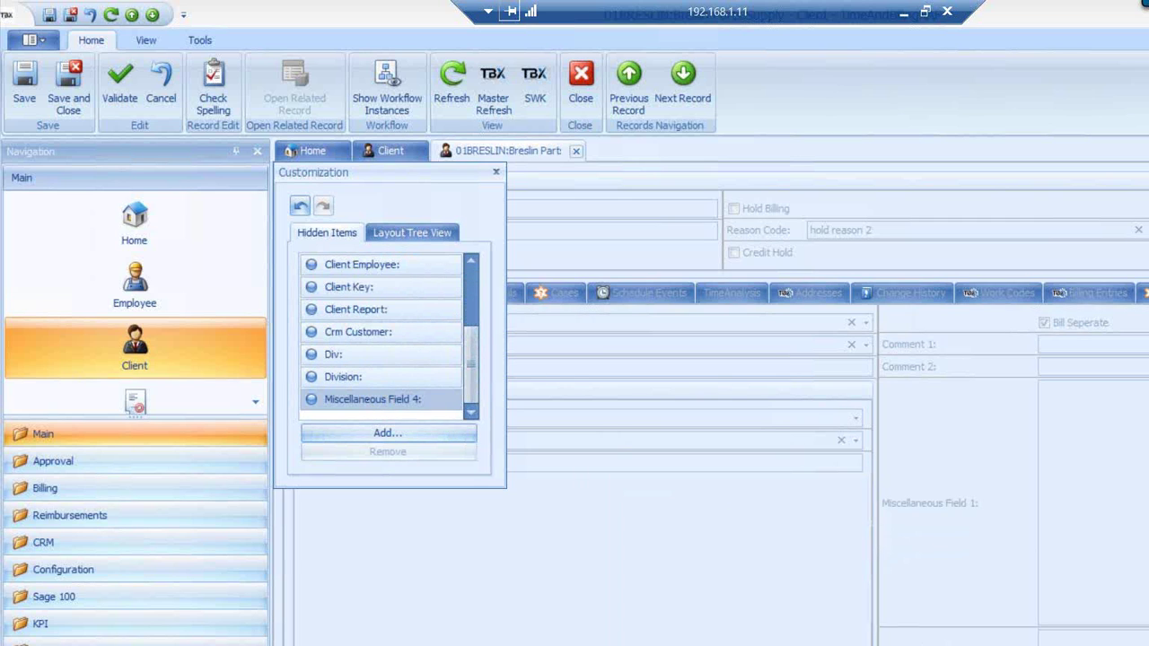
pyautogui.moveTo(645, 546); pyautogui.dragTo(1079, 413)
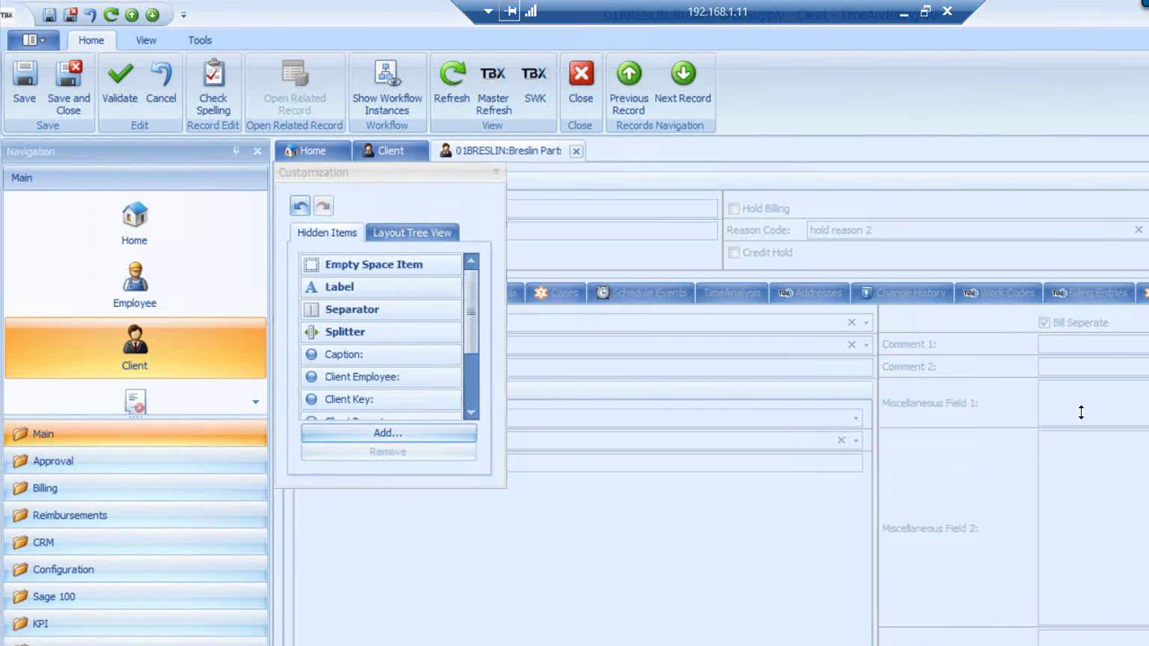
# Shrink Miscellaneous Fields 2–4 to single rows, add an Empty Space Item, and close Customization
pyautogui.moveTo(1075, 626); pyautogui.dragTo(1077, 477)
pyautogui.moveTo(1075, 592); pyautogui.dragTo(1077, 508)
pyautogui.moveTo(369, 265); pyautogui.dragTo(978, 644)
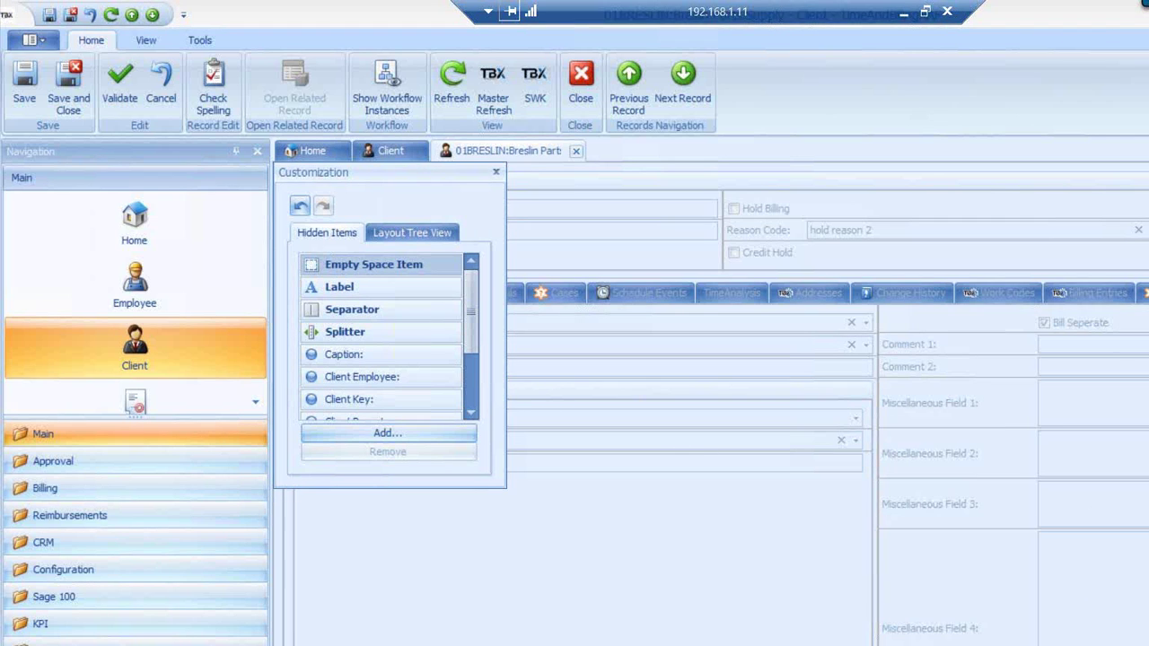
pyautogui.moveTo(1075, 643); pyautogui.dragTo(1089, 554)
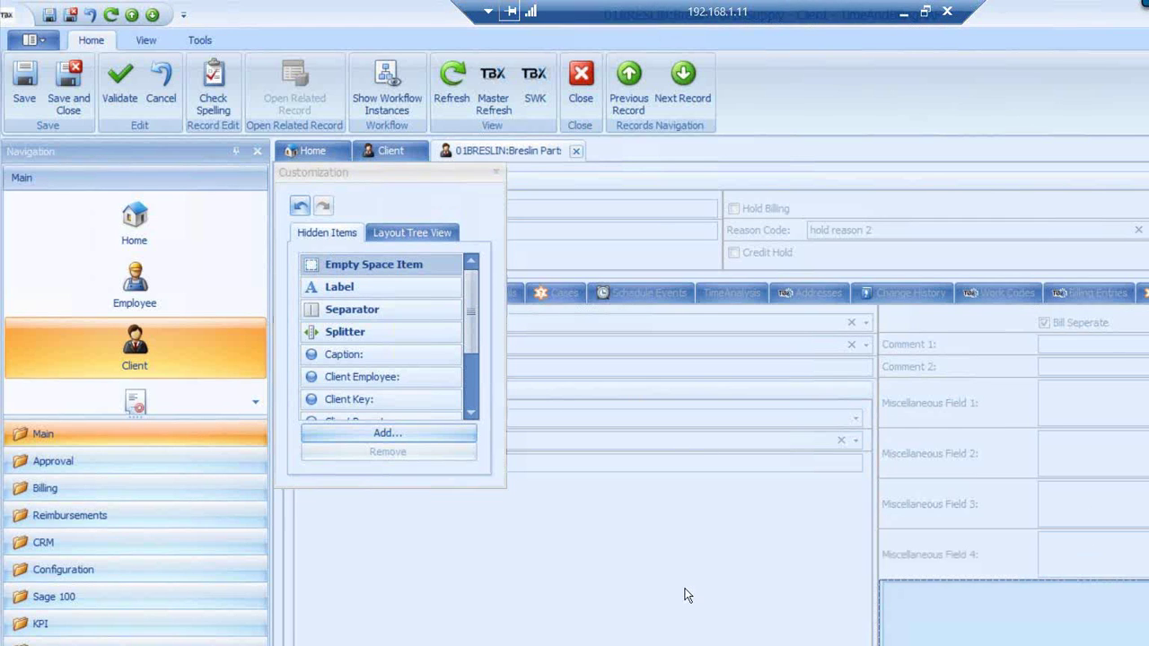
pyautogui.click(685, 589)
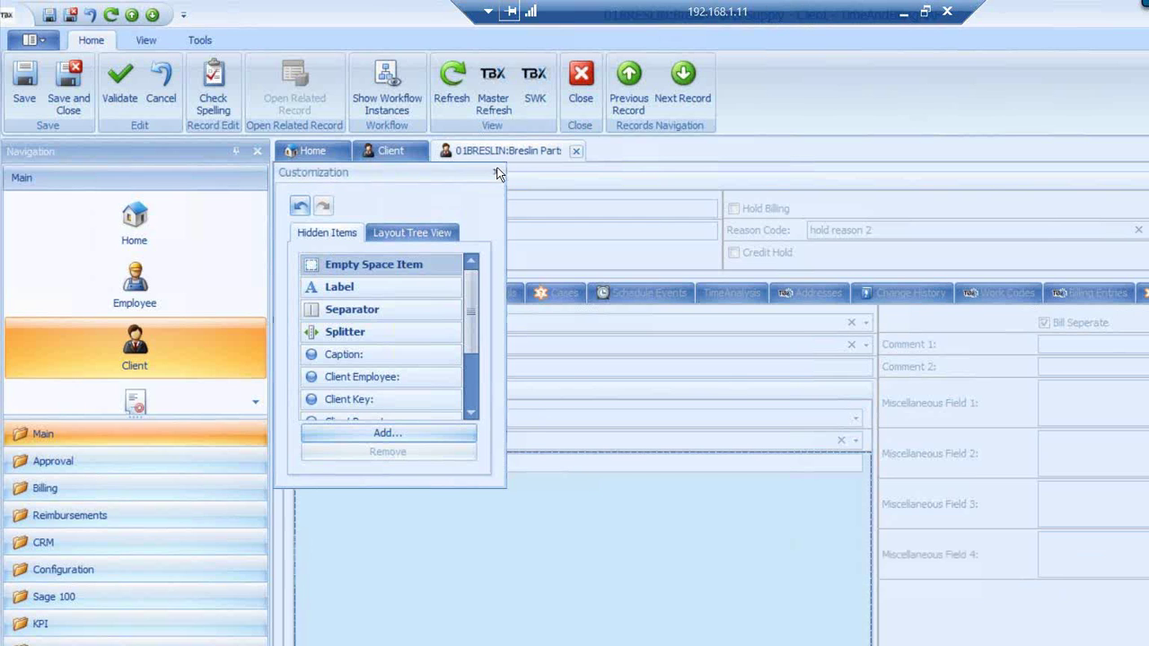
pyautogui.click(497, 171)
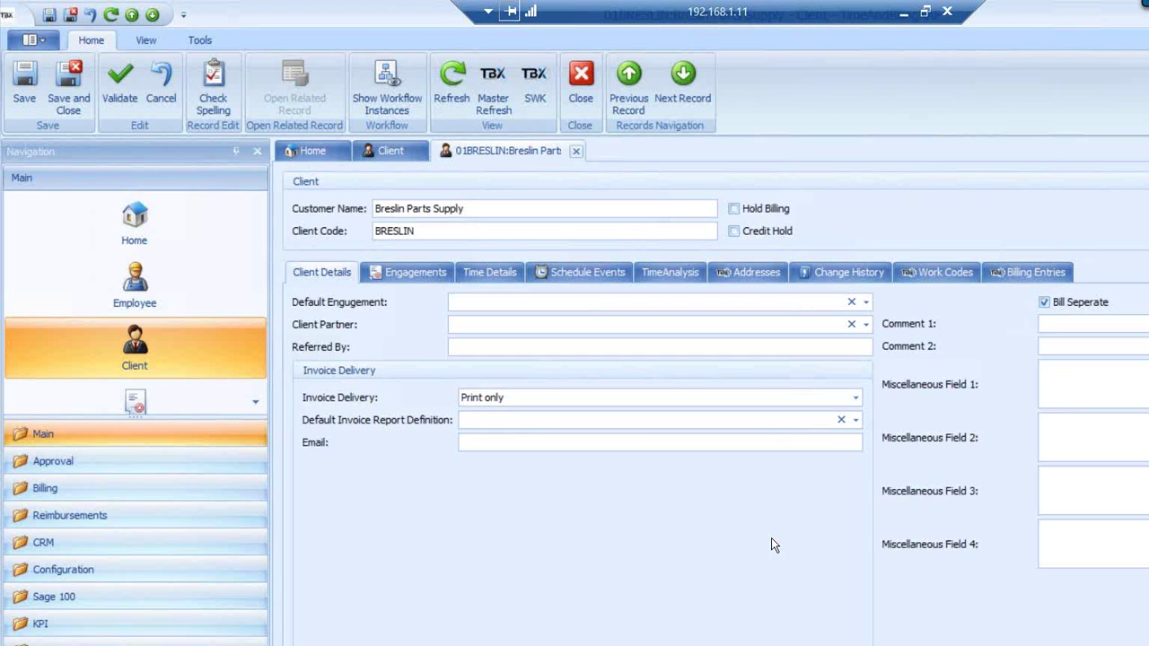
# Look through the client's Engagements, Time Details and Schedule Events, ending on the empty Addresses tab
pyautogui.click(415, 272)
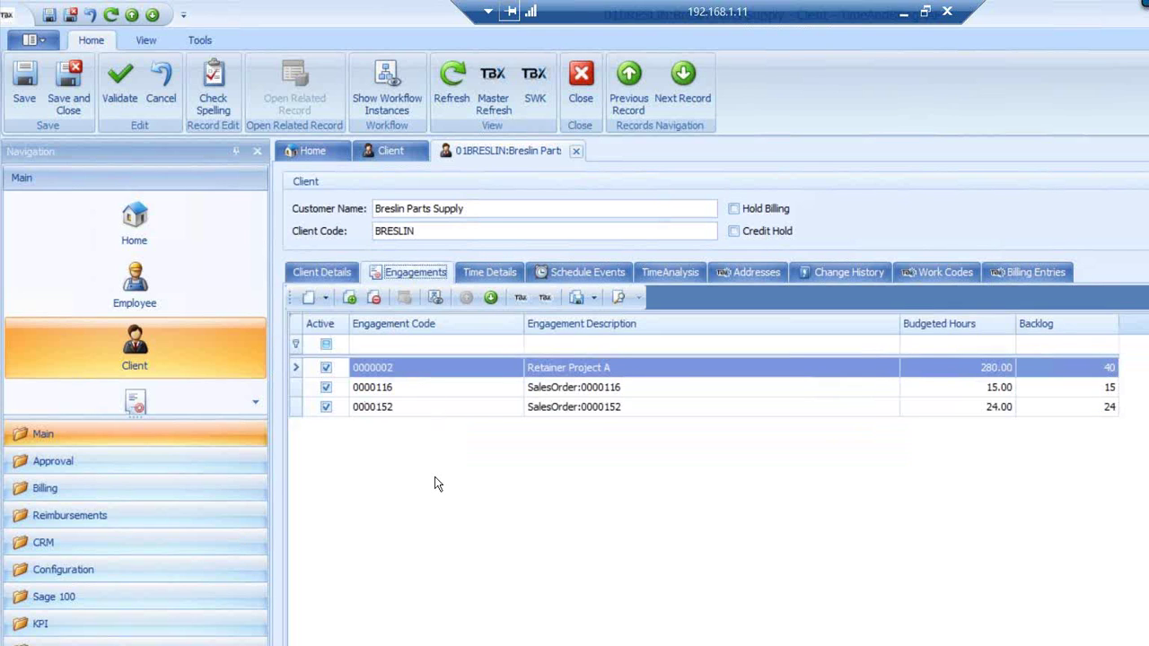
pyautogui.click(486, 274)
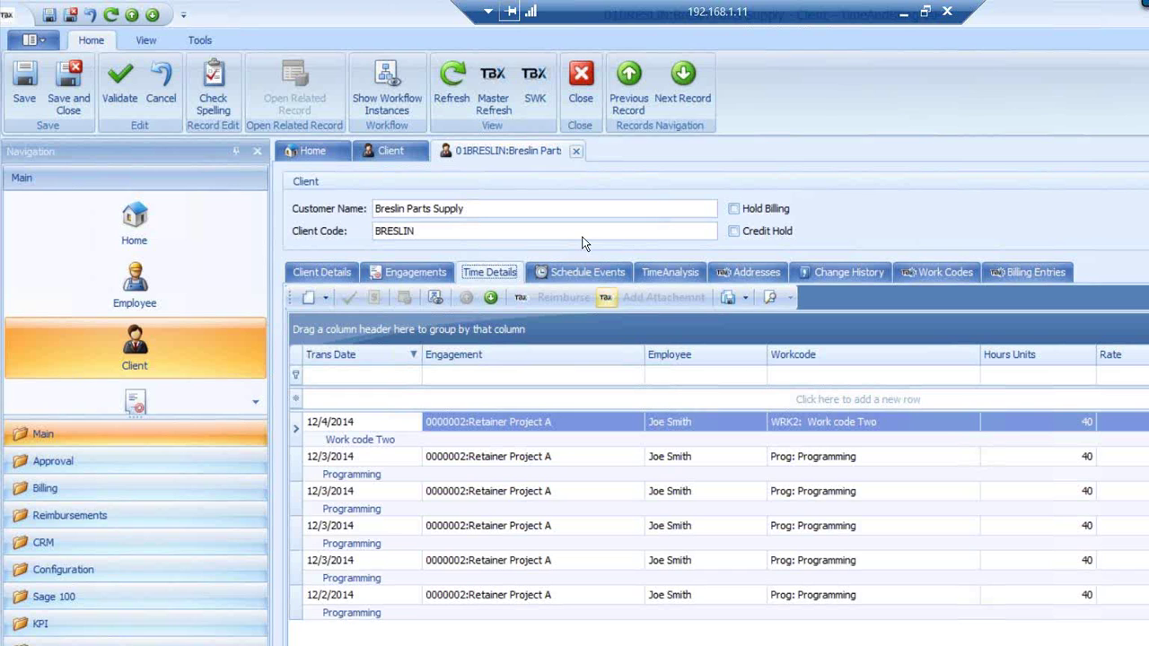
pyautogui.click(580, 269)
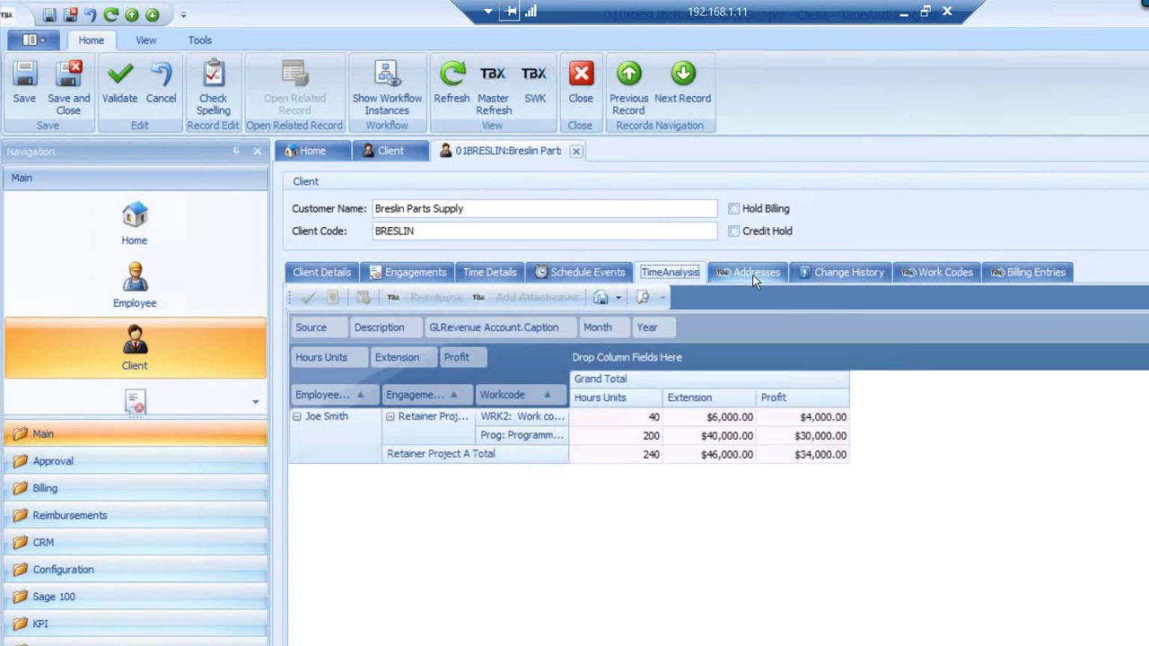
pyautogui.click(753, 279)
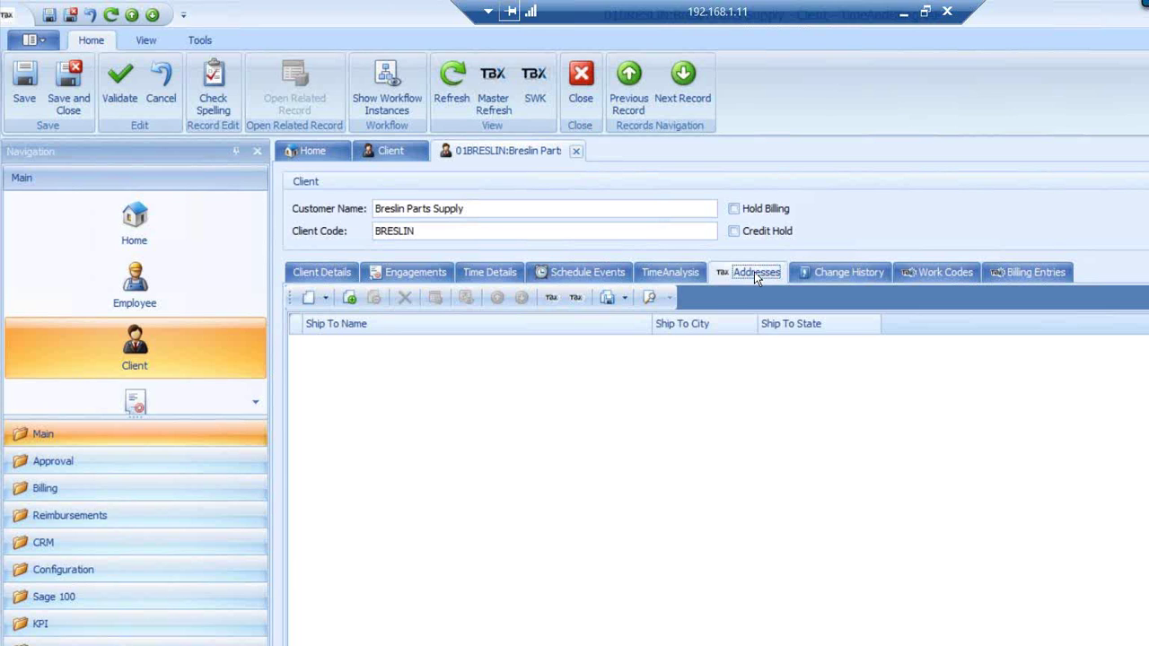
# In Change History, narrow User Name and Modified On, widen New Value, and sort newest first
pyautogui.click(847, 272)
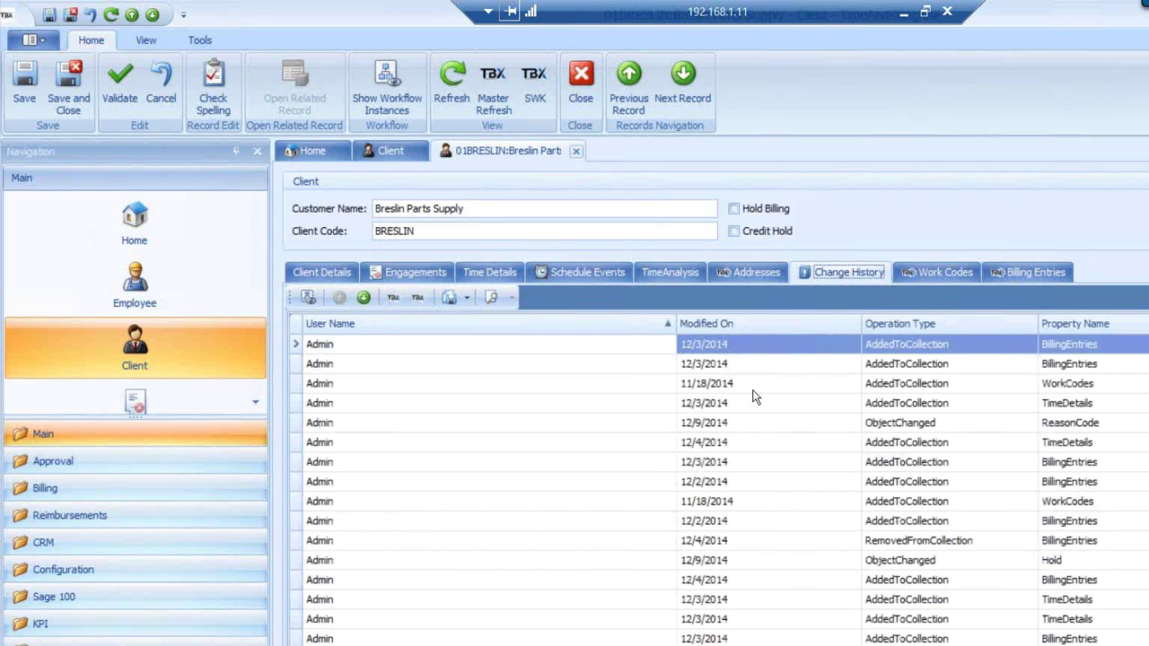
pyautogui.moveTo(675, 321); pyautogui.dragTo(405, 362)
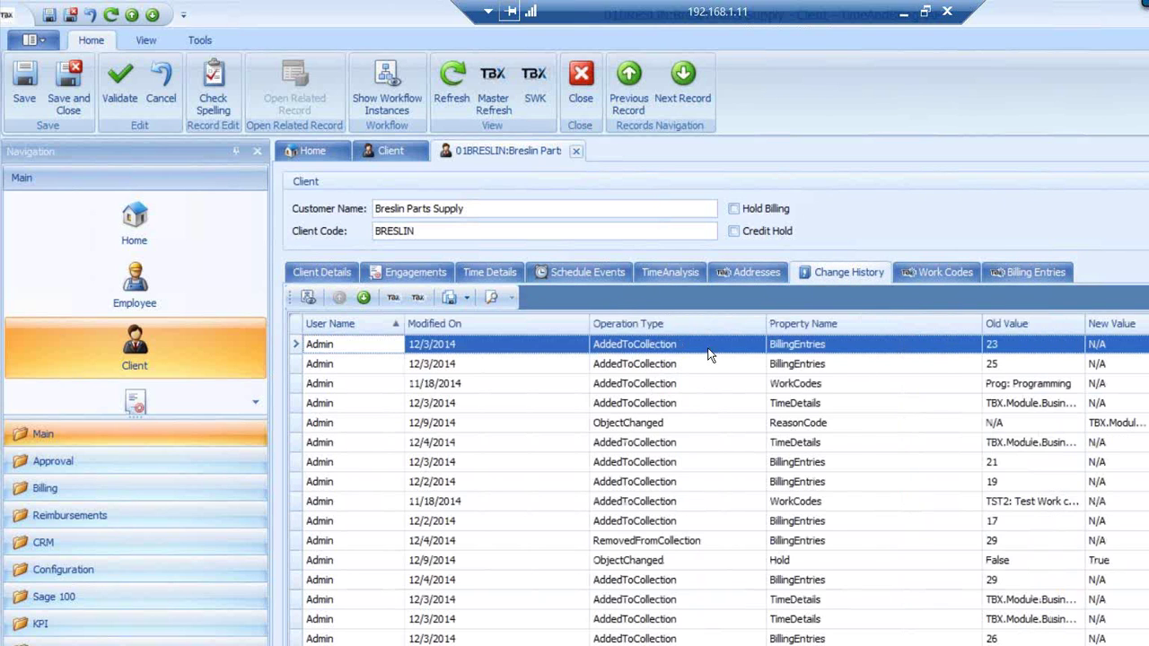
pyautogui.moveTo(589, 323); pyautogui.dragTo(537, 323)
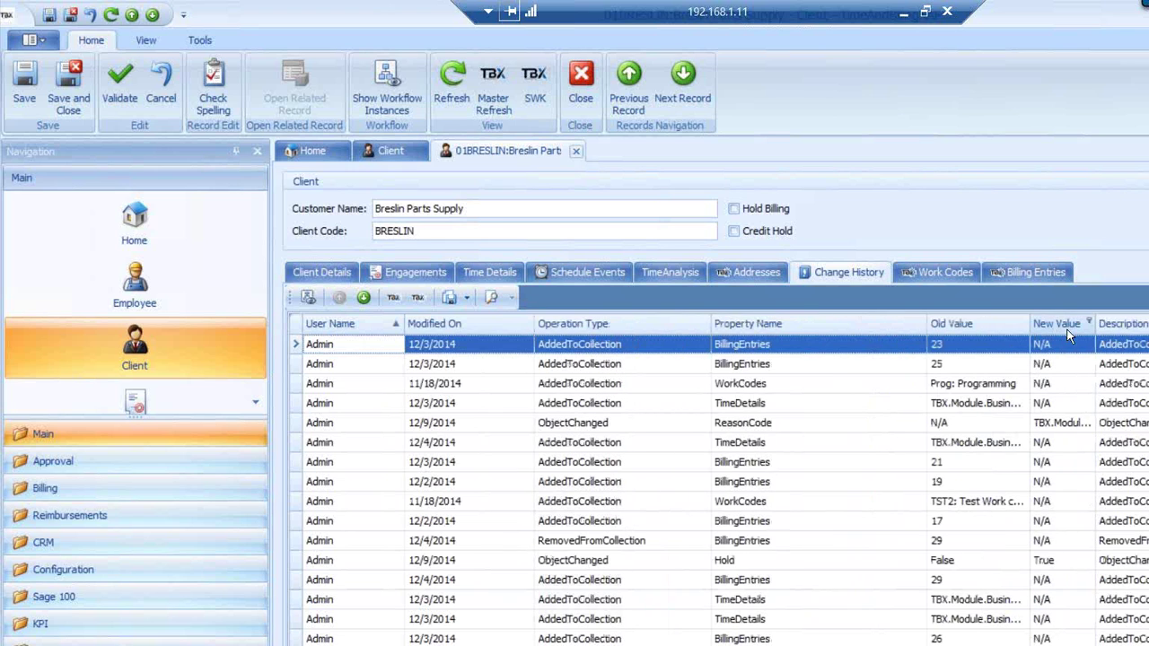
pyautogui.moveTo(1095, 323); pyautogui.dragTo(1101, 323)
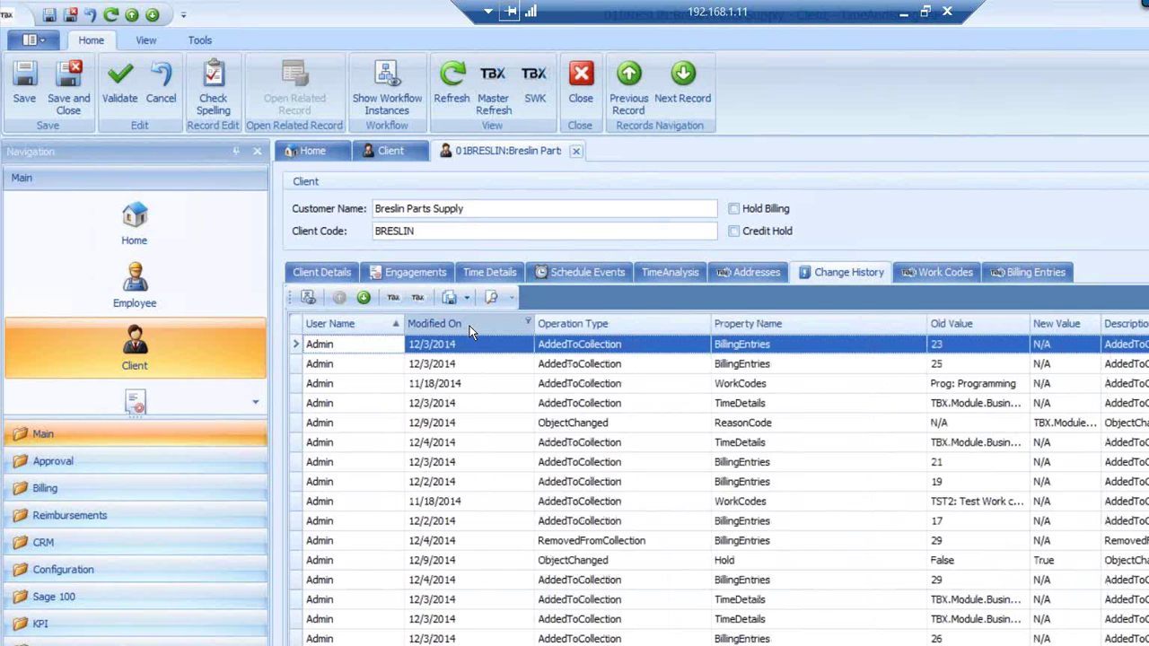
pyautogui.click(470, 325)
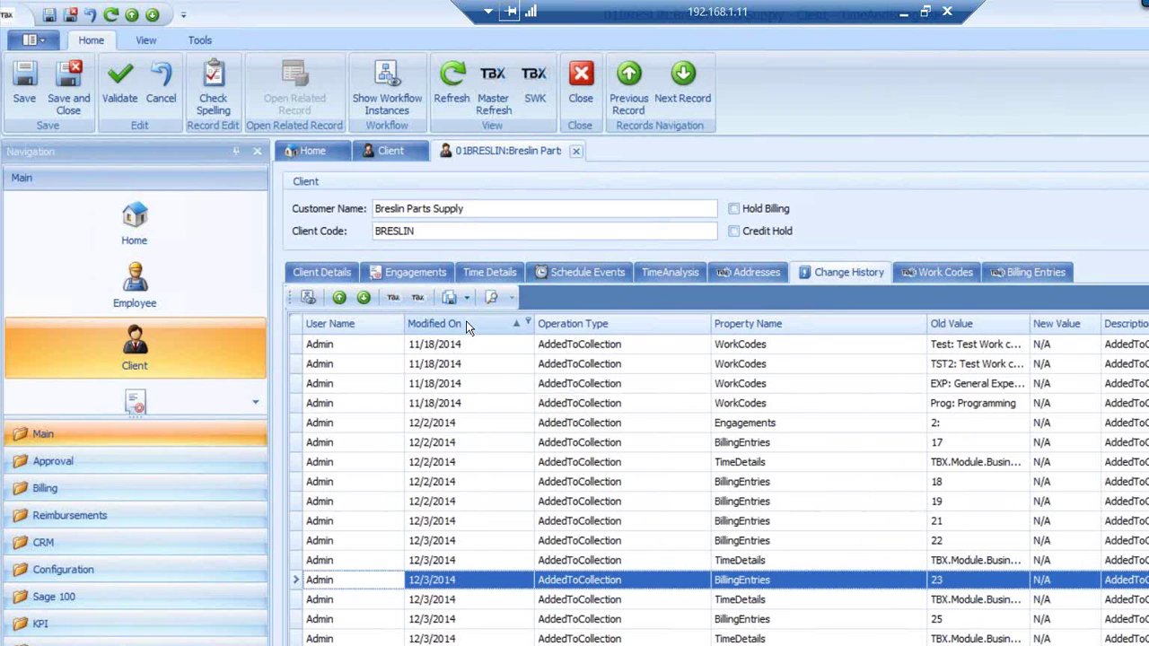
pyautogui.click(466, 325)
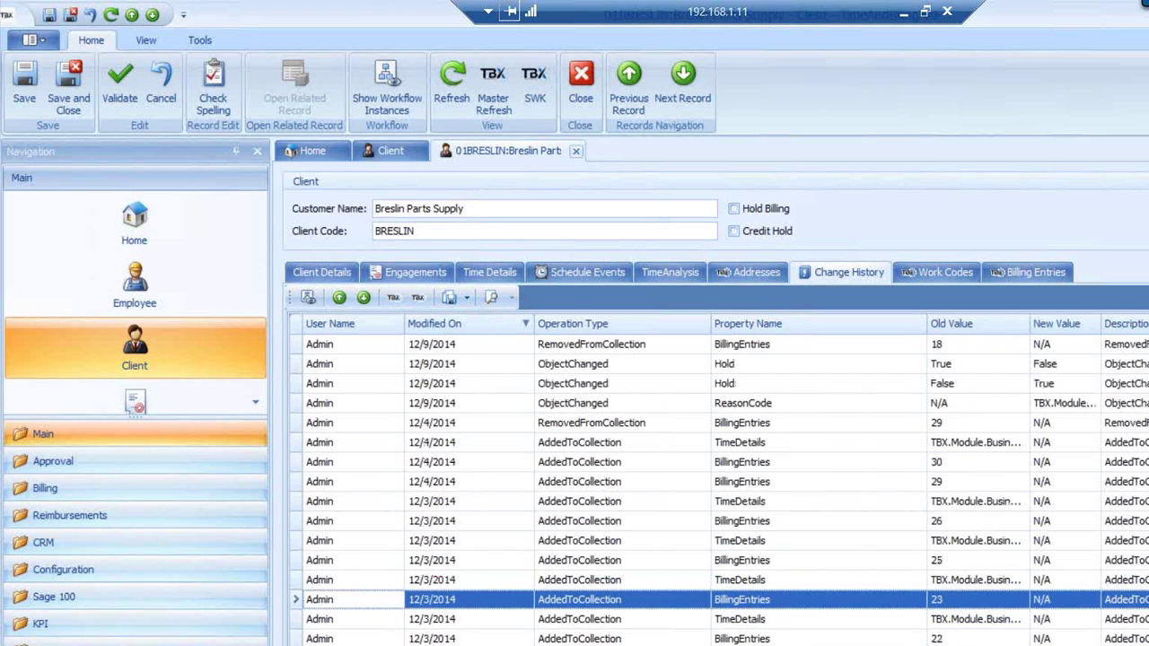
# Review Work Codes, then narrow Billing Entry ID and widen Invoice No in Billing Entries
pyautogui.click(942, 271)
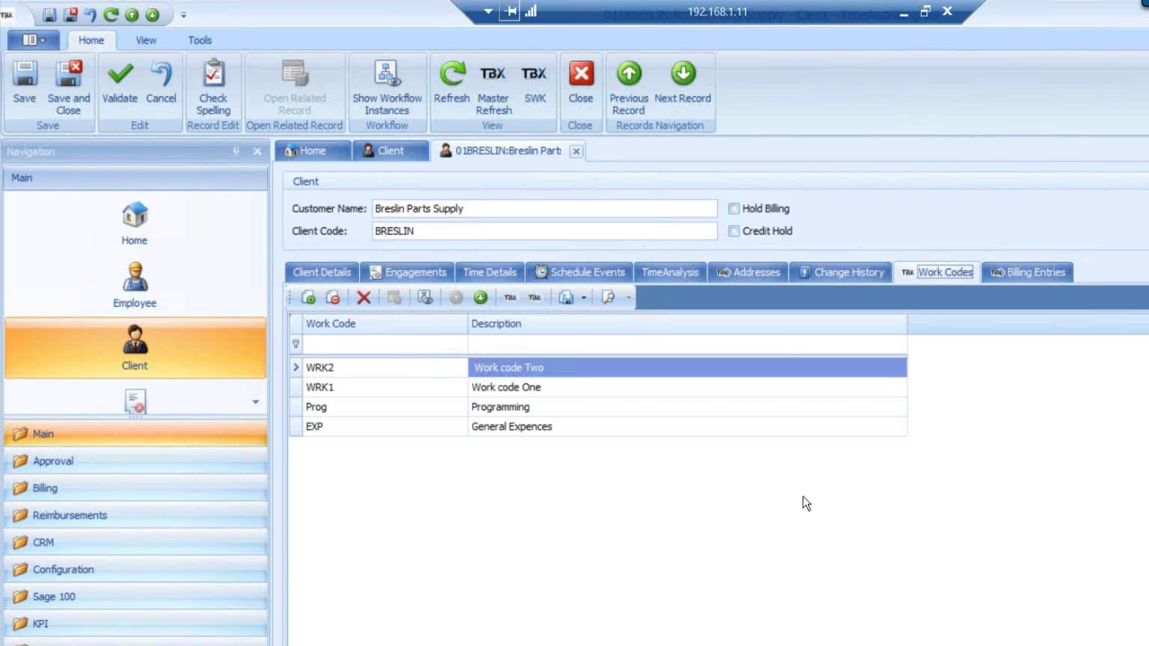
pyautogui.click(1028, 273)
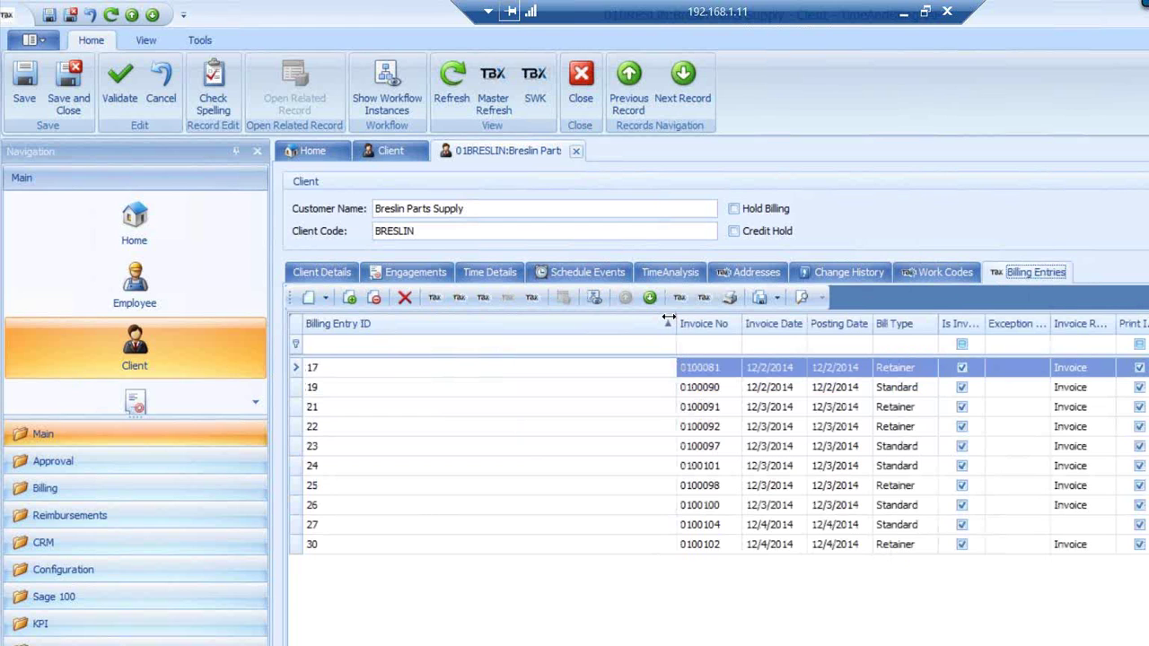
pyautogui.moveTo(669, 318); pyautogui.dragTo(391, 348)
pyautogui.moveTo(454, 323); pyautogui.dragTo(470, 323)
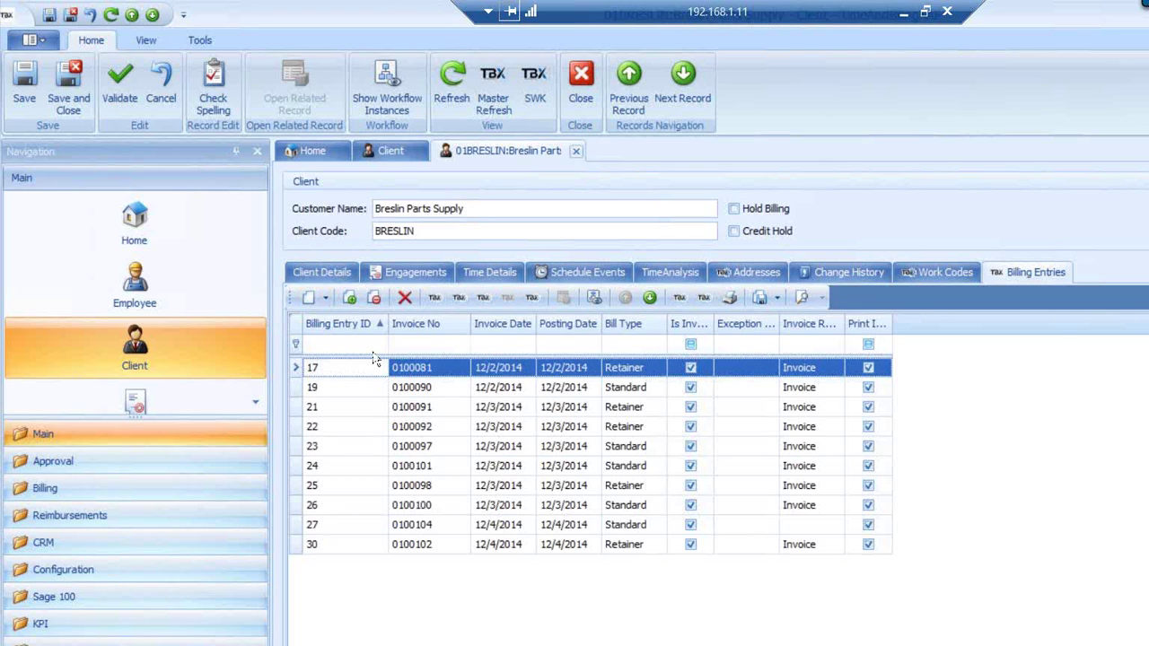
# Back in Time Details, show the 12/3/2014 entry's Export to menu, then dismiss it without exporting
pyautogui.click(502, 272)
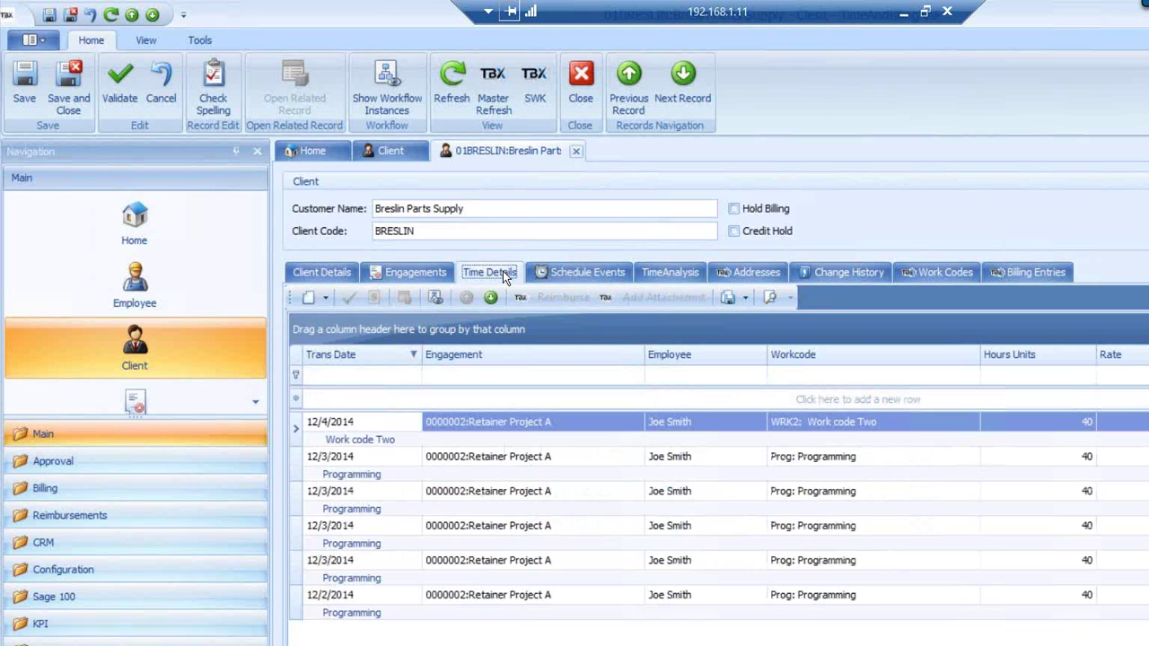
pyautogui.rightClick(383, 460)
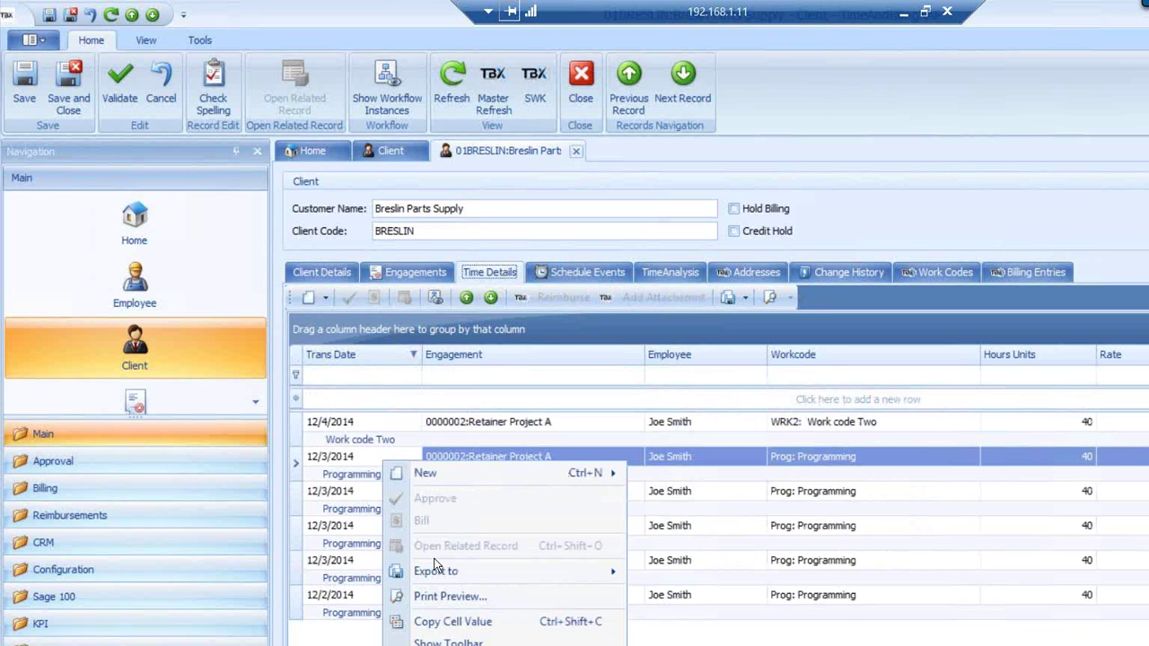
pyautogui.moveTo(473, 577)
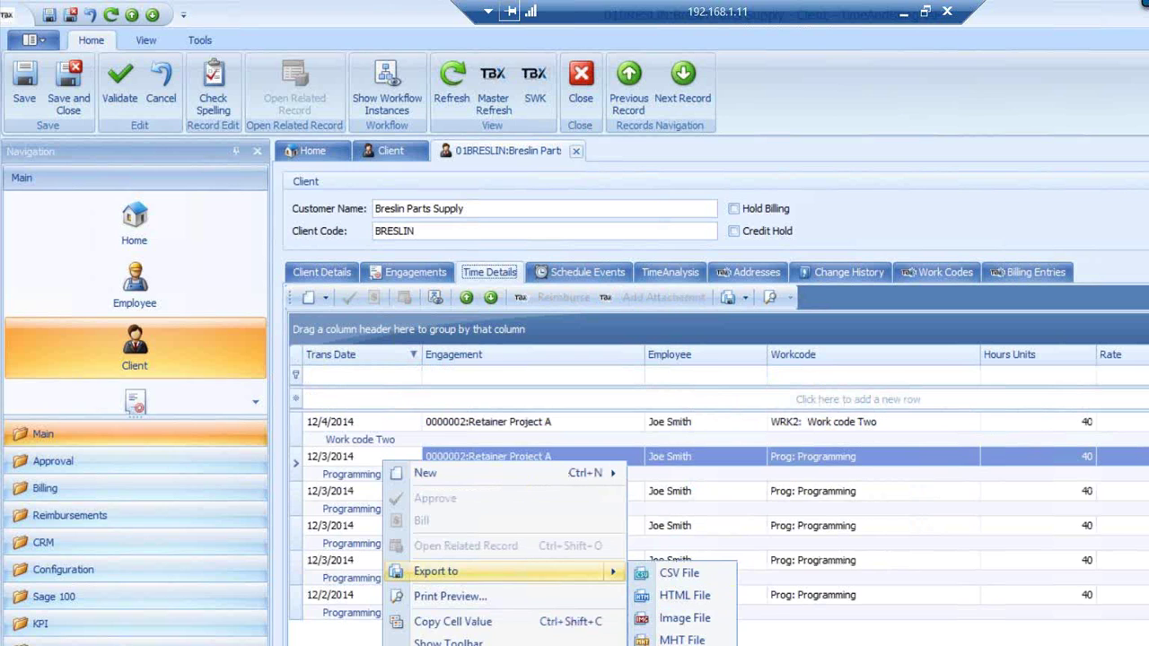
pyautogui.press('Escape')
pyautogui.press('Escape')
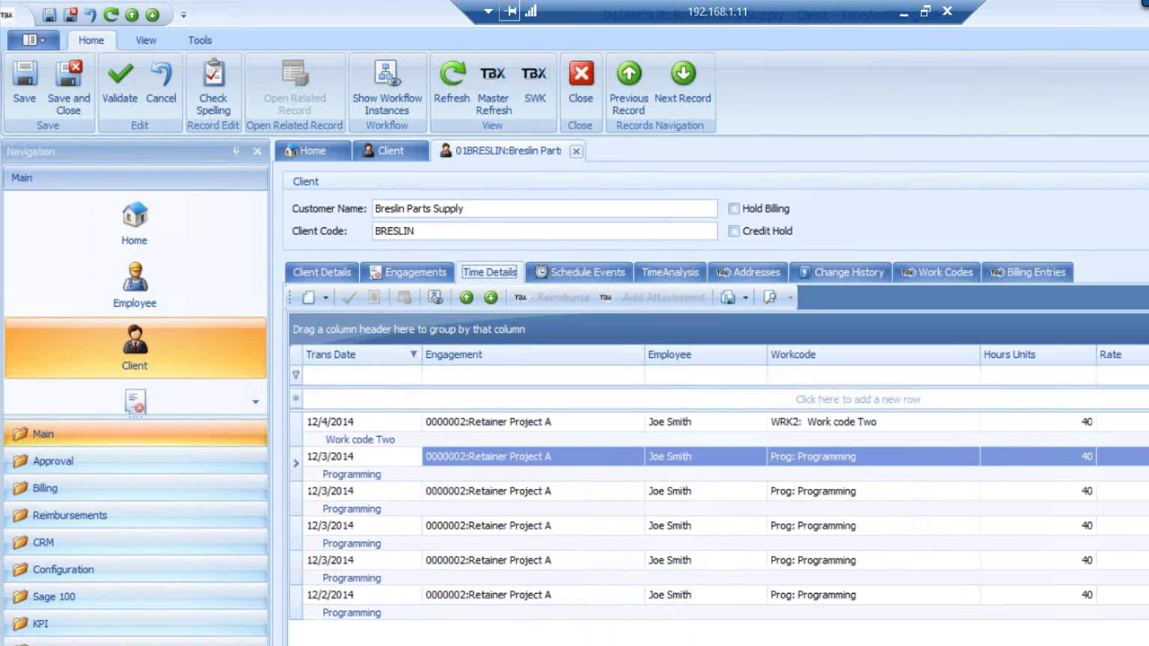
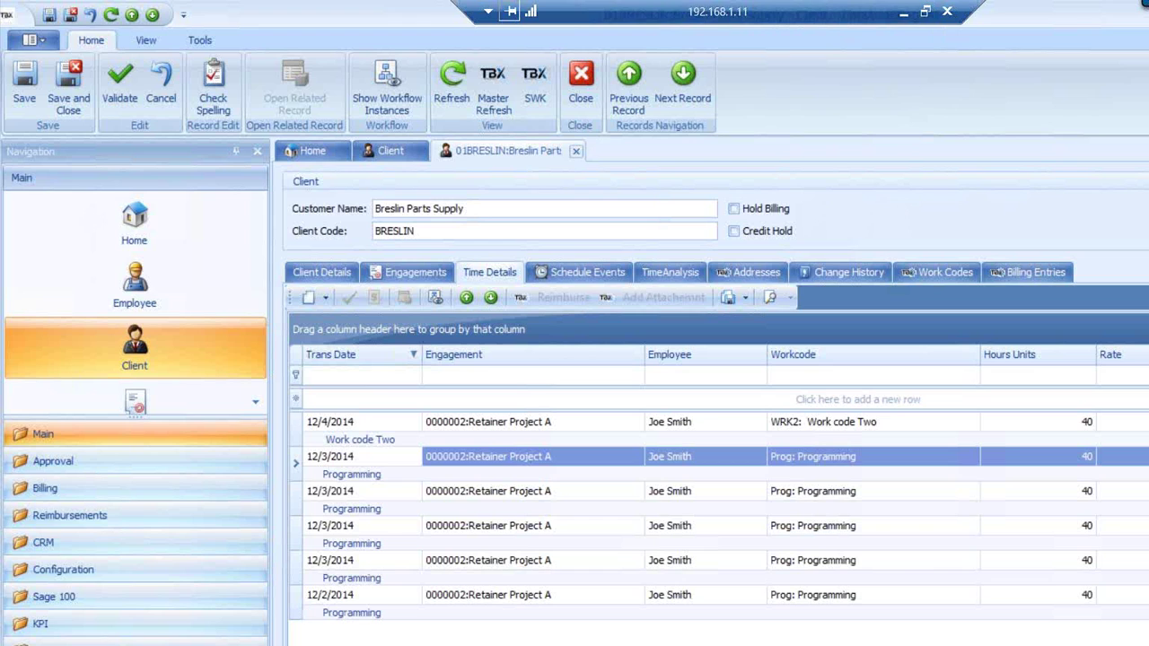
# End the frozen TBX task from Windows Task Manager
pyautogui.rightClick(674, 645)
pyautogui.click(724, 645)
pyautogui.click(77, 146)
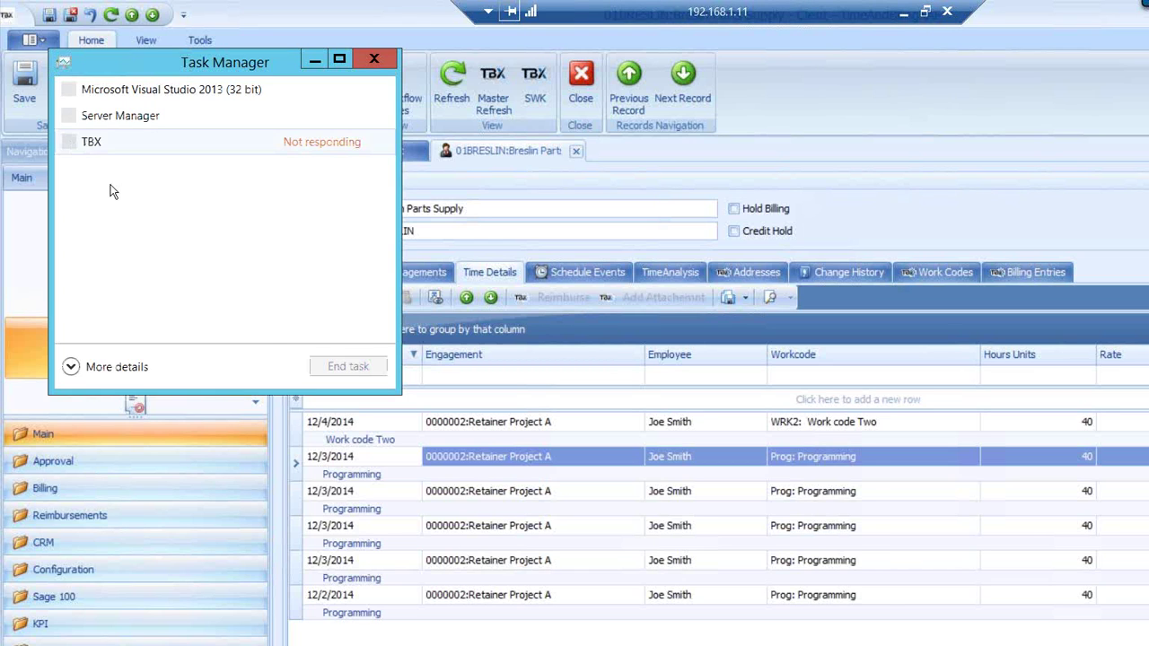
pyautogui.click(348, 368)
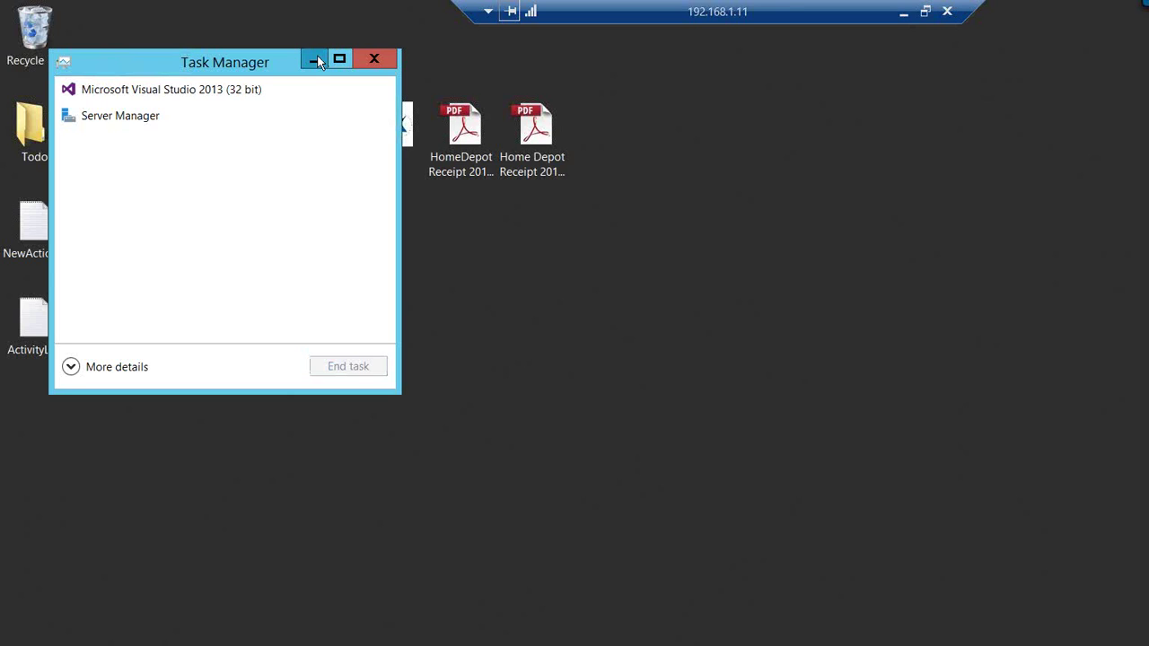
# Relaunch TBX from its desktop shortcut and log on
pyautogui.click(316, 60)
pyautogui.click(400, 128)
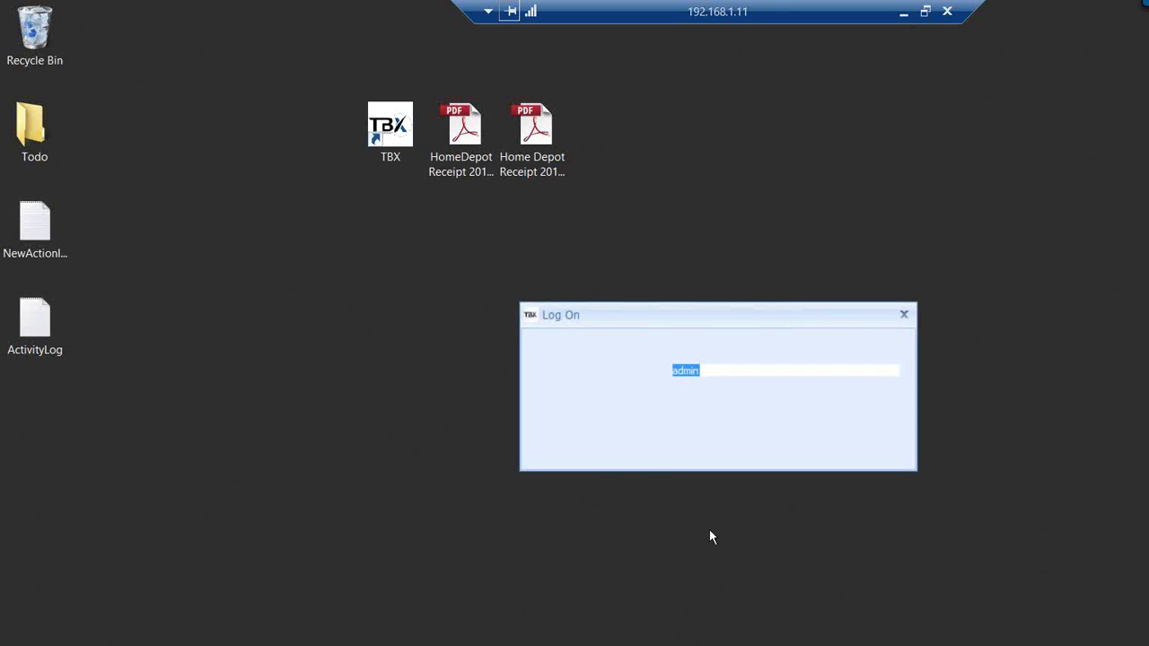
pyautogui.click(795, 447)
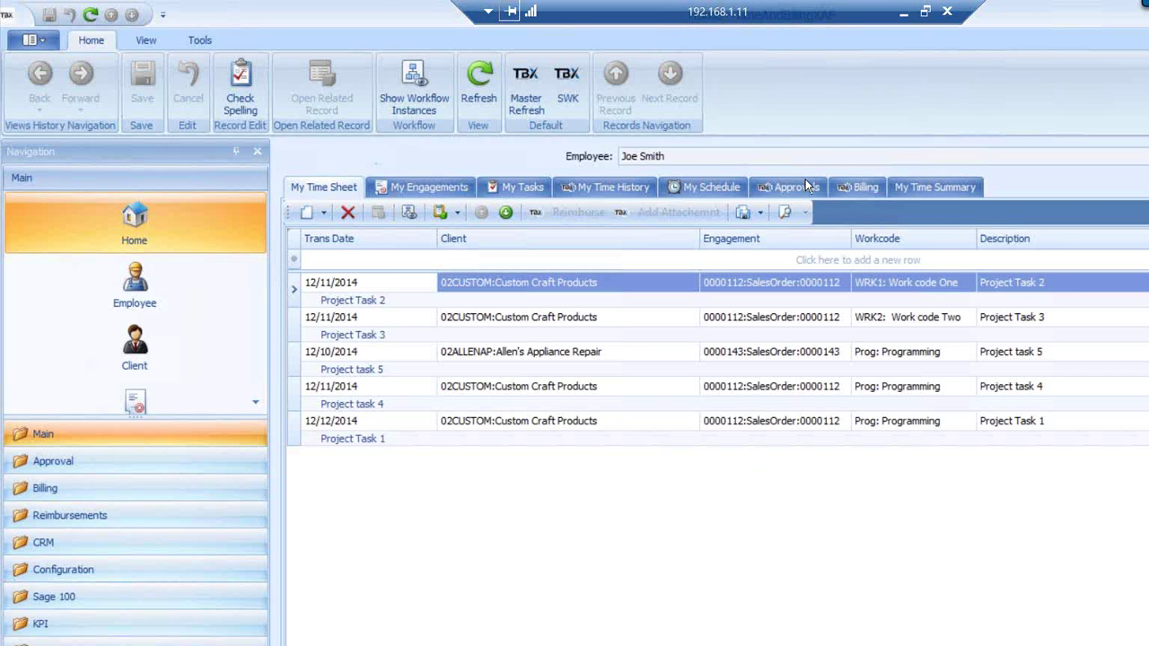
# Show the five time entries on the Approvals tab and open the Approval navigation group
pyautogui.click(805, 184)
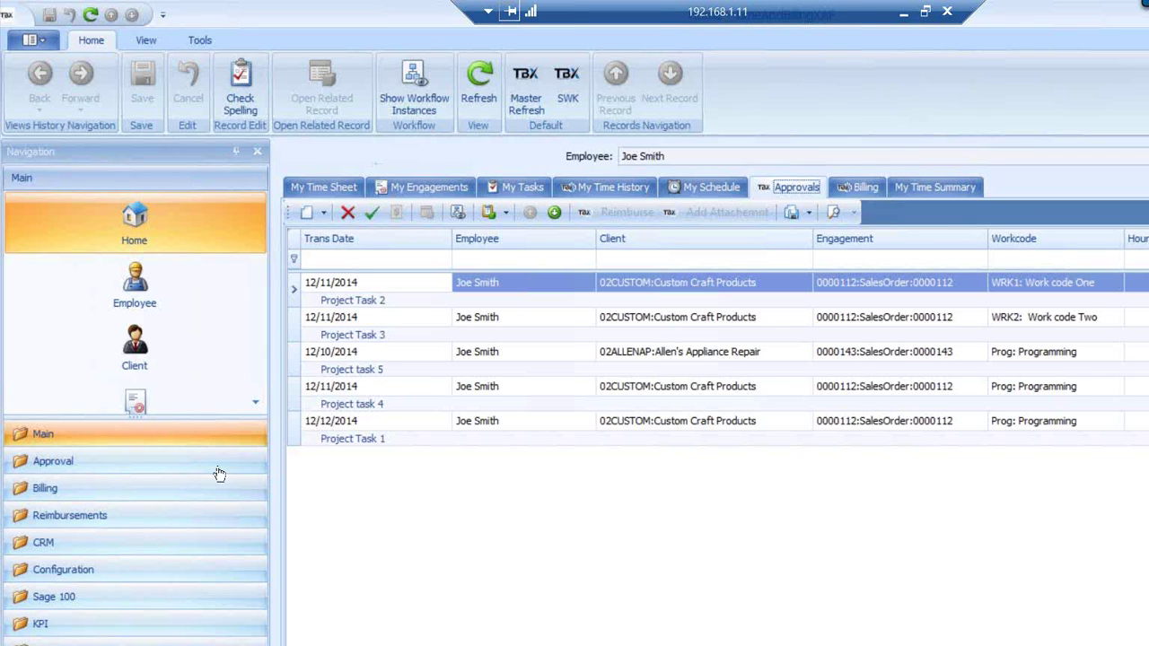
pyautogui.click(88, 466)
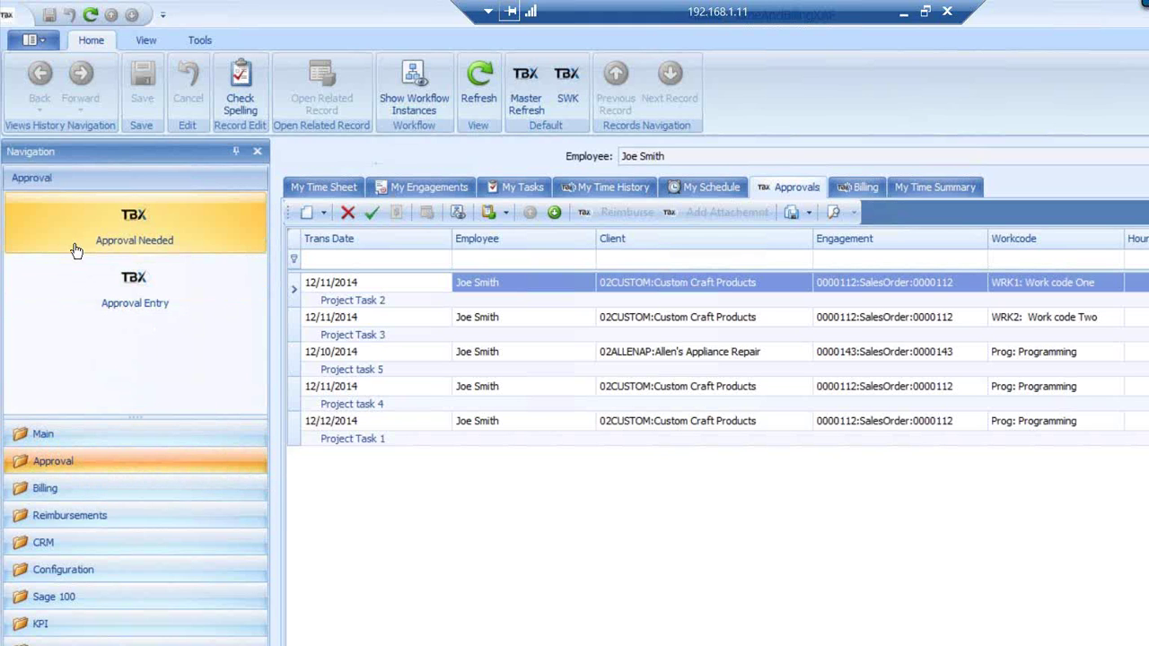
# Approve all five entries in Approval Needed and refresh so they drop off the list
pyautogui.click(127, 240)
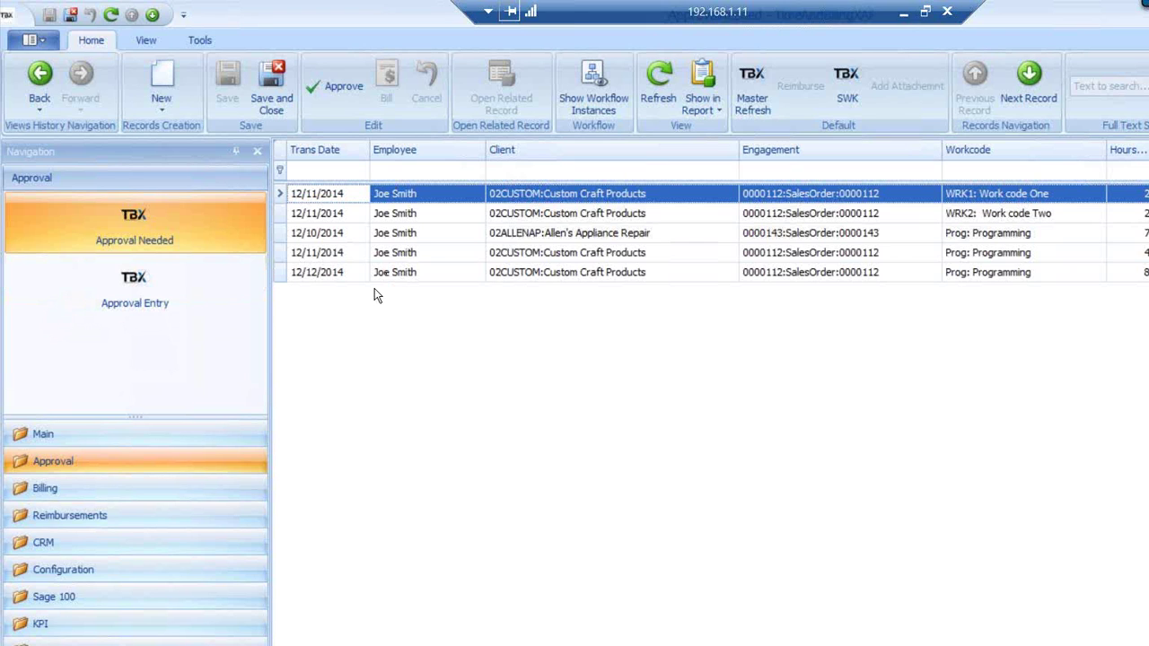
pyautogui.keyDown('shift'); pyautogui.click(318, 274); pyautogui.keyUp('shift')
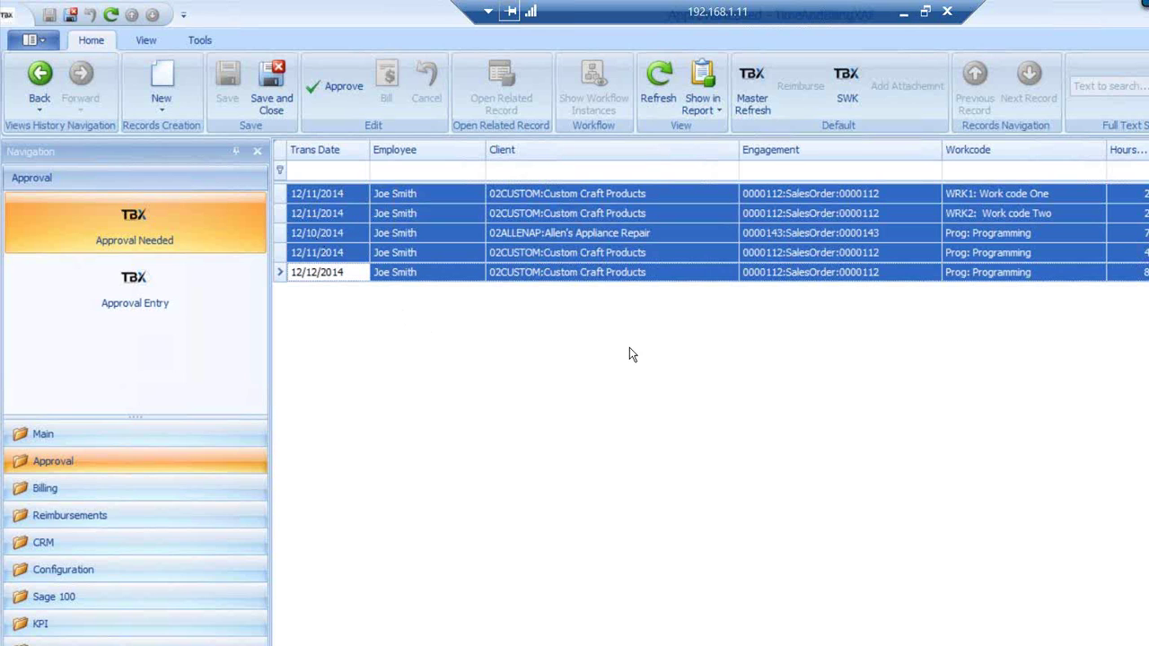
pyautogui.click(339, 84)
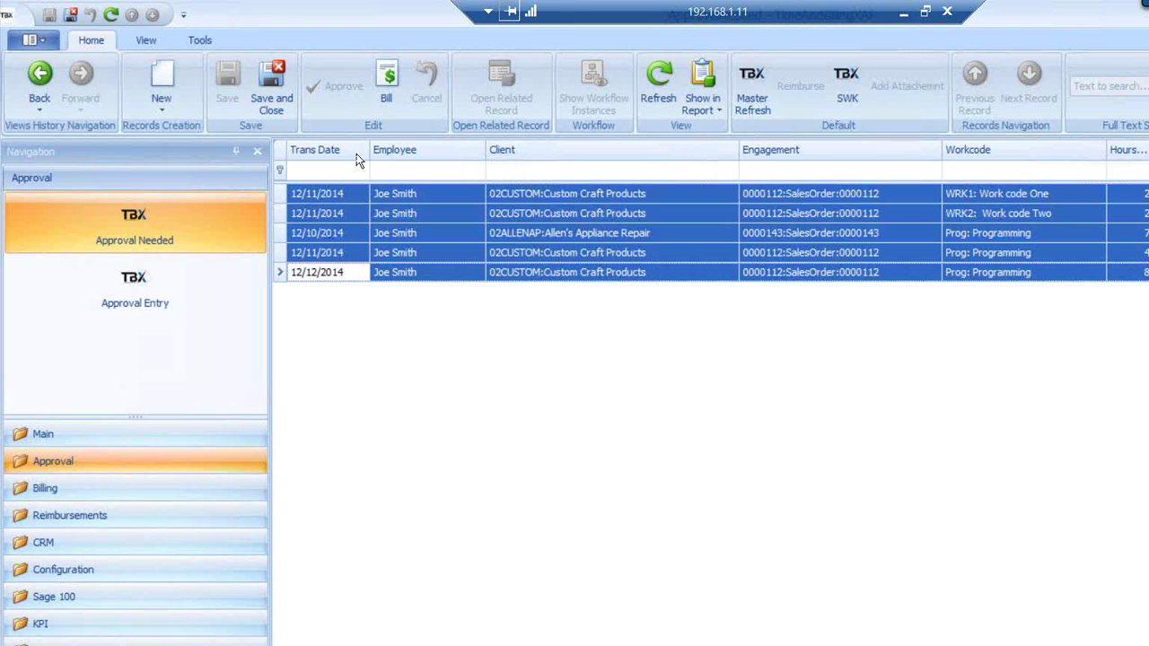
pyautogui.click(638, 112)
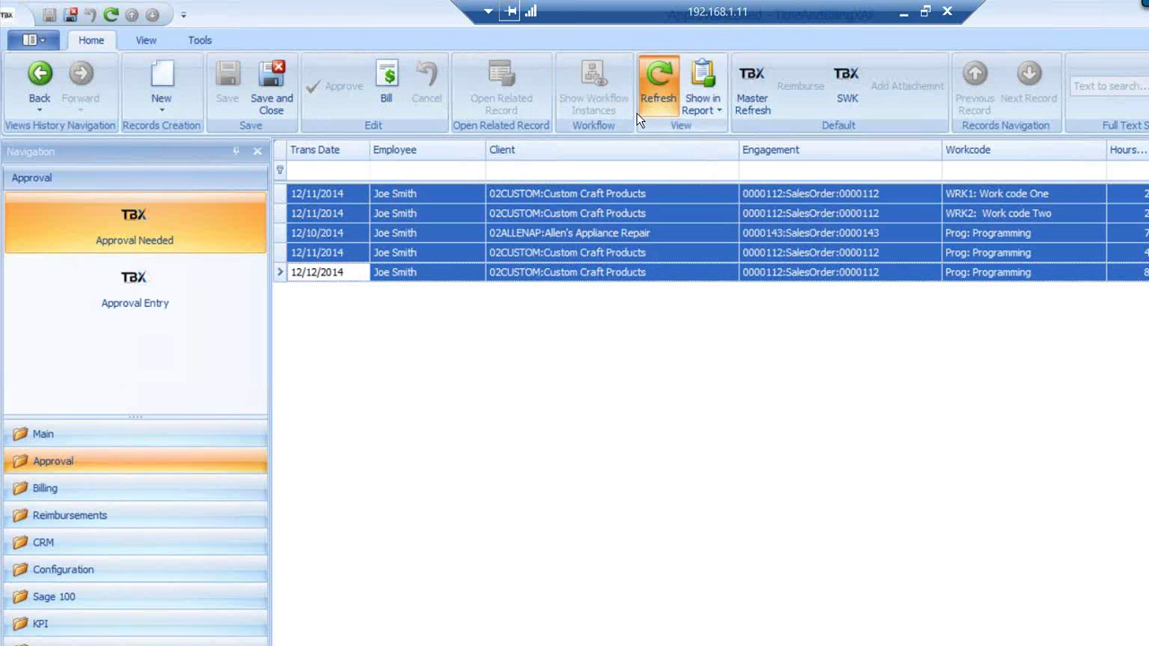
pyautogui.click(56, 497)
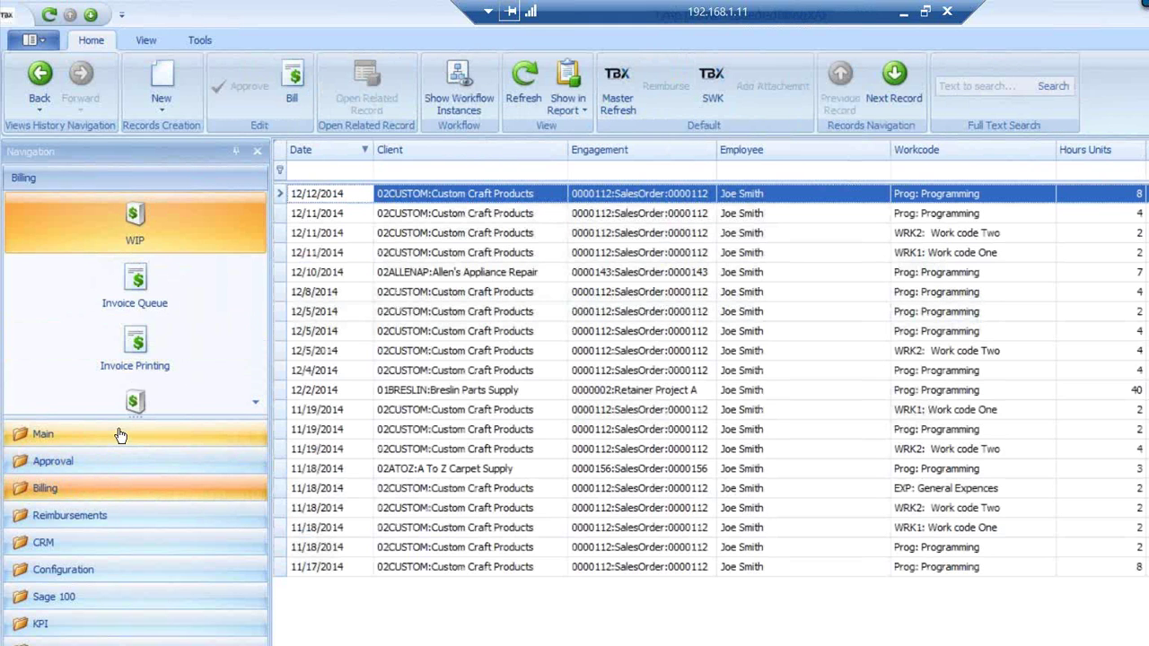
# Bill all ten entries on the home screen's Billing tab, refresh, and save the changes
pyautogui.click(119, 437)
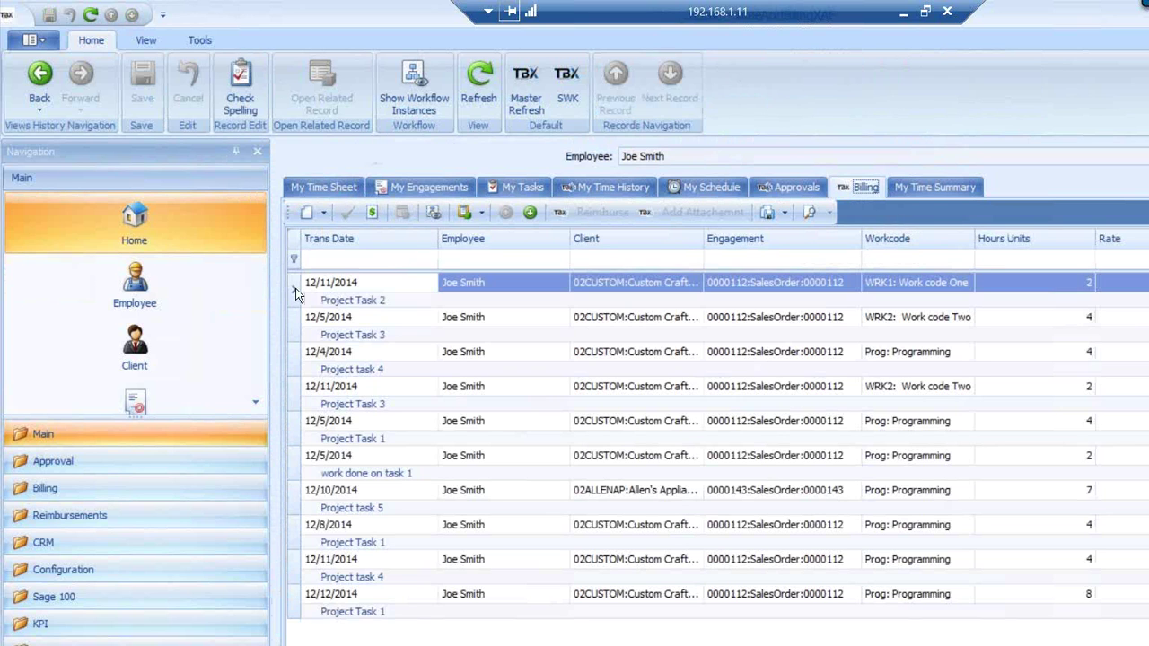
pyautogui.click(295, 288)
pyautogui.keyDown('shift'); pyautogui.click(296, 607); pyautogui.keyUp('shift')
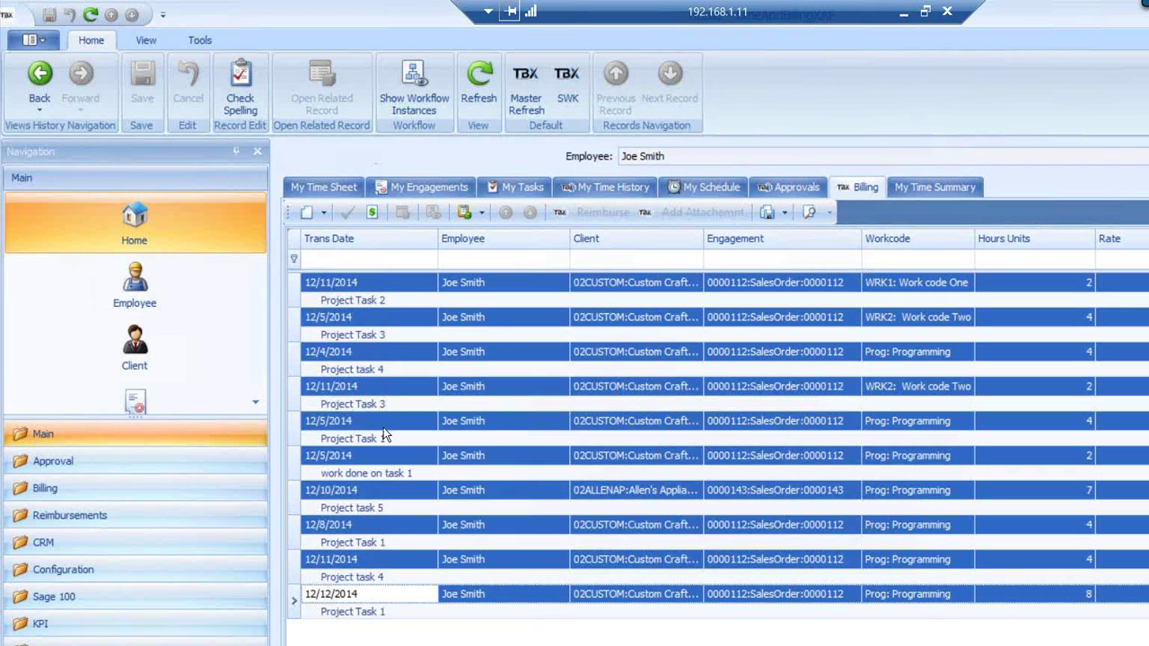
pyautogui.click(372, 212)
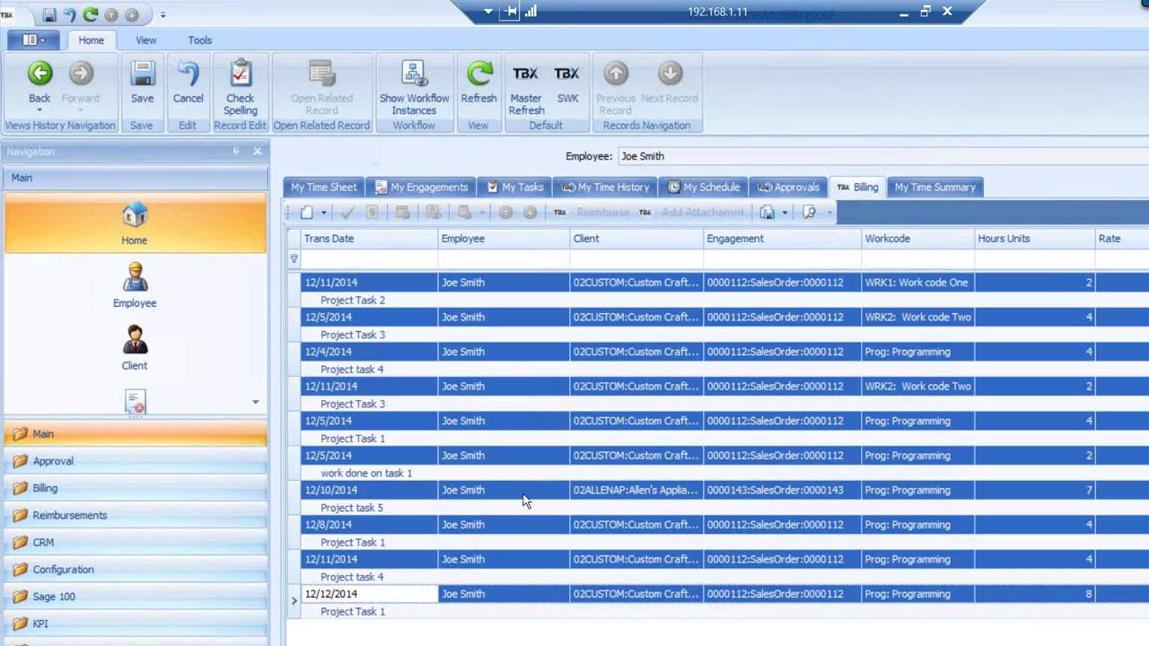
pyautogui.click(480, 75)
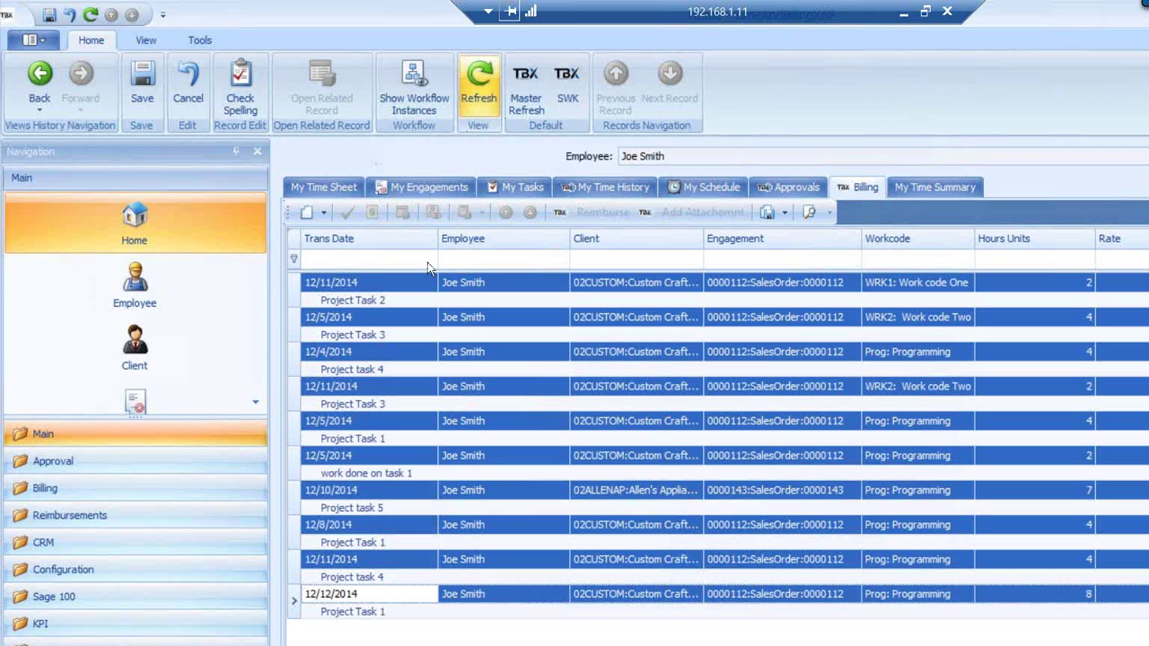
pyautogui.click(474, 95)
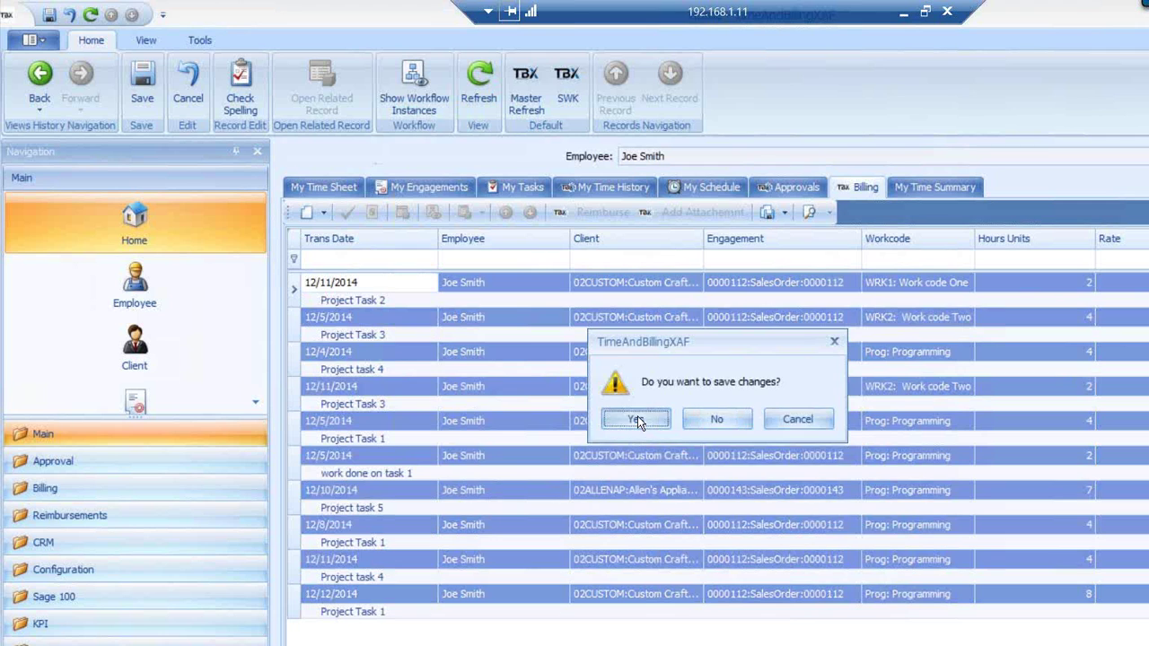
pyautogui.click(623, 417)
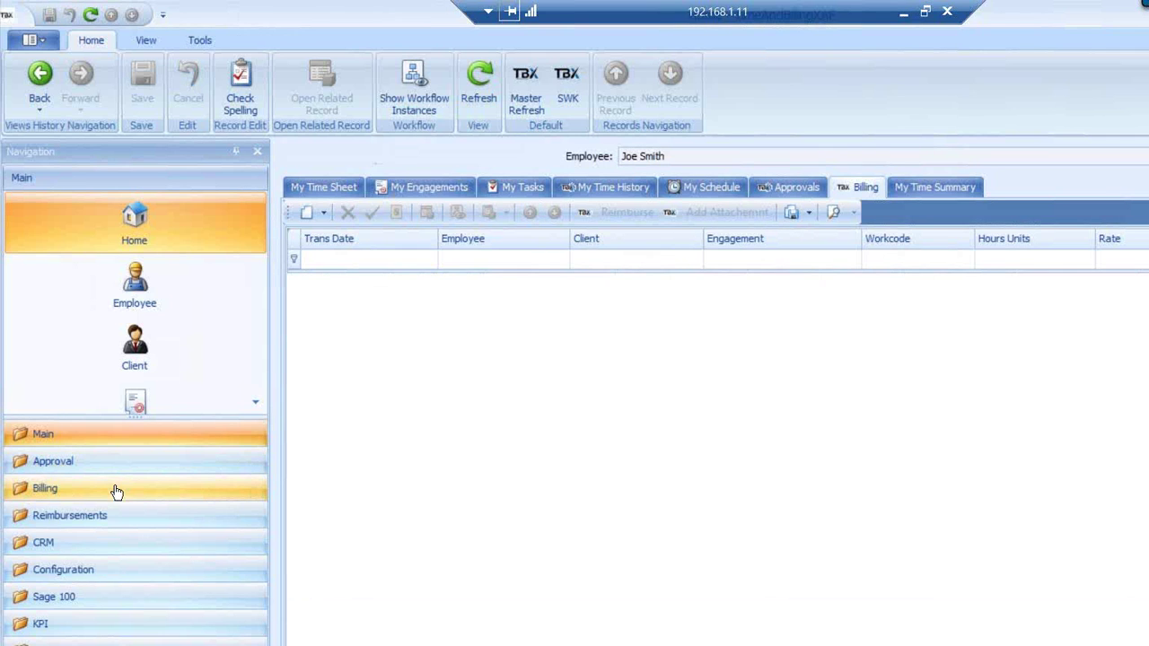
# In the Invoice Queue, widen Invoice No and open billing entry 35 for Allen's Appliance Repair
pyautogui.click(117, 490)
pyautogui.click(136, 285)
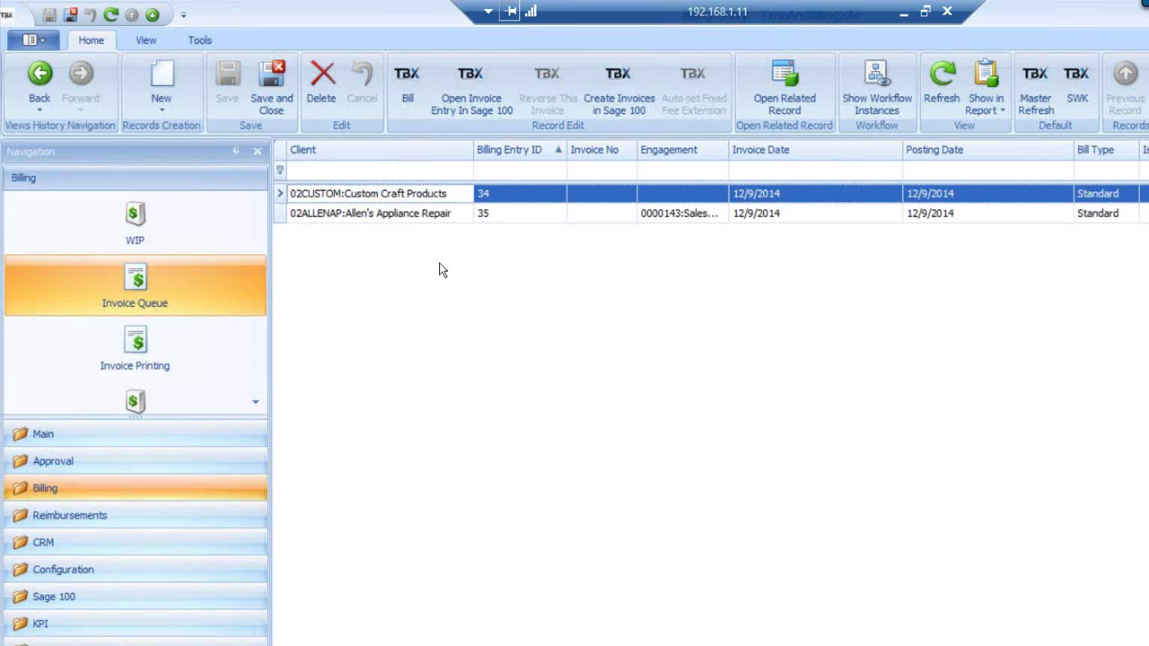
pyautogui.moveTo(638, 149); pyautogui.dragTo(654, 150)
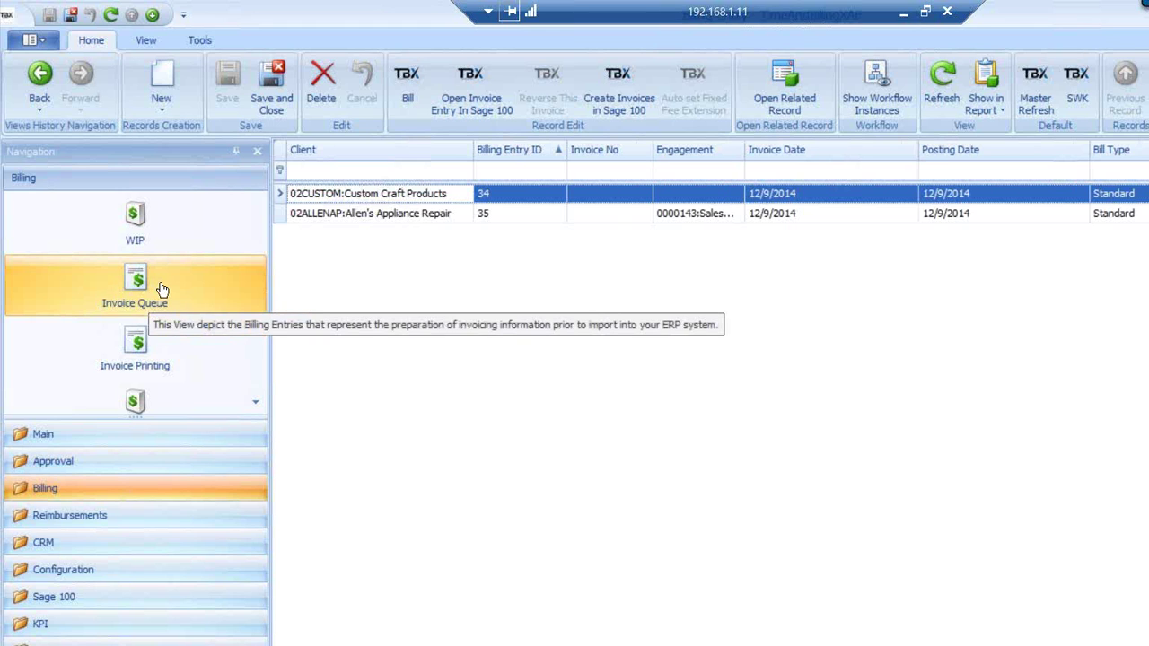
pyautogui.click(303, 216)
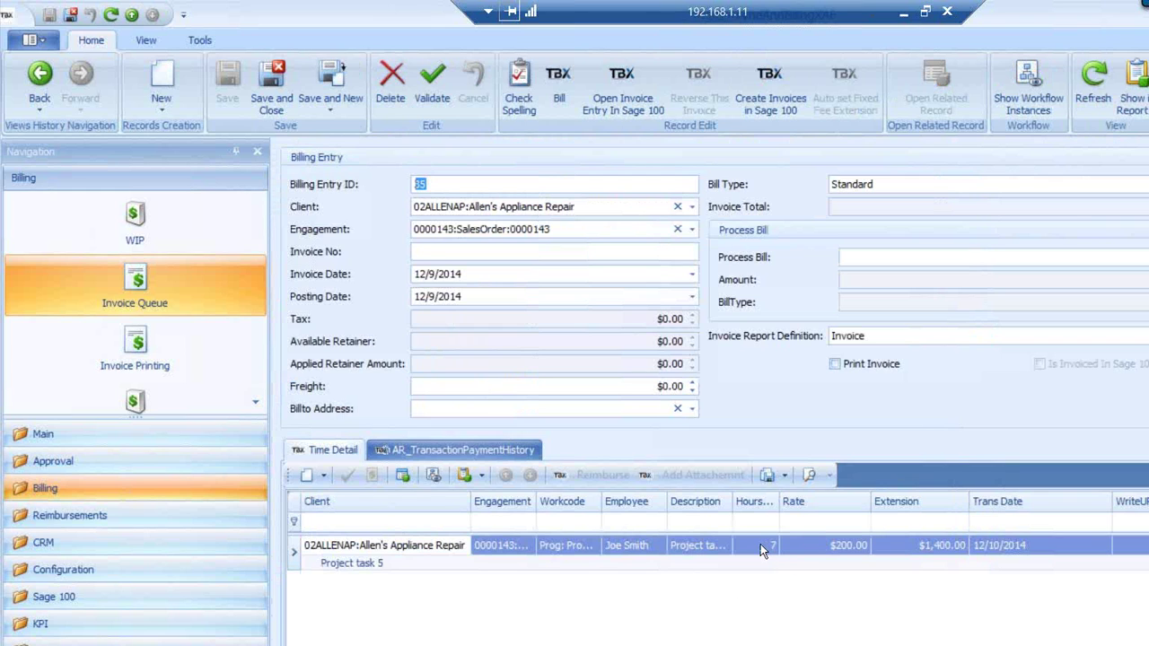
# Change the 7-hour time line's rate to 150 so it totals $1,050, and save entry 35
pyautogui.click(760, 544)
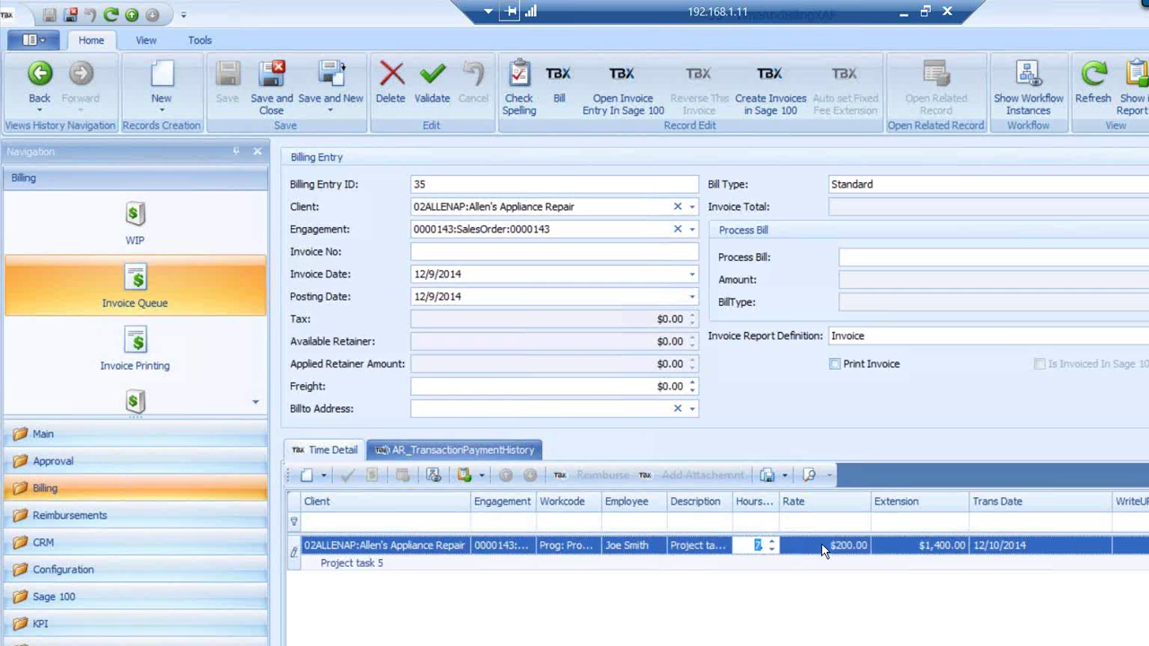
pyautogui.click(821, 544)
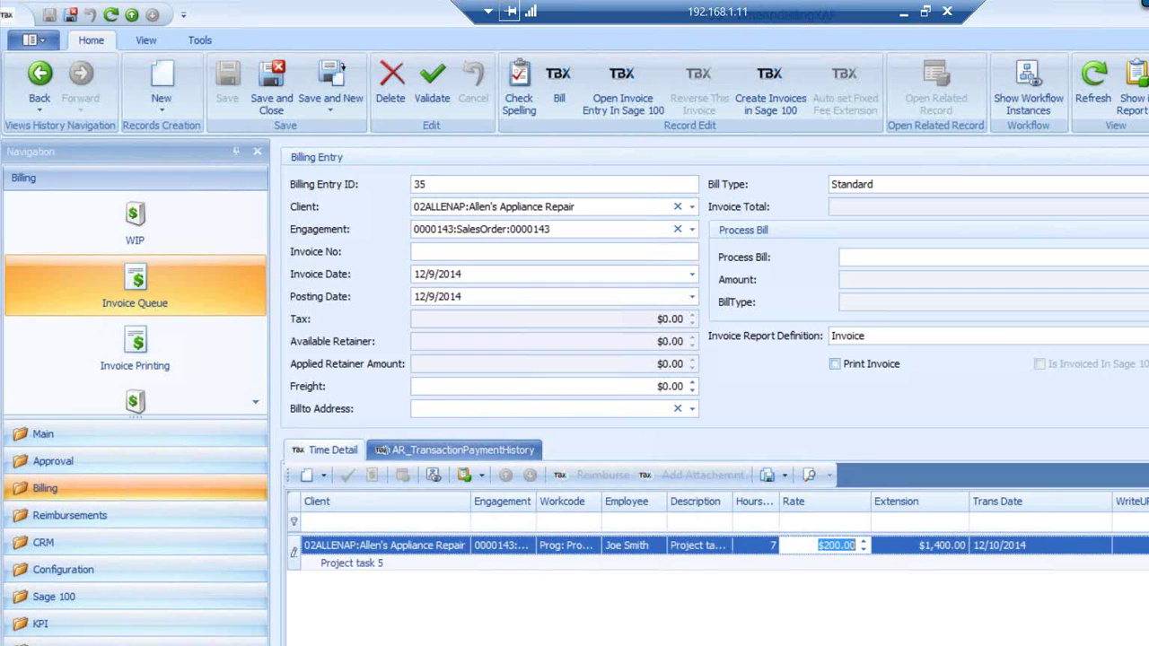
pyautogui.write('150')
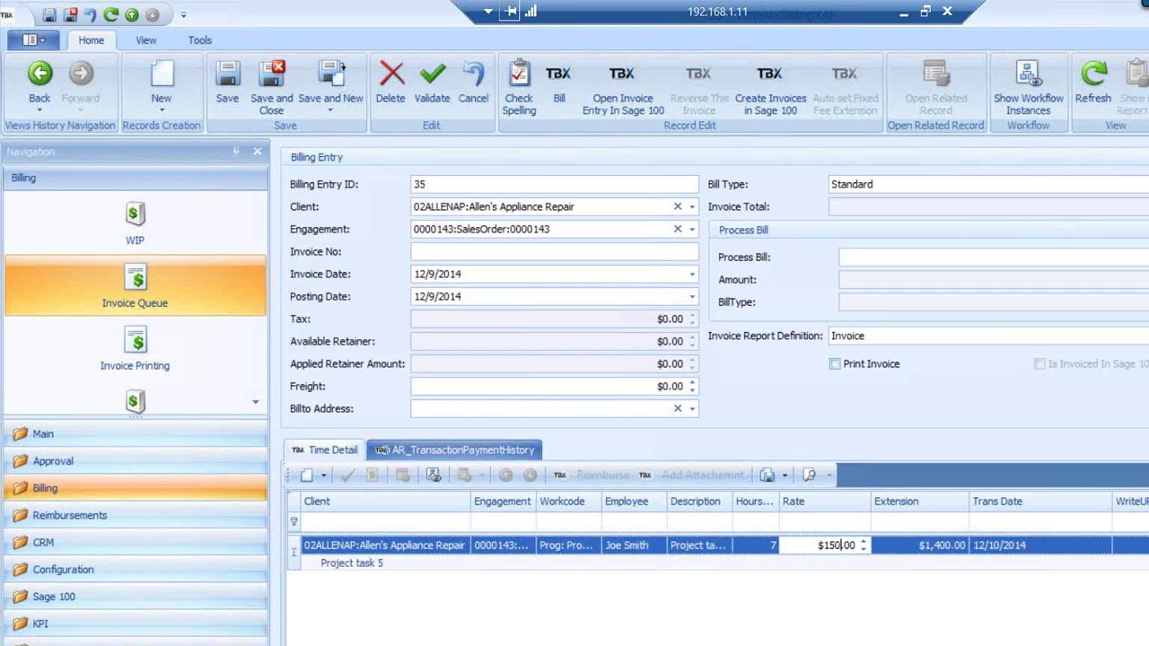
pyautogui.press('Tab')
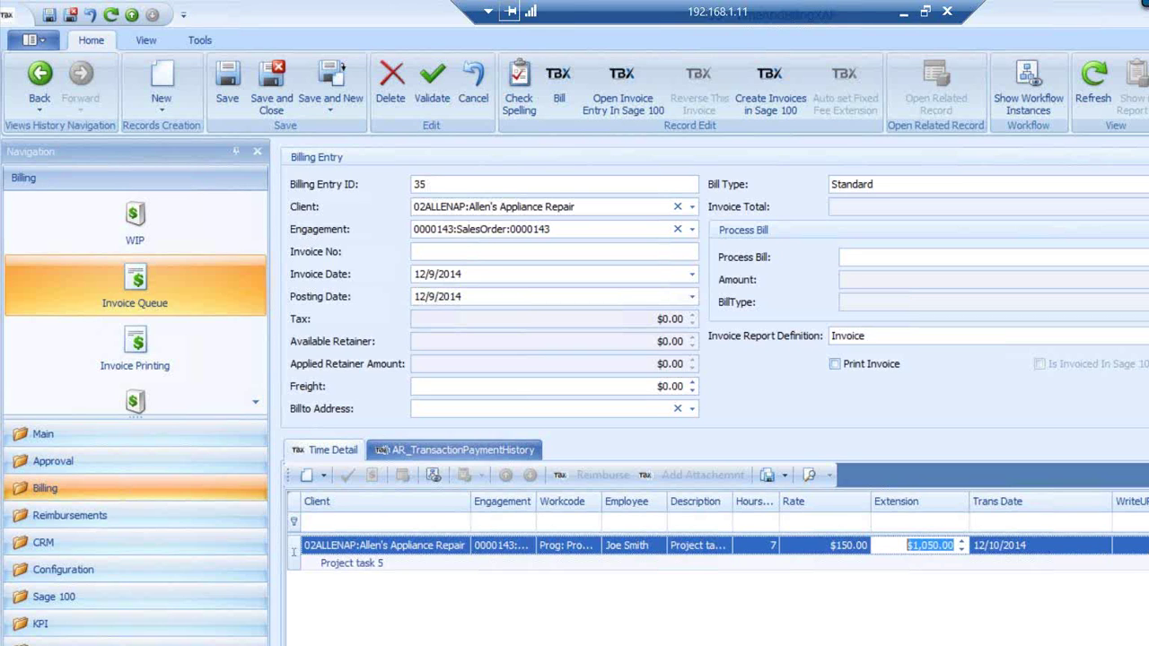
pyautogui.click(1123, 620)
pyautogui.click(231, 79)
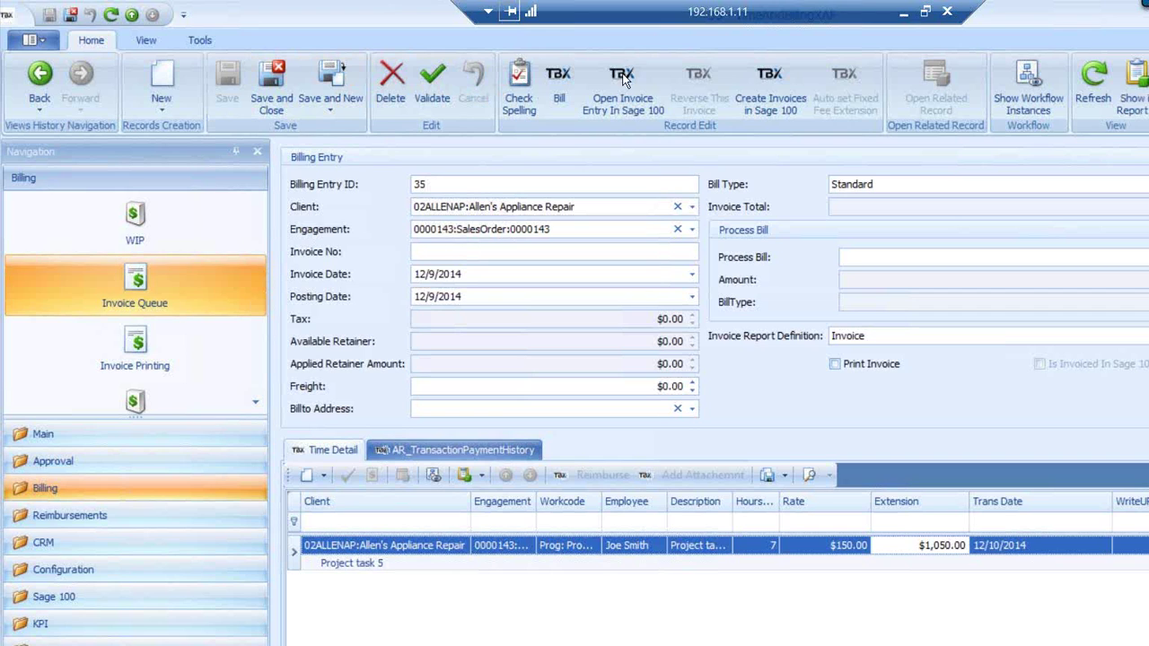
# Create the Sage 100 invoice, check its $1,050 MAINT line, and send it to printing
pyautogui.click(772, 78)
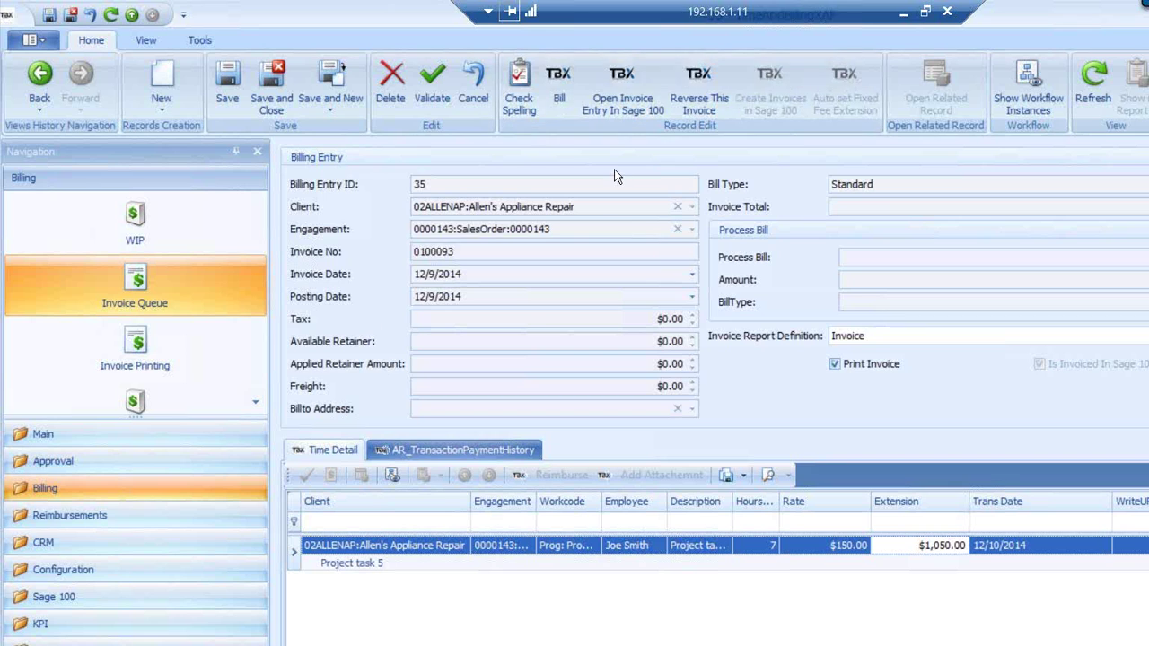
pyautogui.click(624, 85)
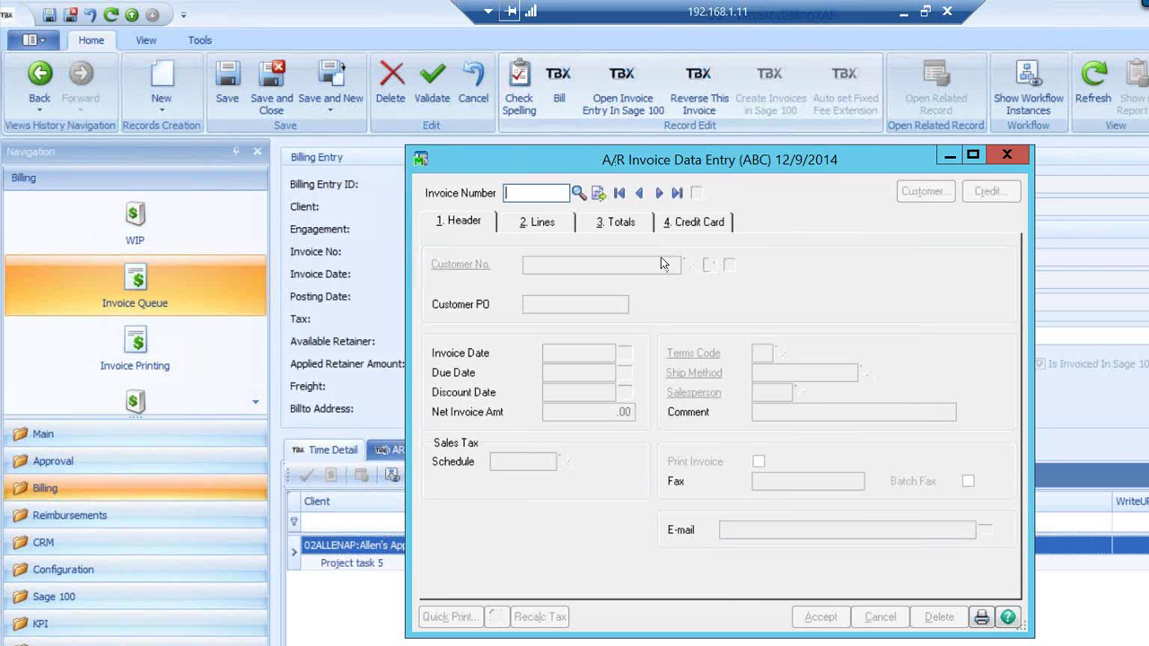
pyautogui.click(660, 196)
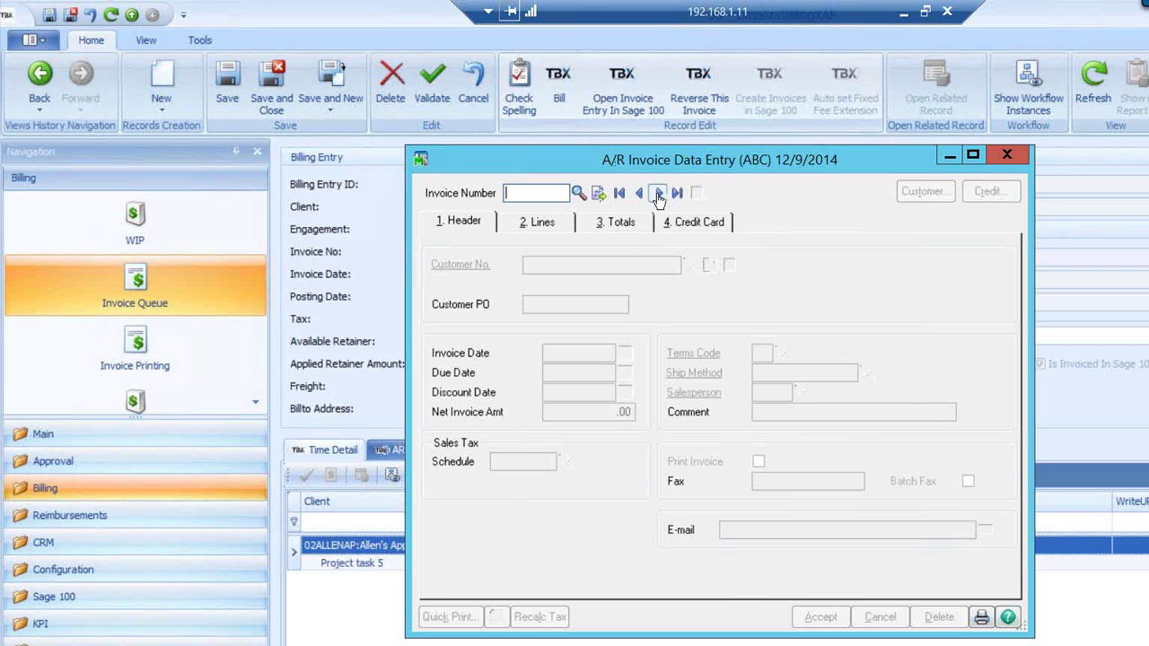
pyautogui.click(542, 225)
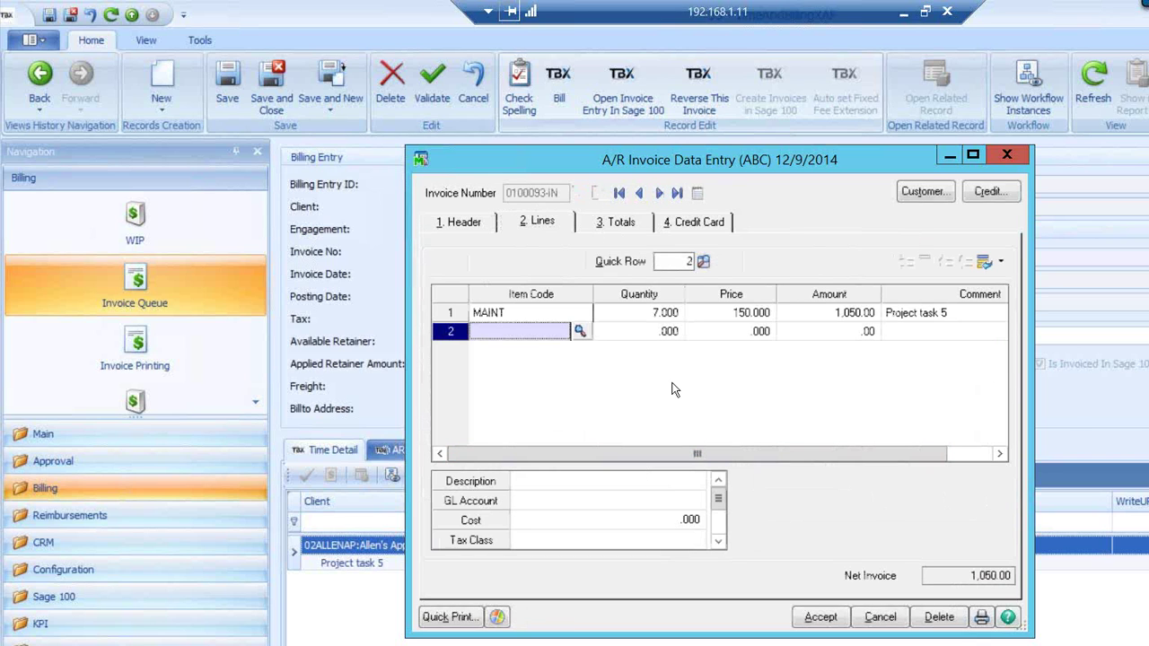
pyautogui.click(984, 621)
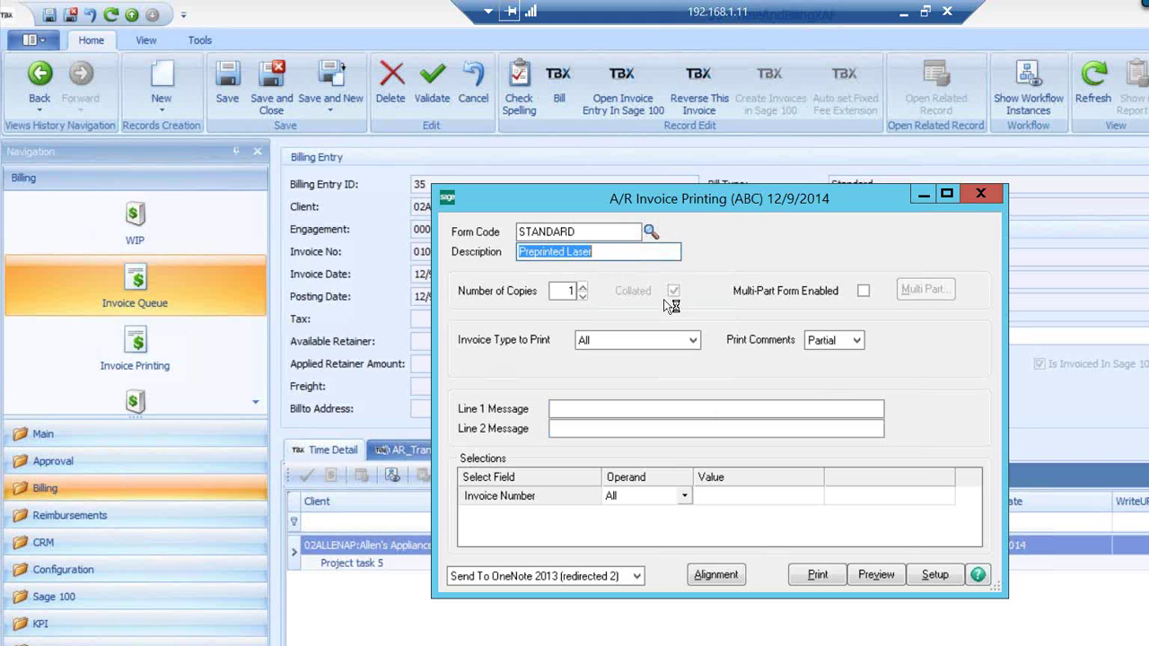
# Preview and print the invoice, then preview the Accounts Receivable Sales Journal
pyautogui.click(872, 574)
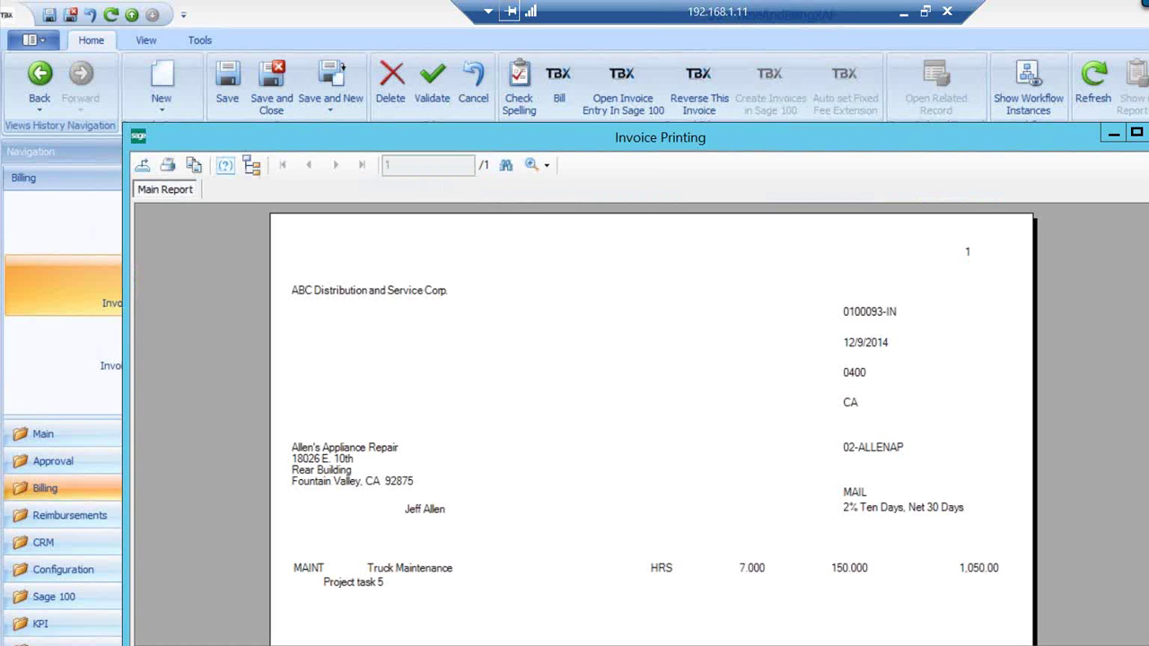
pyautogui.click(1148, 132)
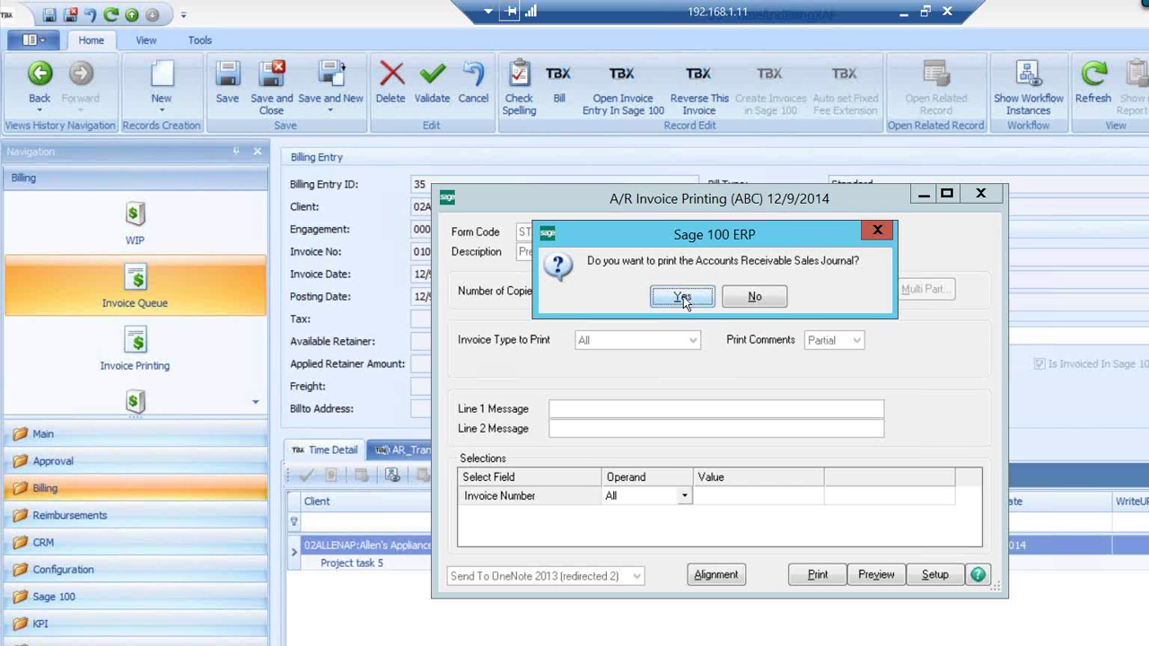
pyautogui.click(682, 297)
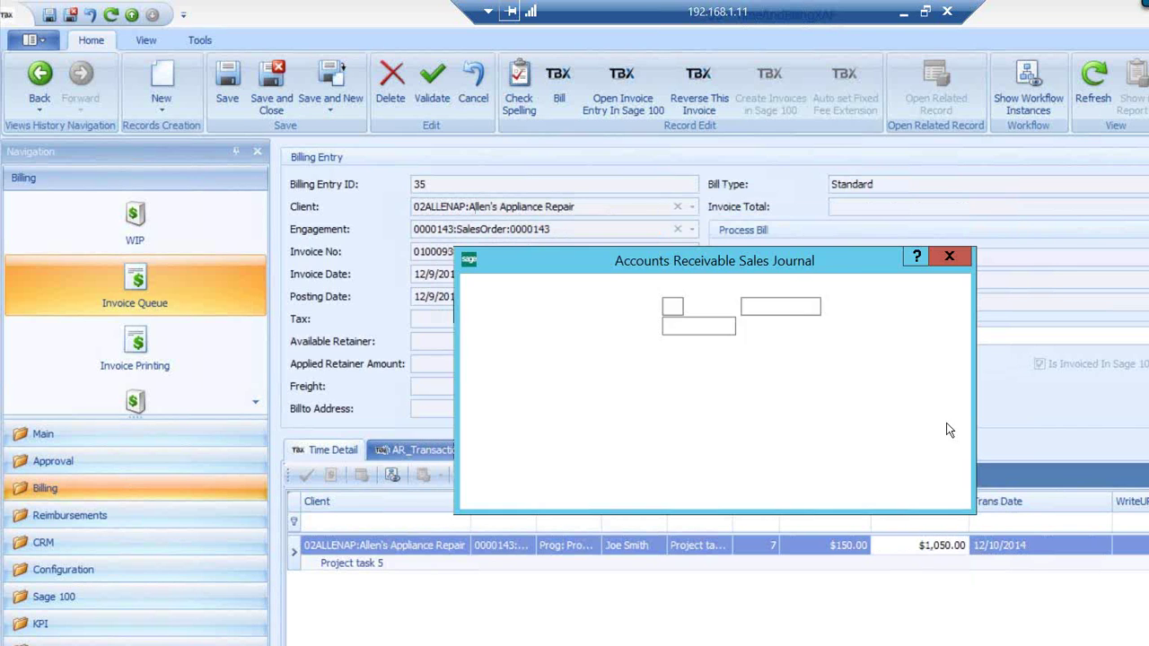
pyautogui.click(841, 492)
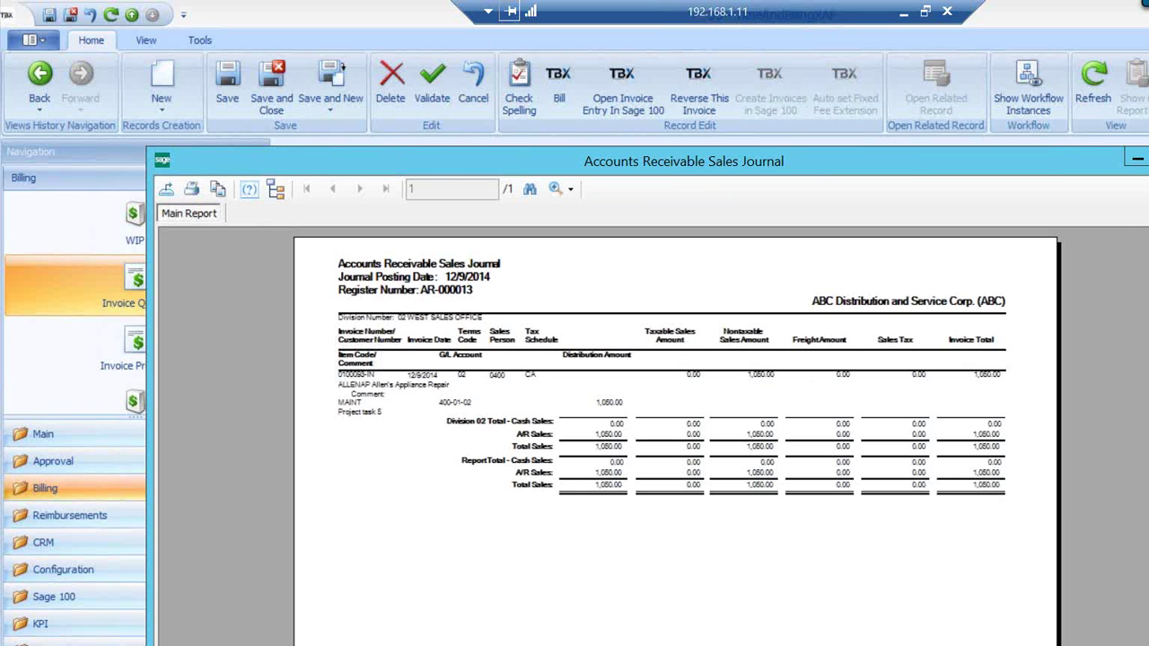
pyautogui.click(1148, 158)
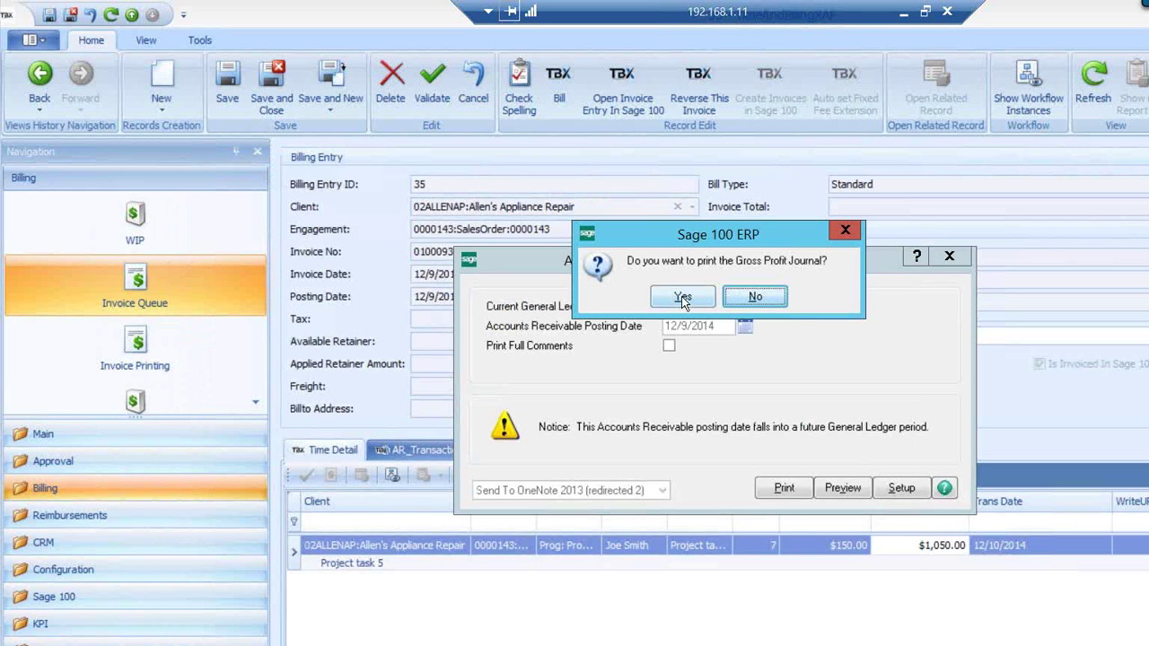
# Print the Gross Profit Journal, then update the Sales Journal and Daily Transaction Register
pyautogui.click(680, 298)
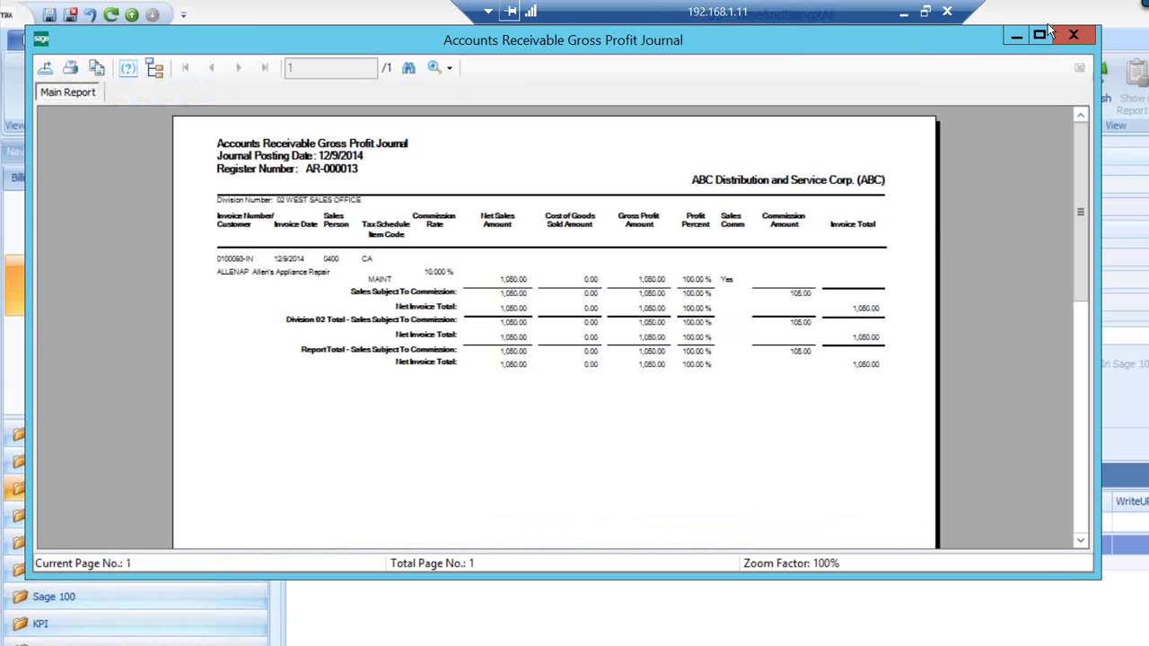
pyautogui.click(1073, 35)
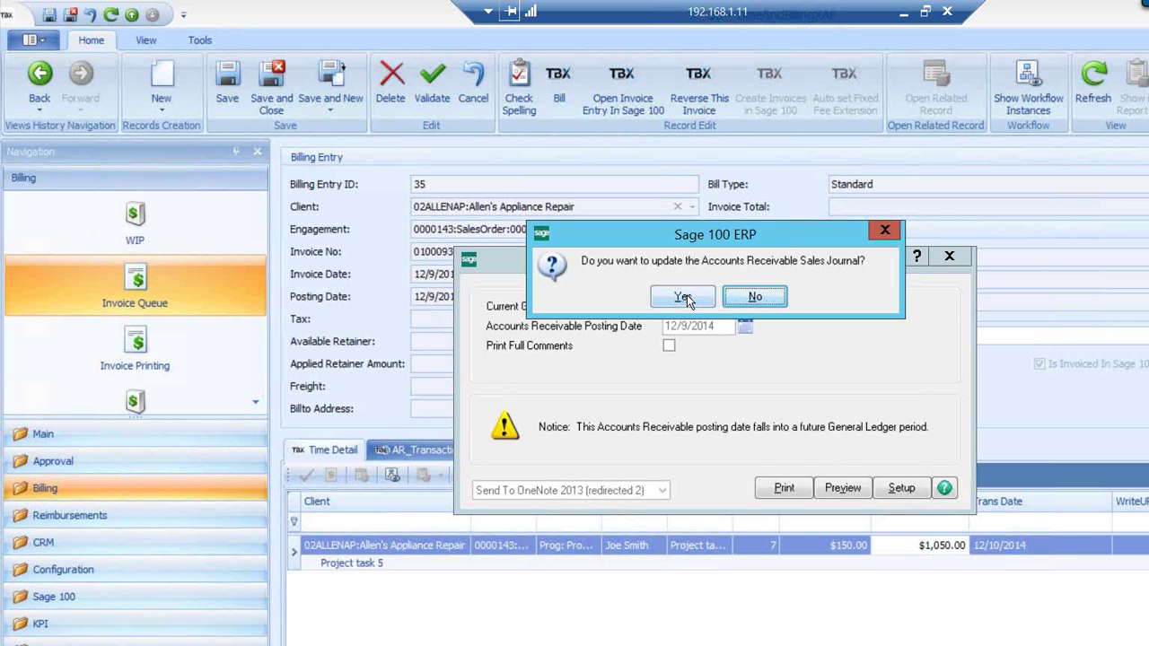
pyautogui.click(682, 299)
pyautogui.click(682, 299)
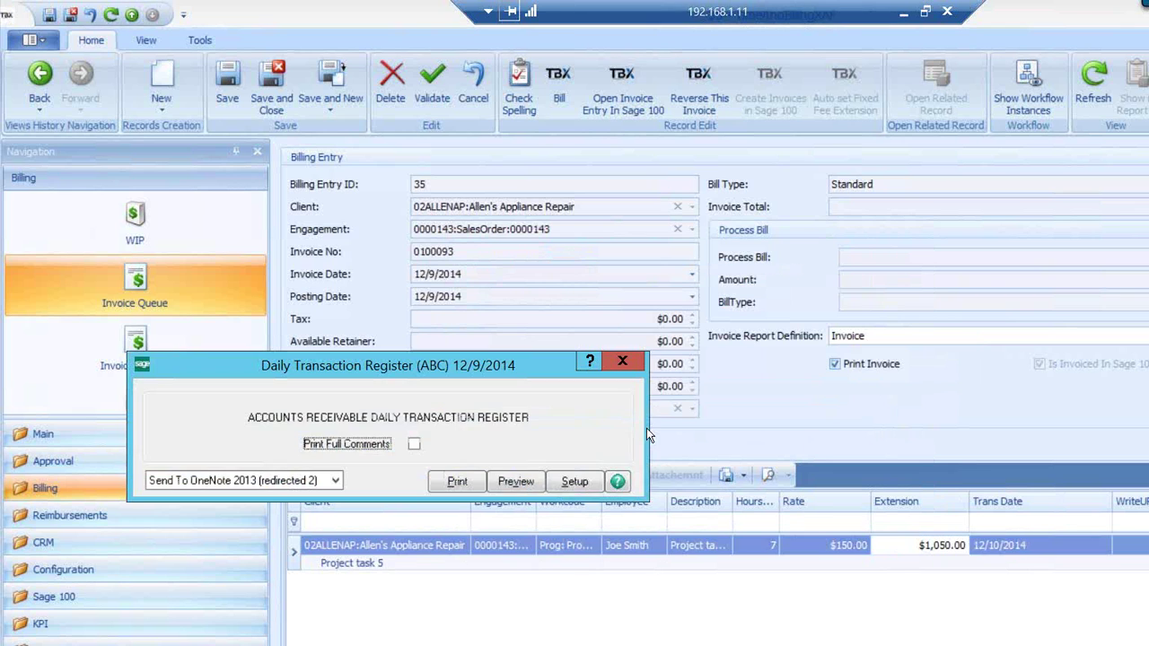
pyautogui.click(514, 482)
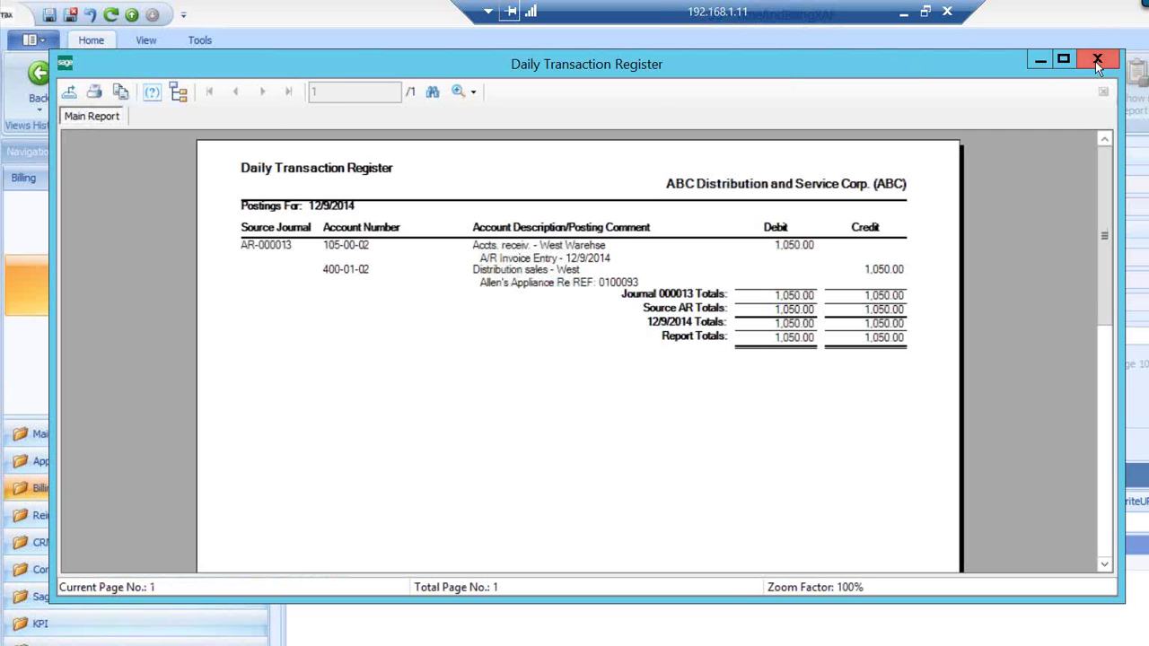
pyautogui.click(1094, 61)
pyautogui.click(680, 296)
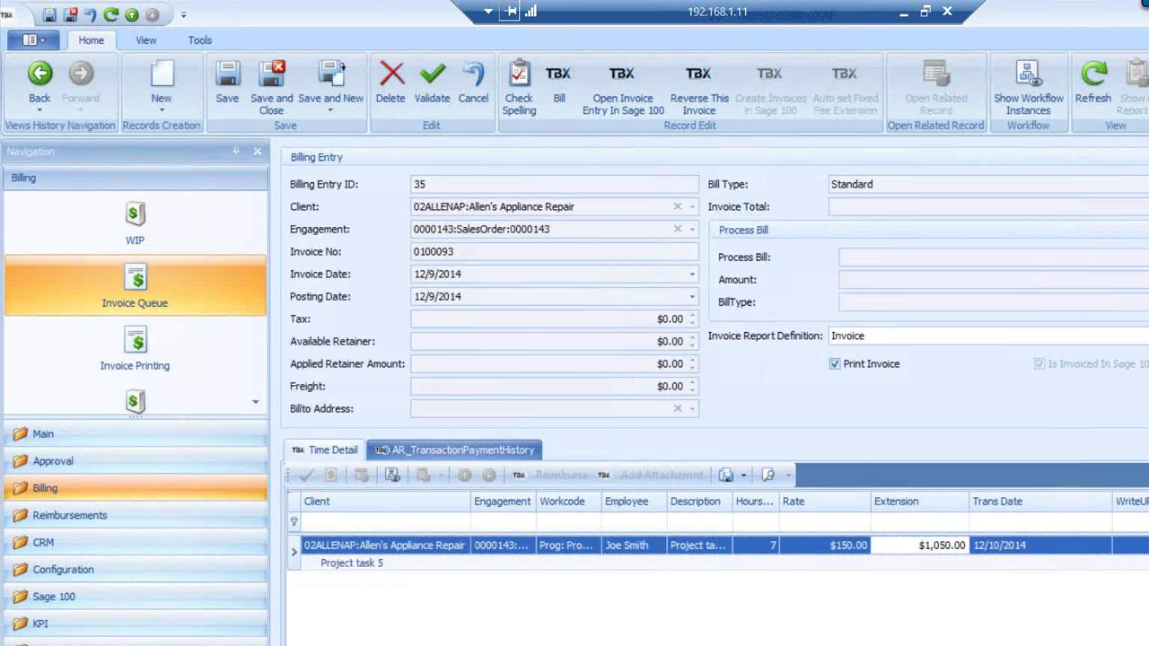
pyautogui.click(106, 644)
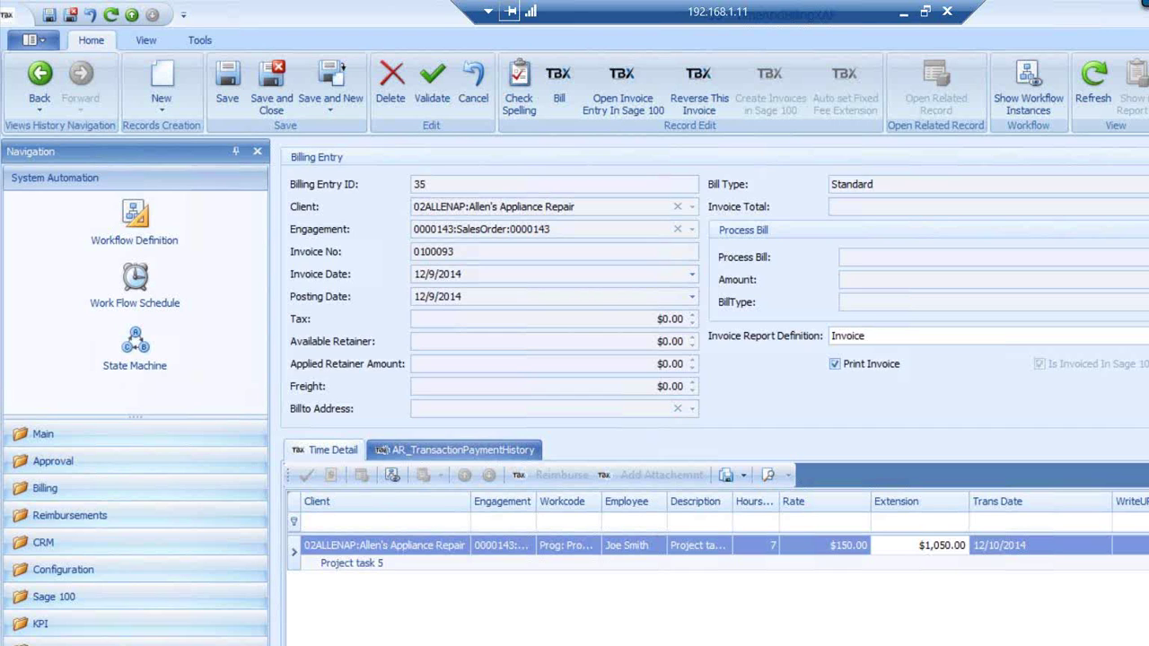
# Save the billing entry changes and return to the Invoice Queue, now holding only entry 34
pyautogui.click(76, 438)
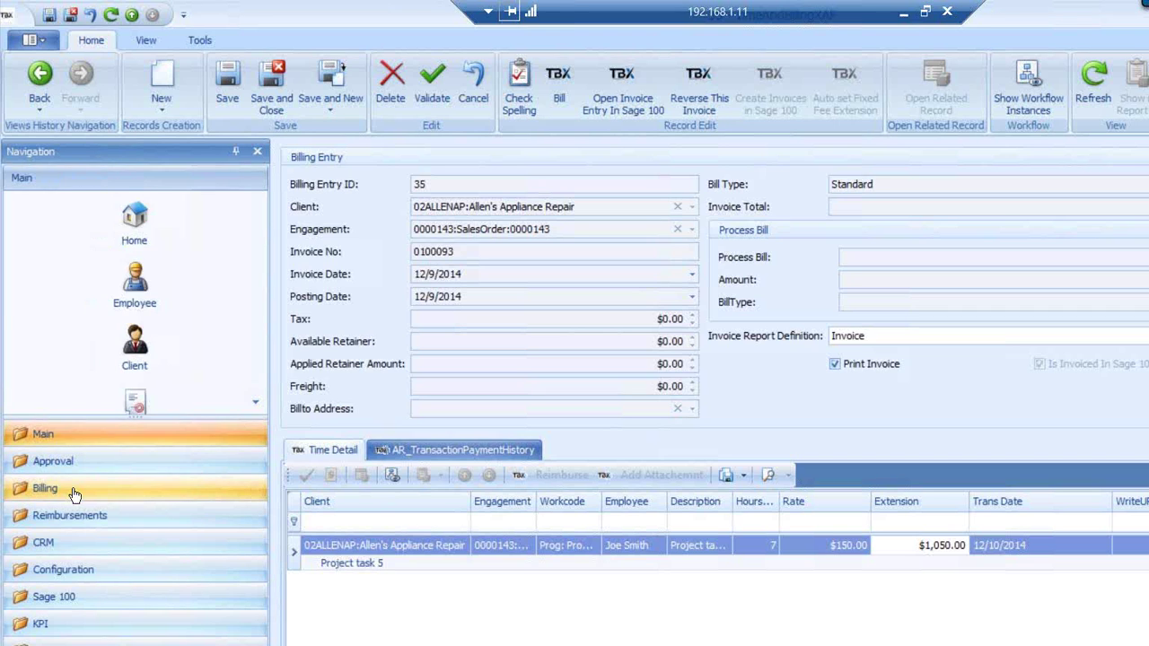
pyautogui.click(72, 492)
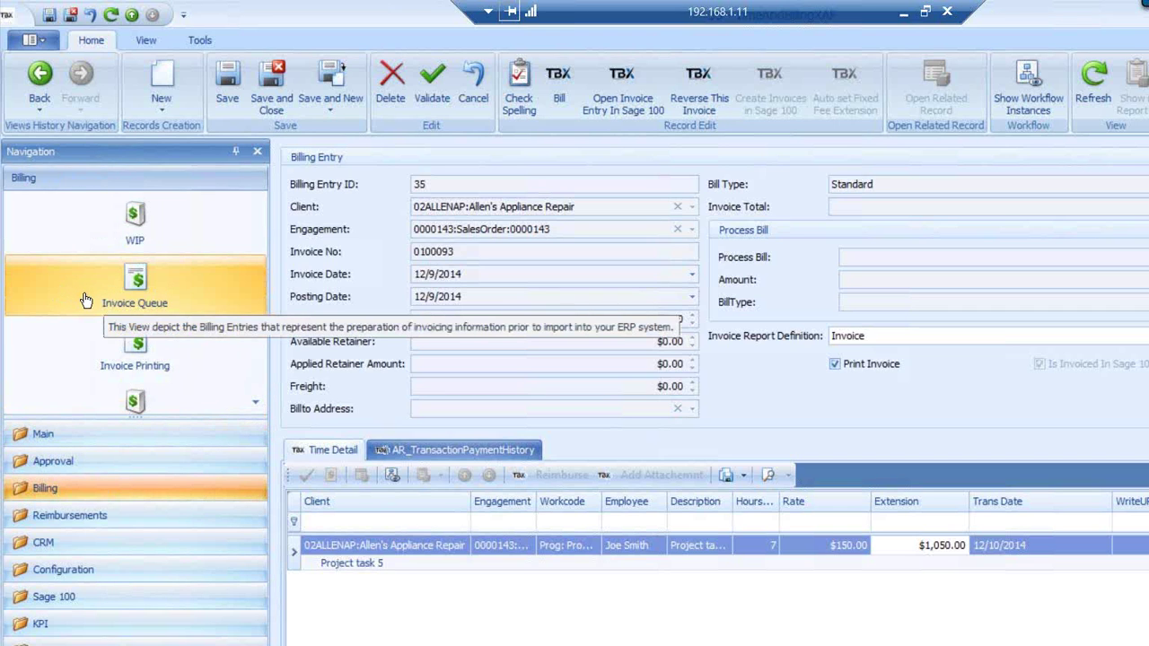
pyautogui.click(132, 295)
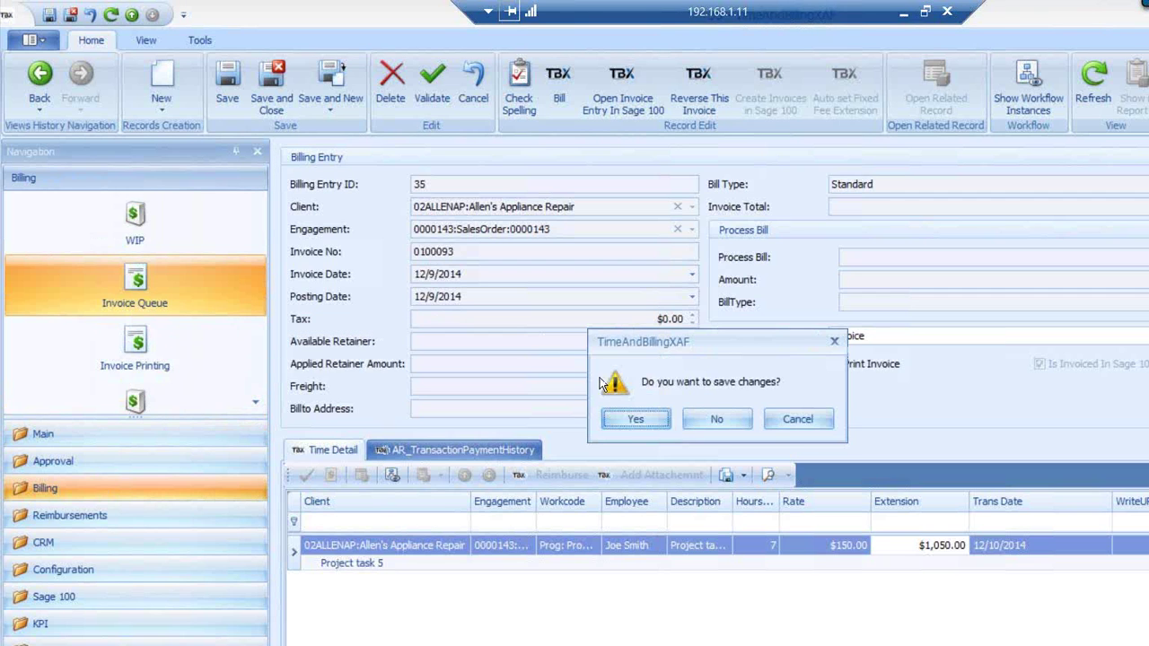
pyautogui.click(627, 423)
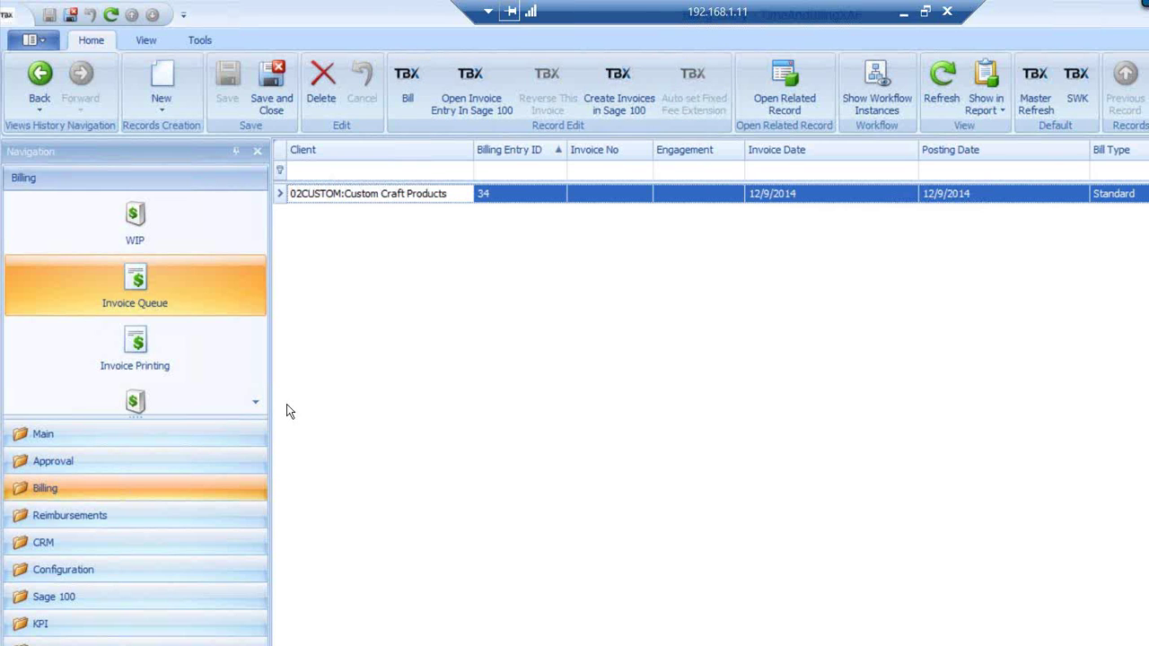
pyautogui.scroll(-1, 253, 399)
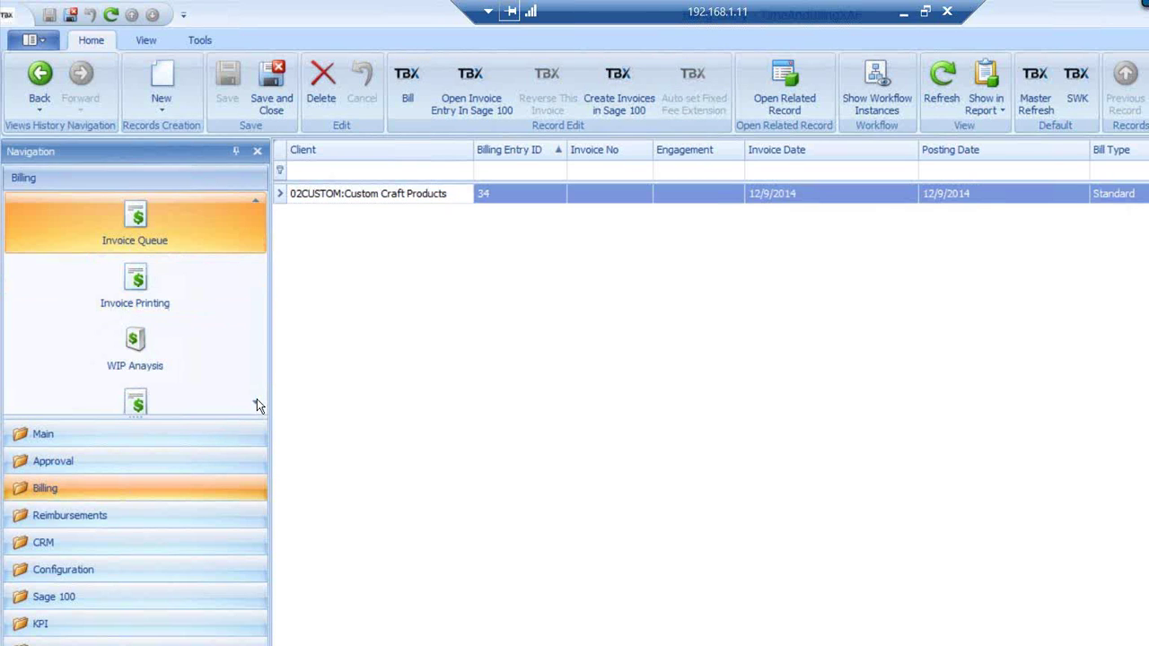
pyautogui.scroll(-1, 256, 398)
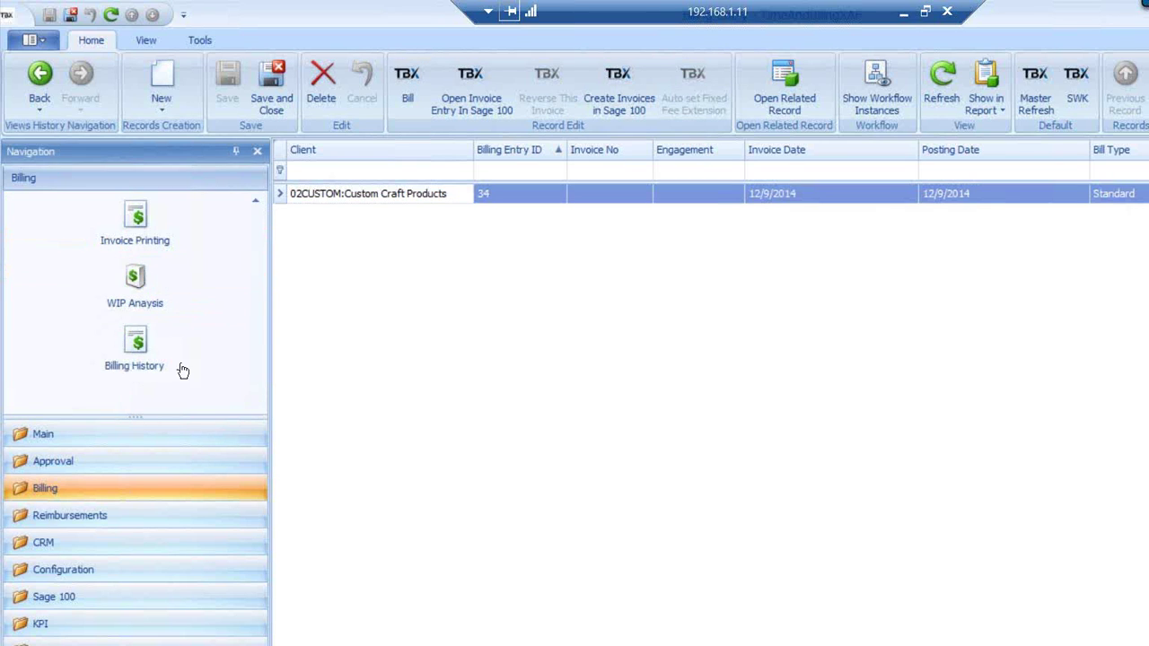
# Sort Billing History by Billing Entry ID, select entry 35, then minimize the remote session
pyautogui.click(133, 356)
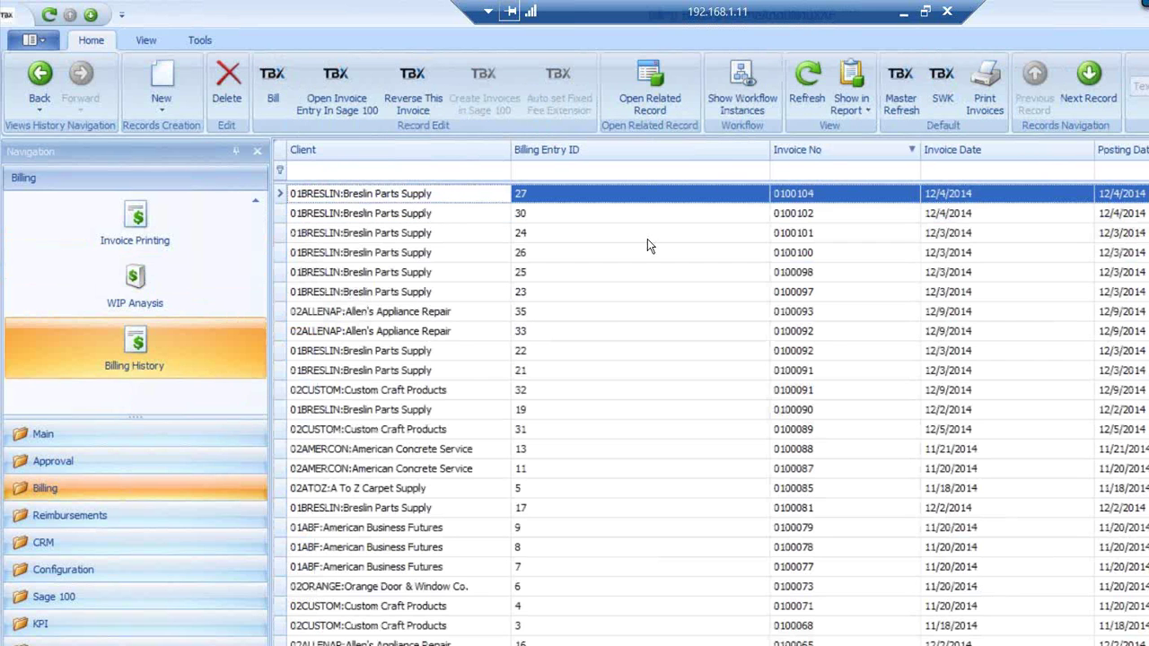
pyautogui.click(597, 149)
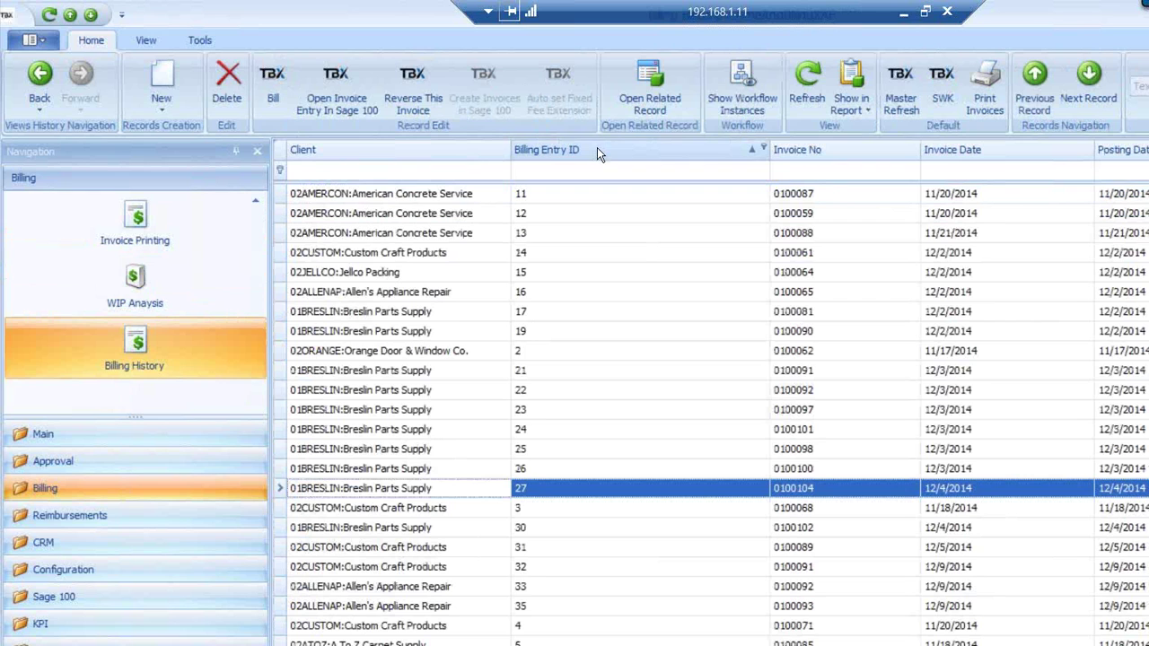
pyautogui.click(369, 608)
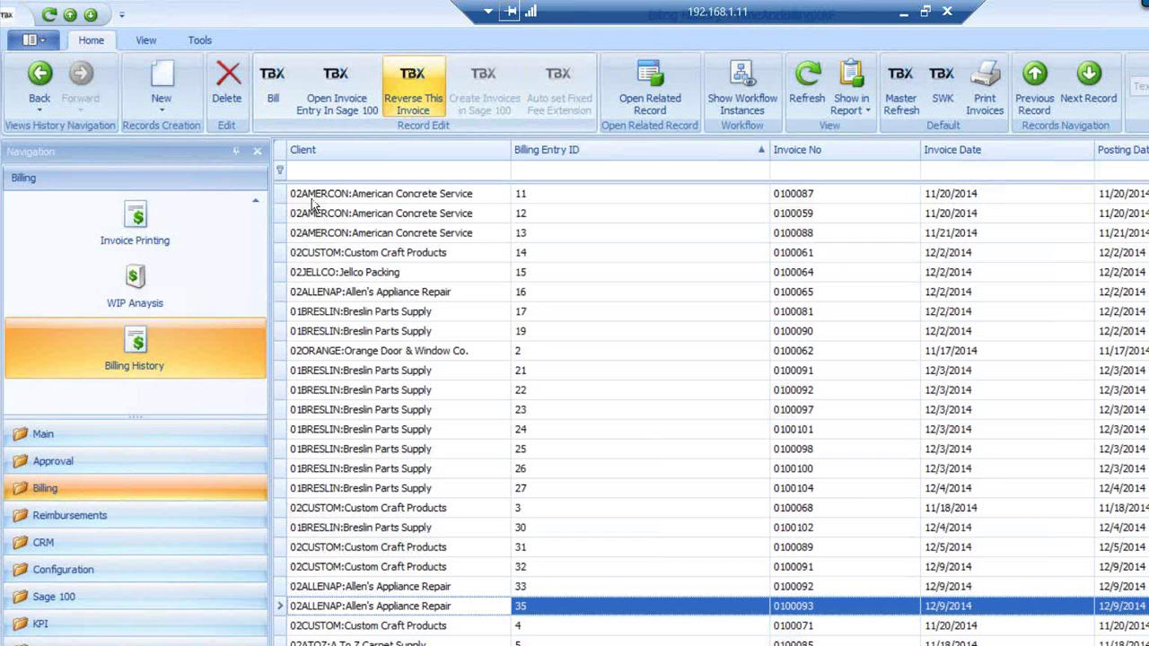
pyautogui.click(43, 436)
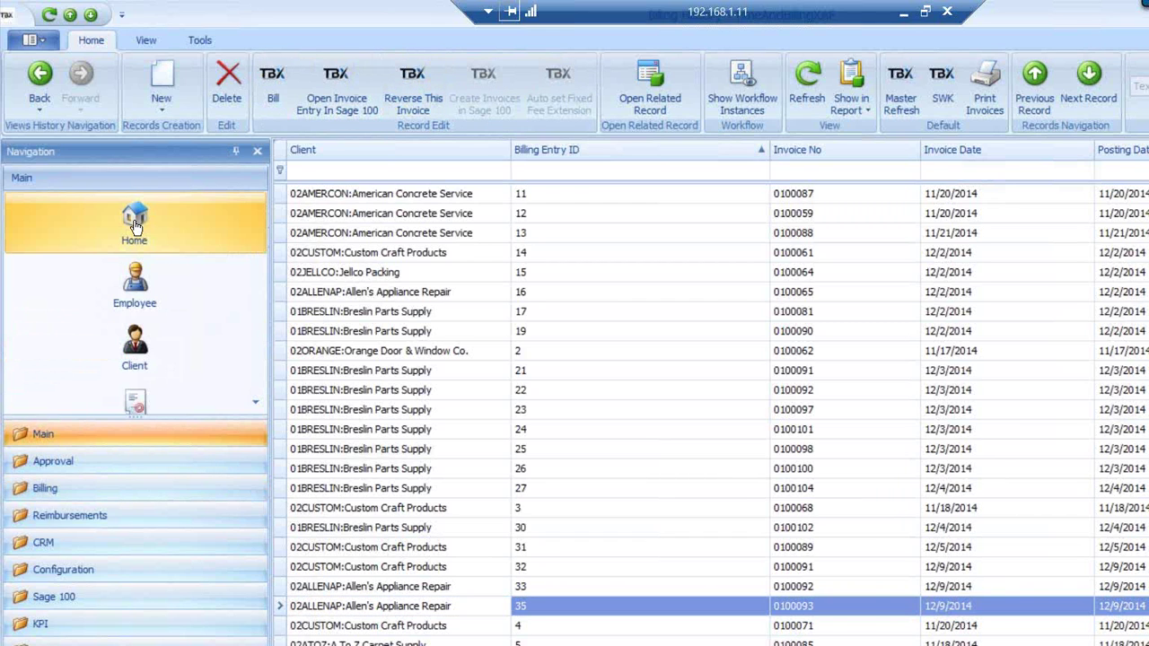
pyautogui.click(905, 11)
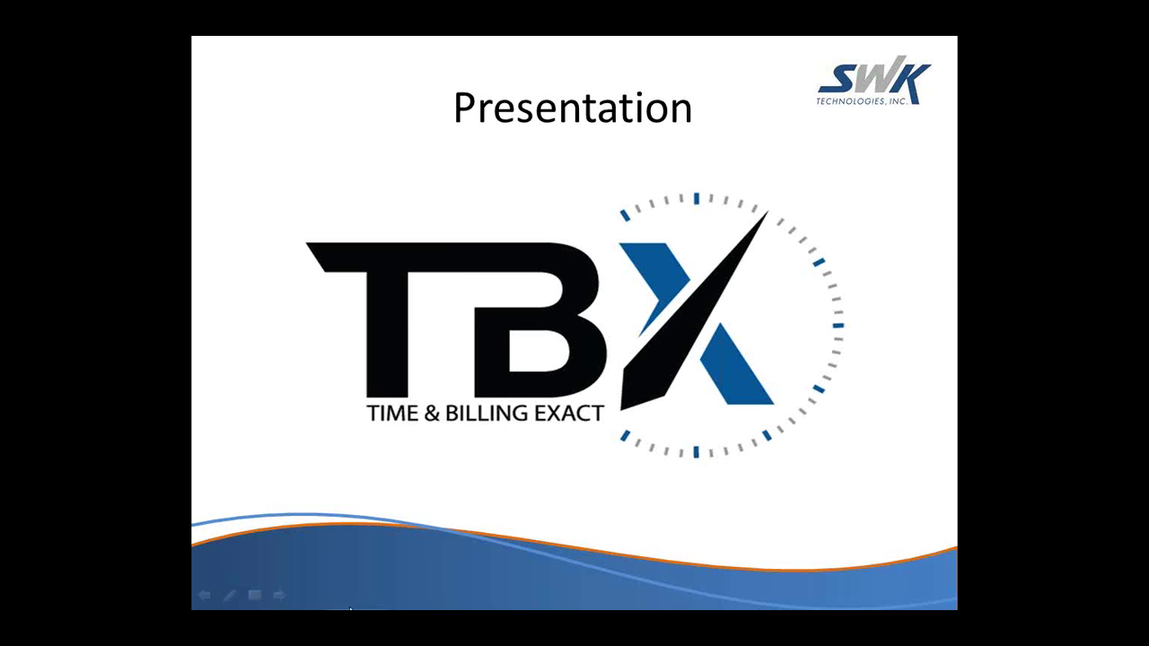
# End the PowerPoint slideshow, minimize PowerPoint and log on to TBX
pyautogui.click(254, 595)
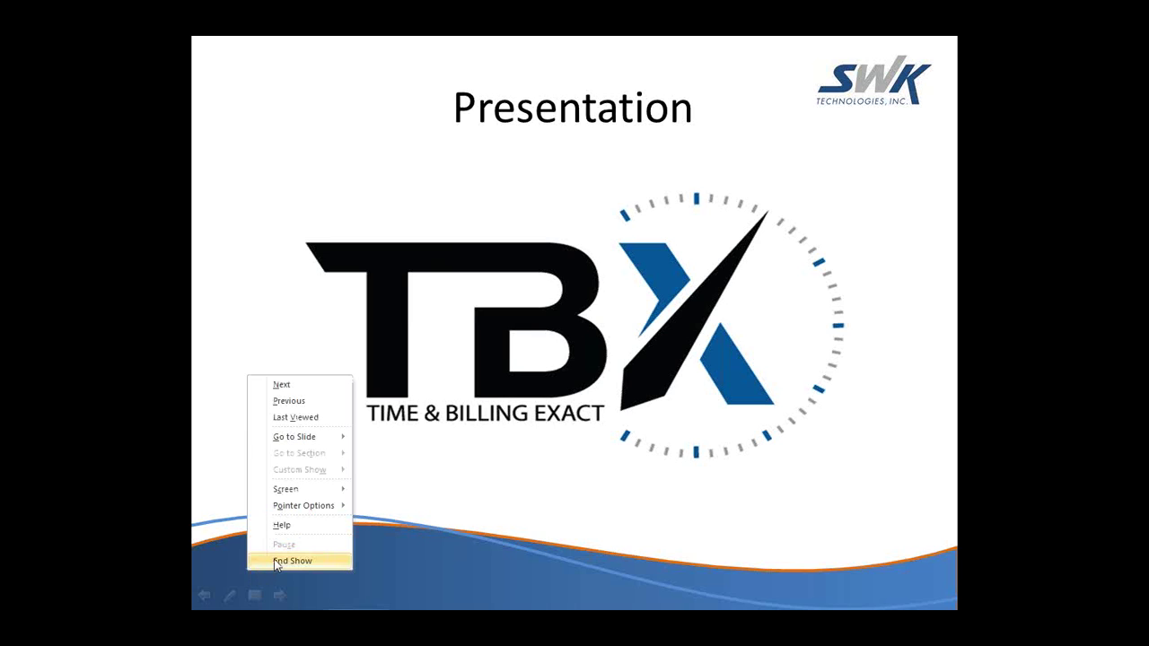
pyautogui.click(277, 562)
pyautogui.click(1017, 43)
pyautogui.click(656, 428)
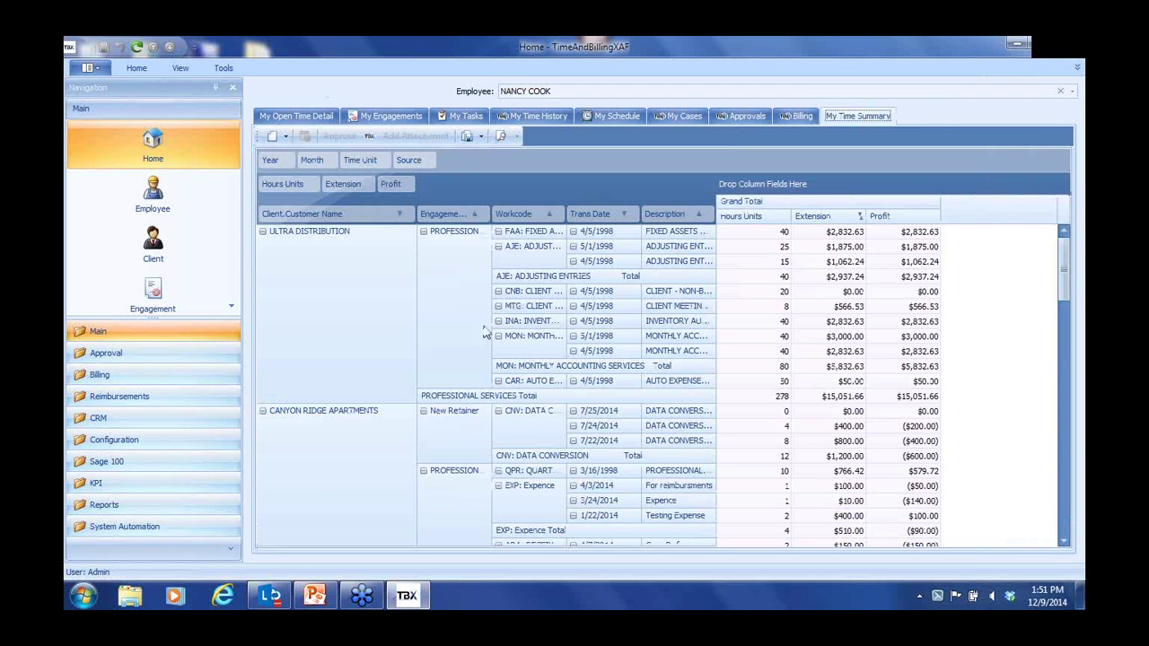
# Clear the My Time Summary pivot settings to list Hours Units and Extension by Trans Date
pyautogui.rightClick(683, 167)
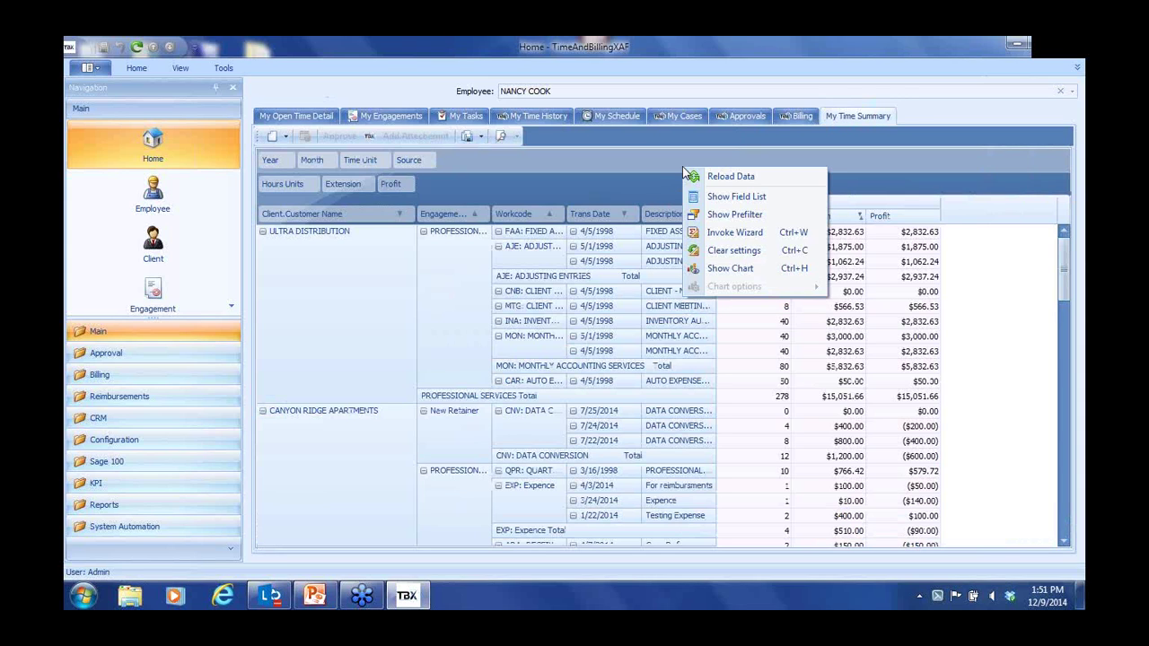
pyautogui.click(727, 253)
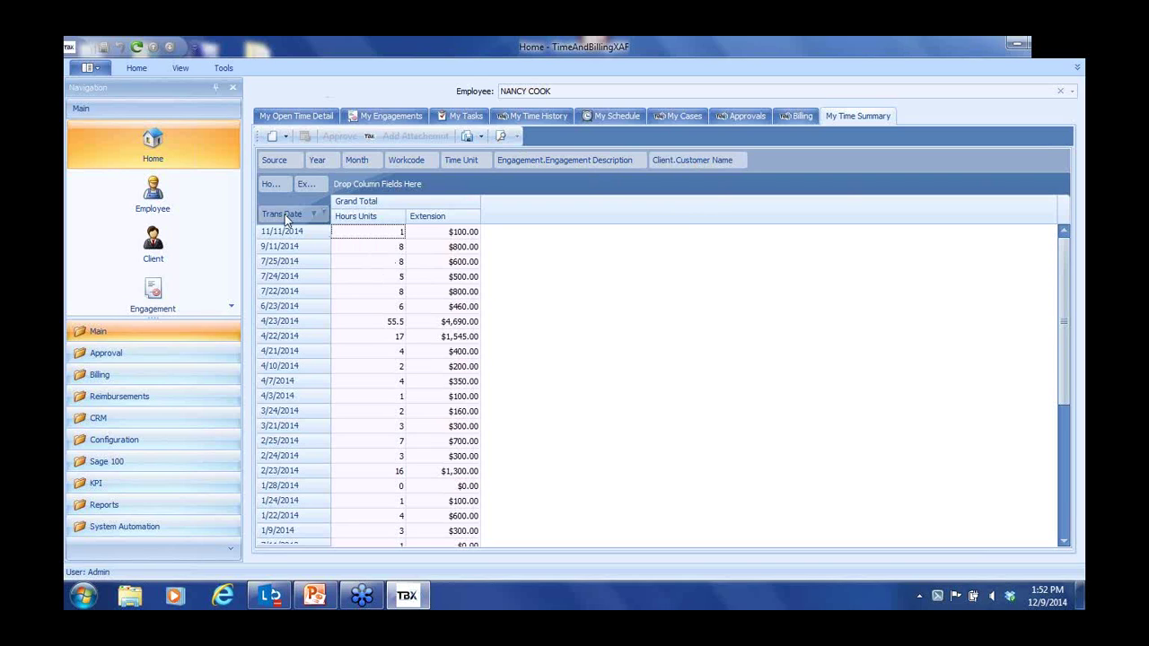
# Regroup the pivot rows by client customer name and workcode, with Year as columns
pyautogui.moveTo(284, 213); pyautogui.dragTo(493, 164)
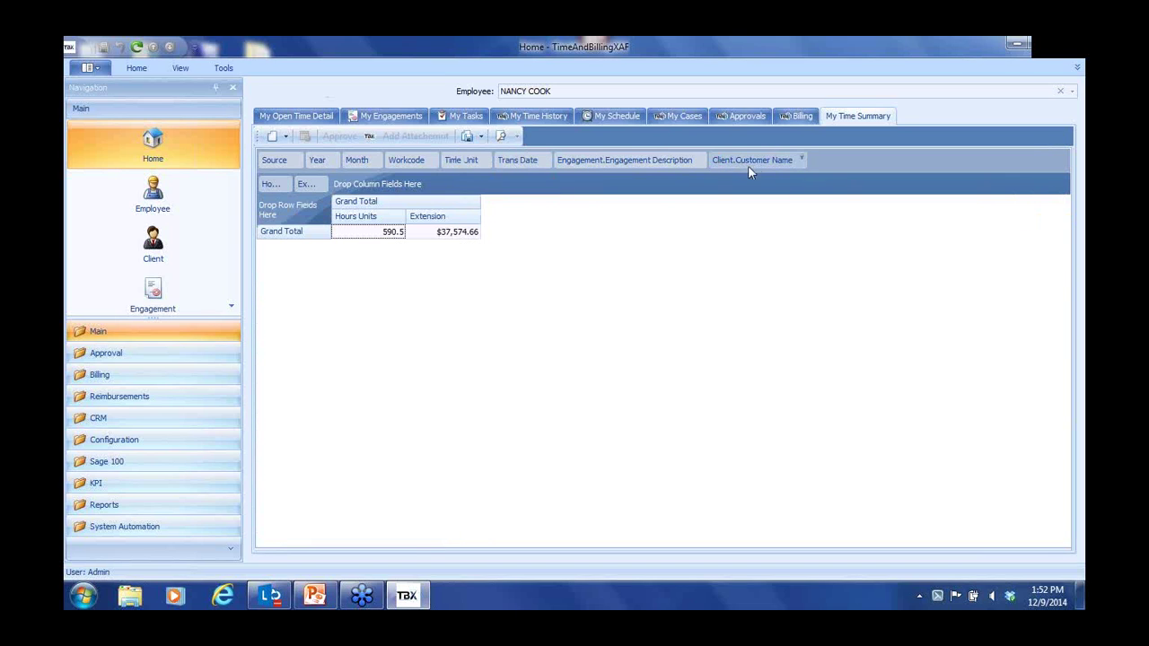
pyautogui.moveTo(756, 161); pyautogui.dragTo(278, 214)
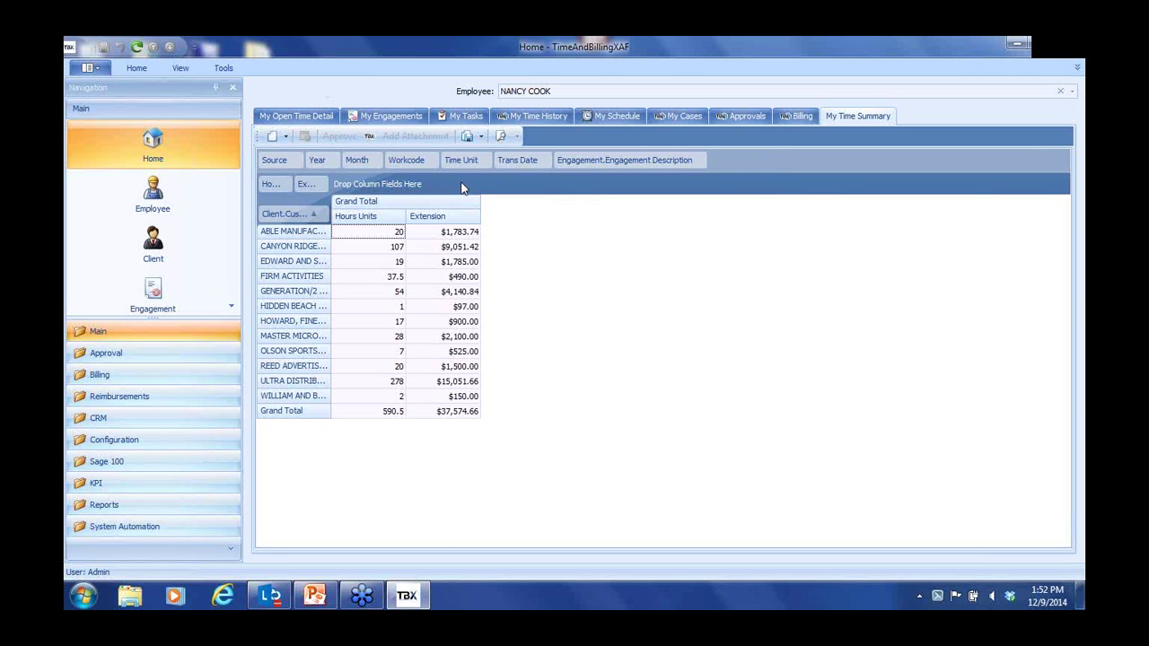
pyautogui.moveTo(539, 163)
pyautogui.mouseDown()
pyautogui.moveTo(437, 159)
pyautogui.moveTo(329, 218)
pyautogui.mouseUp()
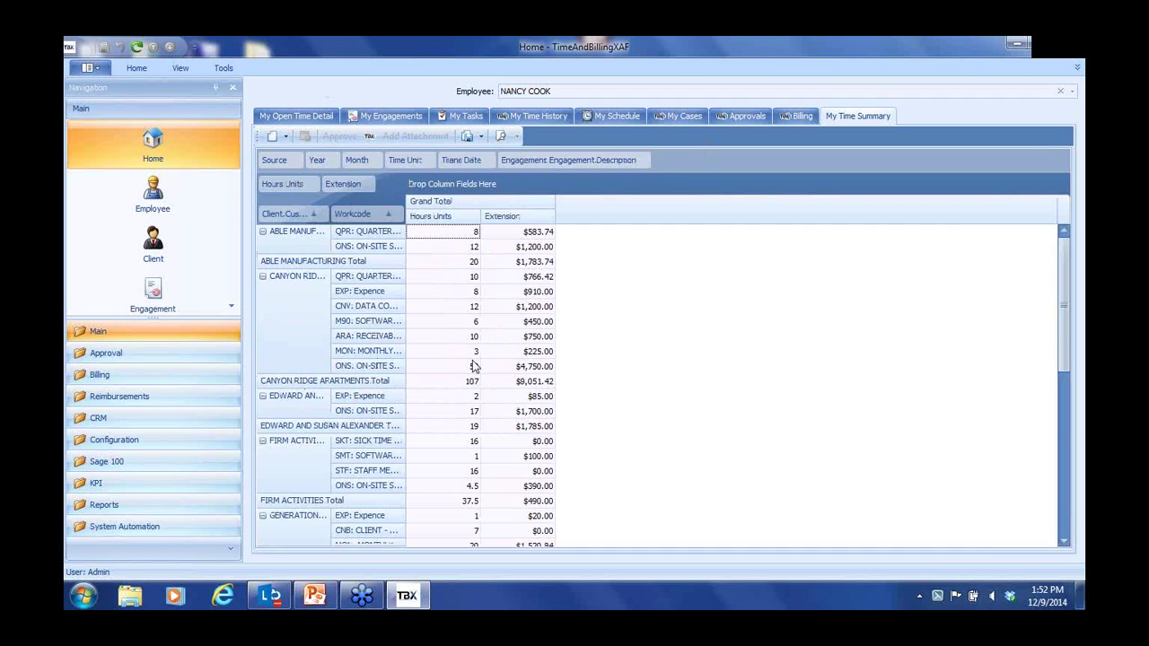
pyautogui.moveTo(325, 162); pyautogui.dragTo(429, 192)
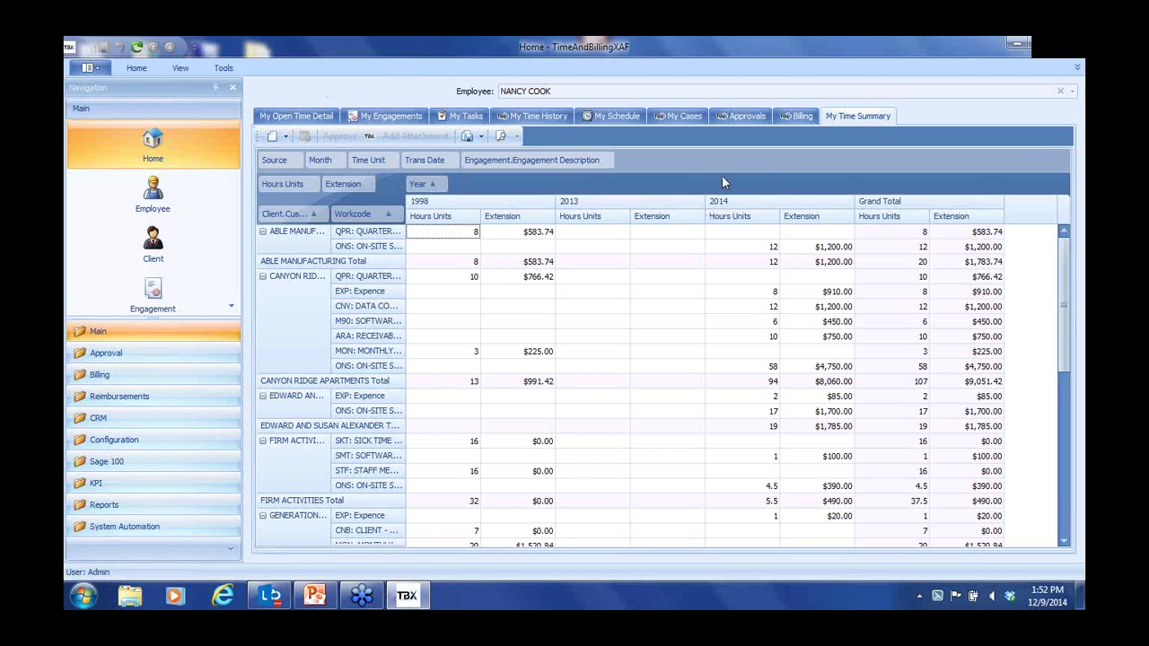
# Filter the pivot's Year field to show only 2014
pyautogui.click(442, 183)
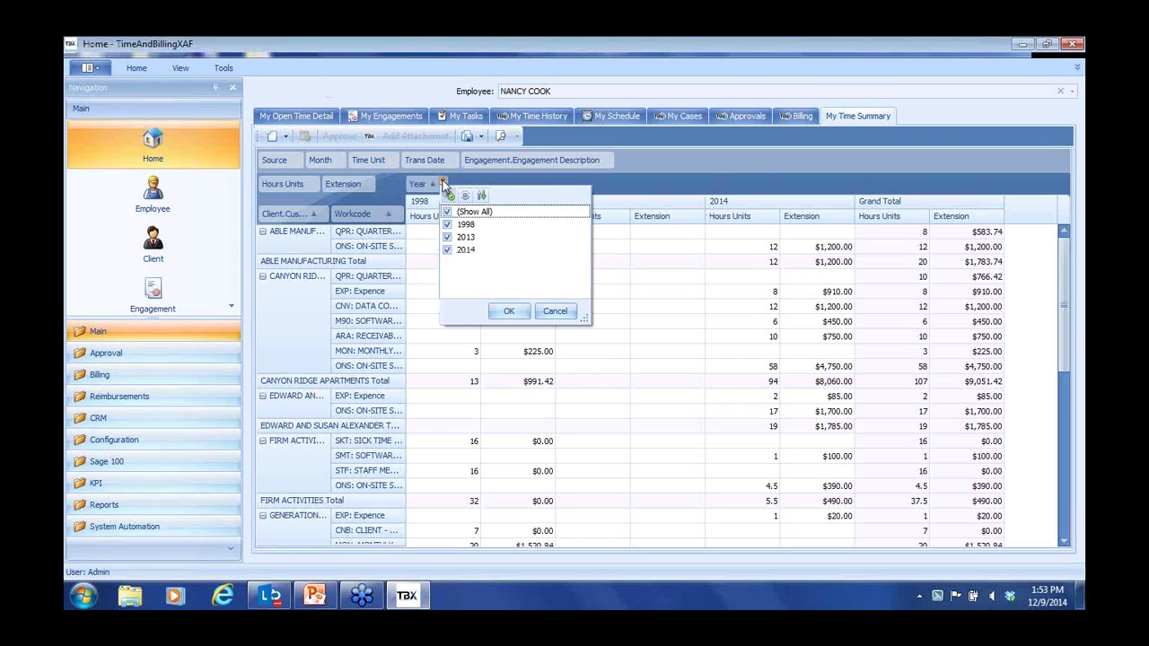
pyautogui.click(448, 251)
pyautogui.click(481, 195)
pyautogui.click(509, 315)
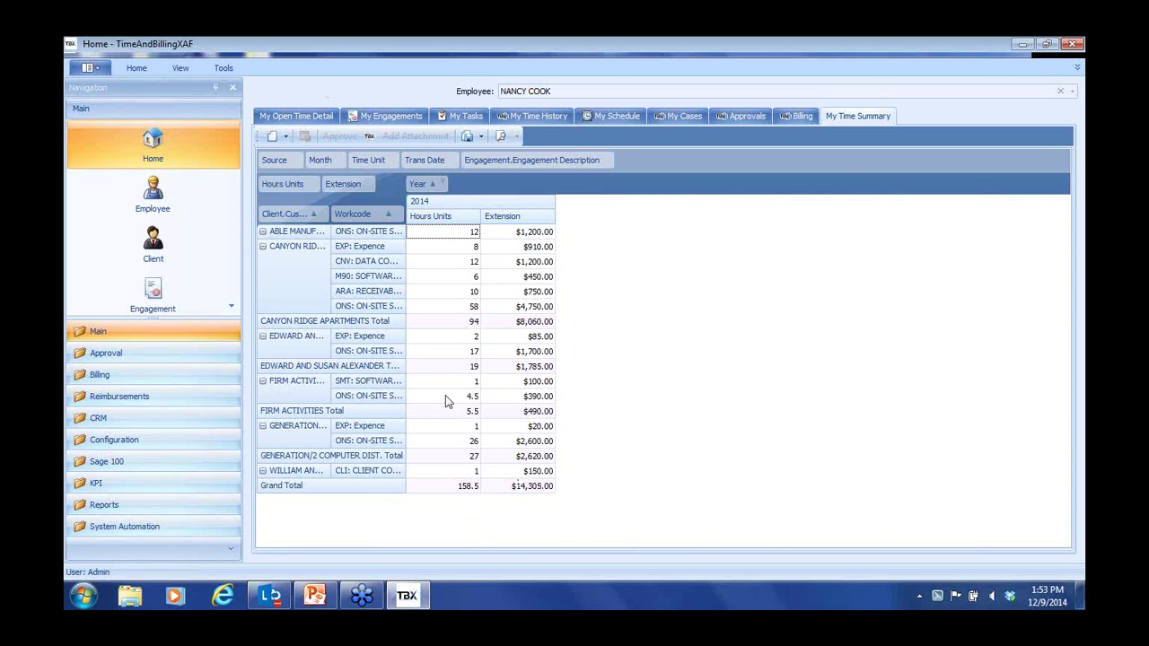
# Split the columns by Source and filter Source to WIP only
pyautogui.moveTo(277, 160); pyautogui.dragTo(453, 197)
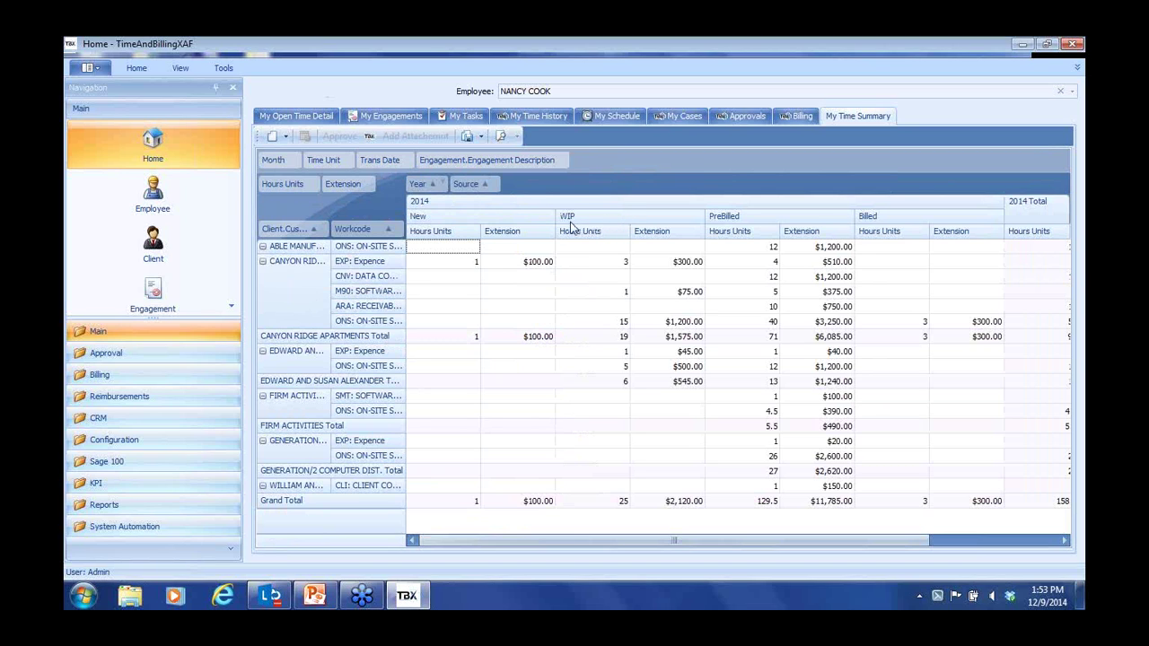
pyautogui.click(494, 183)
pyautogui.click(499, 237)
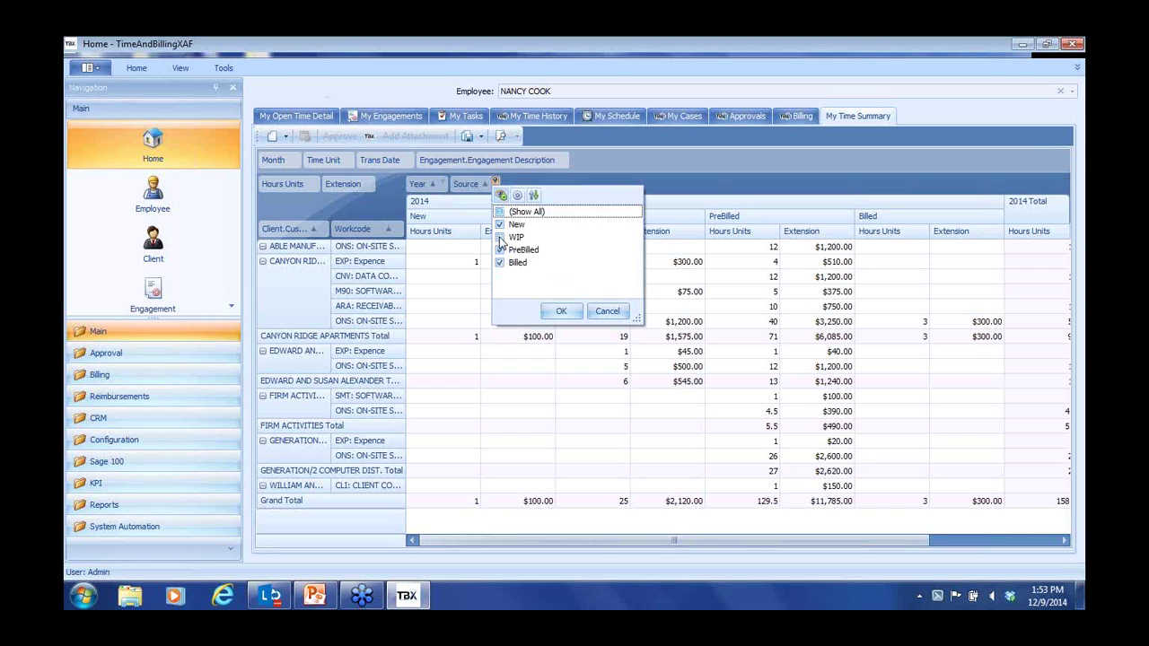
pyautogui.click(534, 195)
pyautogui.click(560, 310)
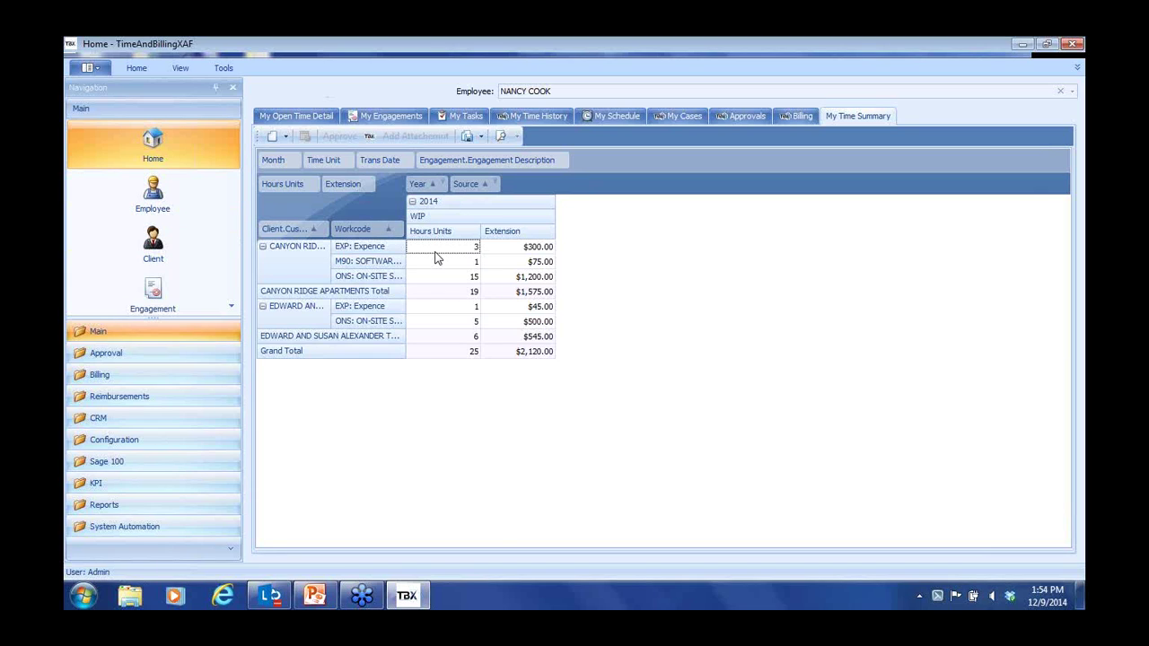
# Show the pivot field list, reposition and browse it, then close it
pyautogui.rightClick(615, 162)
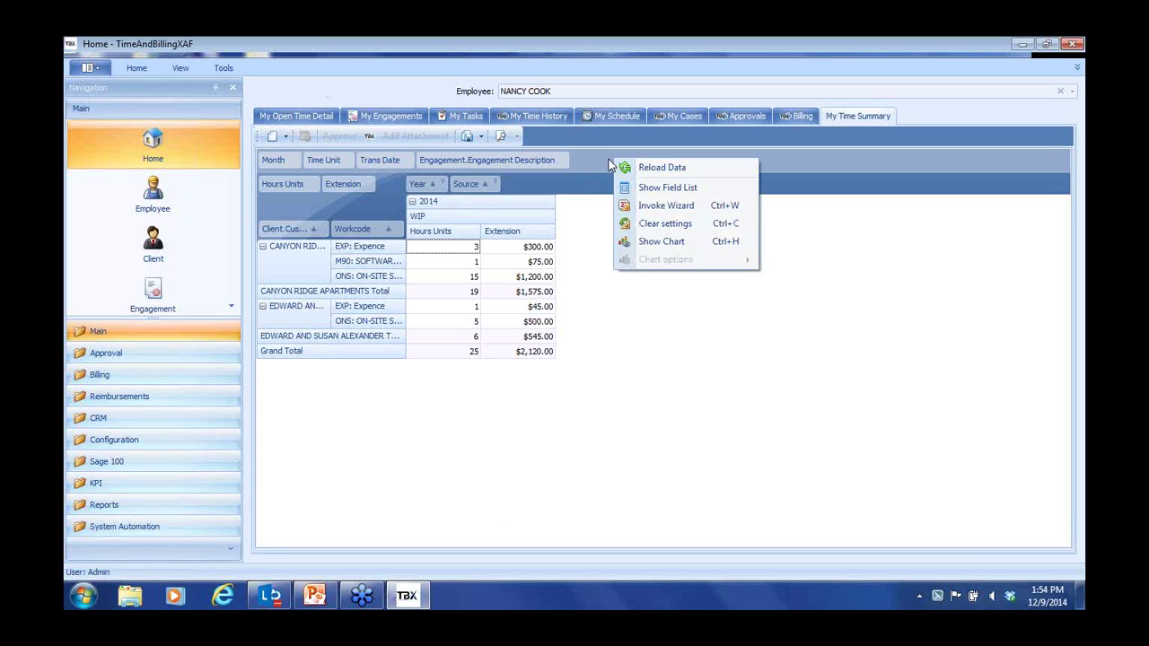
pyautogui.click(660, 189)
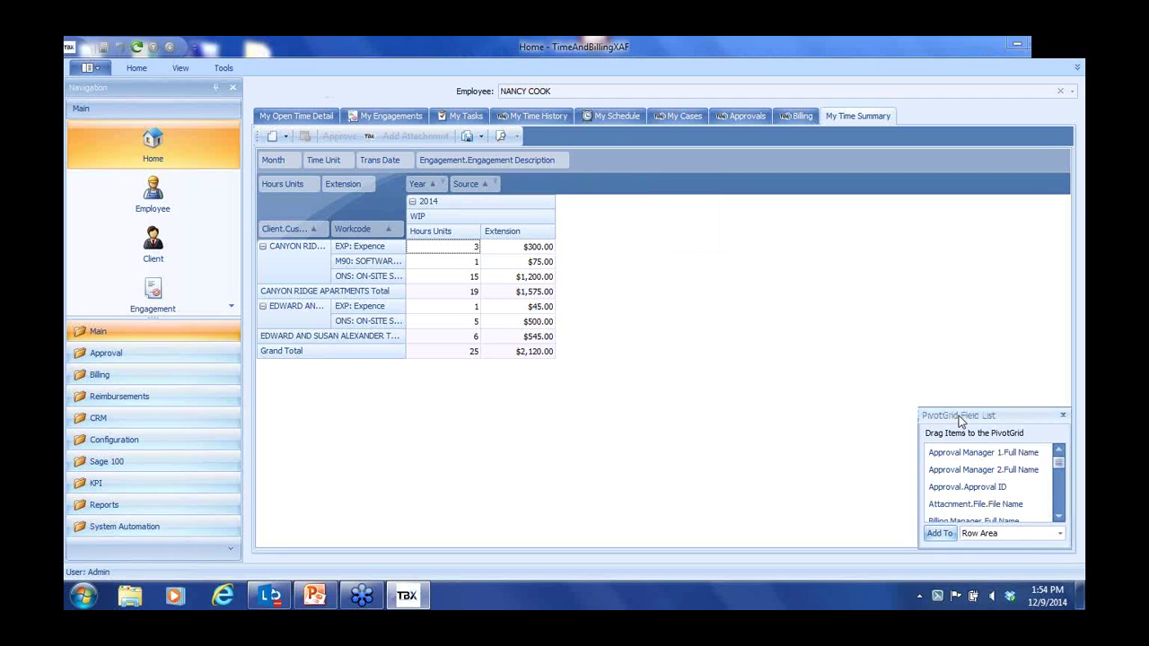
pyautogui.moveTo(961, 416); pyautogui.dragTo(759, 281)
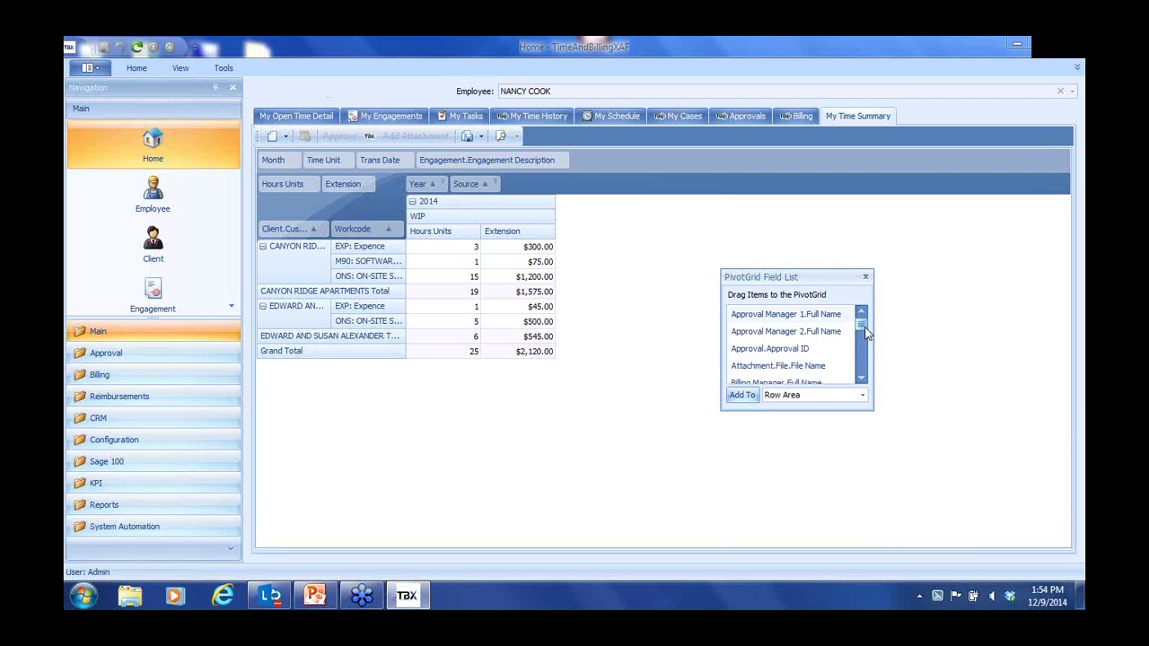
pyautogui.moveTo(862, 332)
pyautogui.mouseDown()
pyautogui.moveTo(862, 378)
pyautogui.moveTo(862, 321)
pyautogui.mouseUp()
pyautogui.click(867, 278)
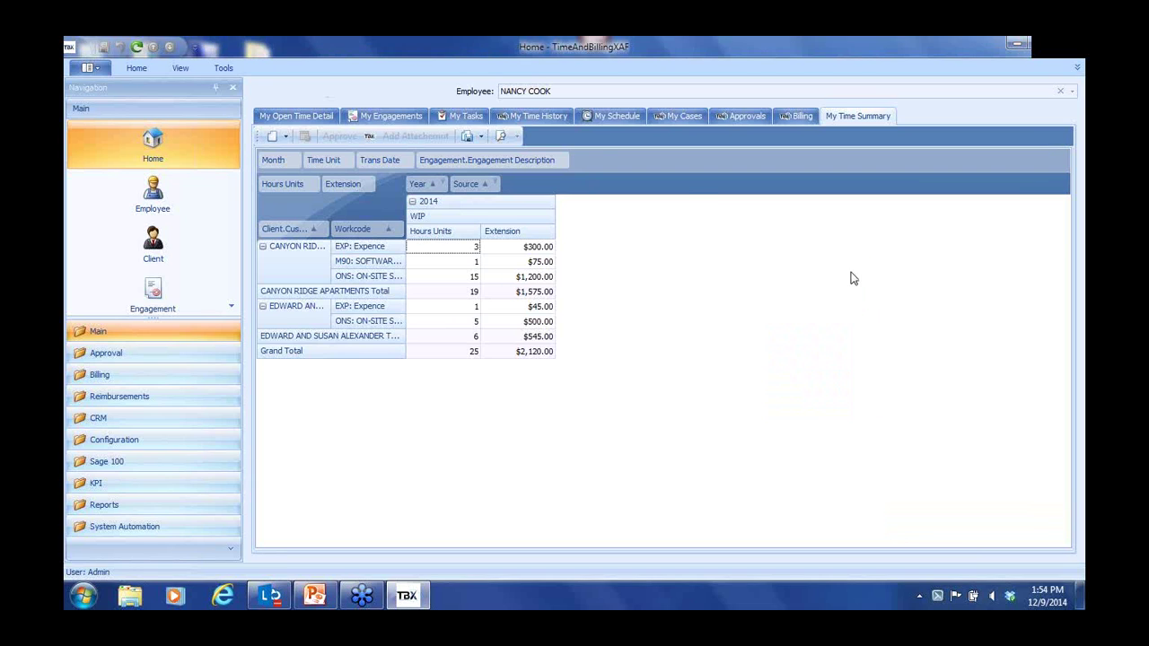
pyautogui.rightClick(602, 159)
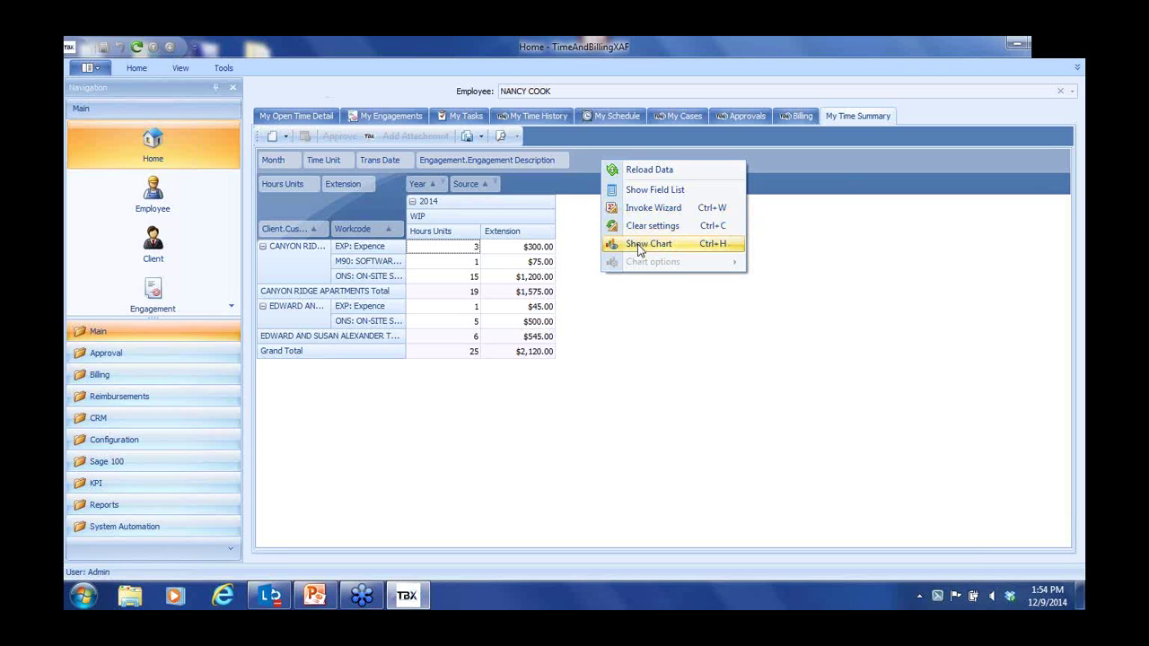
# Chart the pivot's 2014 WIP Extension amounts from $75.00 to $500.00 as bars
pyautogui.click(640, 245)
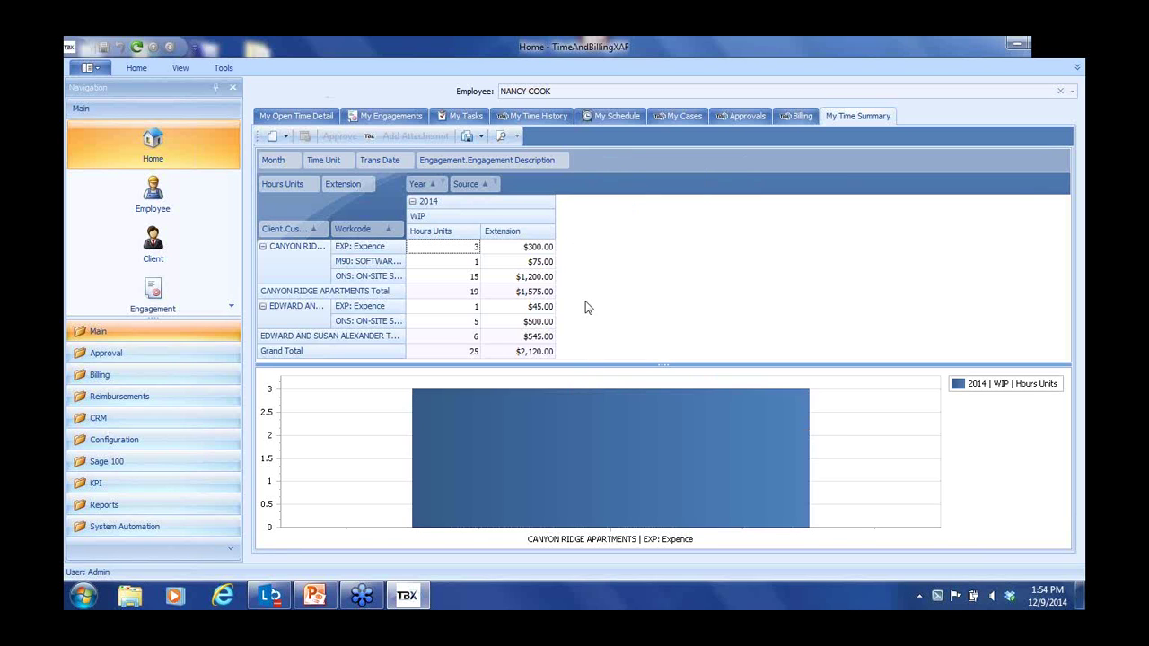
pyautogui.moveTo(530, 261); pyautogui.dragTo(529, 322)
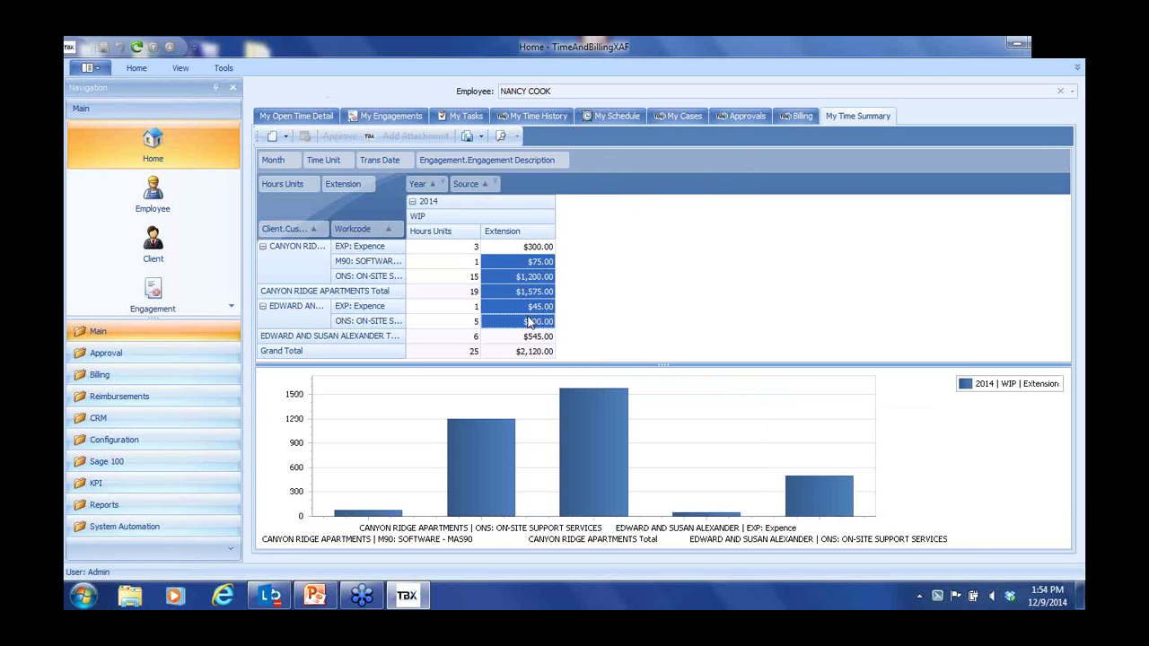
pyautogui.moveTo(631, 395)
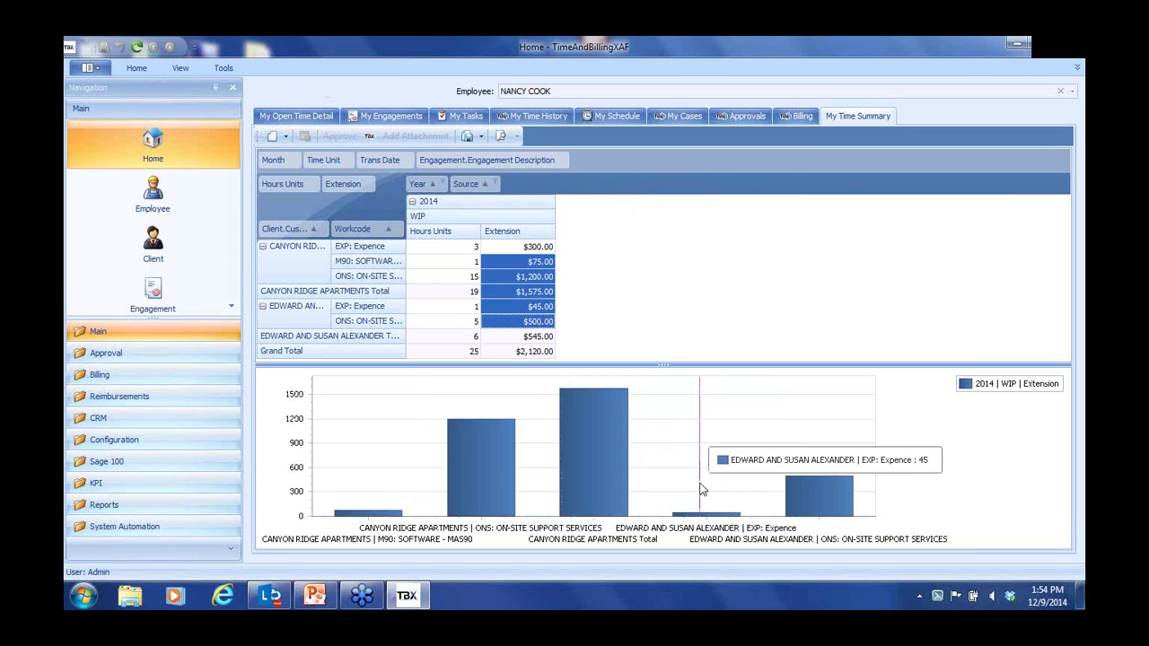
pyautogui.rightClick(939, 475)
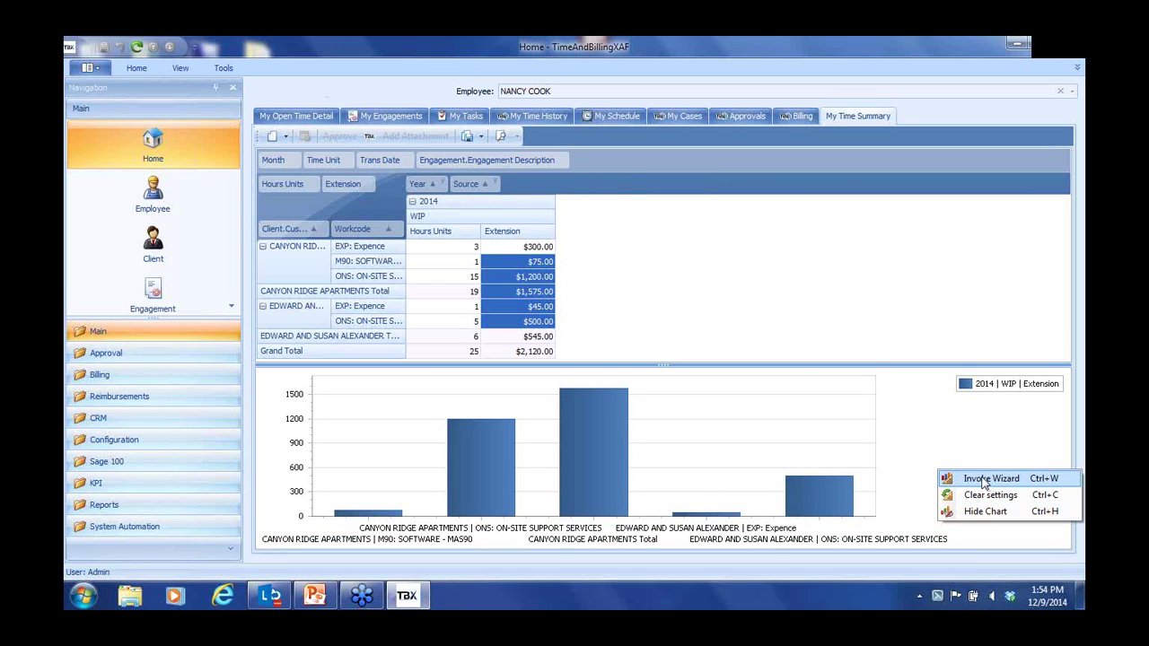
pyautogui.click(981, 479)
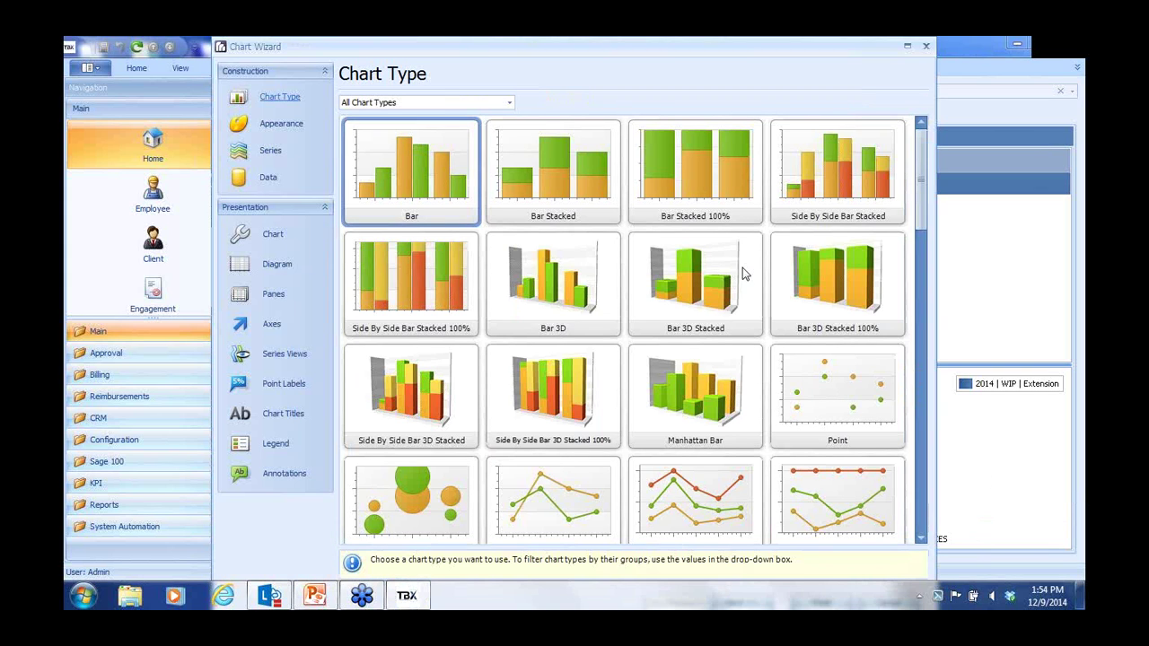
pyautogui.moveTo(925, 179); pyautogui.dragTo(921, 509)
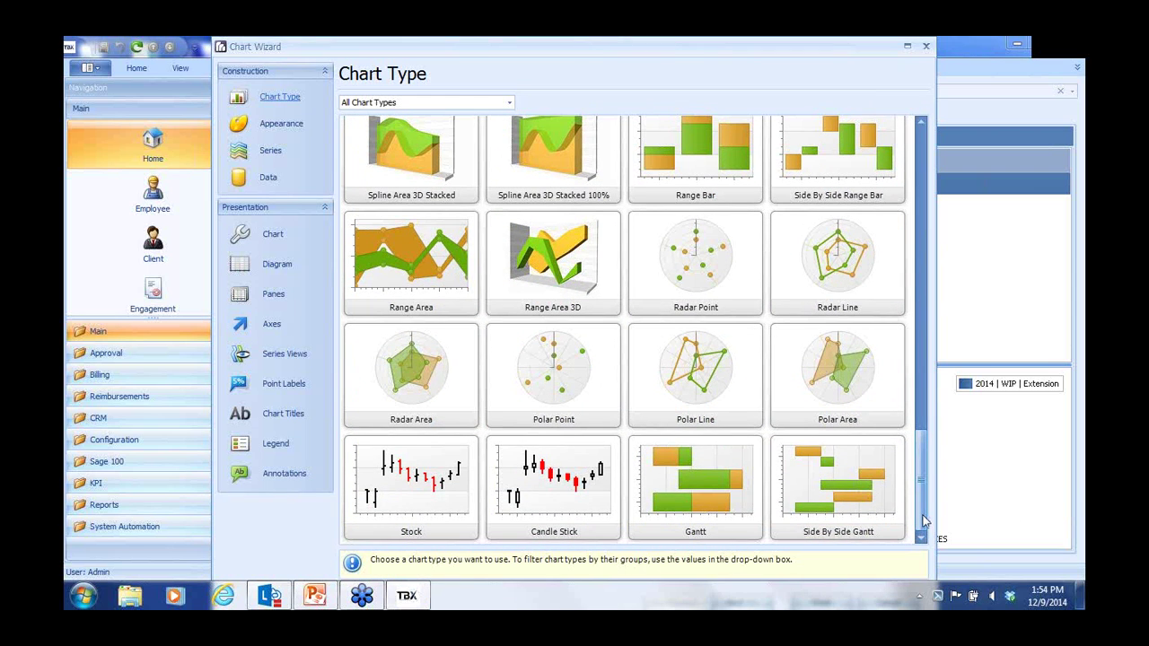
pyautogui.moveTo(923, 461); pyautogui.dragTo(922, 308)
pyautogui.click(926, 48)
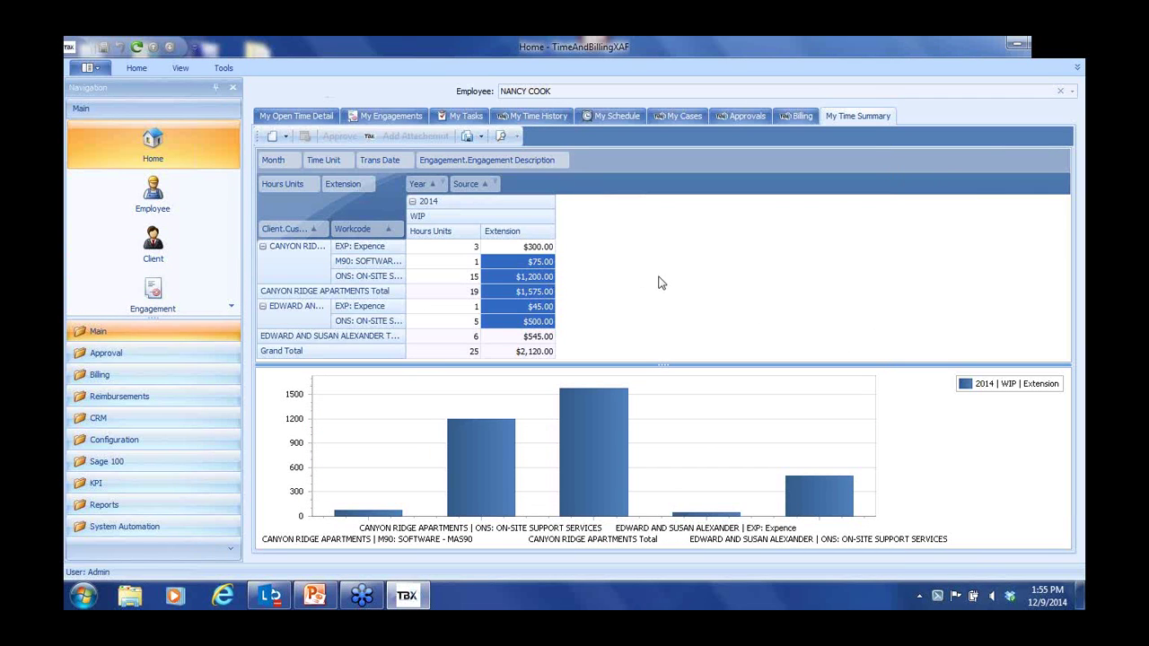
# Browse the Employee, Client and Engagement lists, then open the Reports group
pyautogui.click(154, 207)
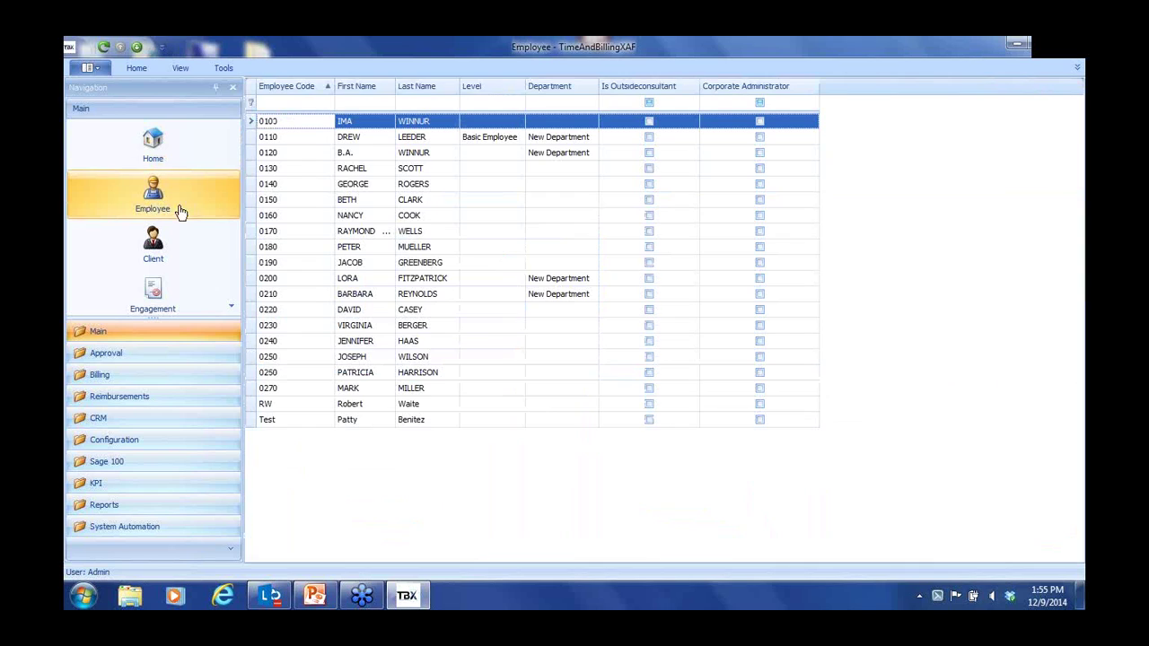
pyautogui.click(156, 254)
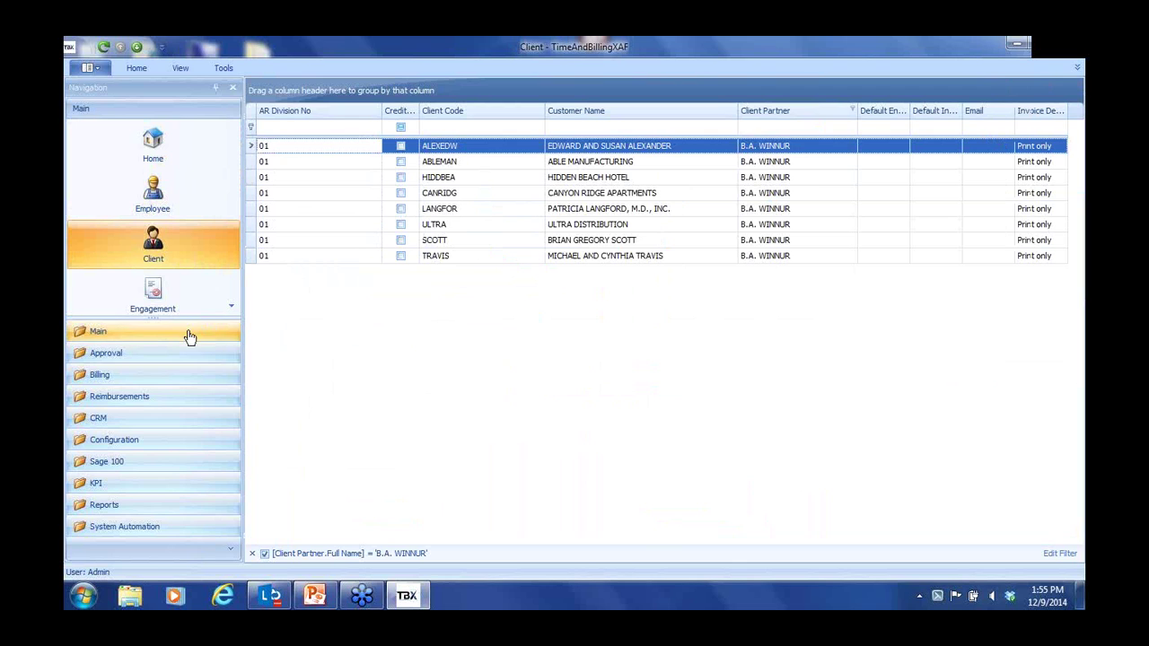
pyautogui.click(158, 300)
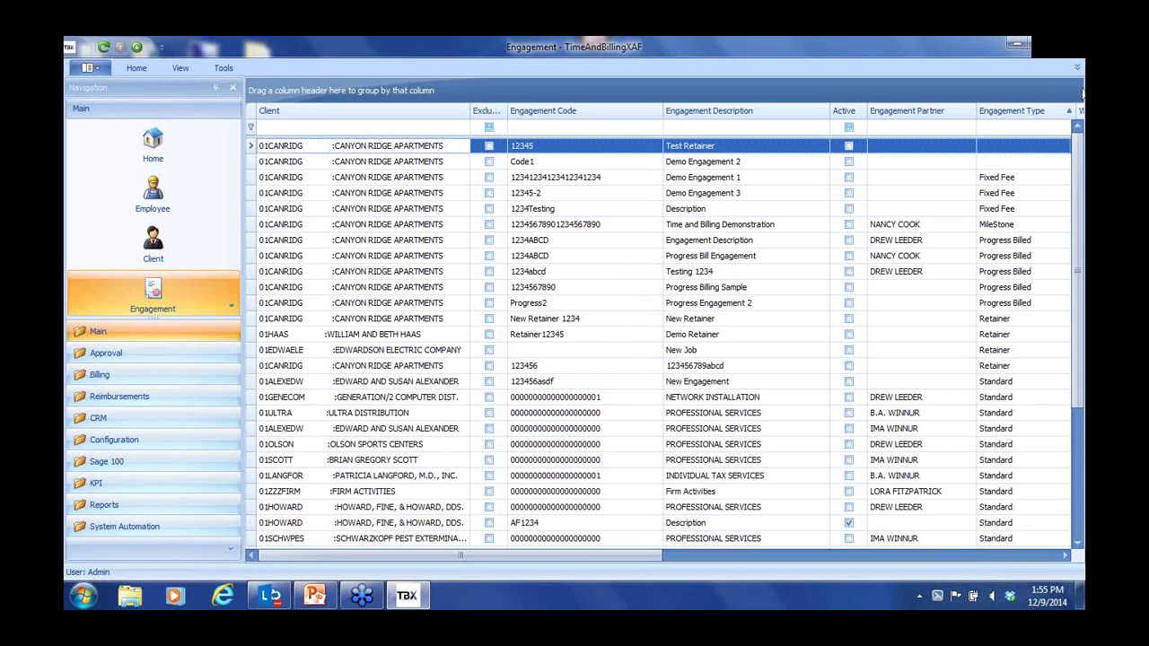
pyautogui.click(1079, 72)
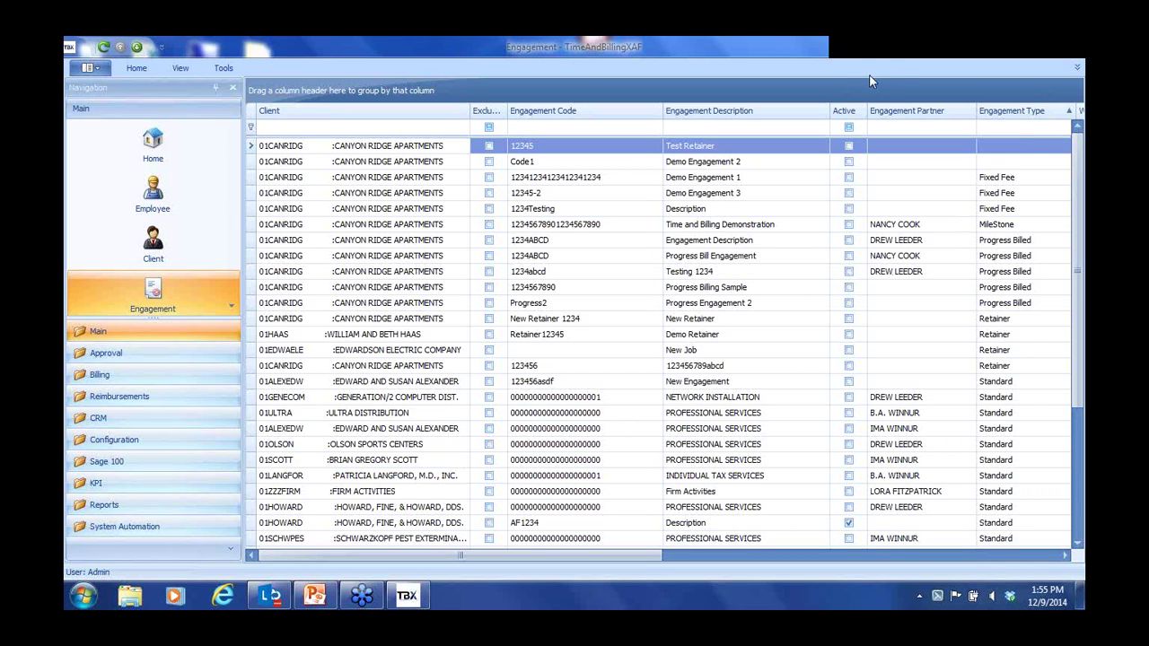
pyautogui.click(157, 504)
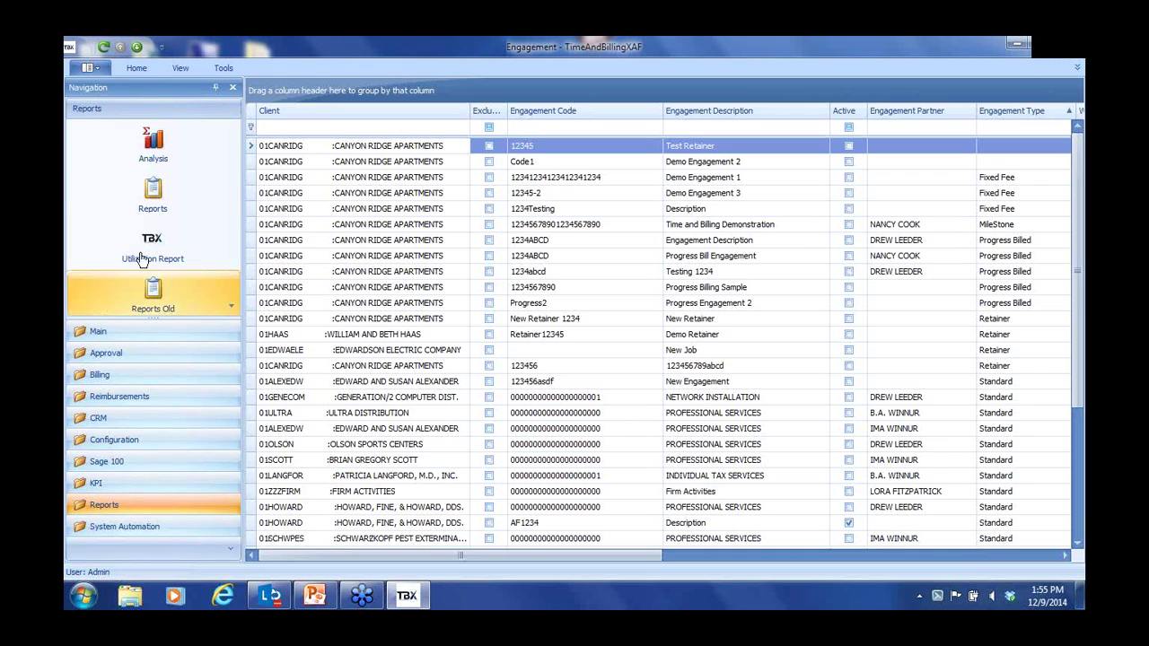
# Open the demo Analysis from the list of saved analyses
pyautogui.click(153, 156)
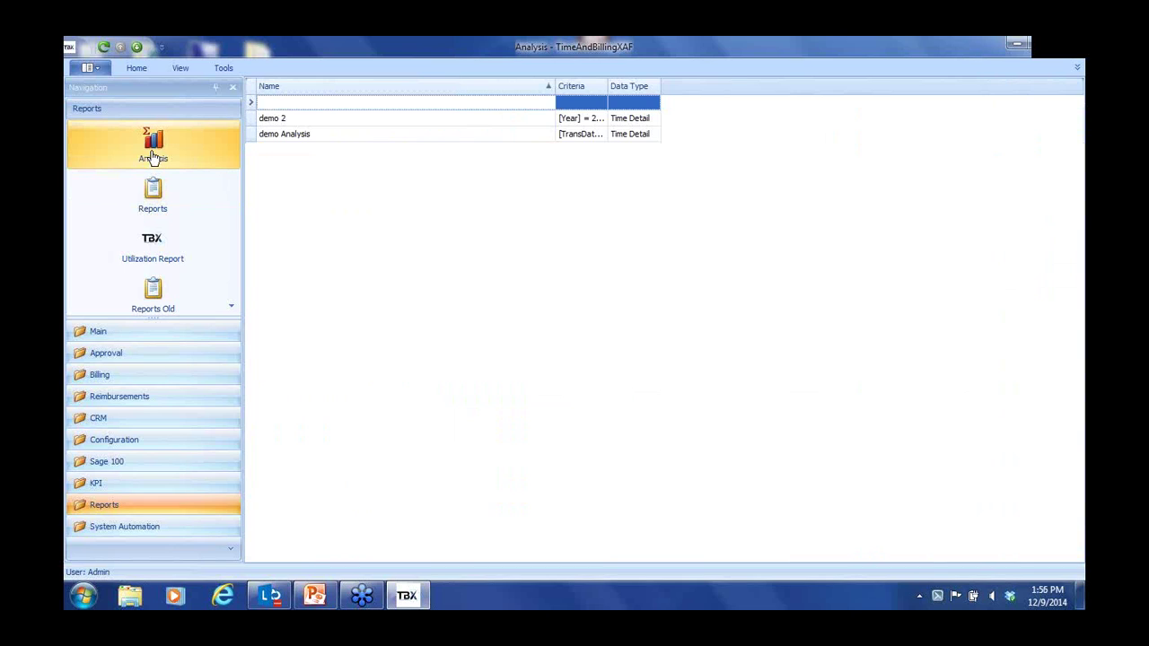
pyautogui.click(341, 136)
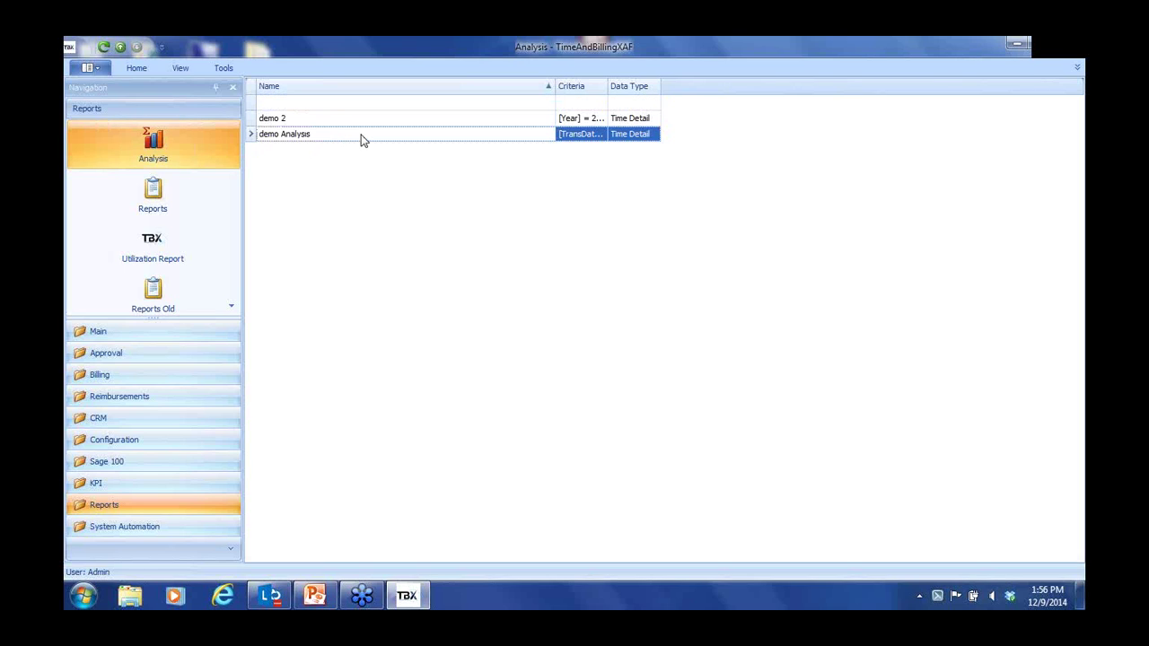
pyautogui.doubleClick(362, 136)
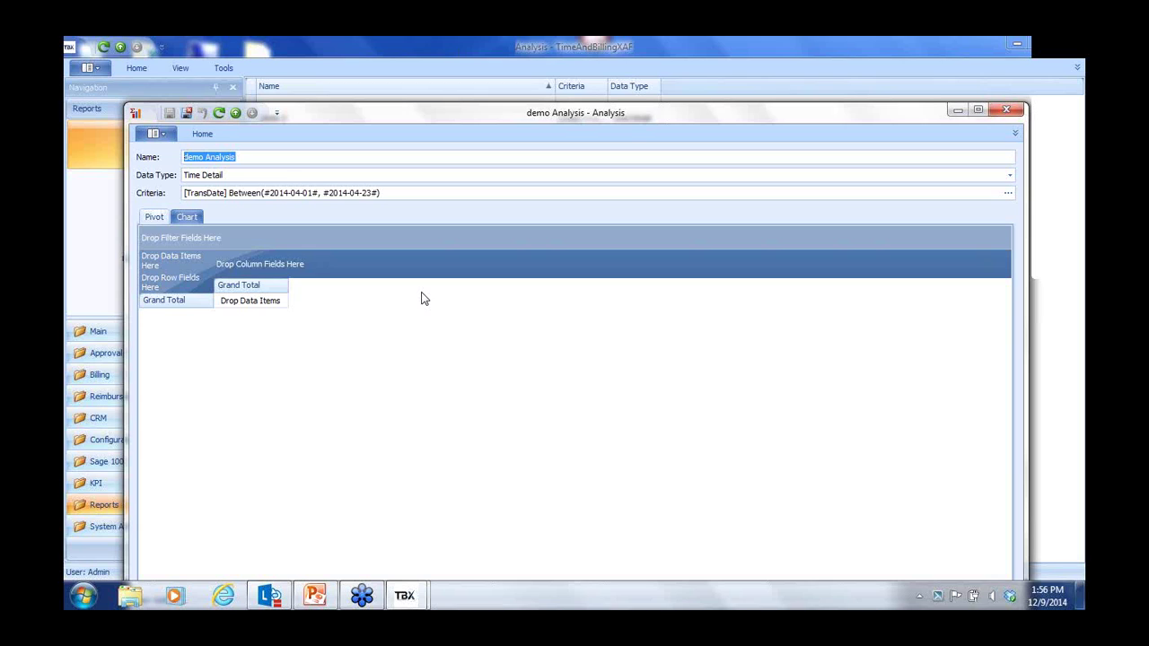
# Bind the analysis data to fill the pivot with employee totals by work code, then close it
pyautogui.click(441, 280)
pyautogui.rightClick(452, 269)
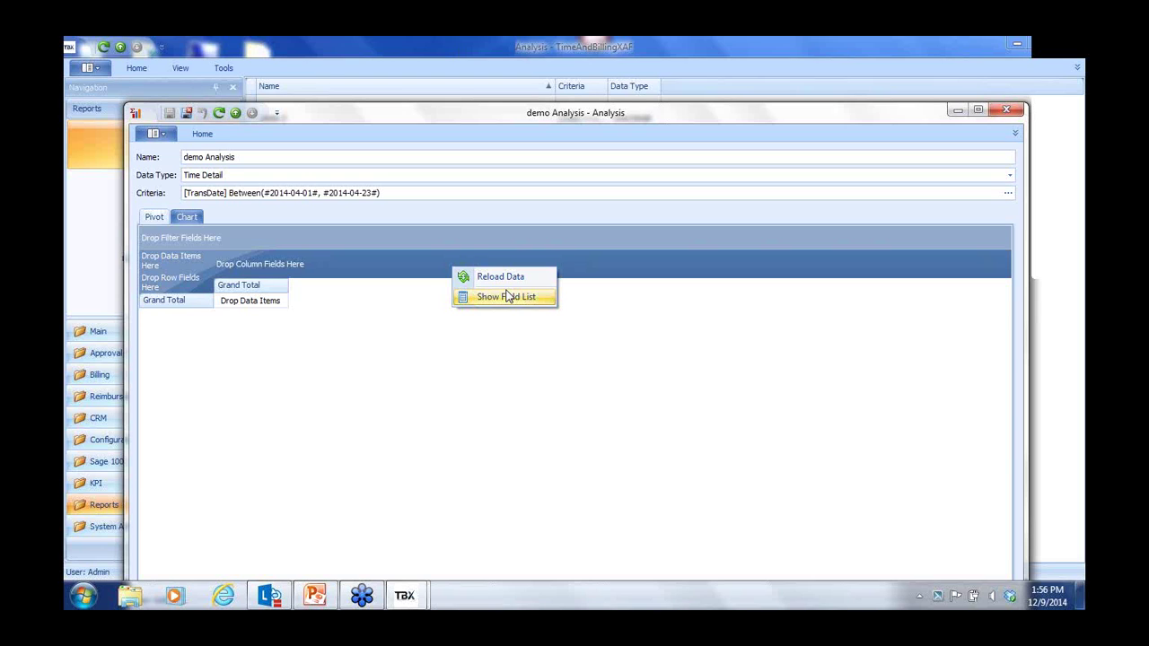
pyautogui.click(1077, 69)
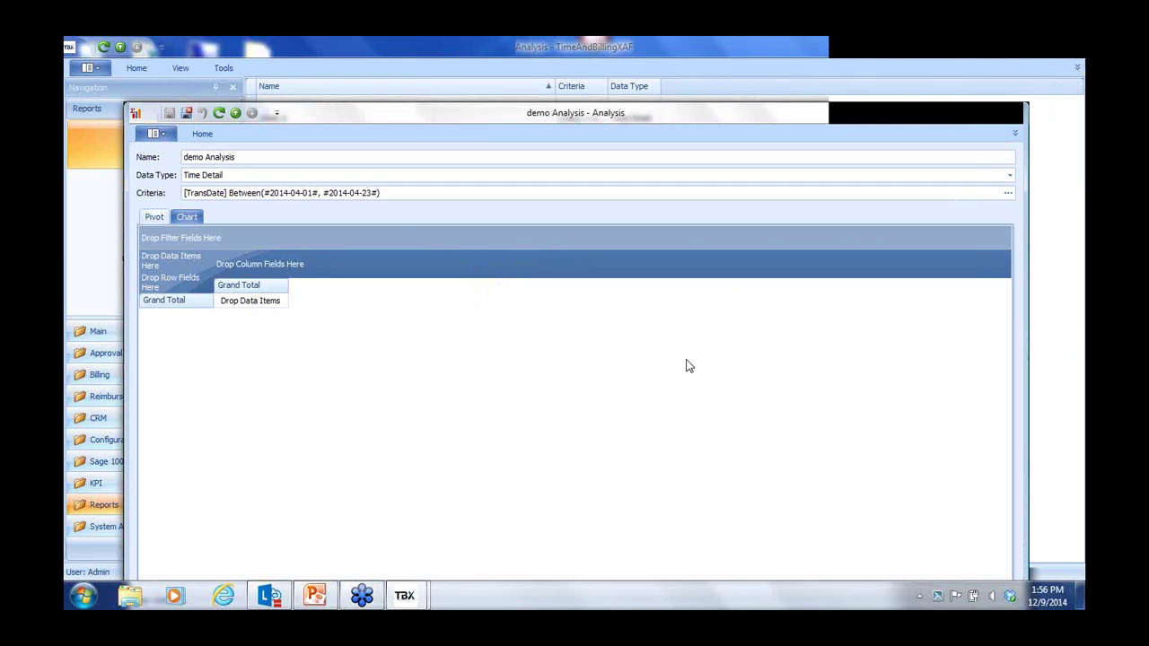
pyautogui.click(203, 134)
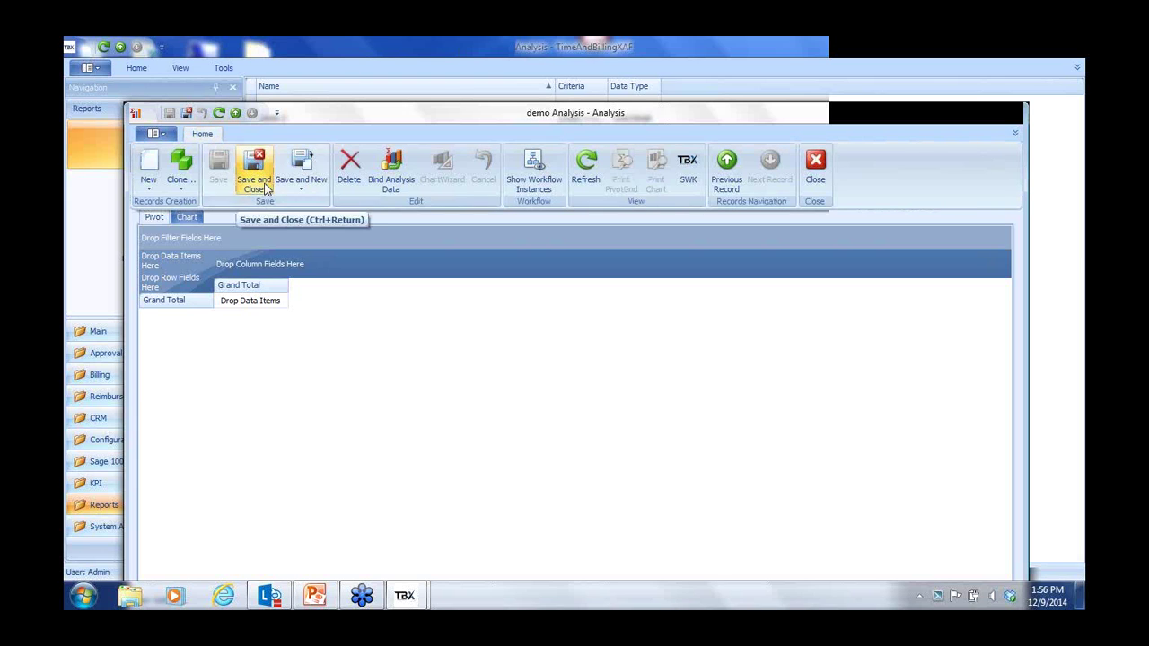
pyautogui.click(390, 184)
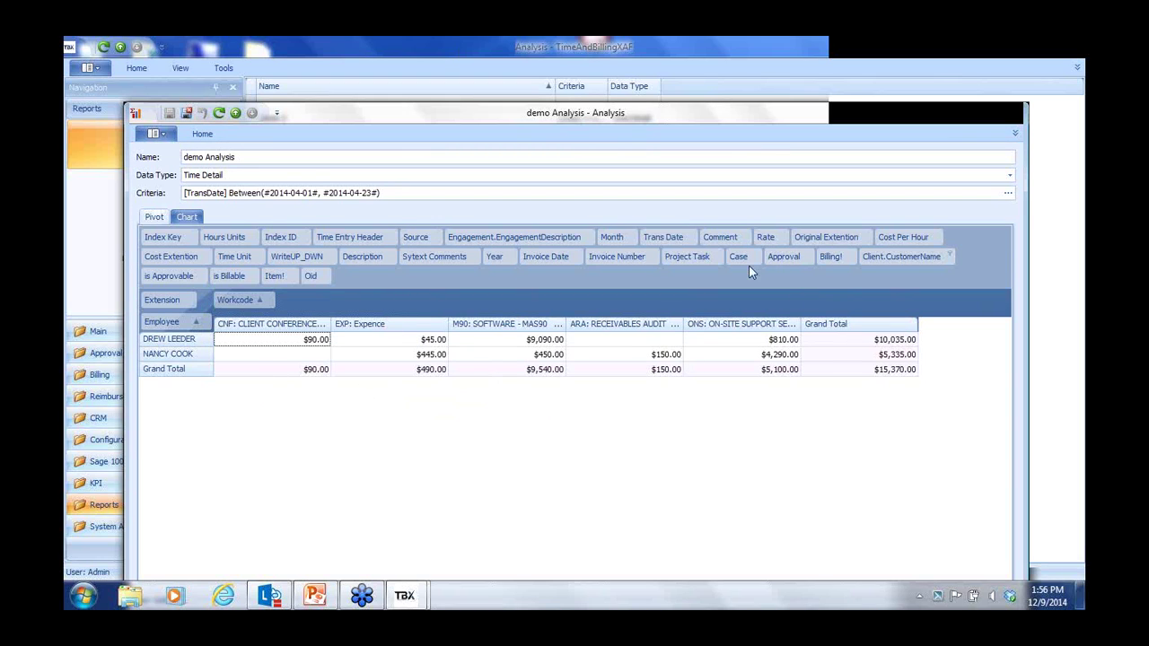
pyautogui.click(1022, 115)
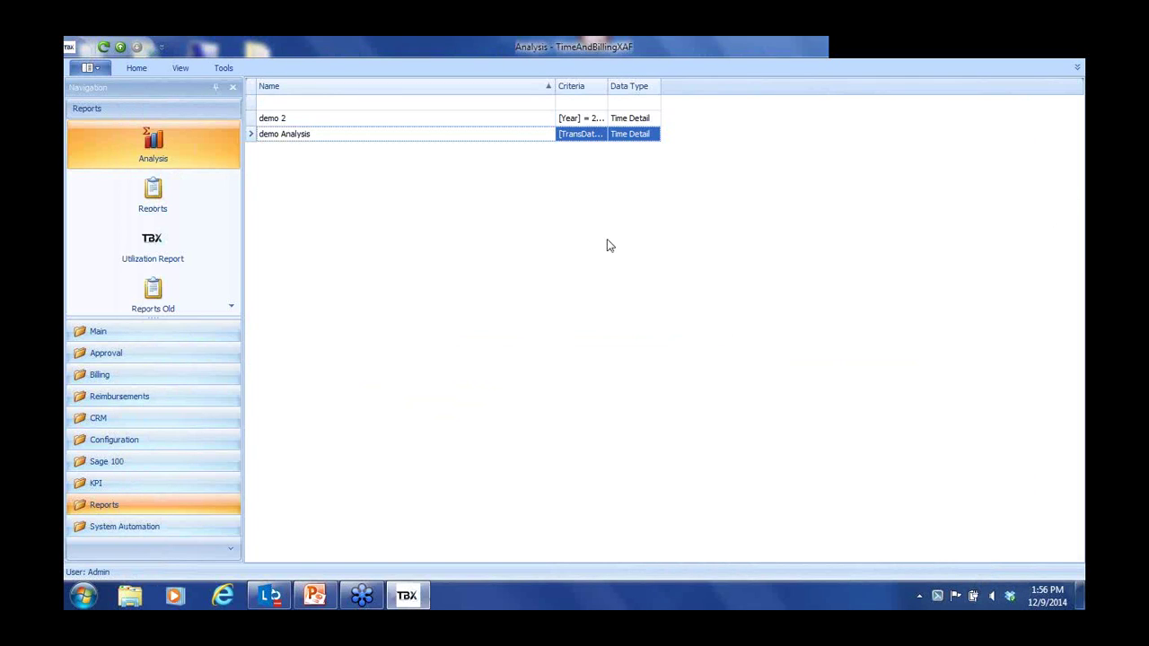
# Switch to the Reports list, start a new report, and select Invoice 2 and Expence Report
pyautogui.click(153, 196)
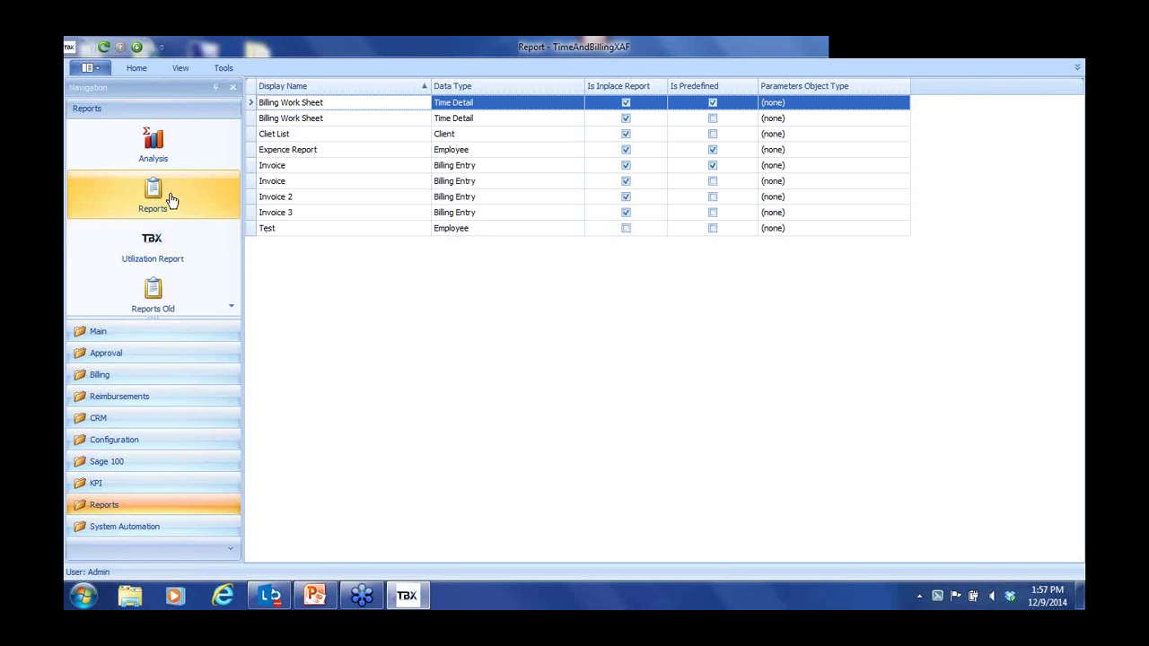
pyautogui.click(136, 69)
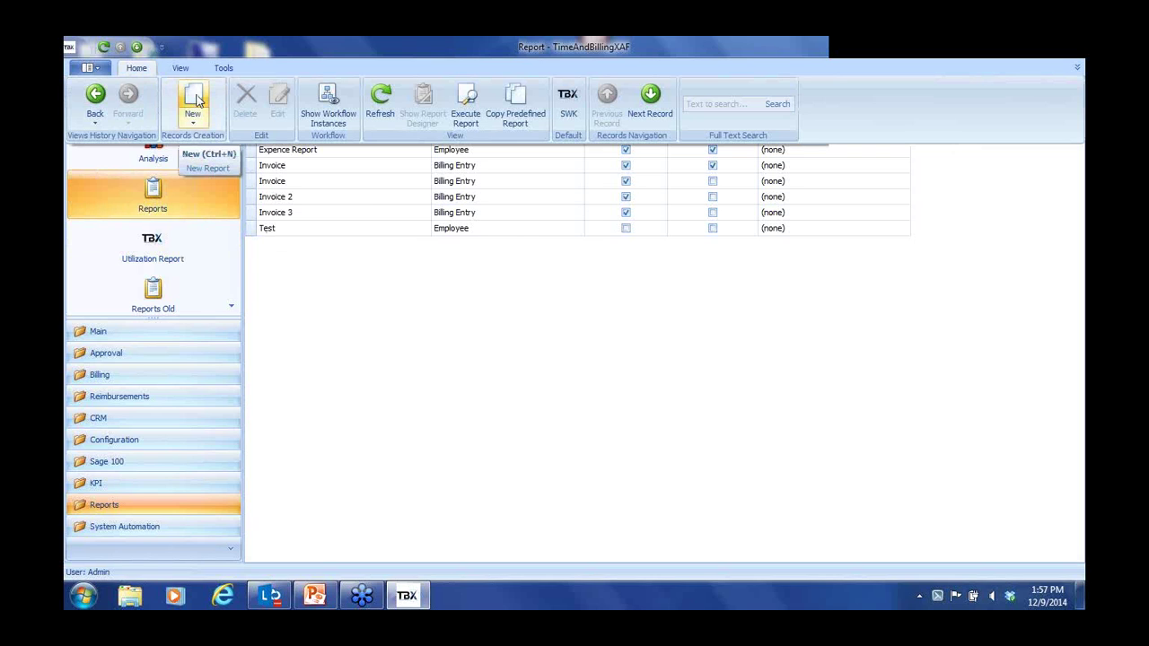
pyautogui.click(195, 99)
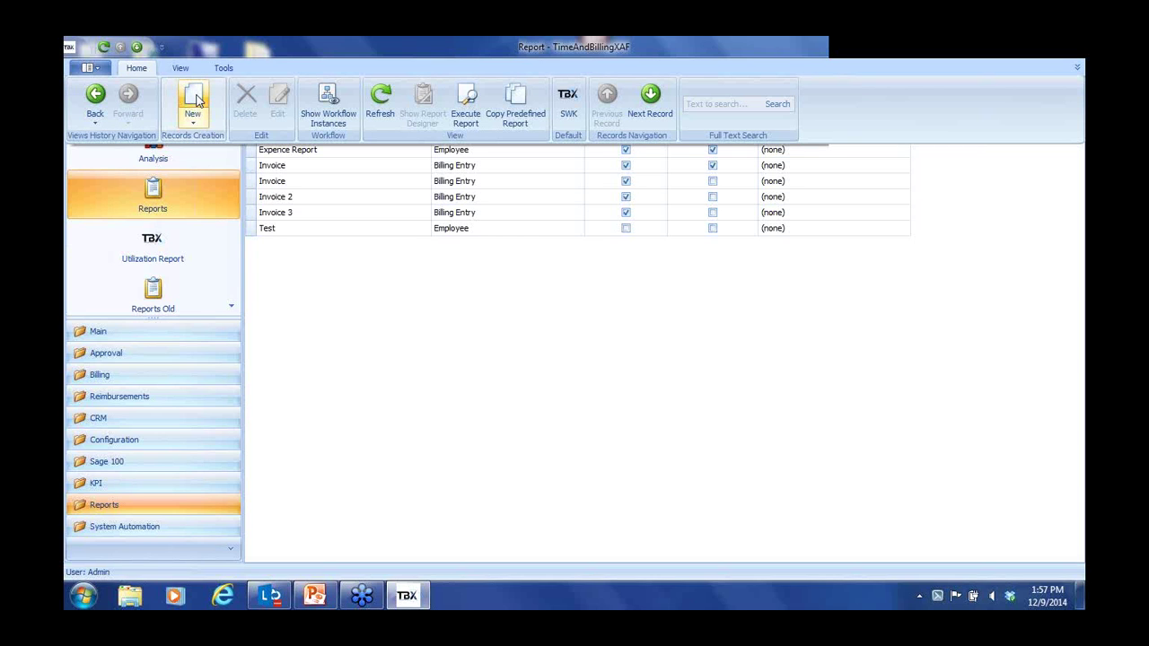
pyautogui.click(258, 197)
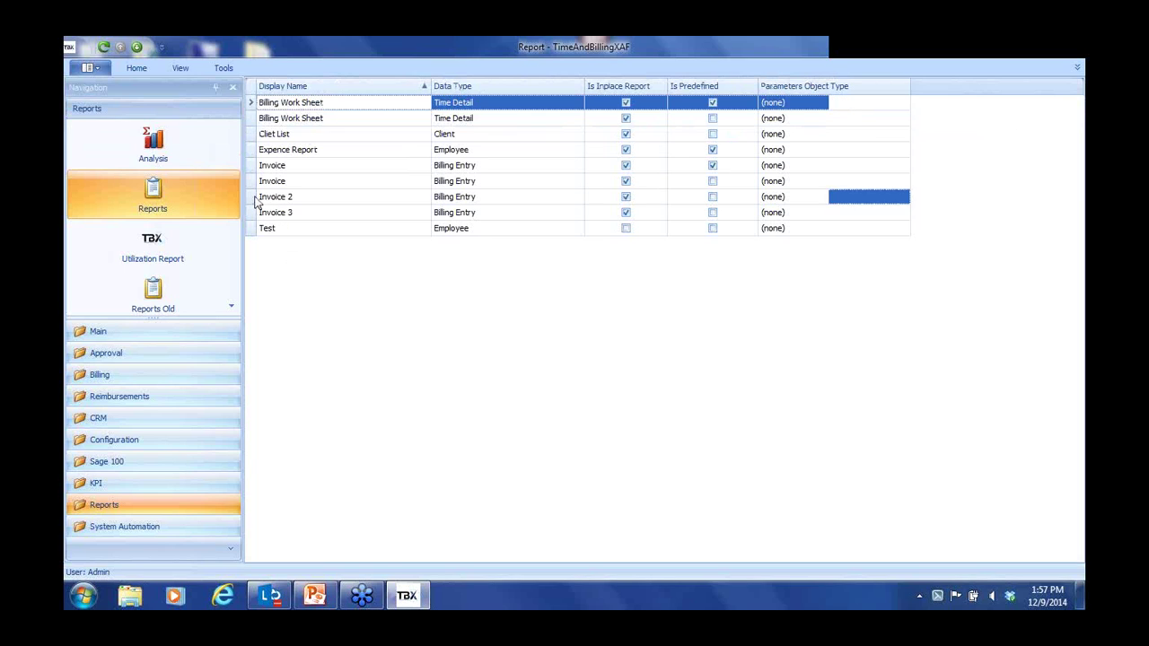
pyautogui.click(282, 151)
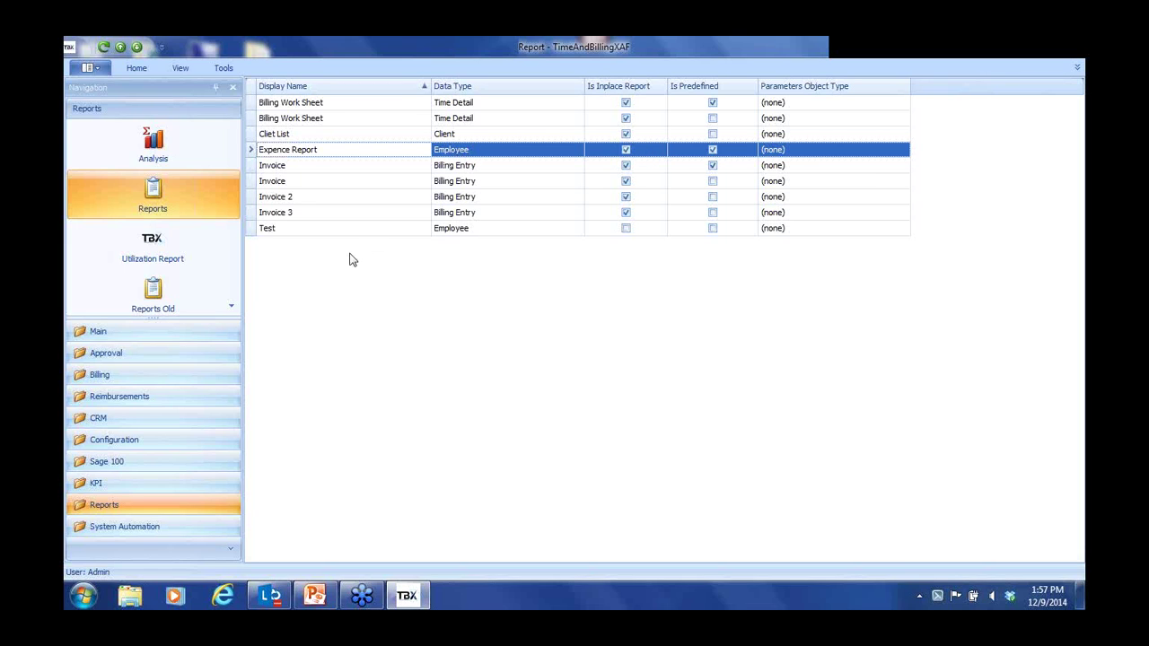
pyautogui.click(102, 335)
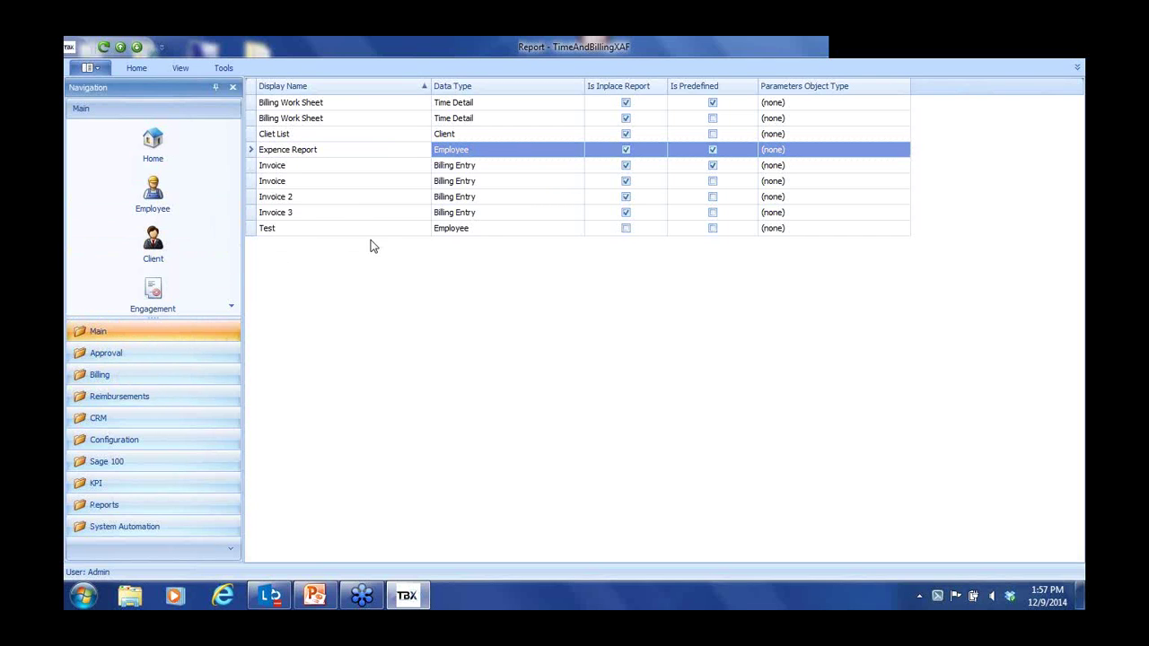
pyautogui.click(152, 193)
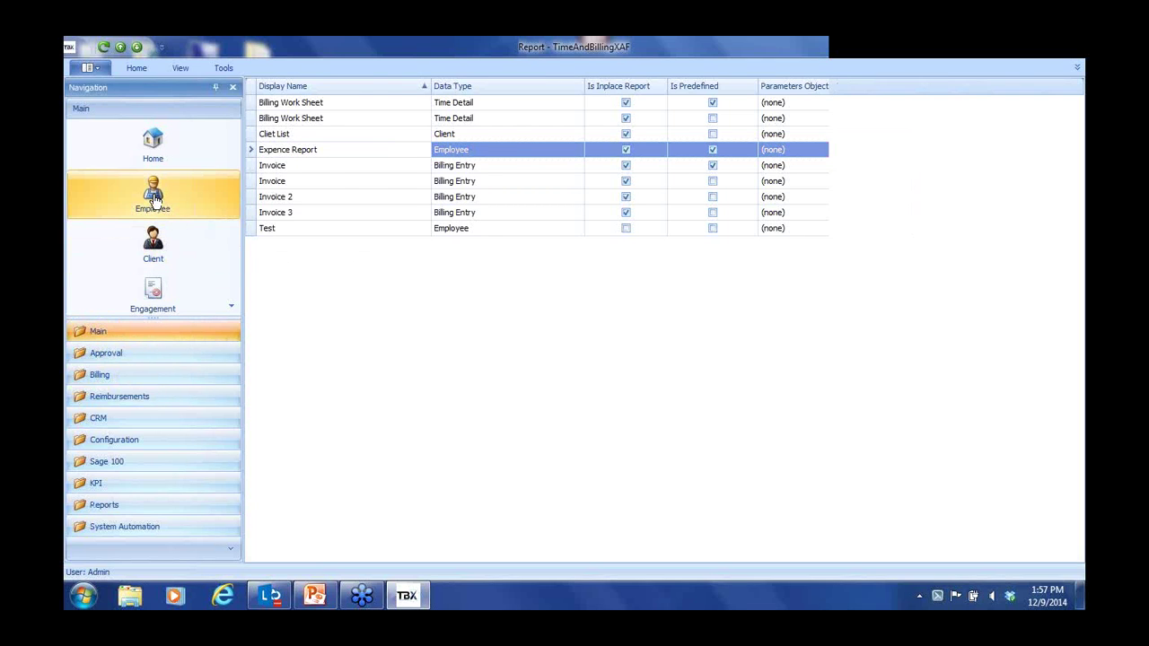
pyautogui.click(278, 186)
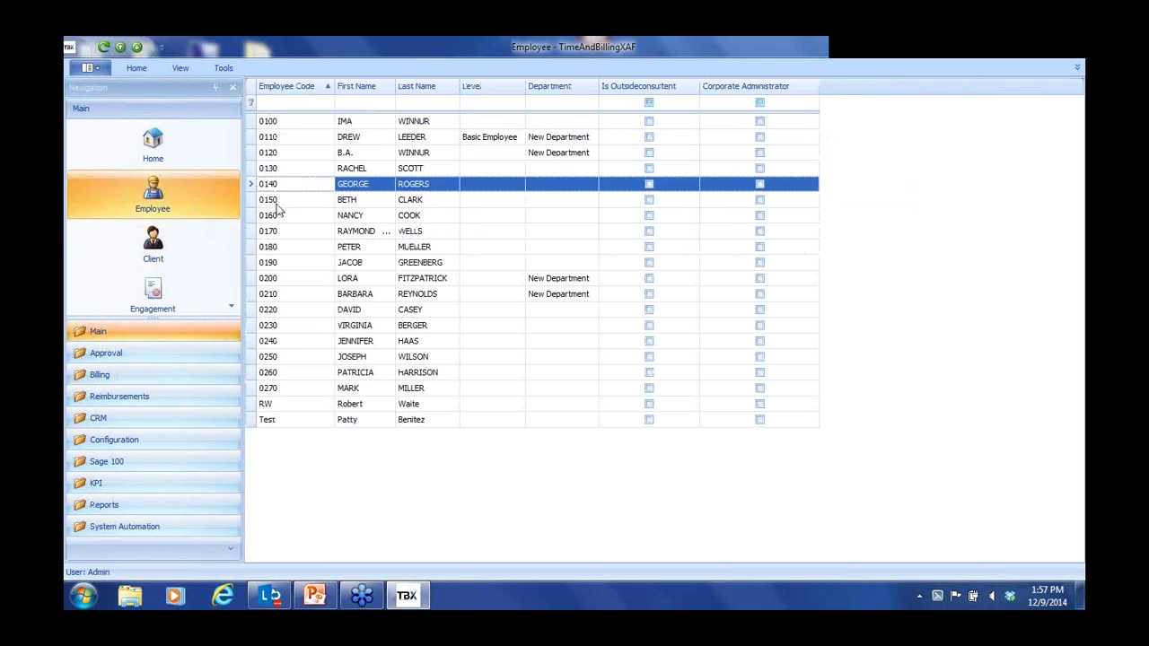
pyautogui.keyDown('shift'); pyautogui.click(276, 231); pyautogui.keyUp('shift')
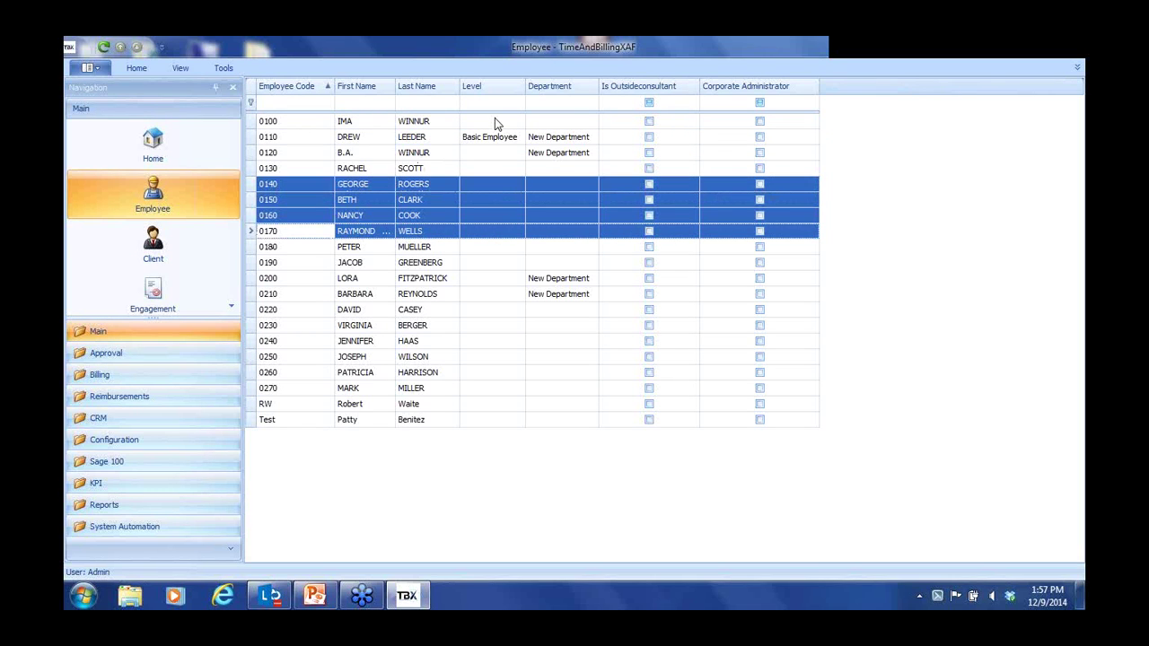
pyautogui.click(182, 70)
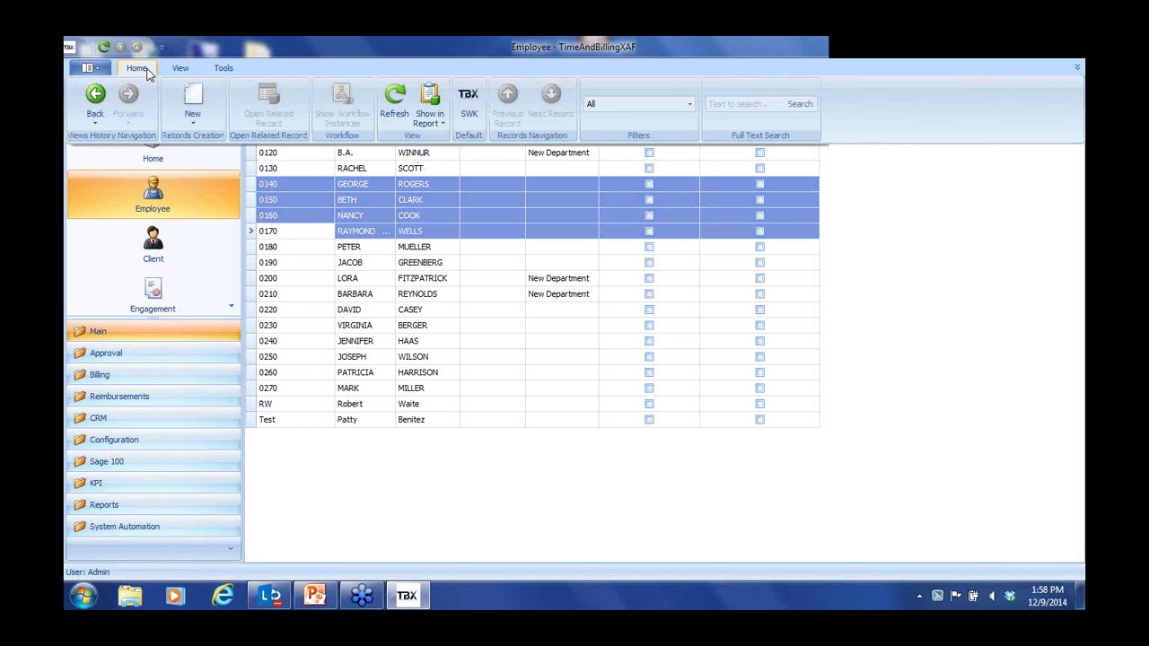
pyautogui.click(437, 120)
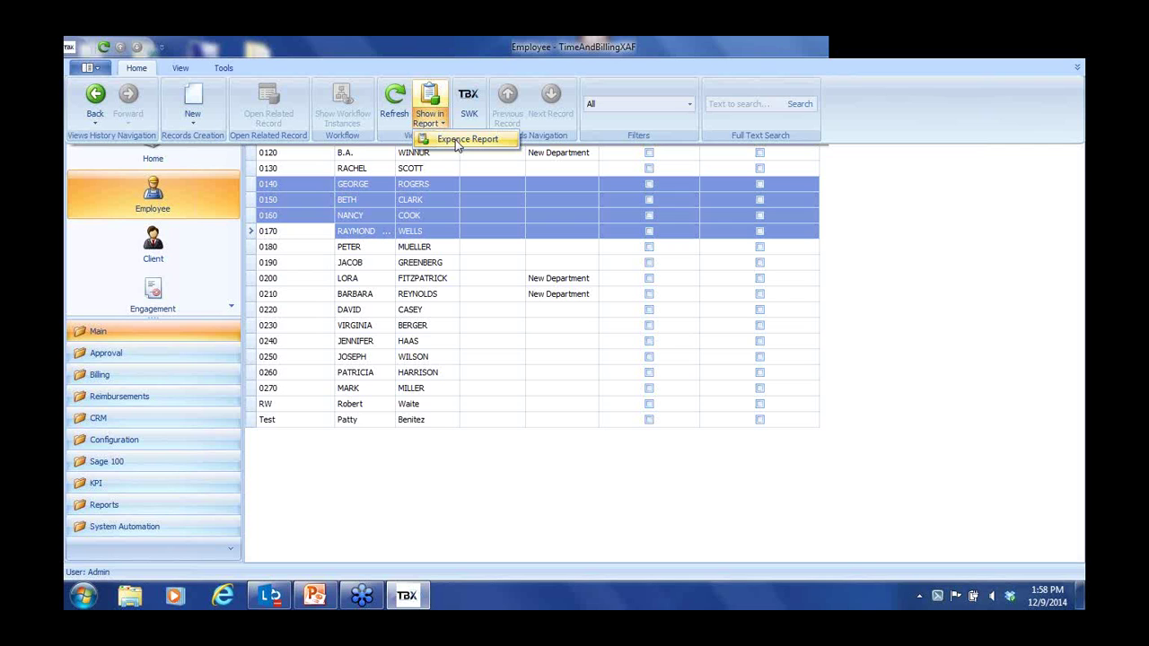
pyautogui.click(458, 142)
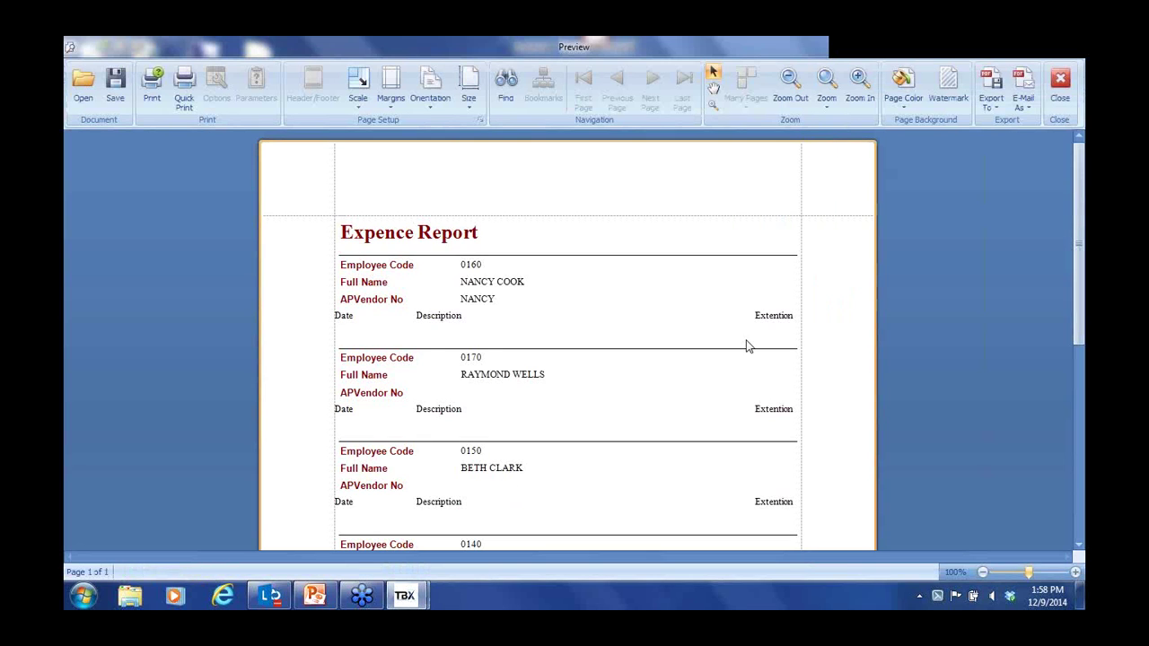
pyautogui.click(1061, 85)
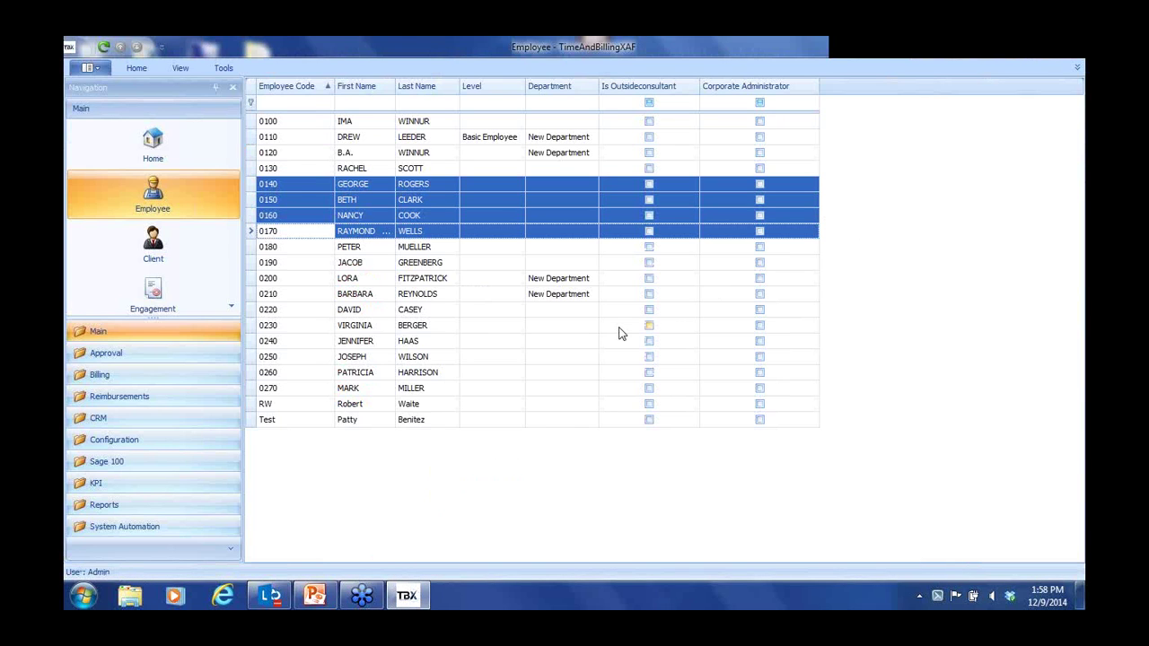
pyautogui.click(266, 249)
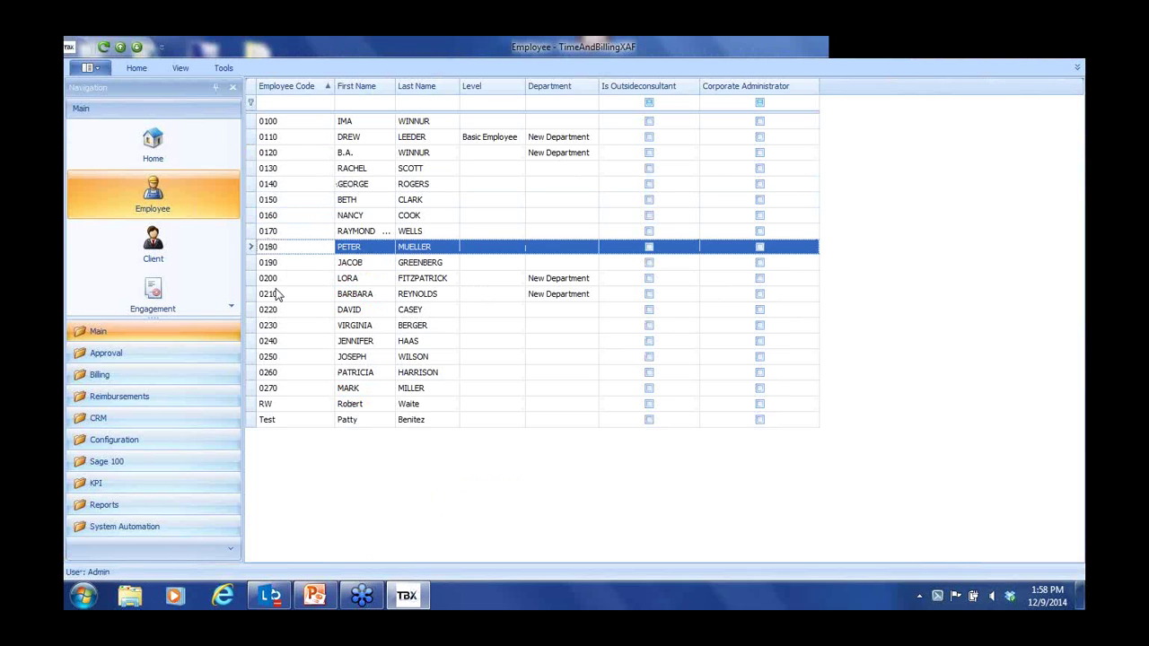
pyautogui.click(276, 281)
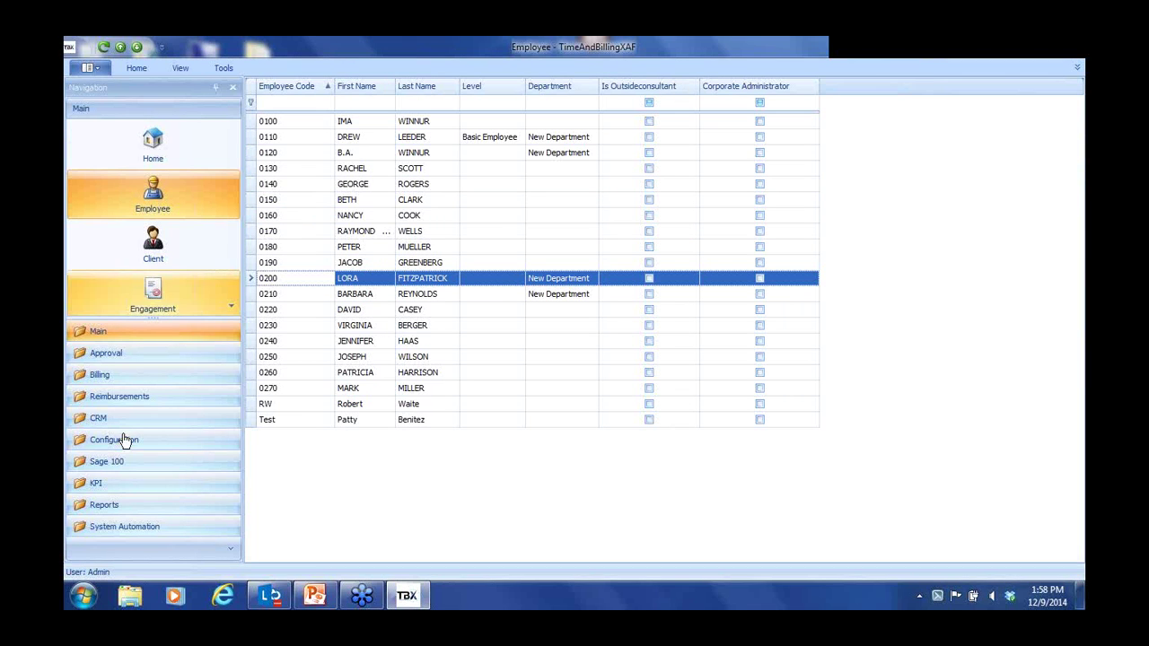
pyautogui.click(104, 506)
pyautogui.click(153, 203)
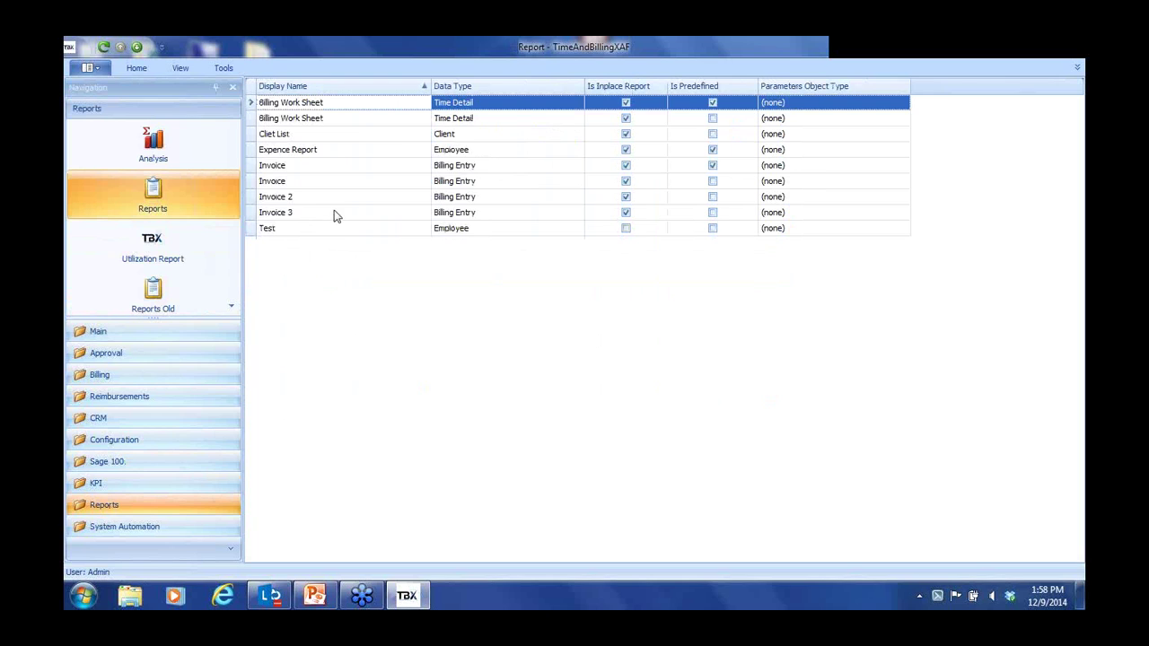
# Open the Clinet List report in the Report Designer
pyautogui.click(270, 152)
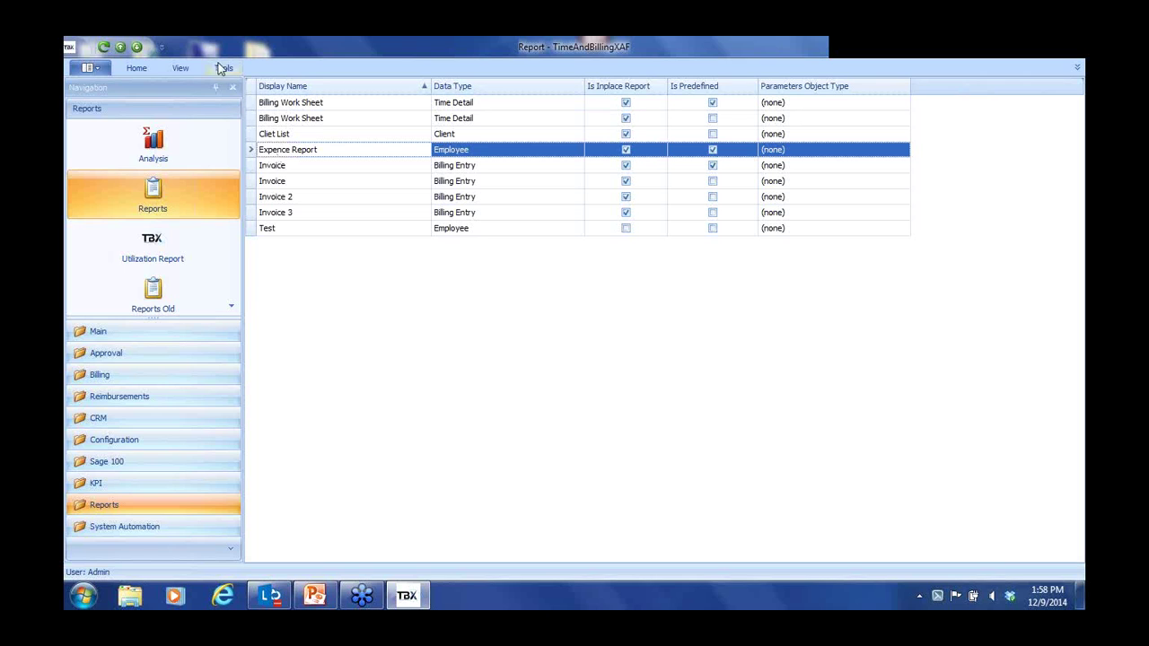
pyautogui.click(135, 69)
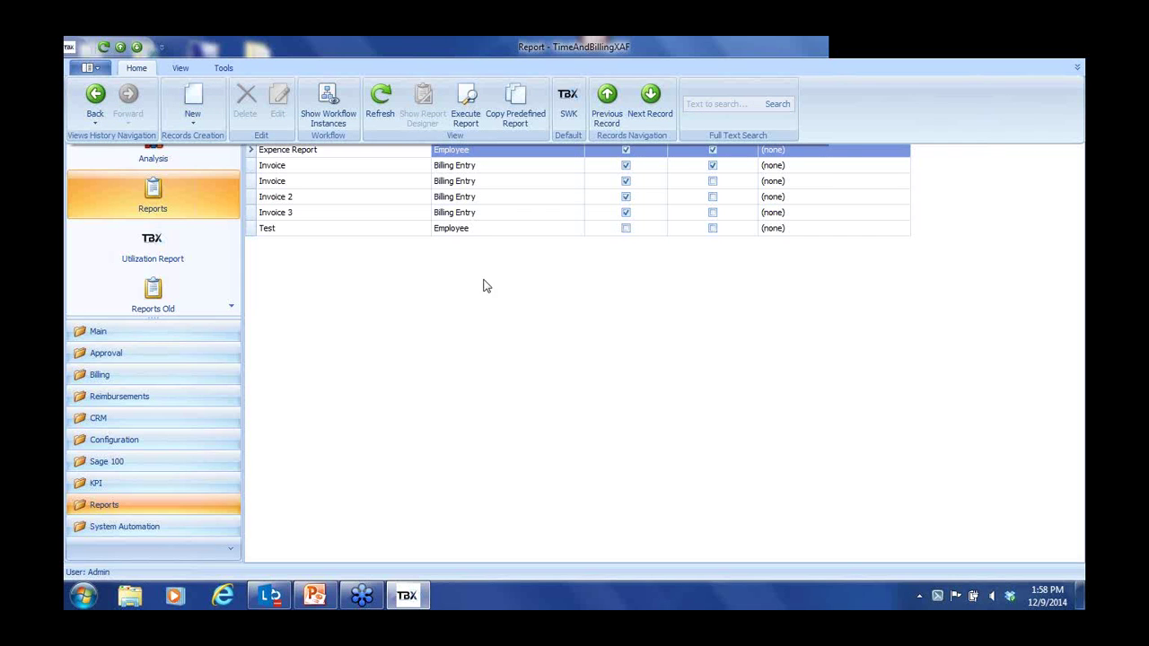
pyautogui.click(1077, 68)
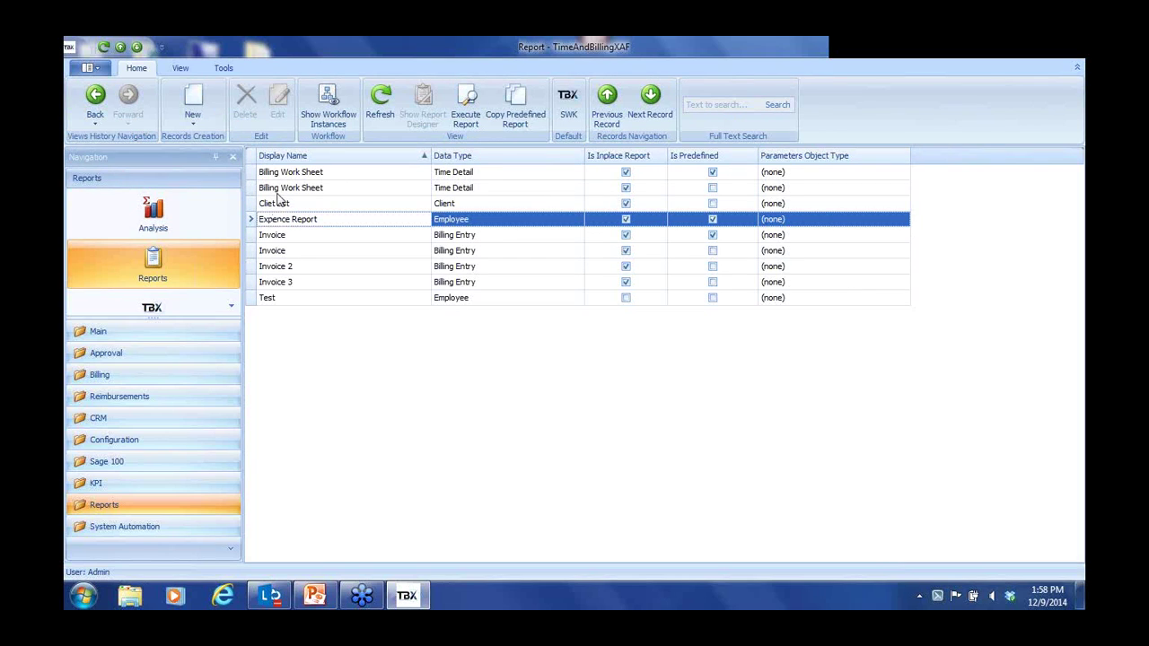
pyautogui.click(270, 205)
pyautogui.rightClick(270, 208)
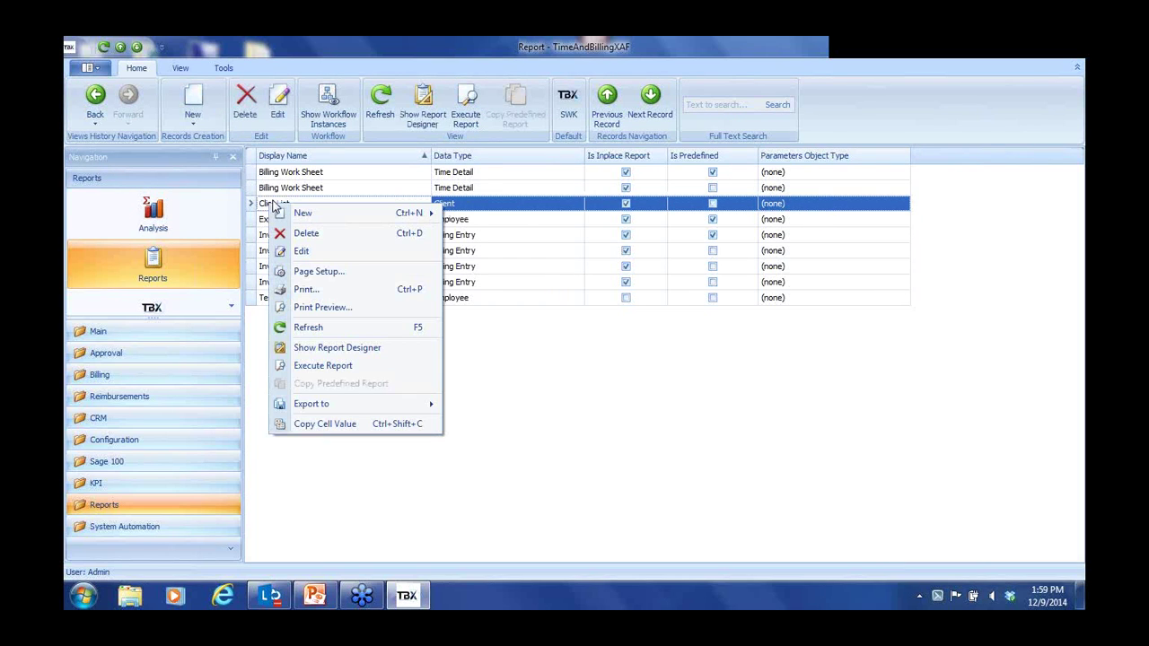
pyautogui.click(424, 100)
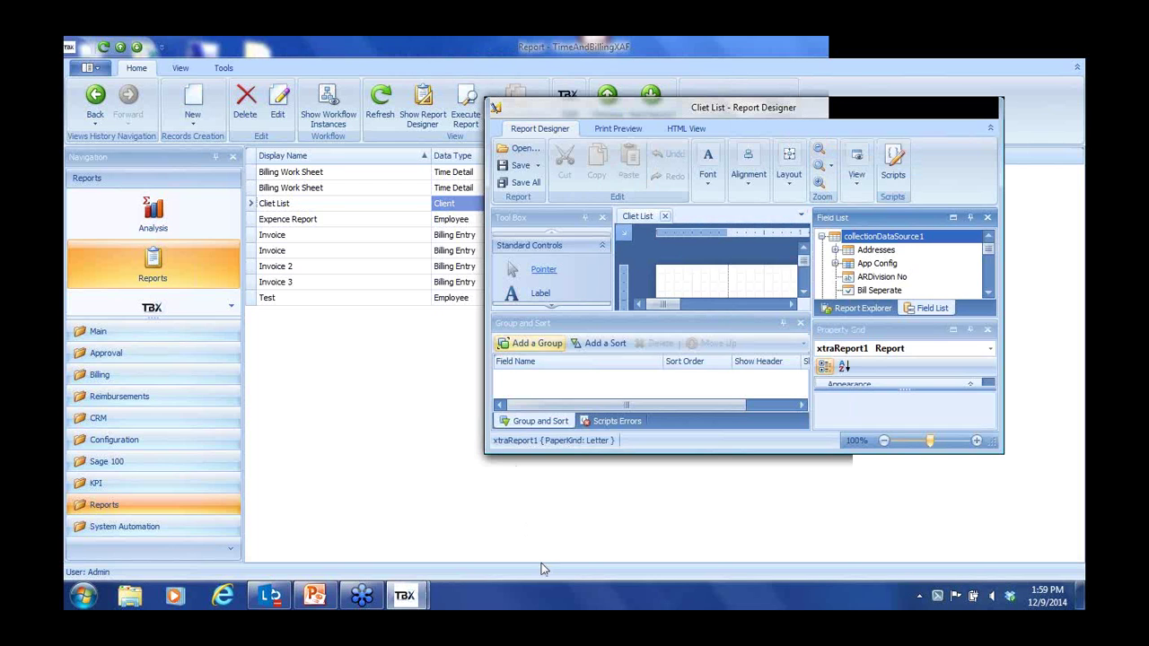
# Start the PowerPoint slide show from slide 10, 'SWK Enhancements'
pyautogui.click(330, 597)
pyautogui.click(142, 301)
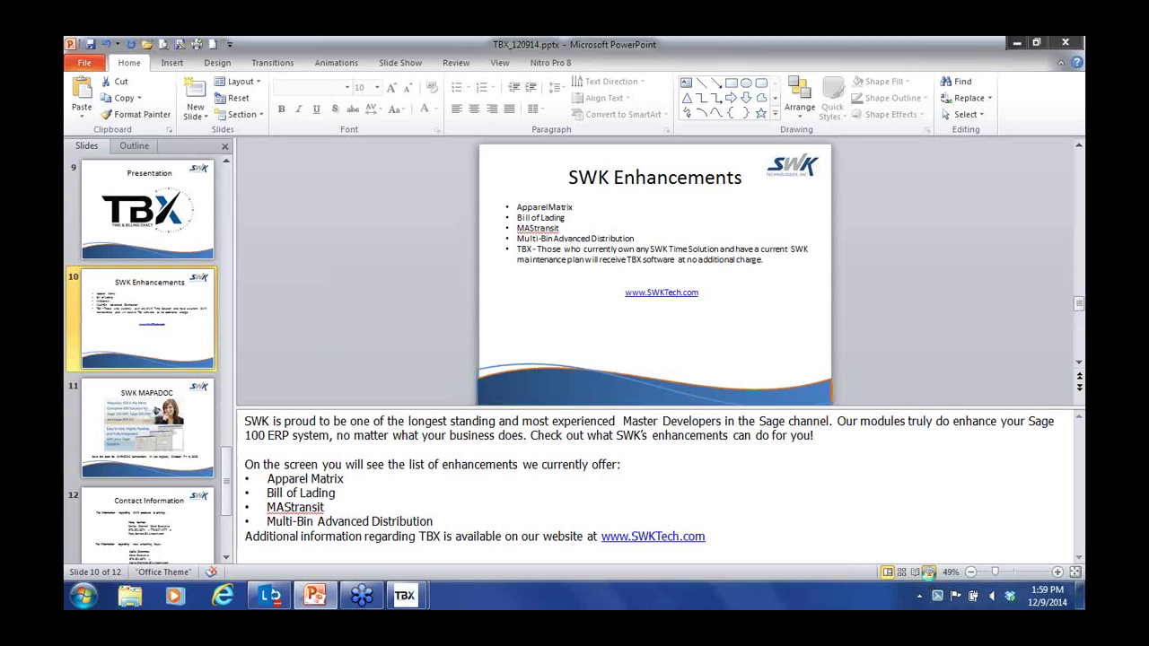
pyautogui.click(929, 571)
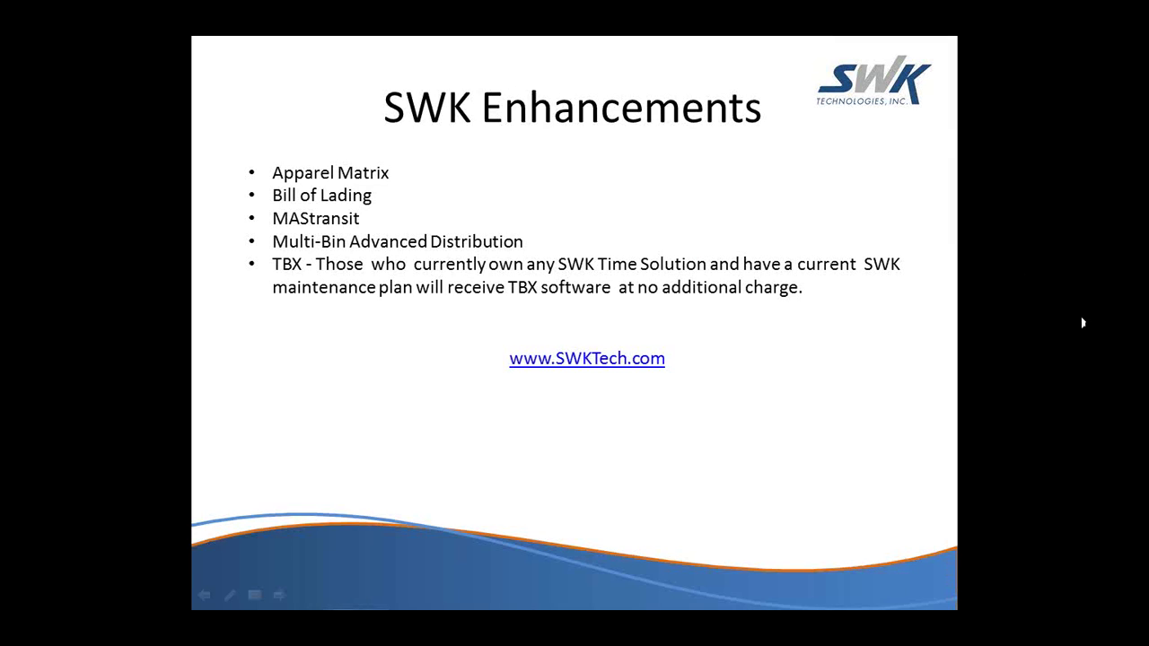